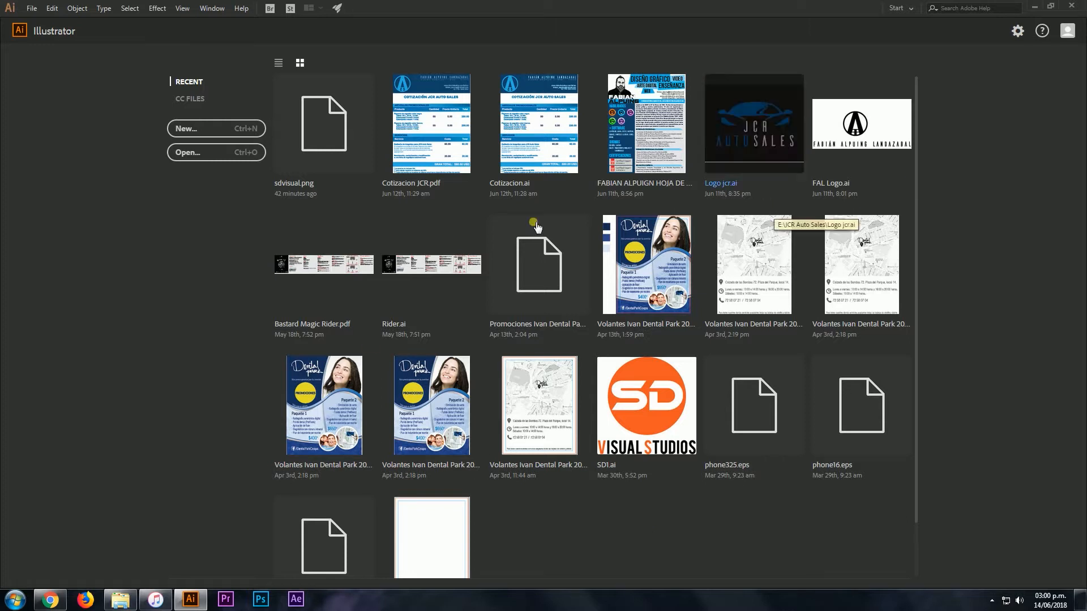
- Create a new web document from the Minimum preset, 1024 x 768 px
left_click(187, 129)
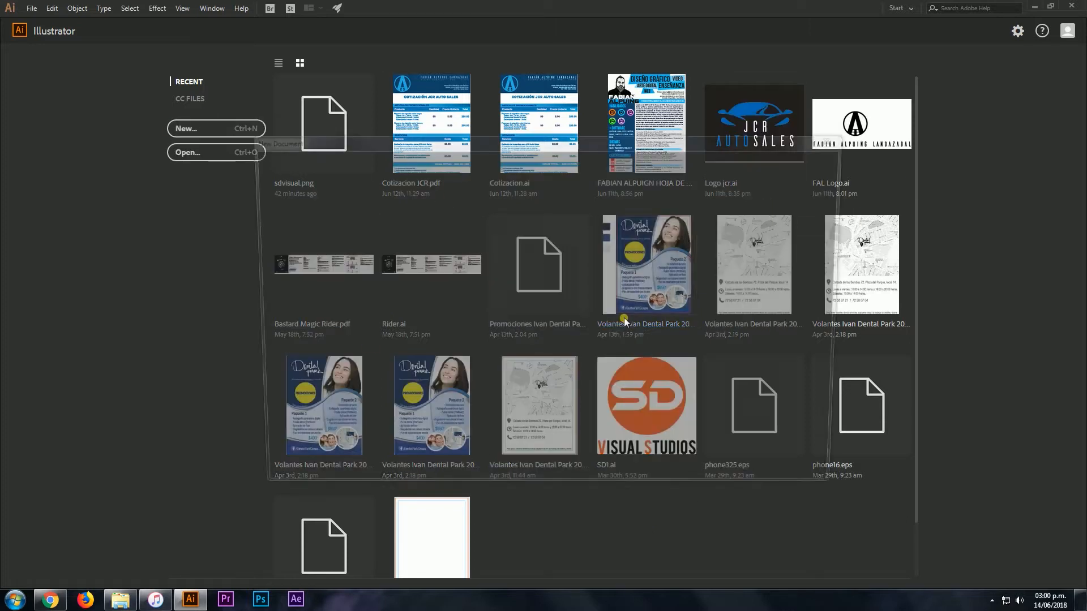
left_click(537, 163)
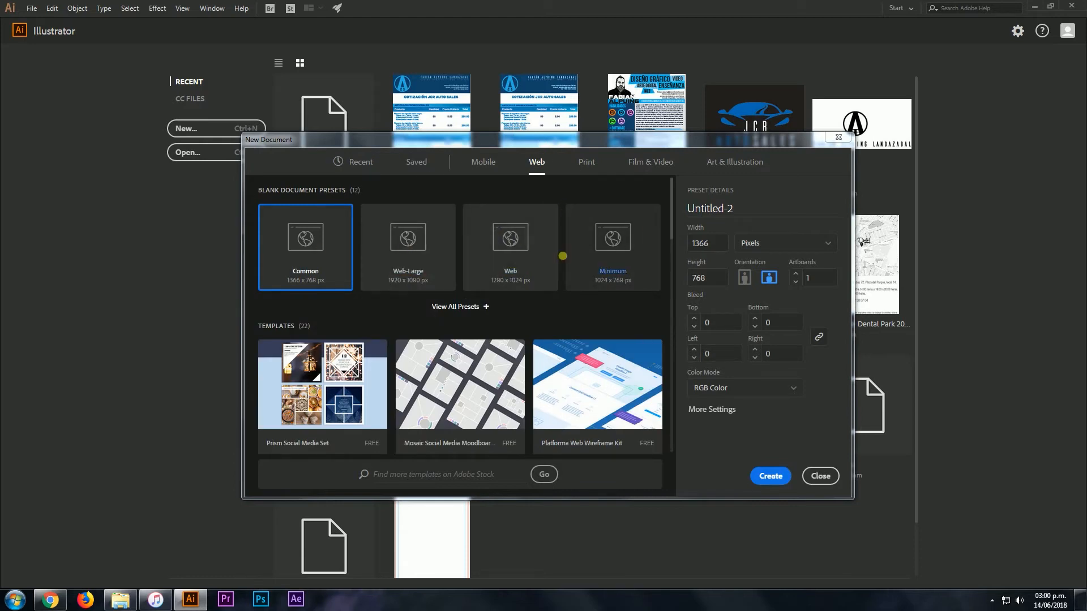
left_click(624, 252)
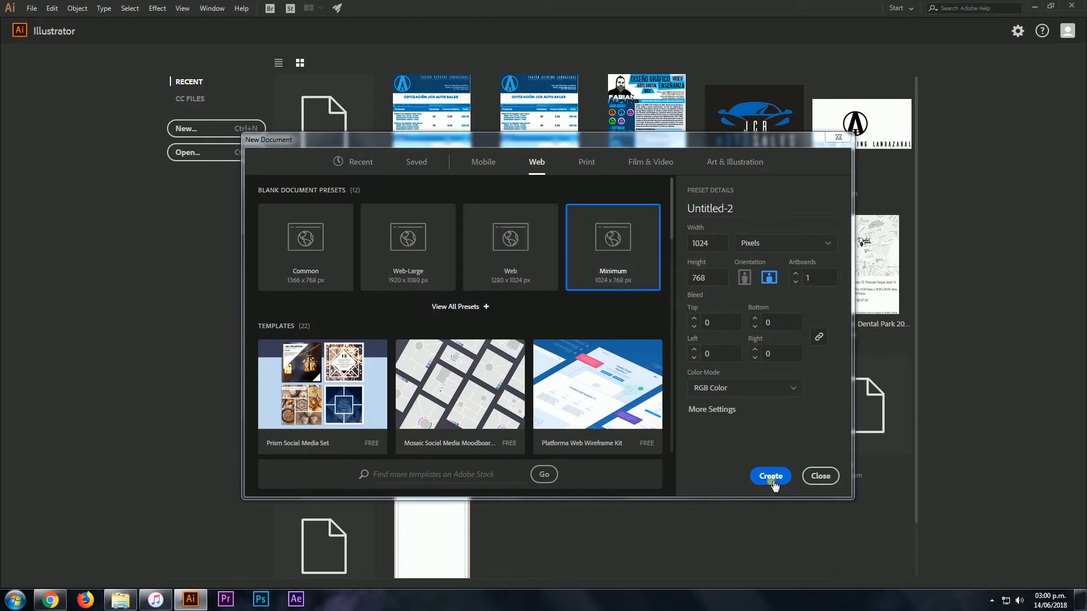
left_click(771, 476)
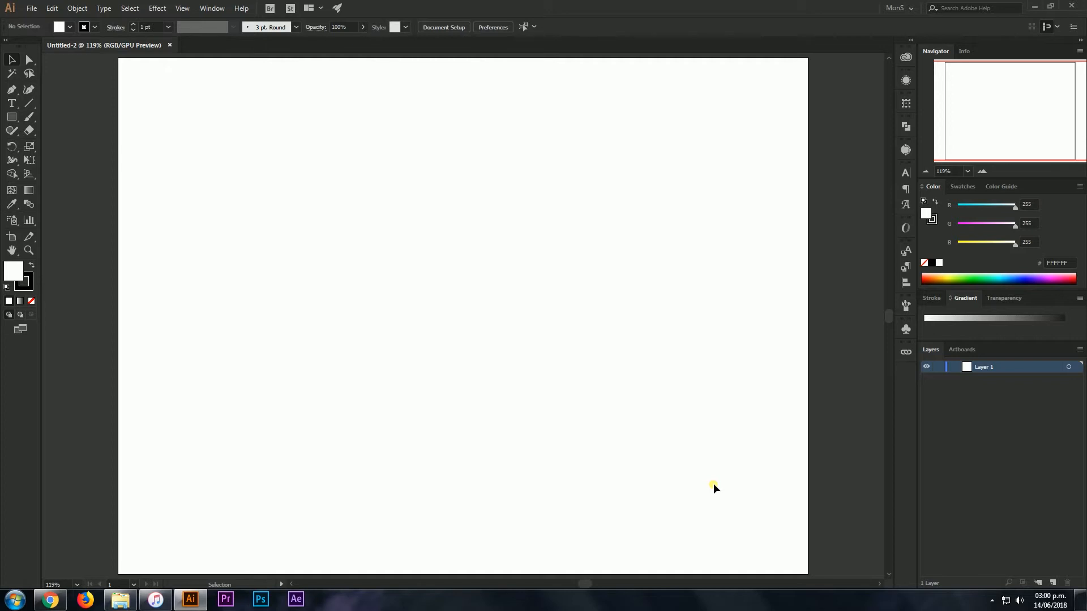
- Set the stroke to none and draw a rectangle about 186 x 158 px in the artboard's upper left area
left_click(26, 284)
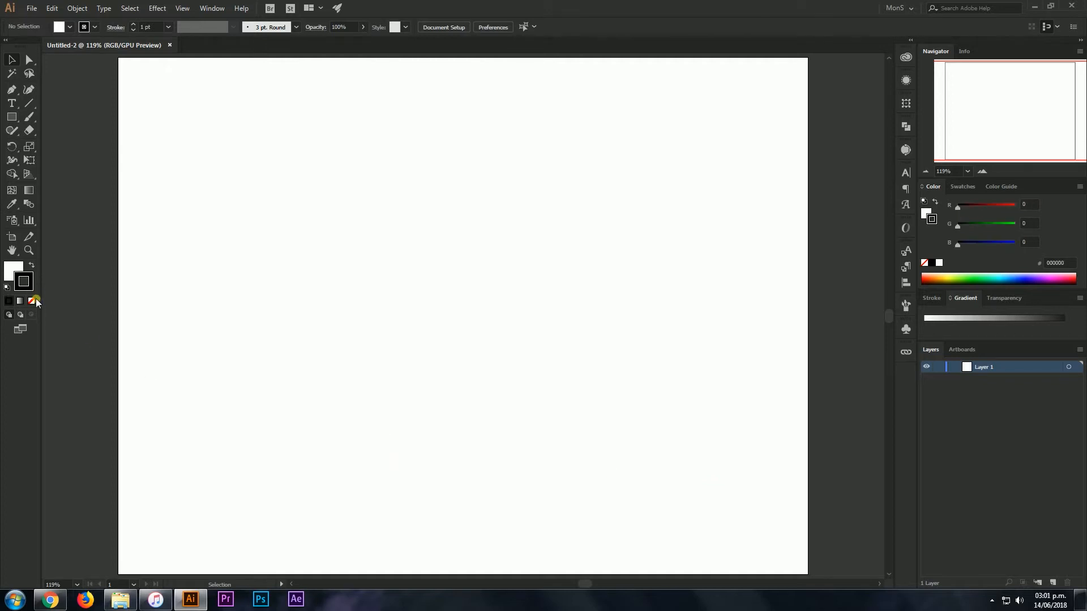
left_click(32, 303)
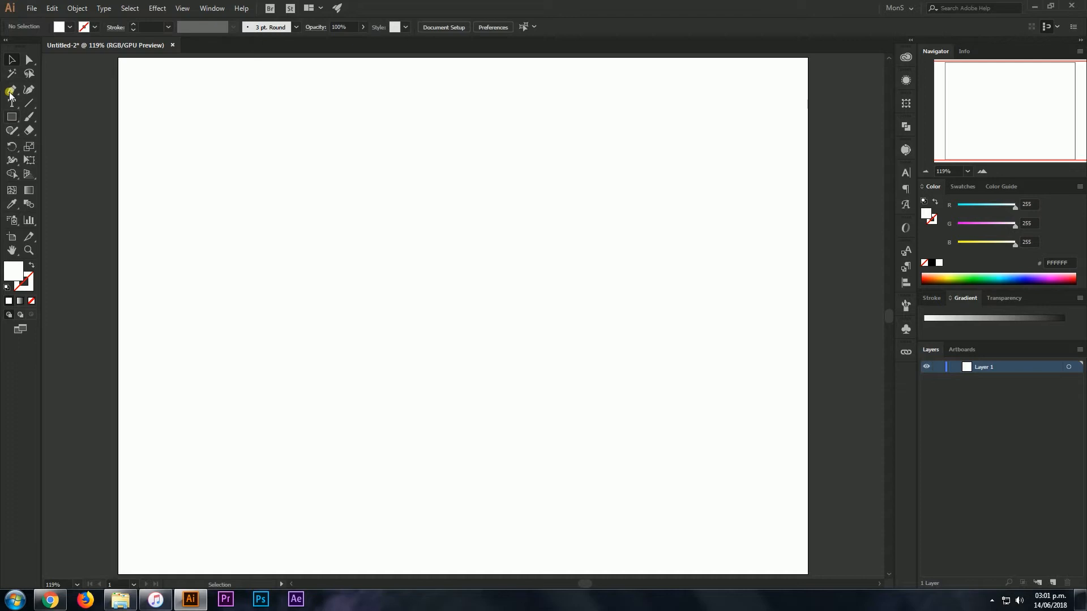
left_click(20, 117)
left_click_drag(162, 147, 289, 255)
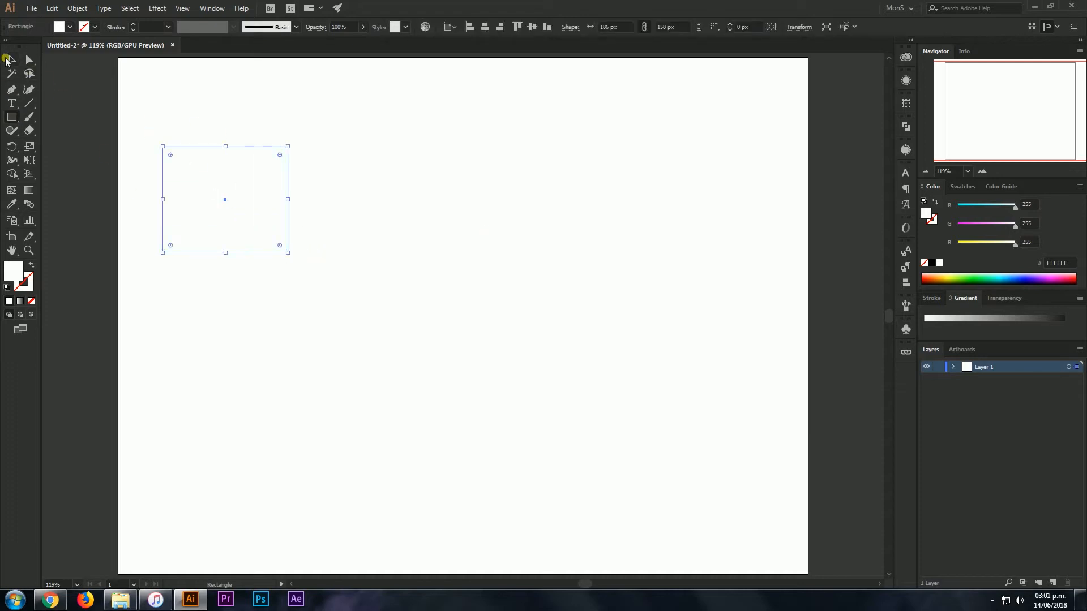
- Fill the rectangle with red, D01600
left_click(11, 59)
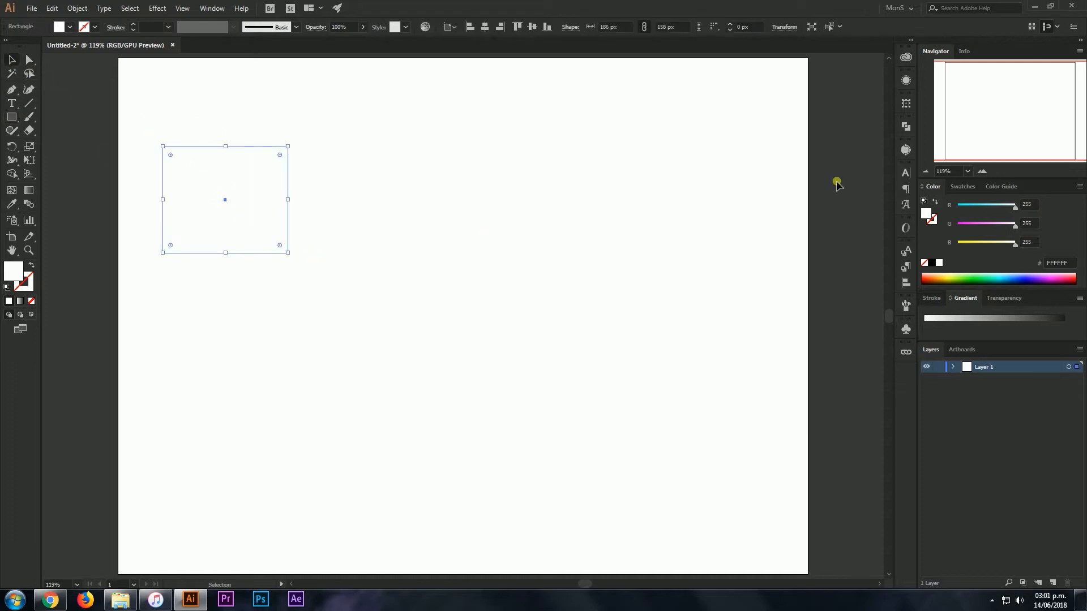
left_click(933, 280)
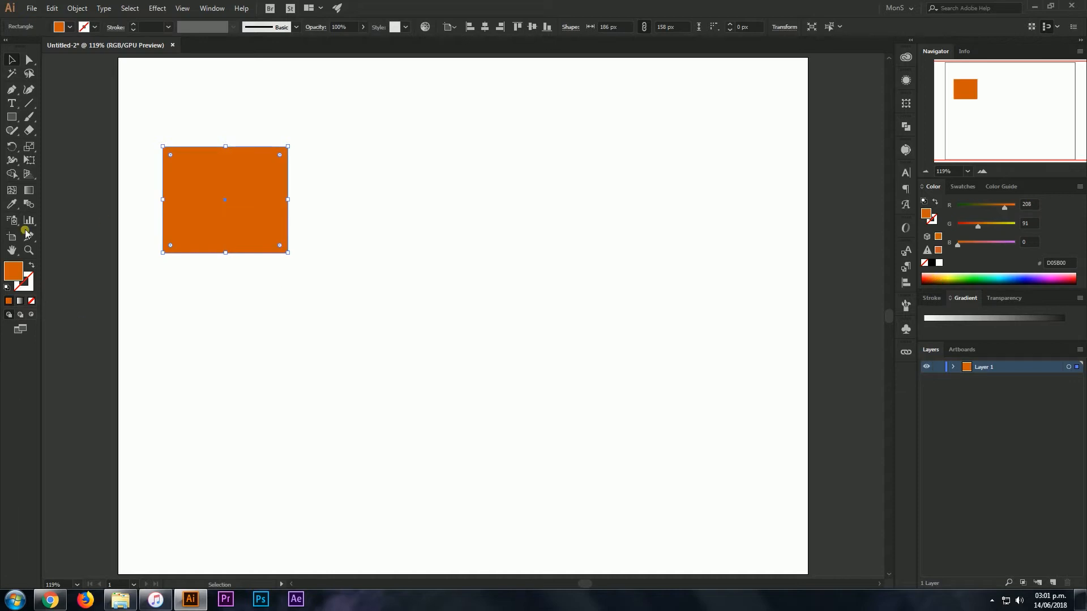
left_click(941, 281)
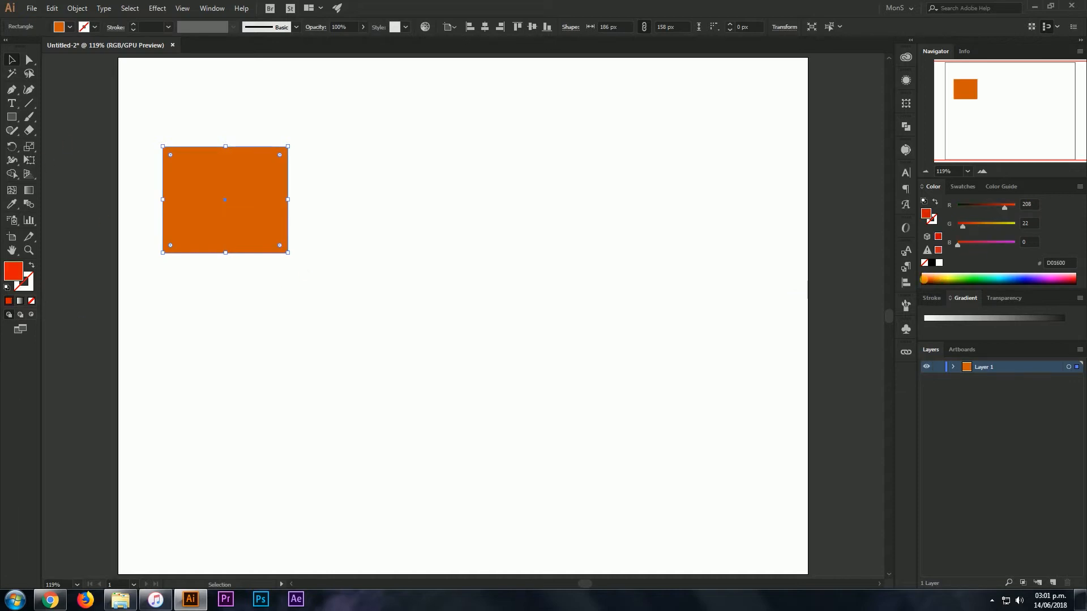
- Draw a circle about 242 px across in the artboard's upper right area and fill it with light blue, 2EE1FF
left_click(12, 117)
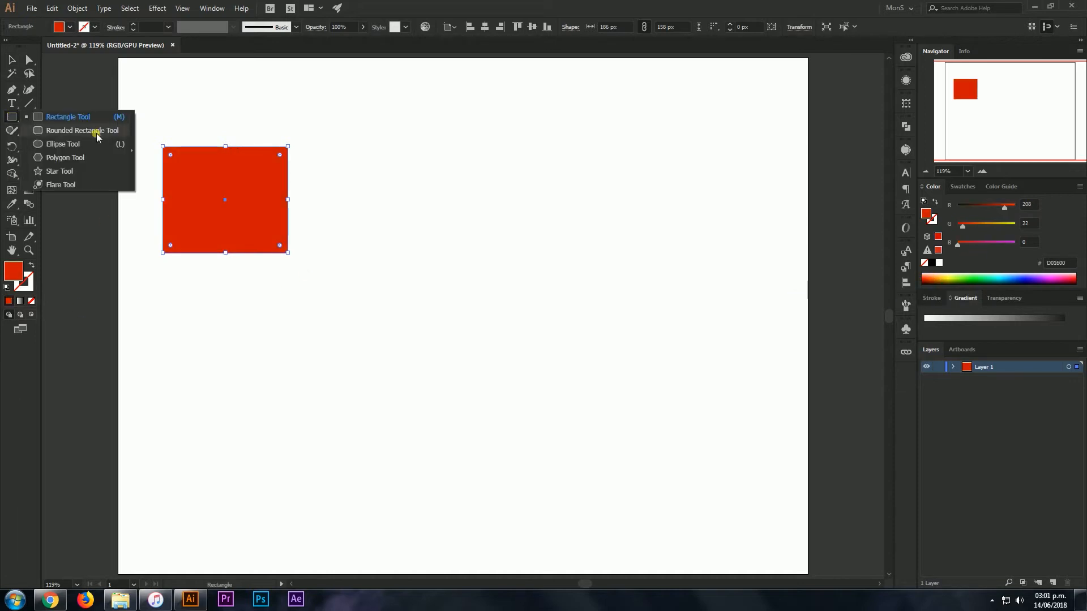
left_click(80, 143)
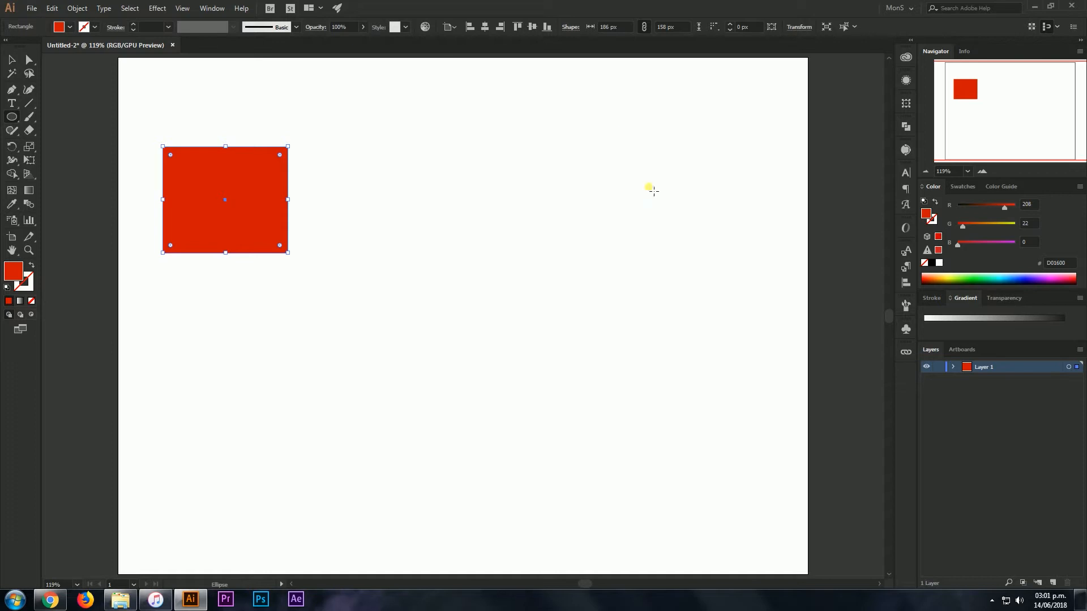
left_click_drag(649, 185, 717, 268)
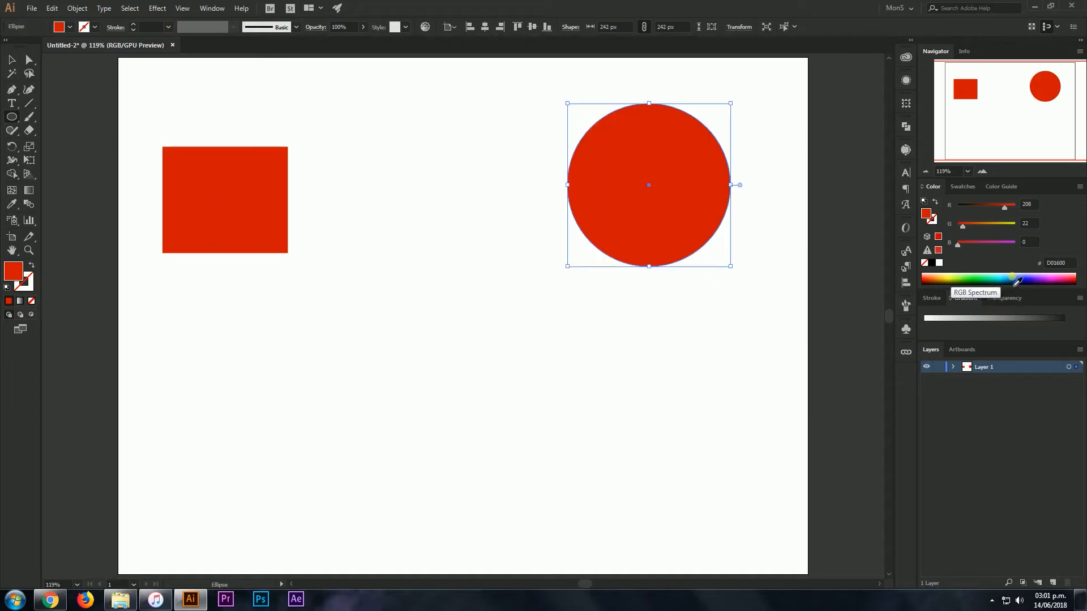
left_click(995, 277)
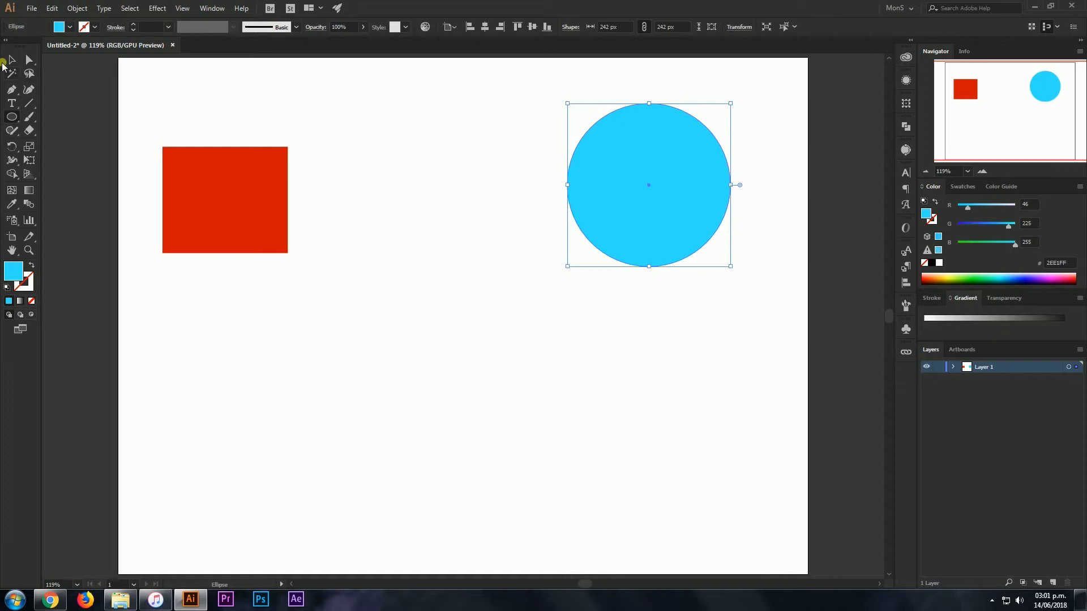
- Move the red rectangle slightly up and to the right
left_click(14, 61)
left_click(508, 288)
left_click_drag(253, 236, 254, 219)
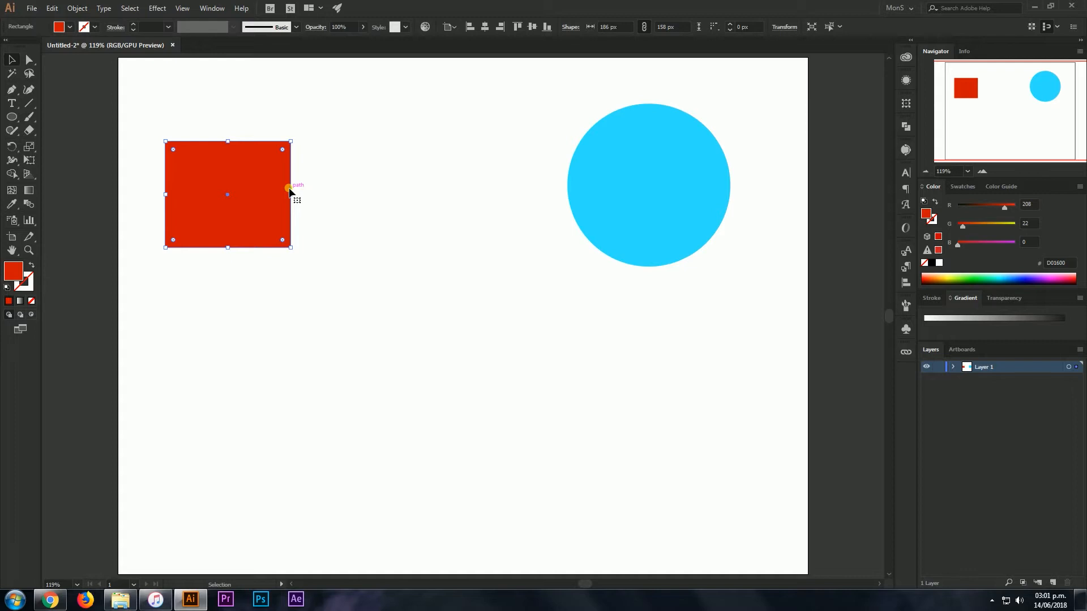
left_click(259, 114)
left_click(184, 178)
left_click(634, 206)
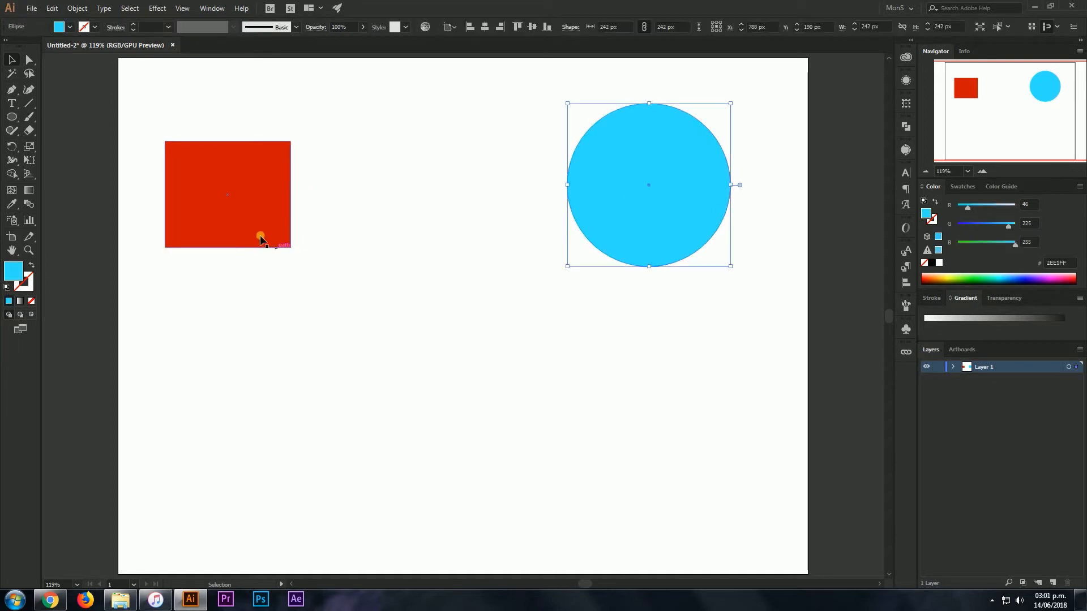
left_click(260, 235)
left_click(490, 383)
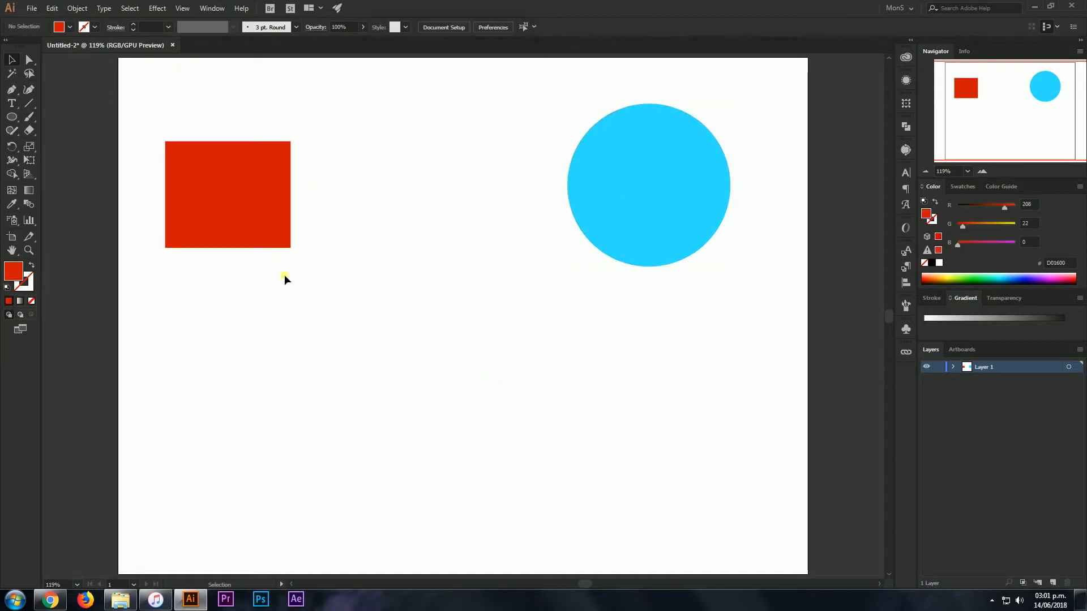
- Shift the rectangle and the circle together slightly to the right and make a blend between them
left_click_drag(190, 75, 780, 356)
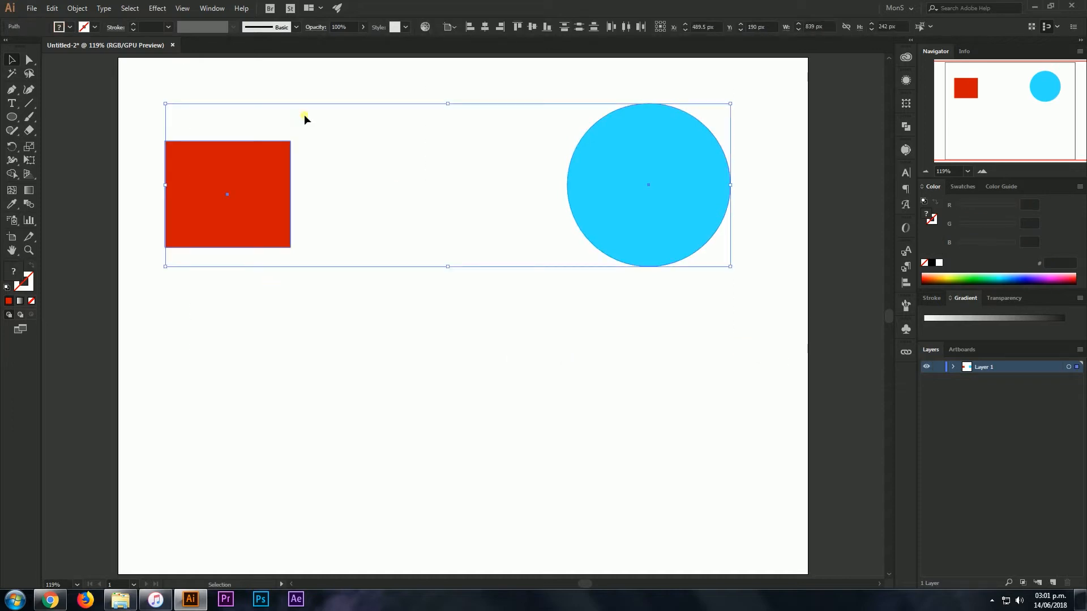
left_click_drag(660, 233, 668, 233)
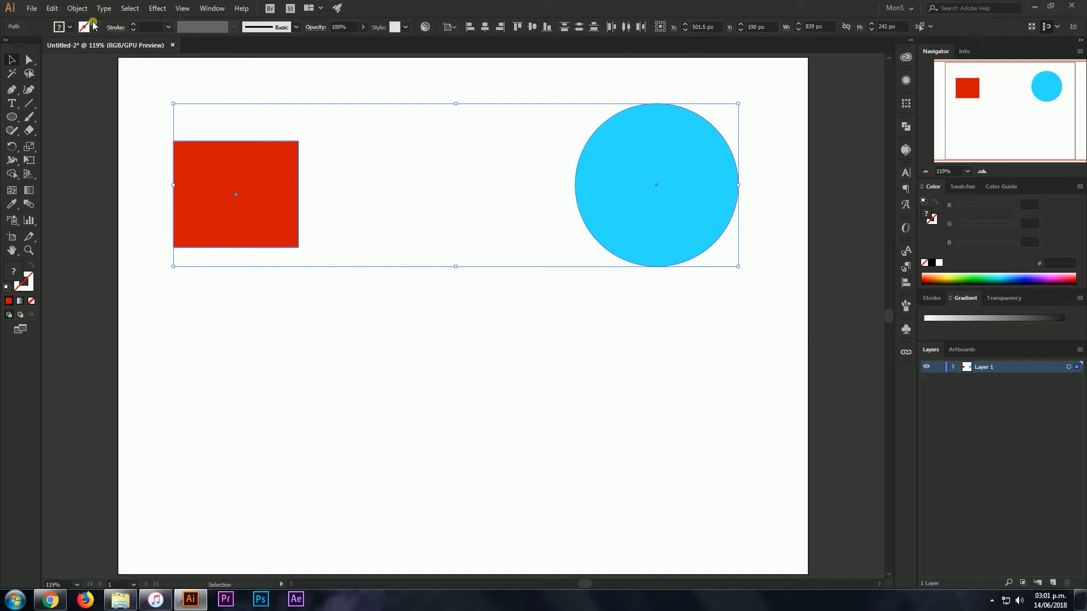
left_click(77, 8)
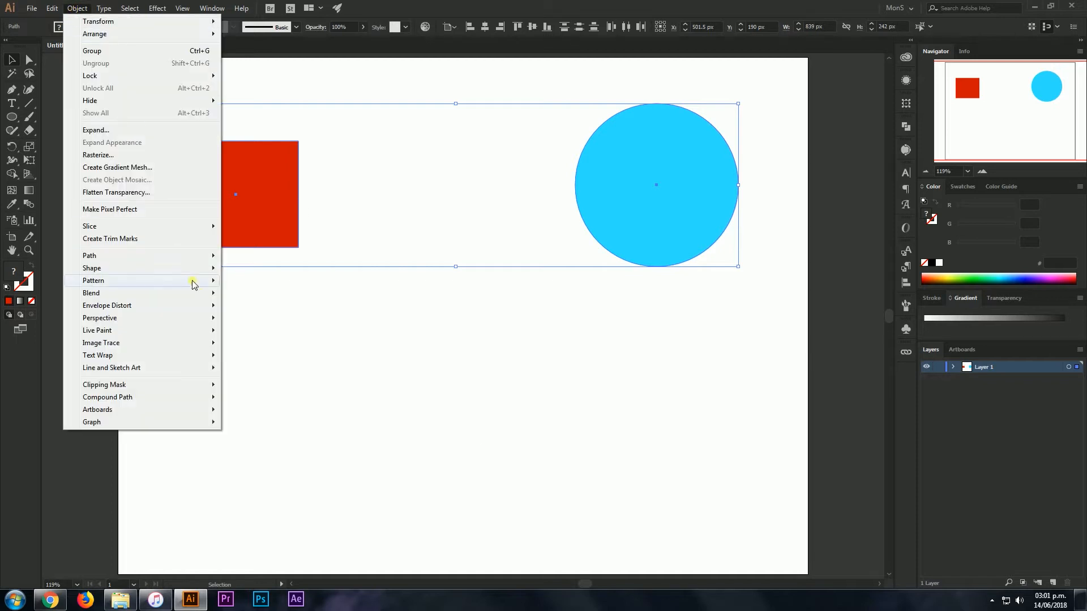
mouse_move(175, 295)
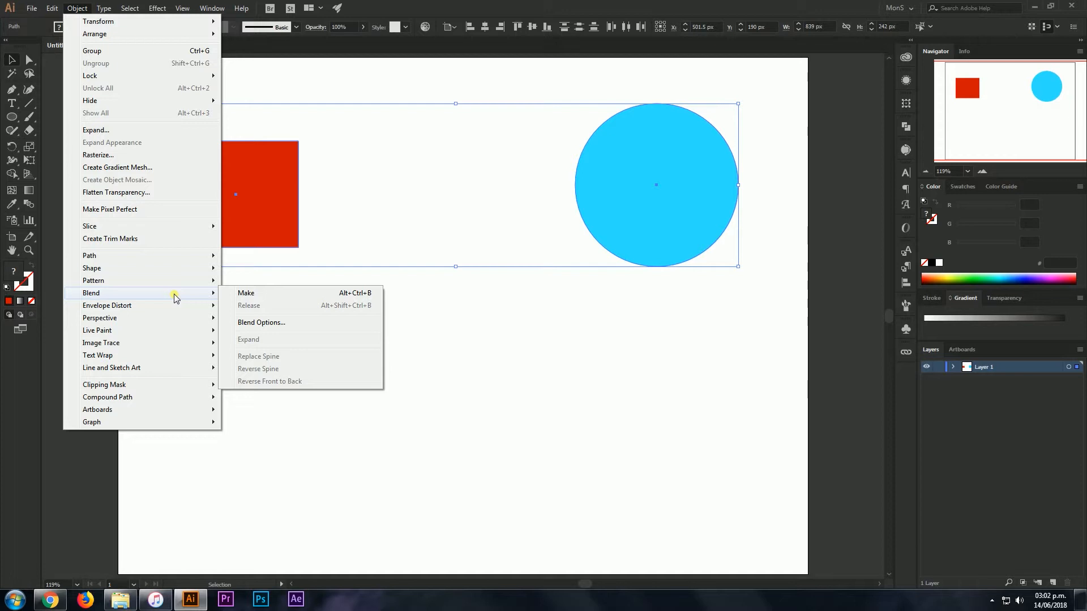
left_click(264, 296)
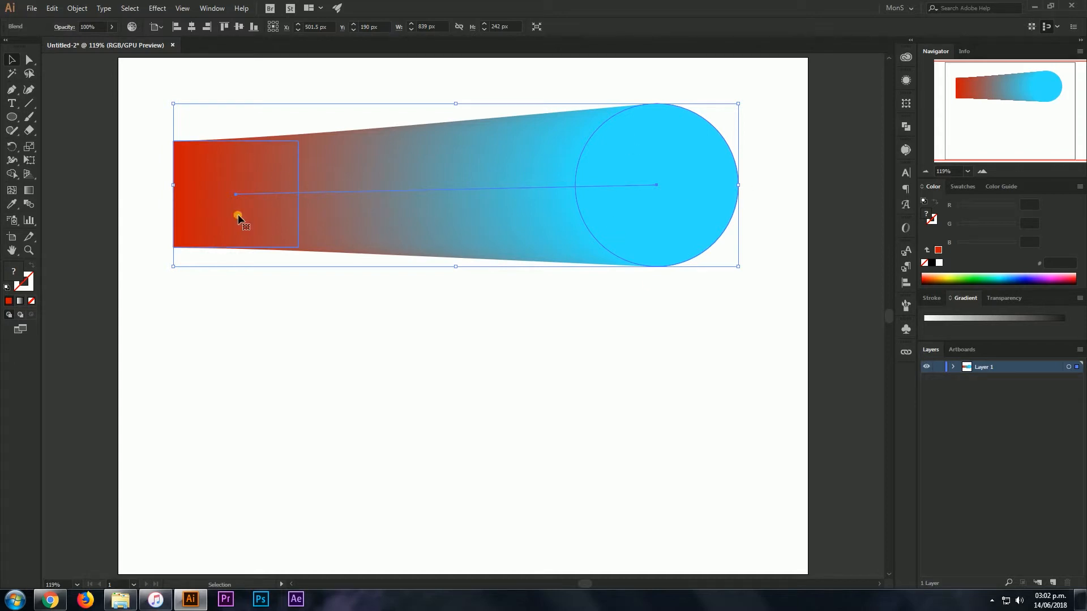
- Expand Layer 1 and its blend in the layer list and set the list's row size to Large
left_click(954, 367)
left_click(966, 379)
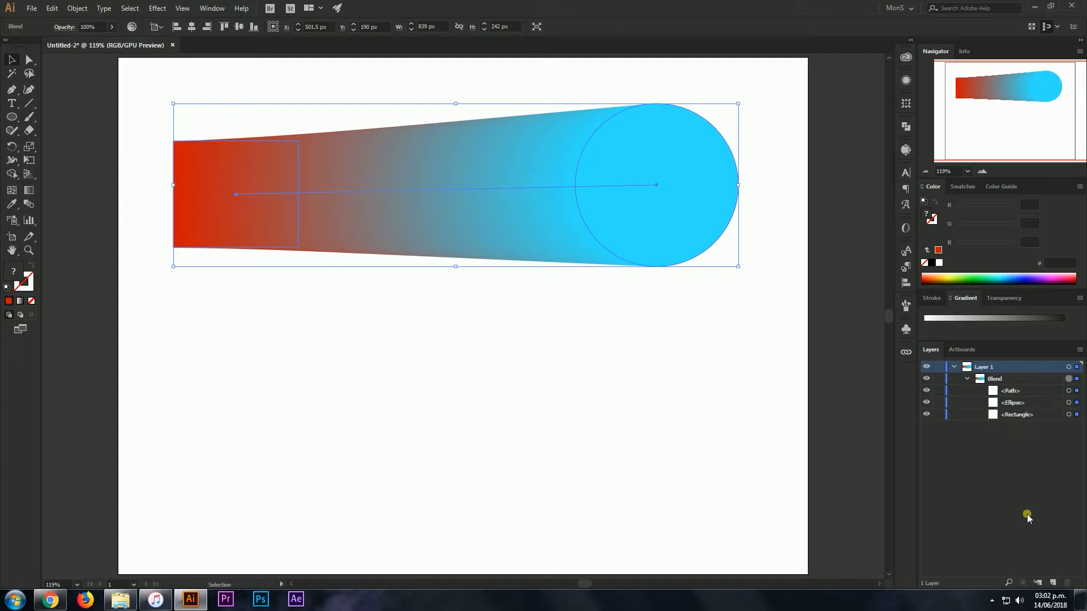
left_click(1079, 349)
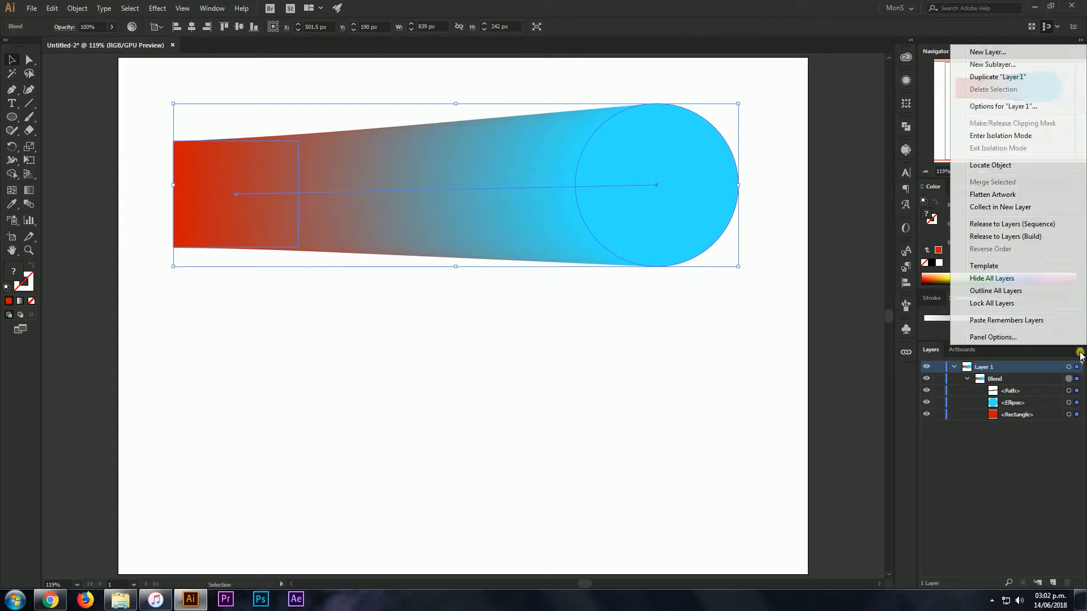
left_click(1036, 337)
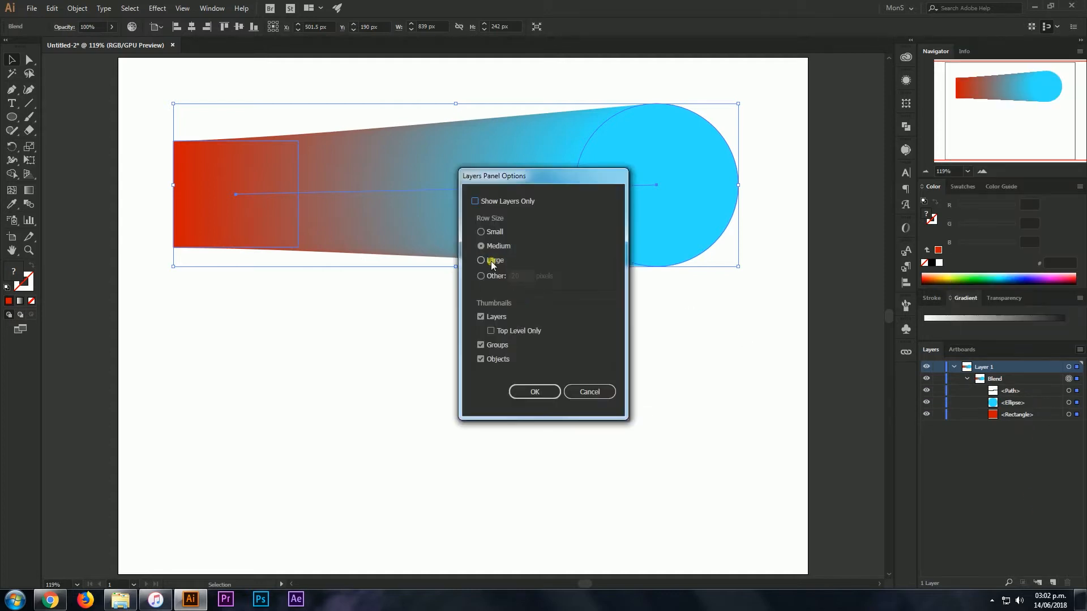
left_click(488, 261)
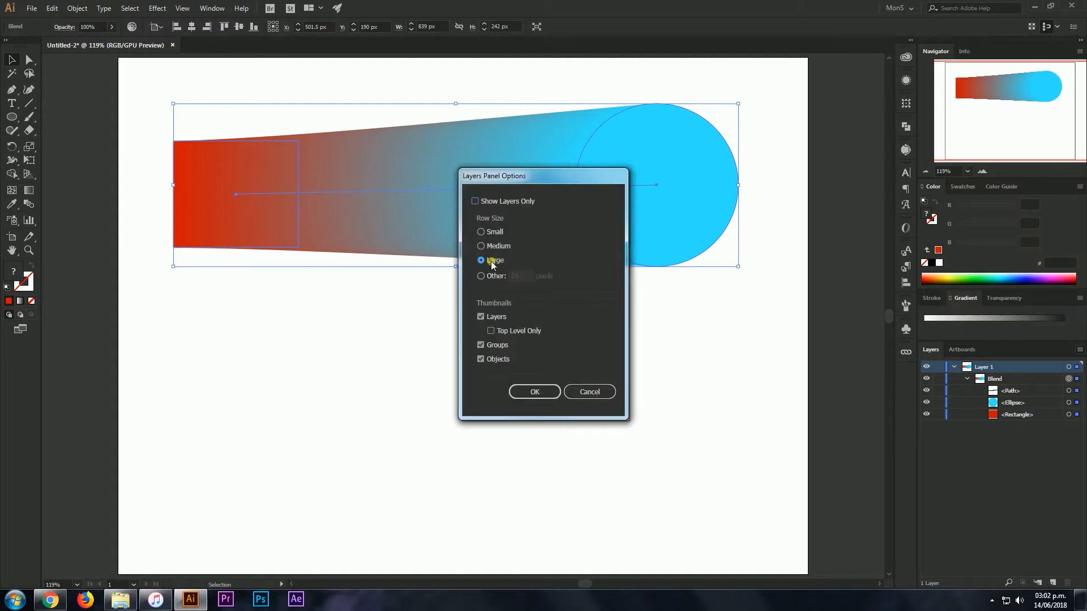
left_click(535, 391)
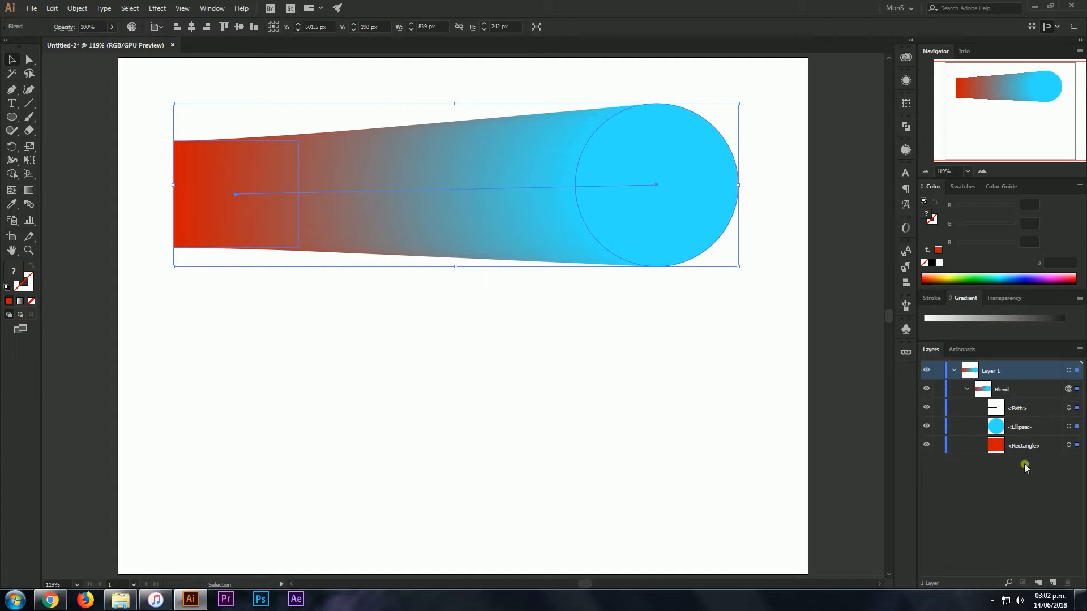
- Examine the blend's rectangle, ellipse and path entries in the layer list
left_click(1025, 448)
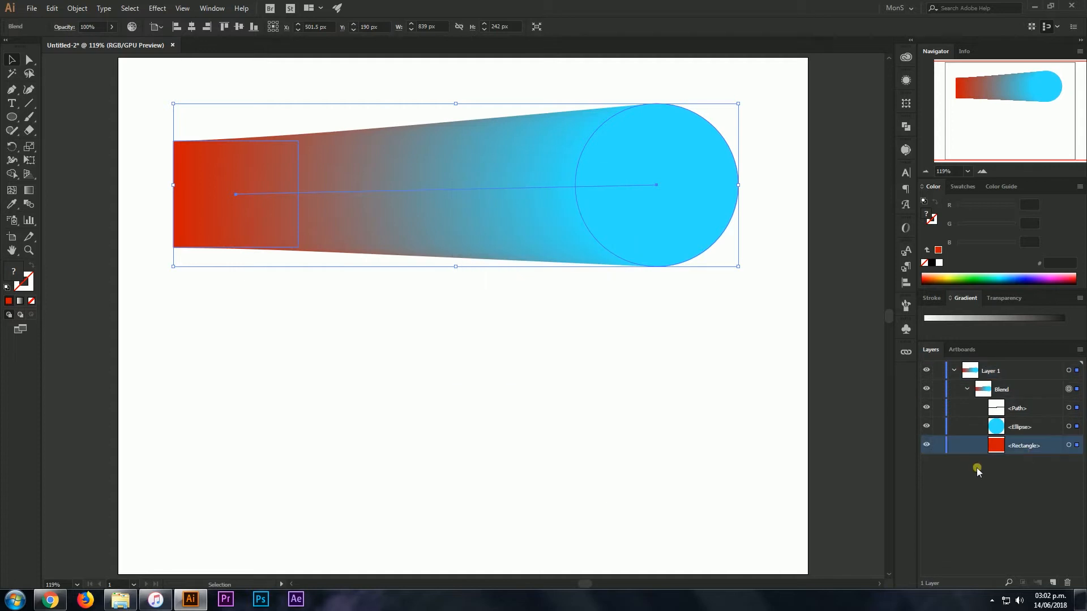
left_click(1038, 428)
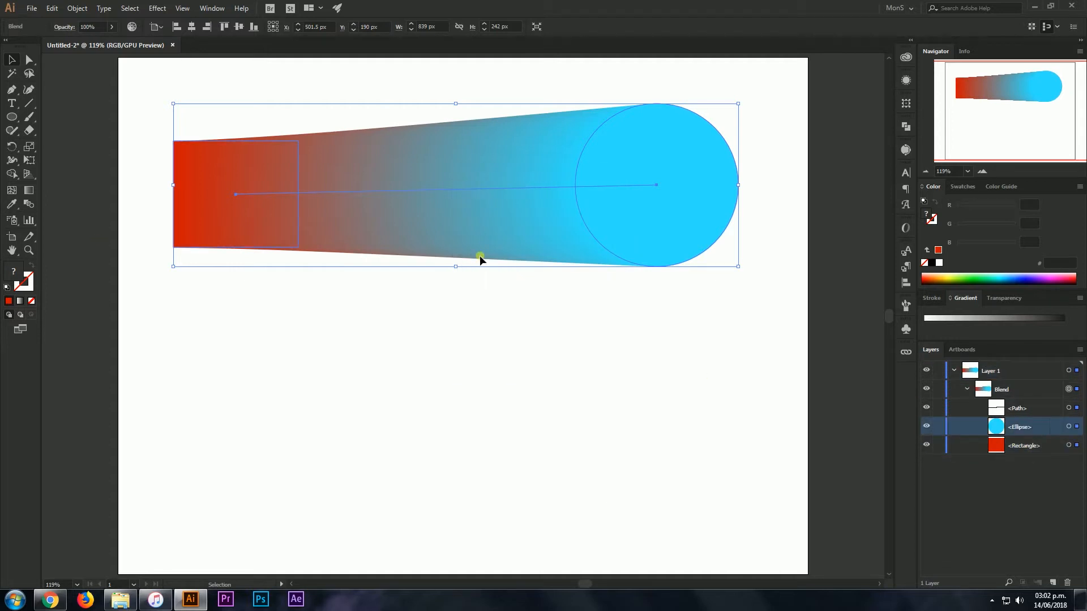
left_click(1033, 408)
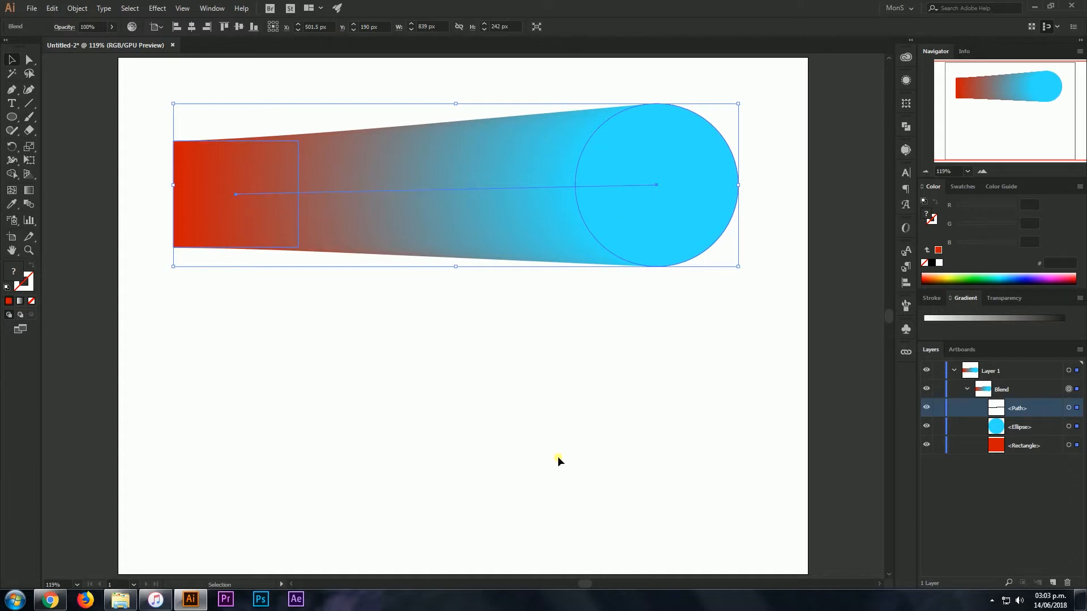
left_click(1018, 391)
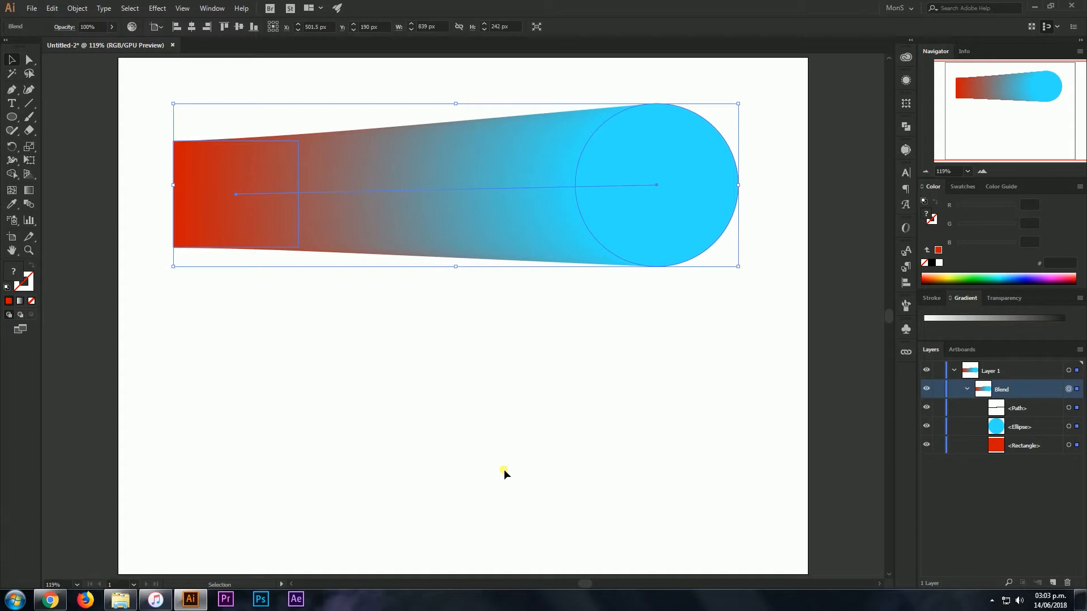
- Isolate the blend and move its spine path about 4 px to the right
double_click(623, 200)
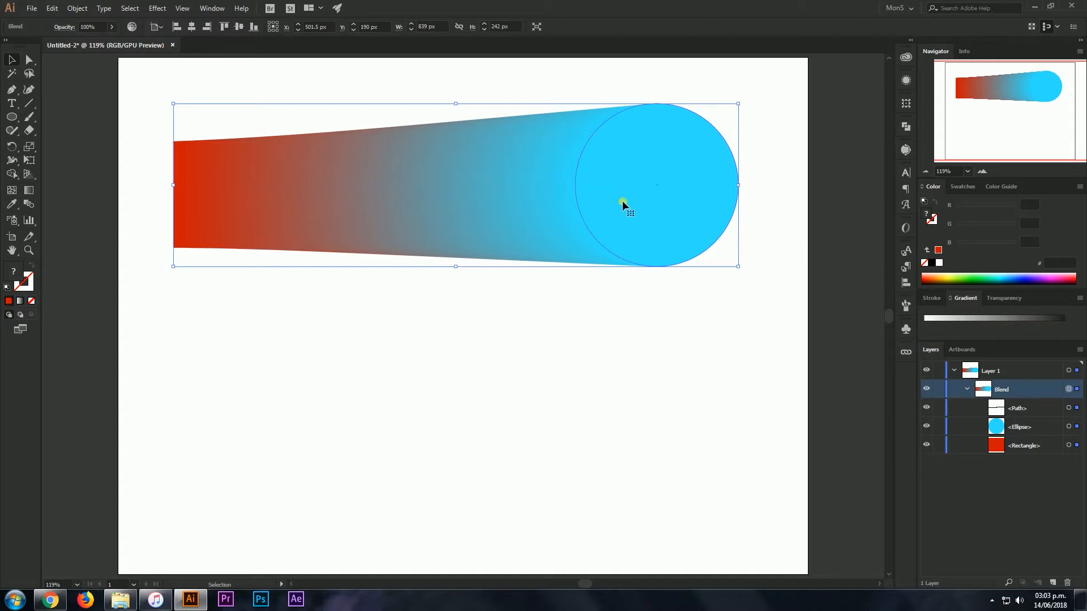
left_click(1016, 368)
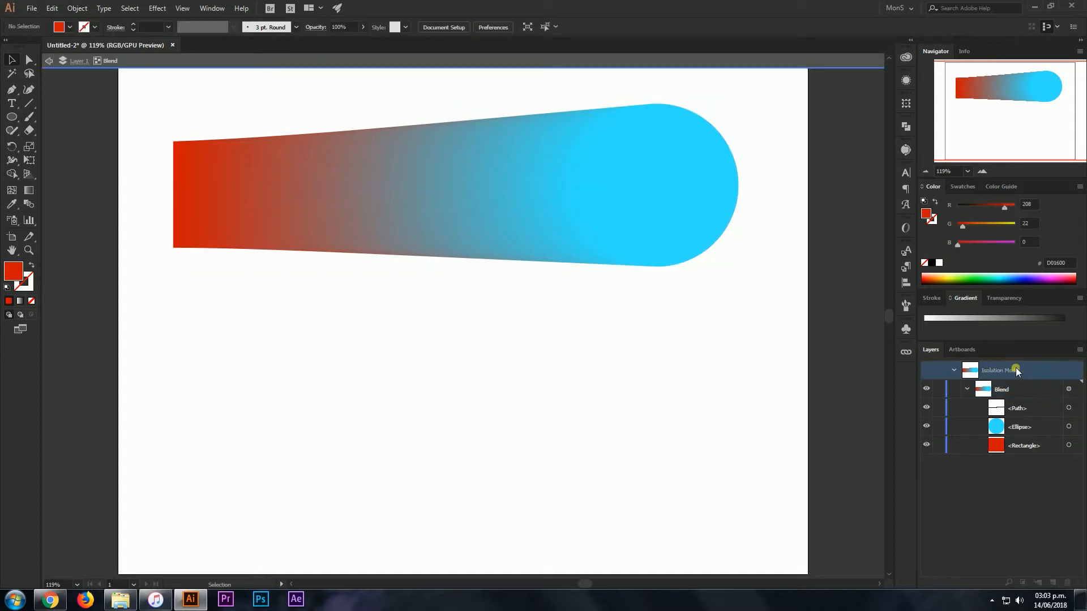
left_click(253, 225)
left_click_drag(647, 185, 650, 185)
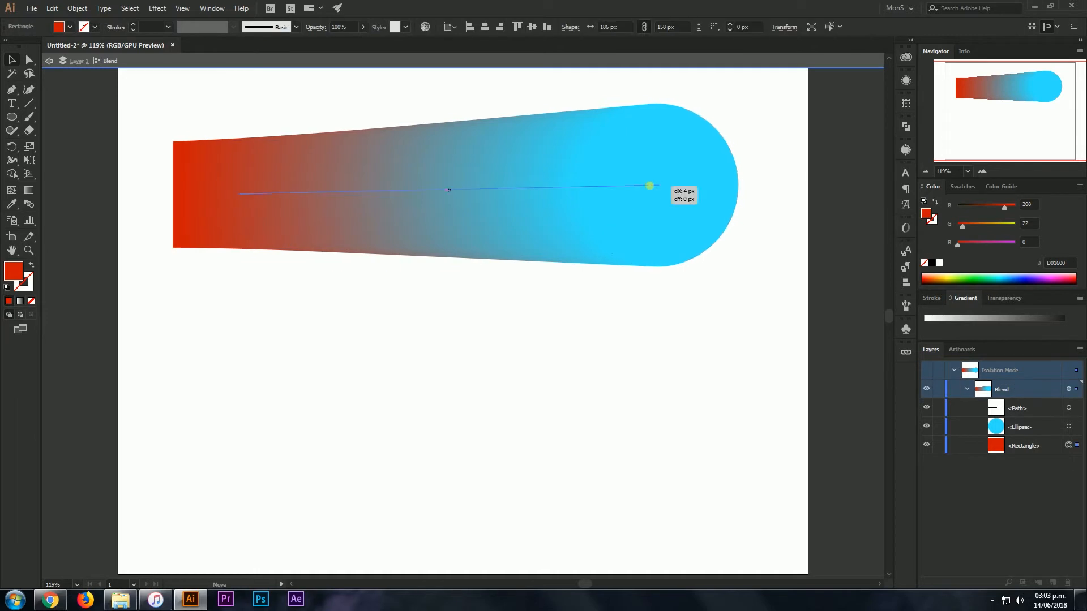
left_click(279, 270)
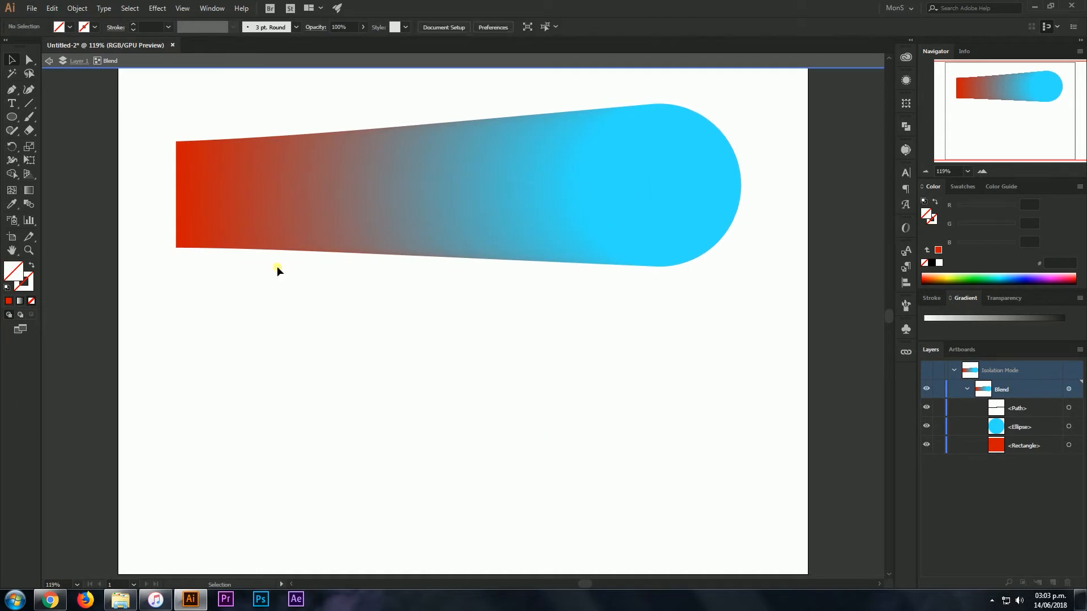
- Move the red rectangle up inside the blend, tilt it clockwise and scale it down to about 135 by 115 px
left_click_drag(218, 201, 221, 165)
left_click_drag(233, 180, 230, 197)
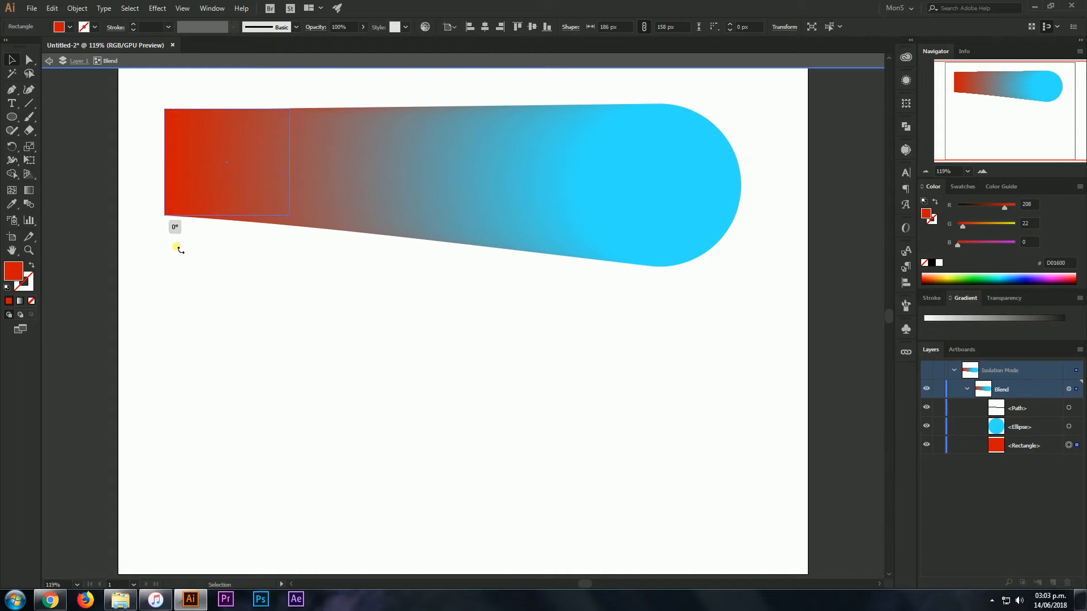
left_click_drag(172, 229, 139, 198)
left_click_drag(274, 232, 249, 194)
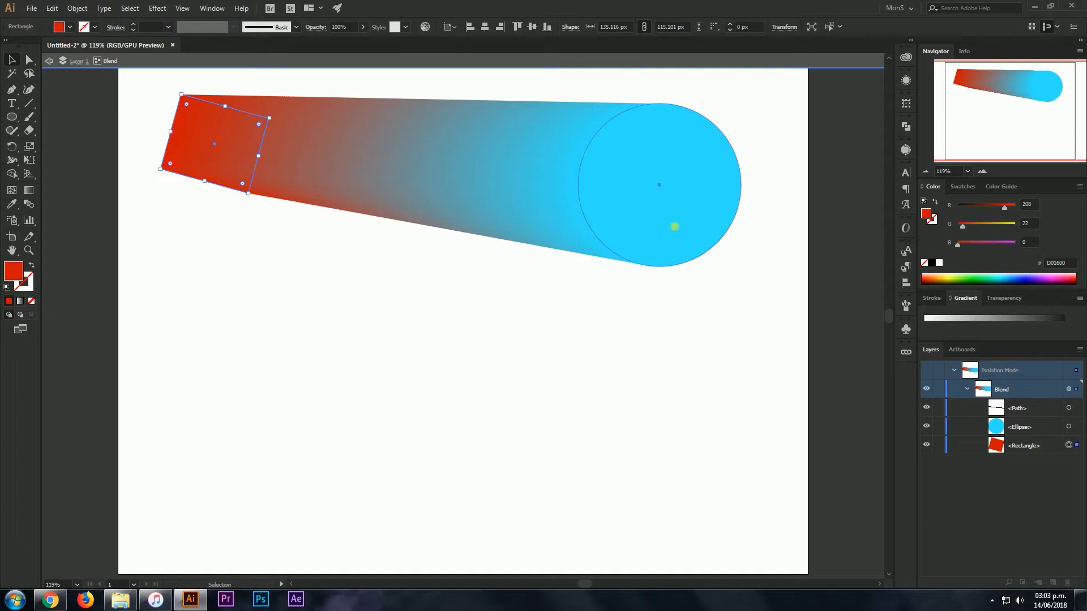
- Stretch the blend's blue circle downward to 269 px high and recolour it yellow, F0FF00
left_click(659, 265)
left_click_drag(659, 266, 664, 286)
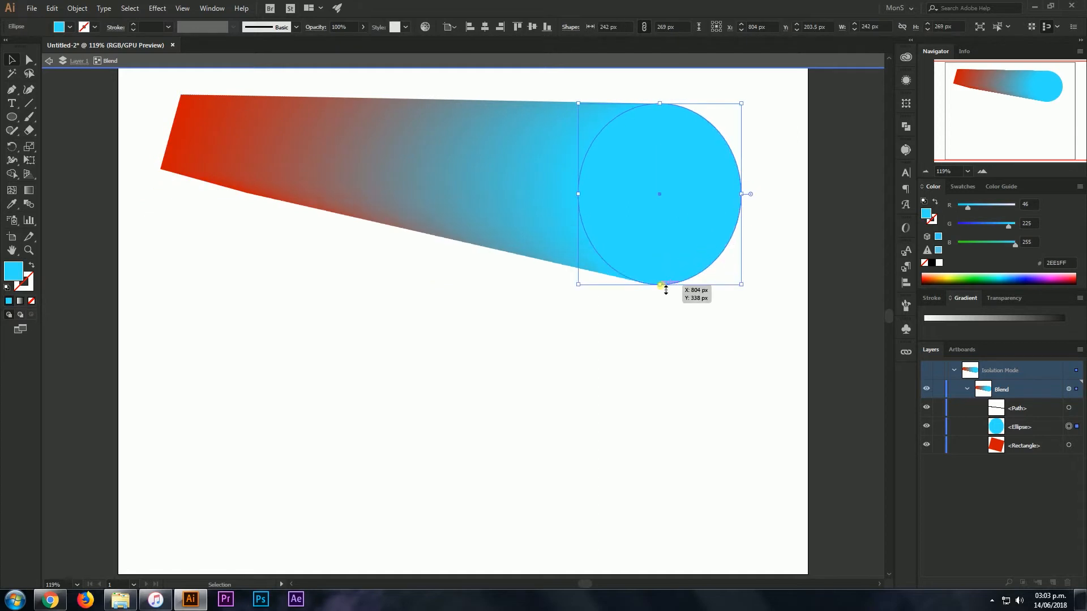
left_click(951, 279)
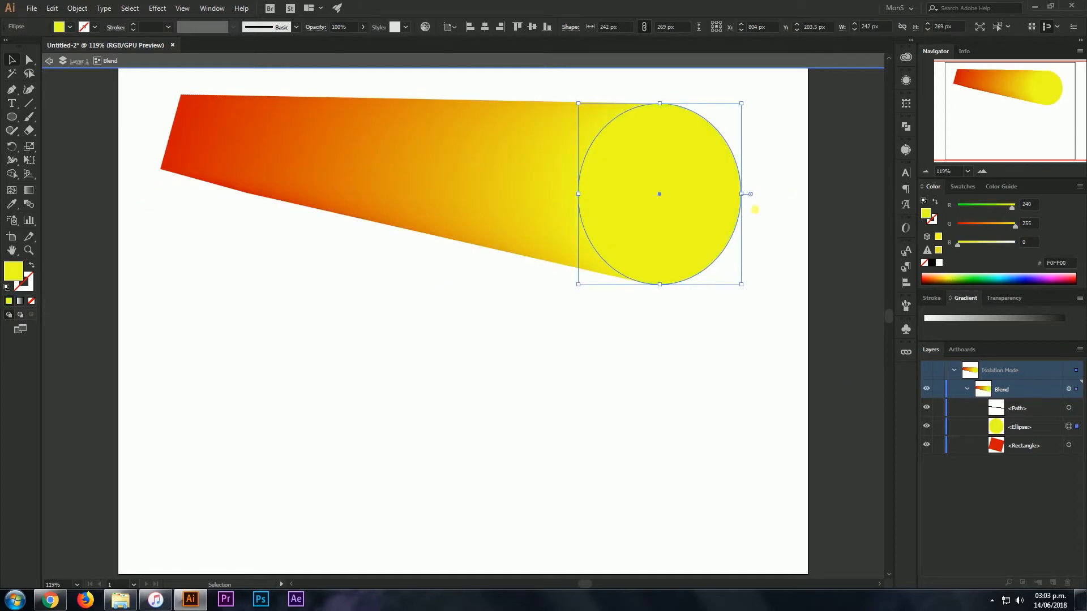
- Lower the tilted rectangle level with the yellow ellipse and reposition the blend's spine path at about X 475, Y 225 px
left_click_drag(194, 138, 207, 189)
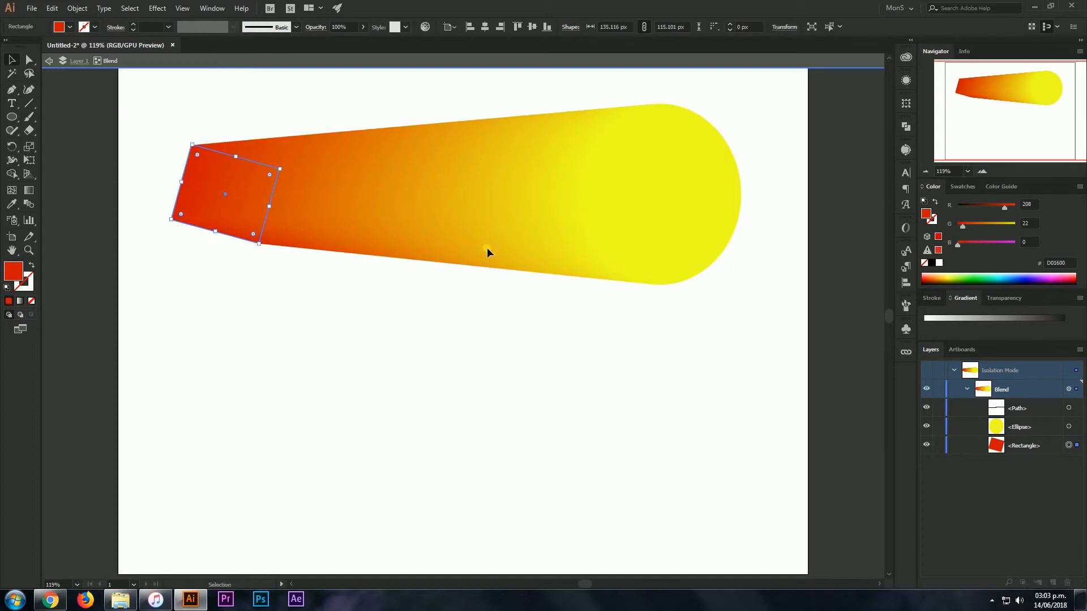
left_click(464, 196)
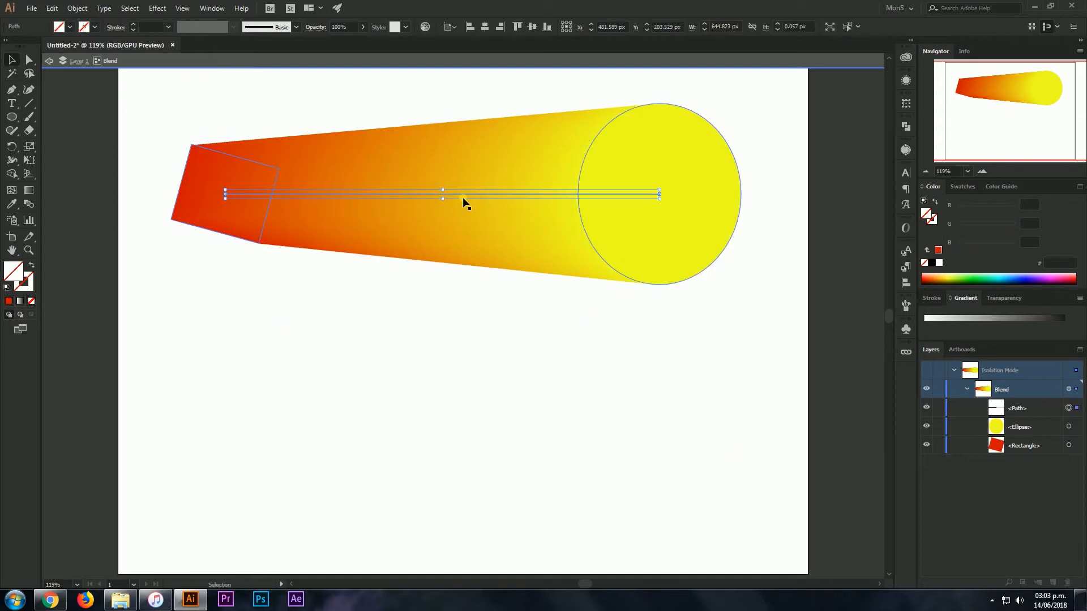
left_click_drag(464, 198, 474, 238)
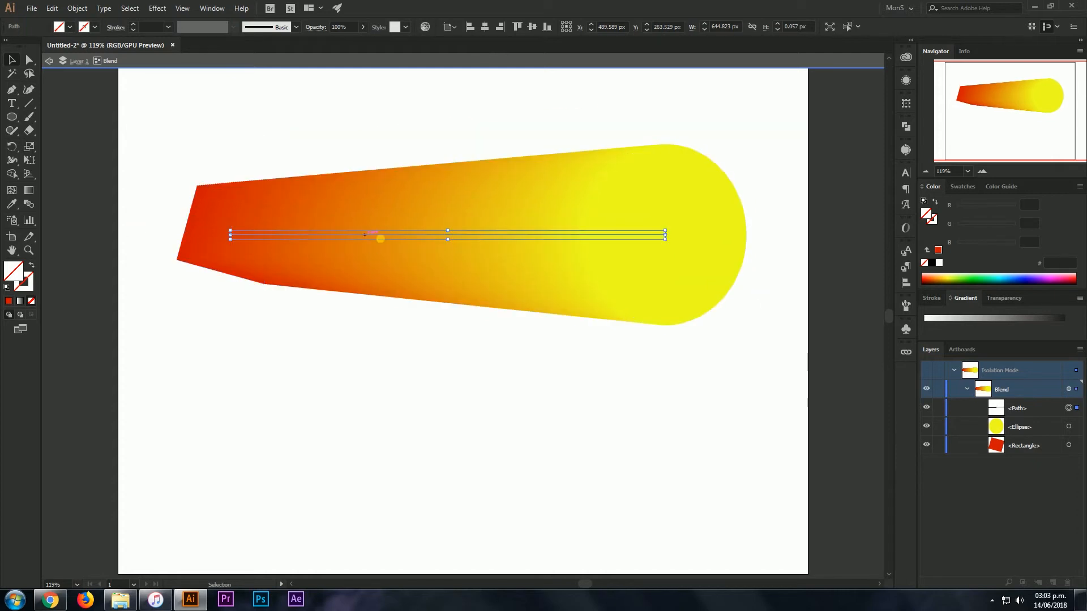
left_click_drag(436, 231, 424, 214)
left_click_drag(542, 219, 543, 208)
- Move the rectangle to the artboard's lower left and the ellipse up to the right, and exit isolation mode
left_click_drag(215, 225, 245, 376)
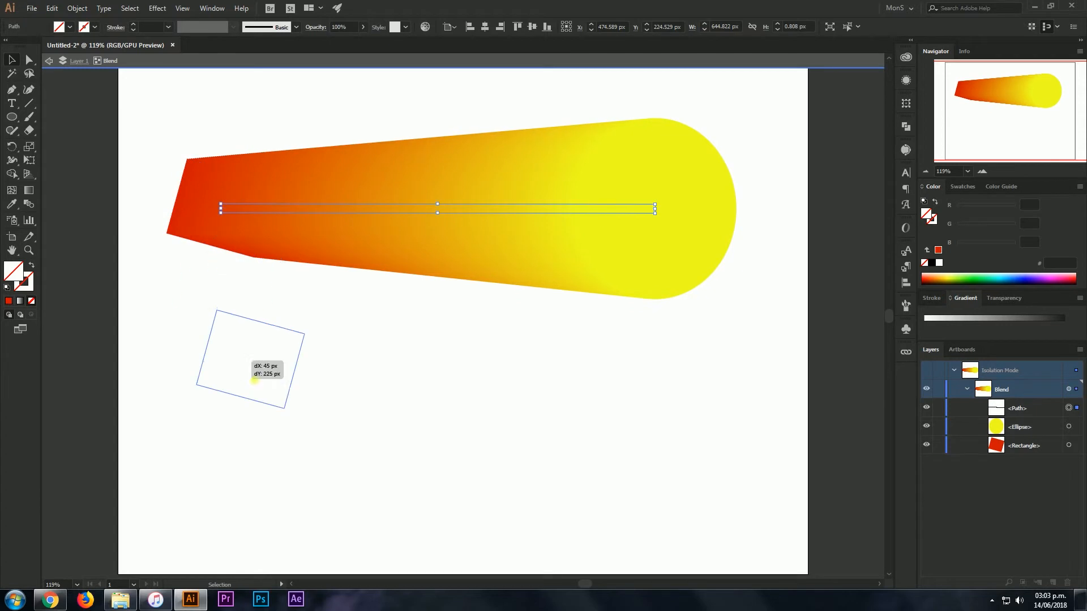
left_click_drag(644, 197, 660, 155)
left_click_drag(262, 354, 187, 373)
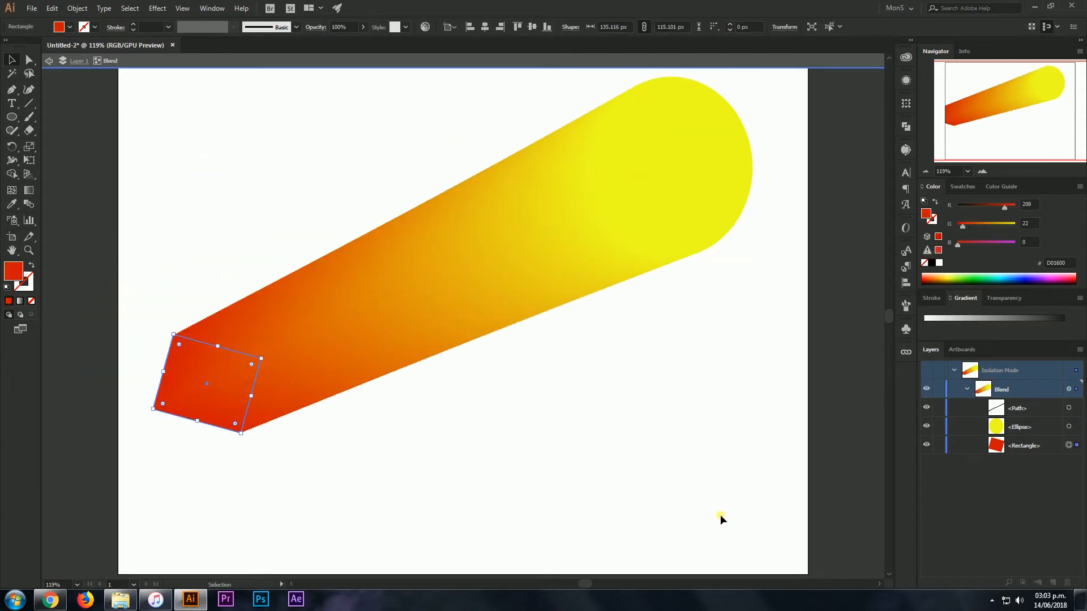
left_click(325, 111)
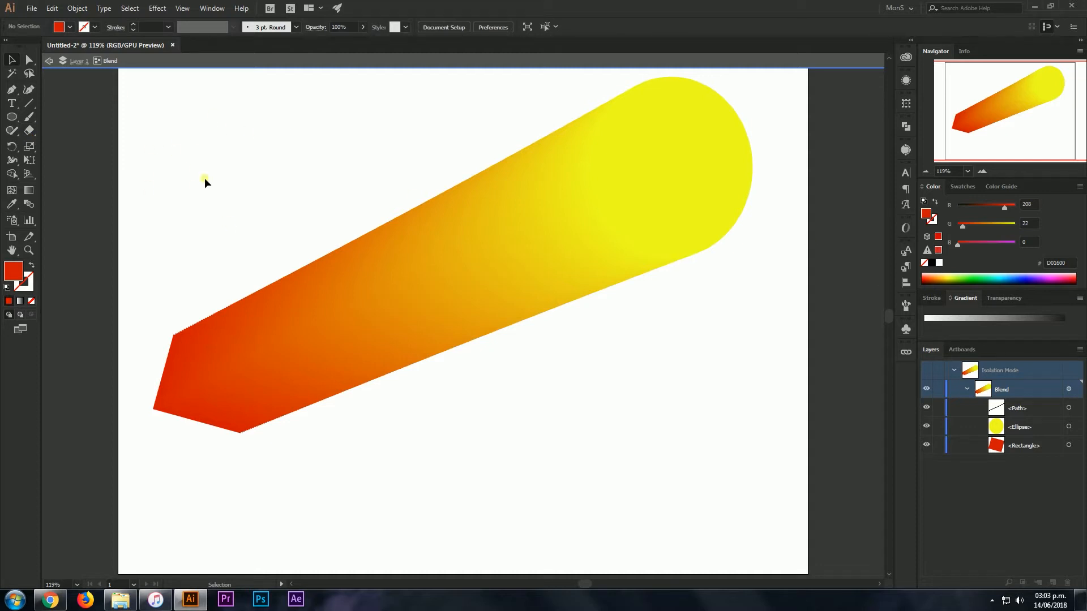
double_click(206, 148)
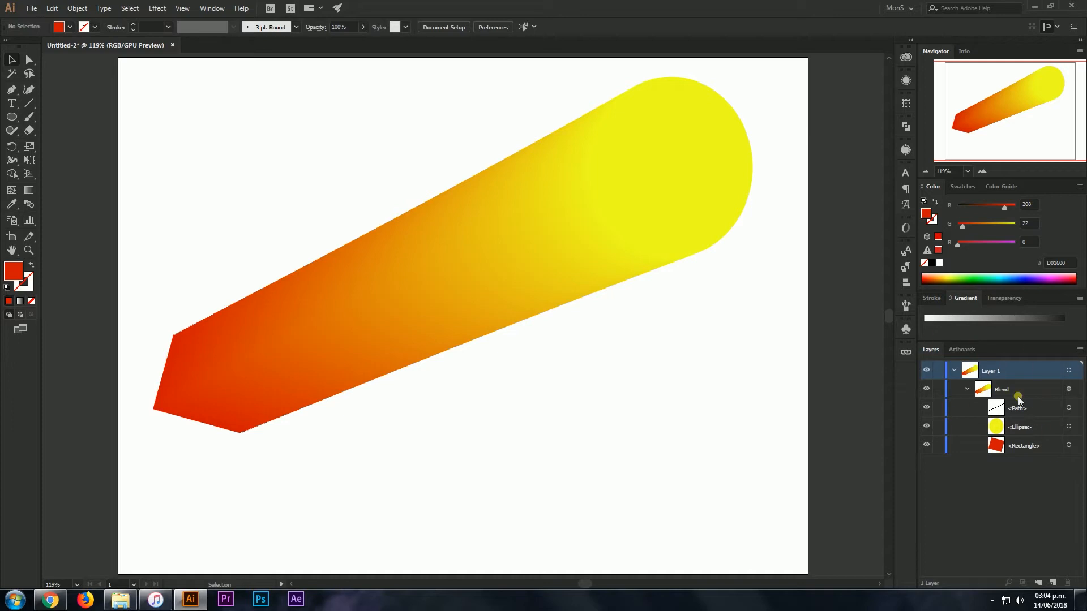
- Shift the whole red-to-yellow blend slightly and delete it from the artboard
left_click_drag(589, 222, 511, 355)
mouse_move(499, 285)
left_mouse_down()
mouse_move(454, 325)
mouse_move(410, 342)
mouse_move(450, 300)
mouse_move(511, 277)
left_mouse_up()
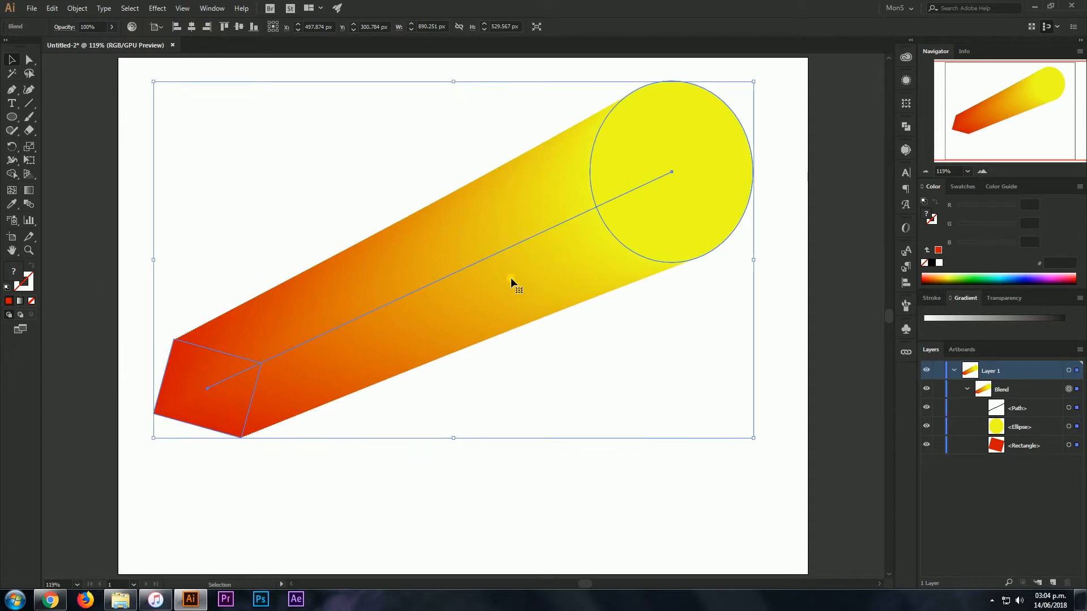
key("Delete")
- Draw a circle about 314 px in diameter in the upper left of the artboard with the Ellipse tool
left_click(13, 117)
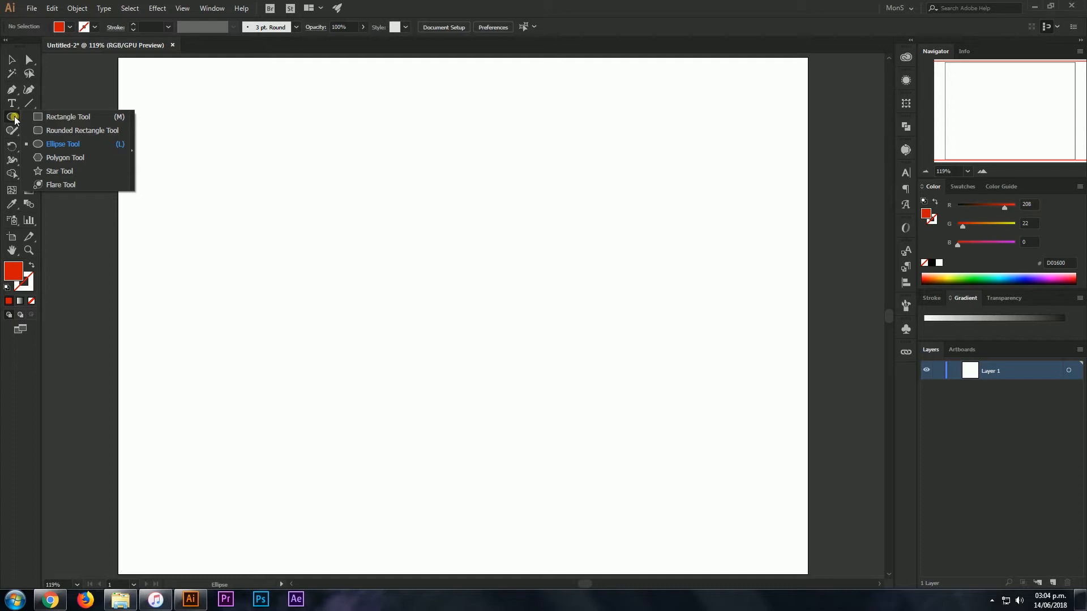
left_click(86, 145)
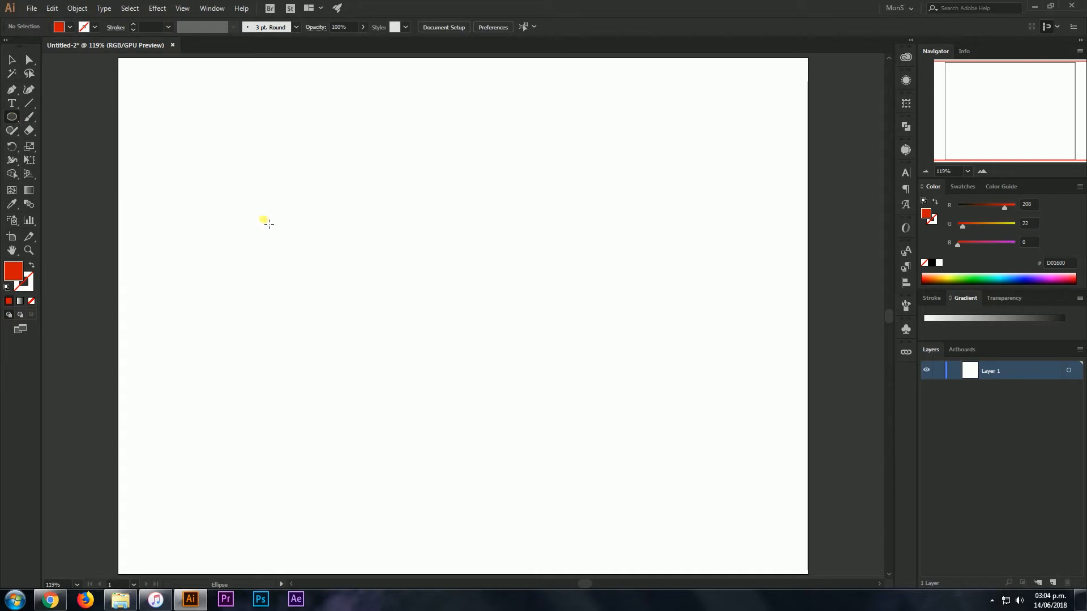
left_click_drag(266, 198, 351, 312)
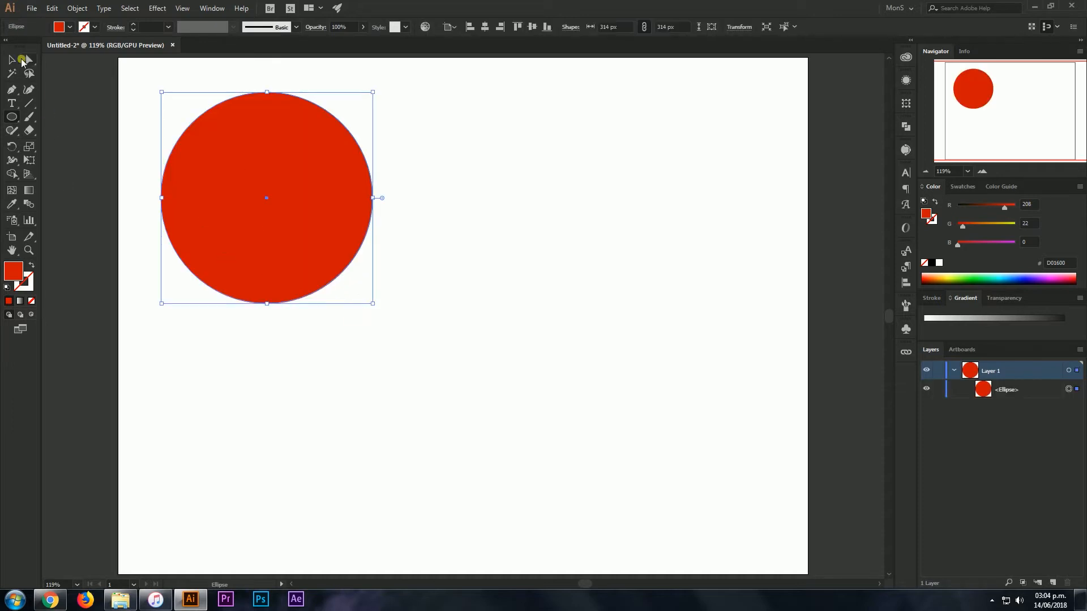
- Move the large circle to about X 278, Y 301 px and fill it with yellow, FFD400
left_click(21, 58)
left_click_drag(221, 158, 259, 219)
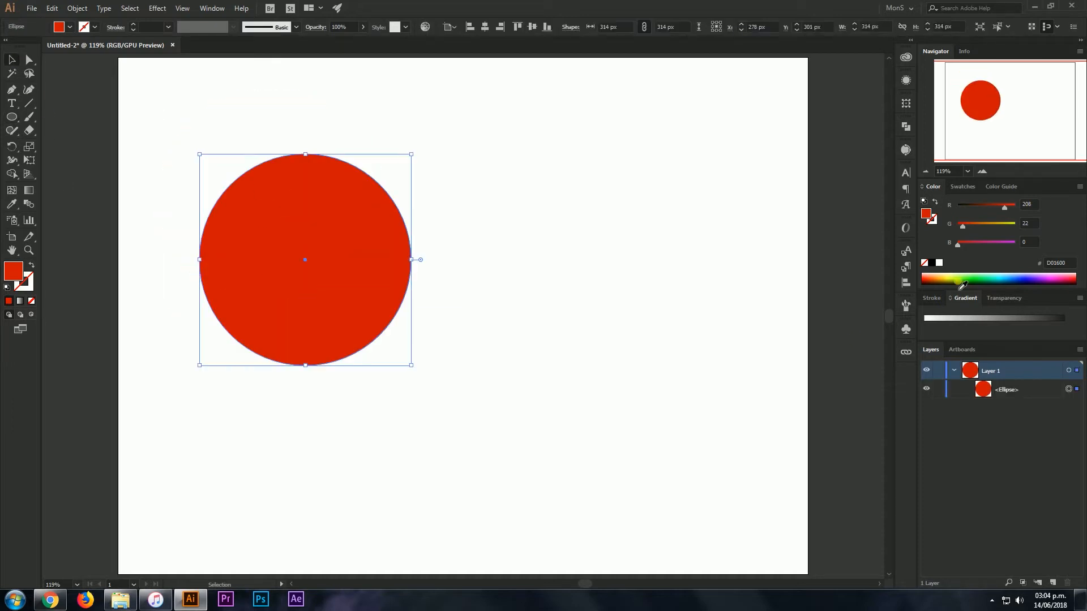
left_click_drag(942, 278, 944, 278)
- Draw a second circle about 114 px in diameter to the right of the large one
left_click(12, 116)
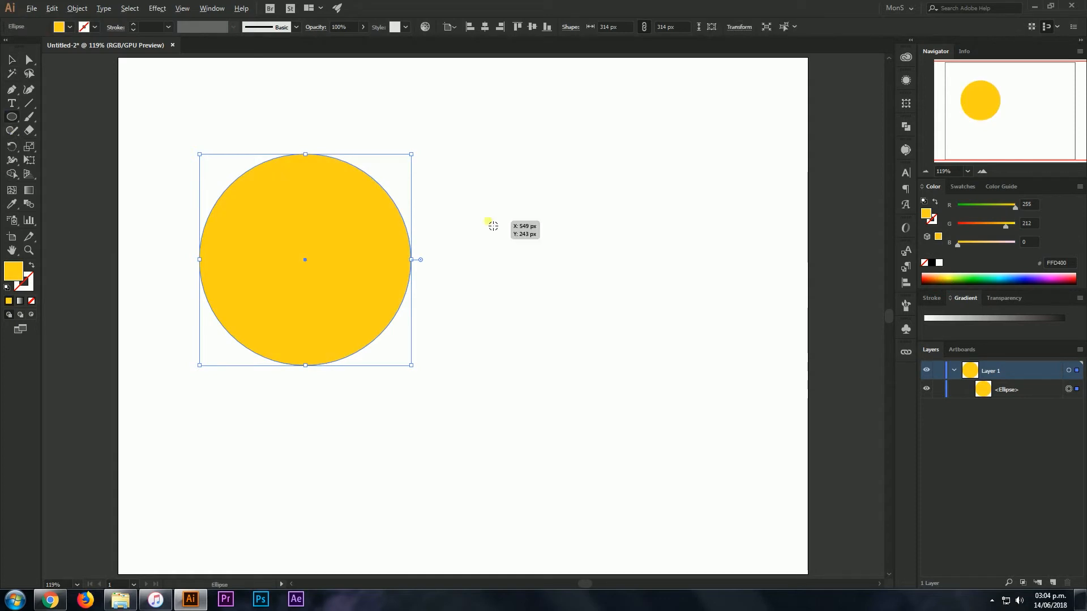
left_click_drag(488, 221, 504, 259)
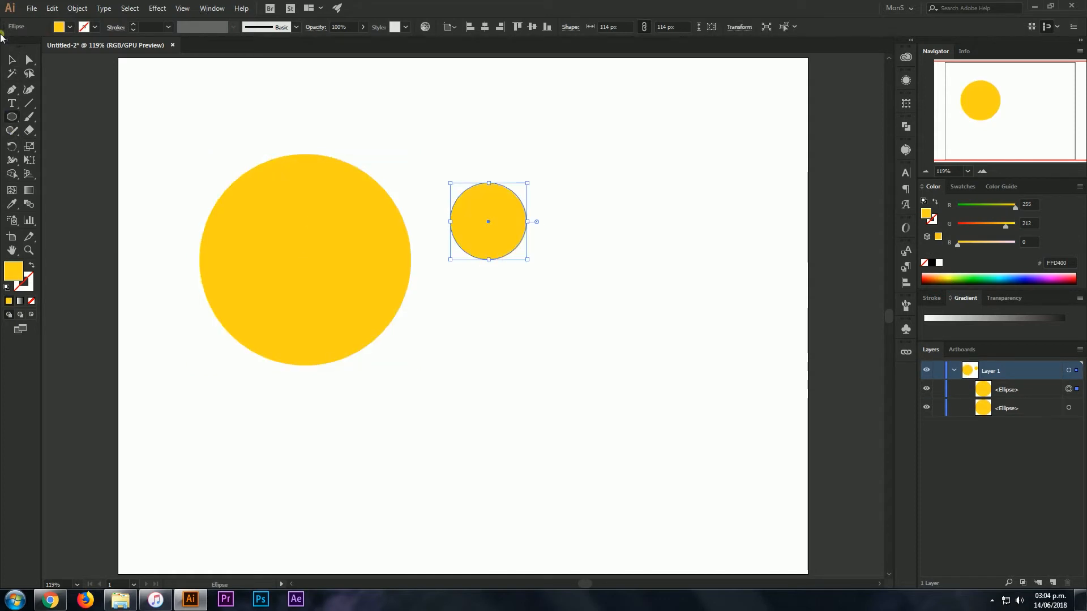
key("v")
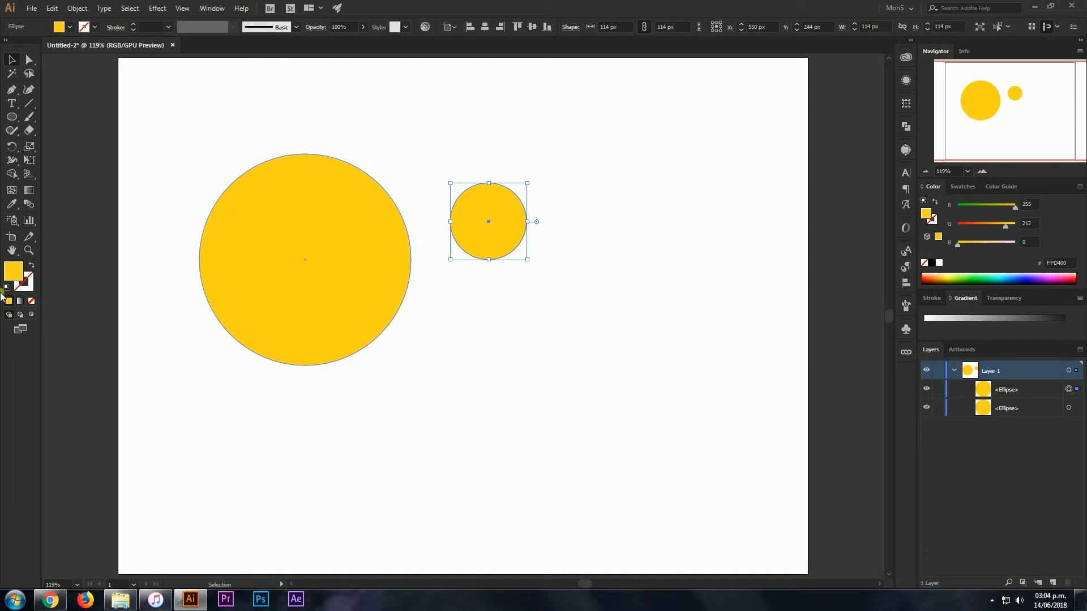
- Fill the small circle with orange FC9706 and place it inside the upper right part of the large yellow circle
double_click(13, 271)
left_click(939, 331)
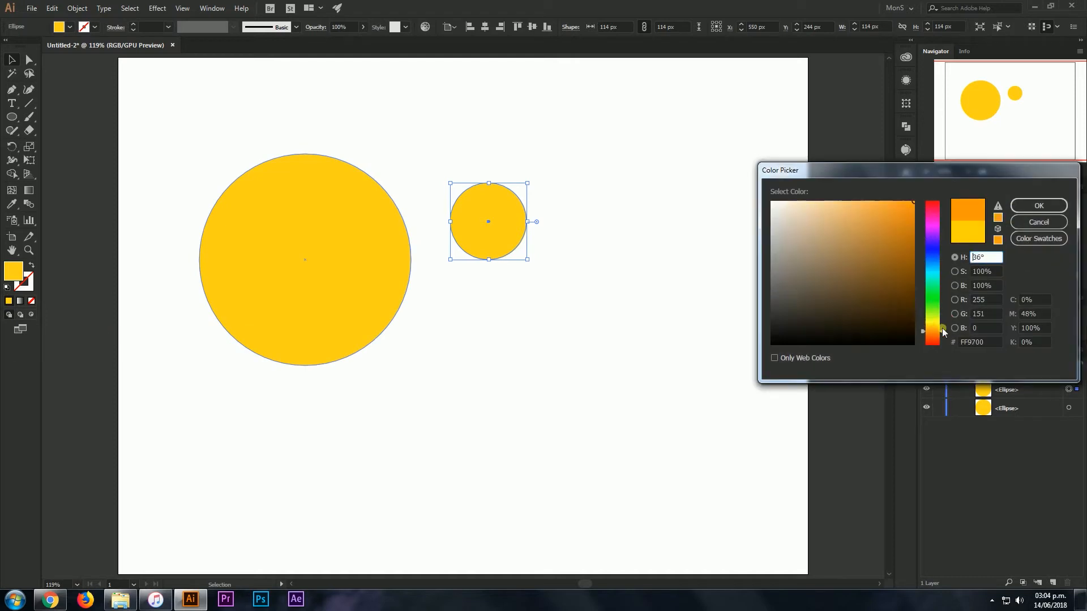
left_click_drag(912, 234, 910, 202)
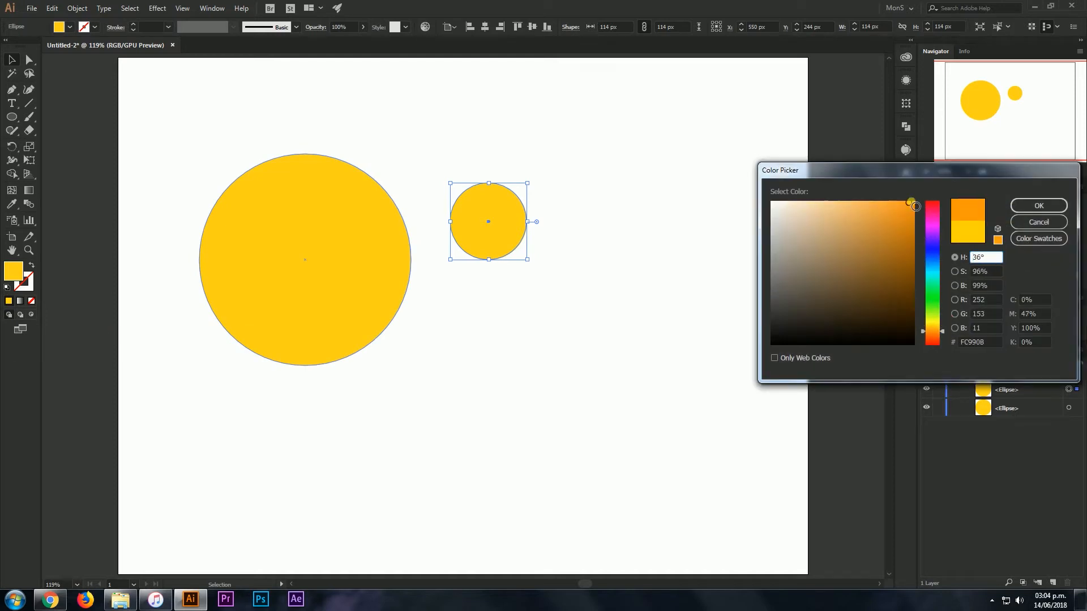
left_click(1039, 205)
left_click_drag(514, 243, 369, 221)
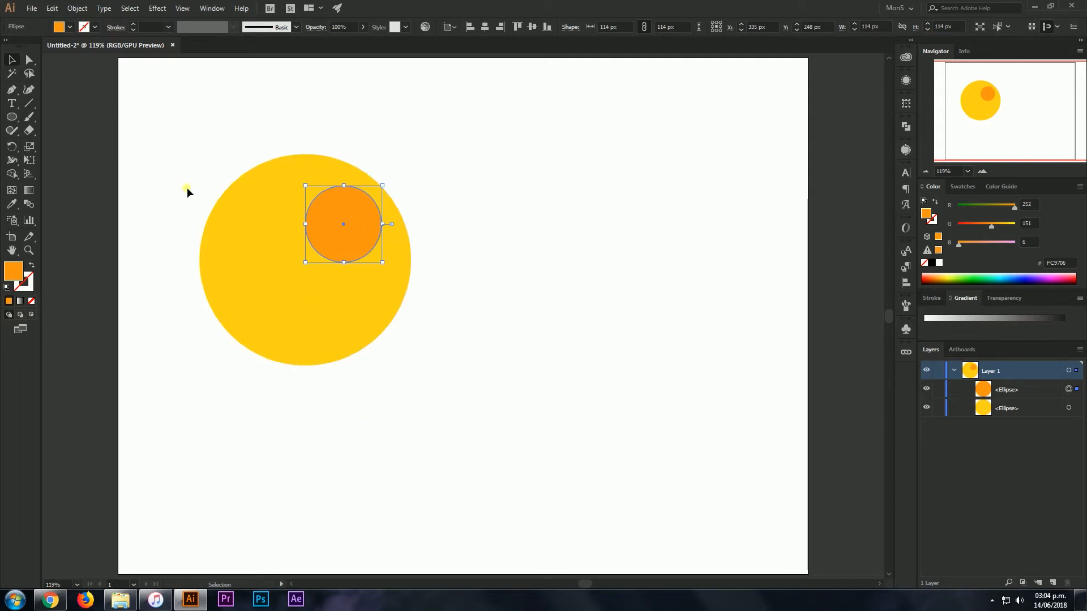
- Make a blend between the yellow circle and the orange circle, and deselect it
left_click_drag(176, 152, 466, 406)
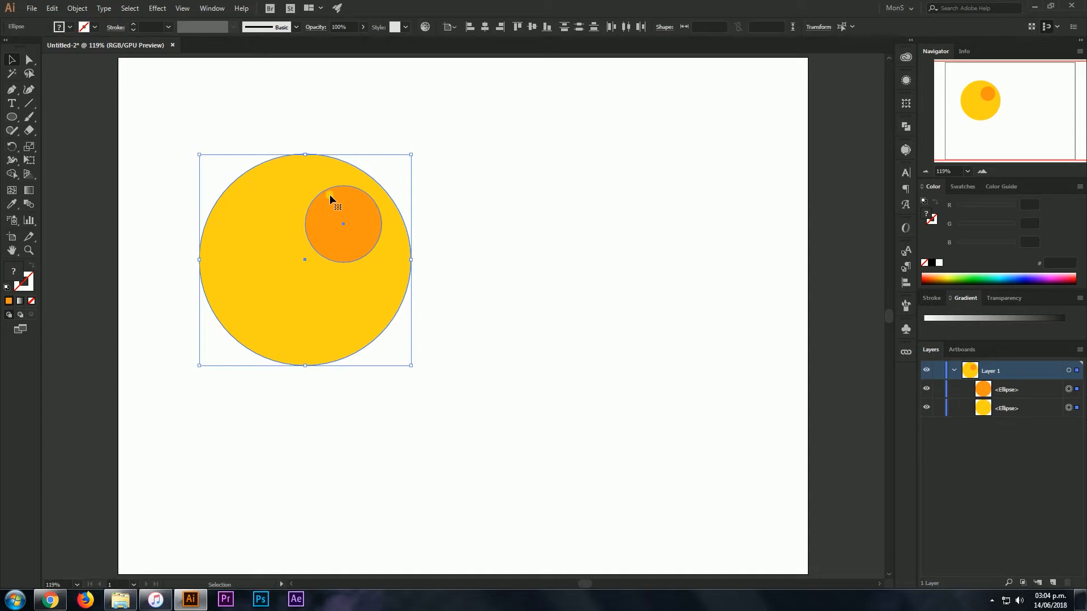
left_click(79, 7)
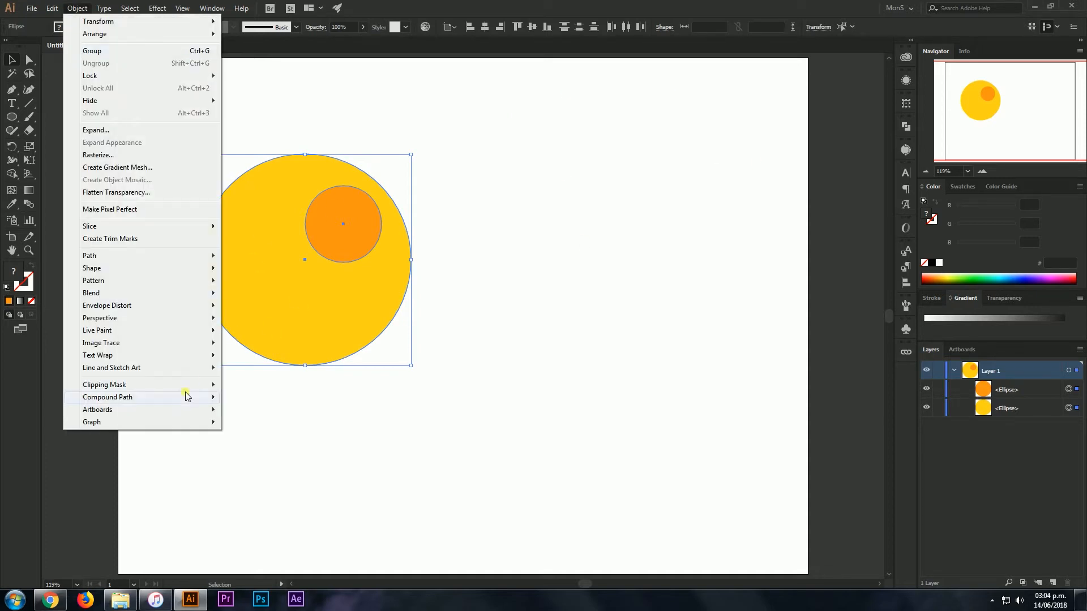
mouse_move(219, 289)
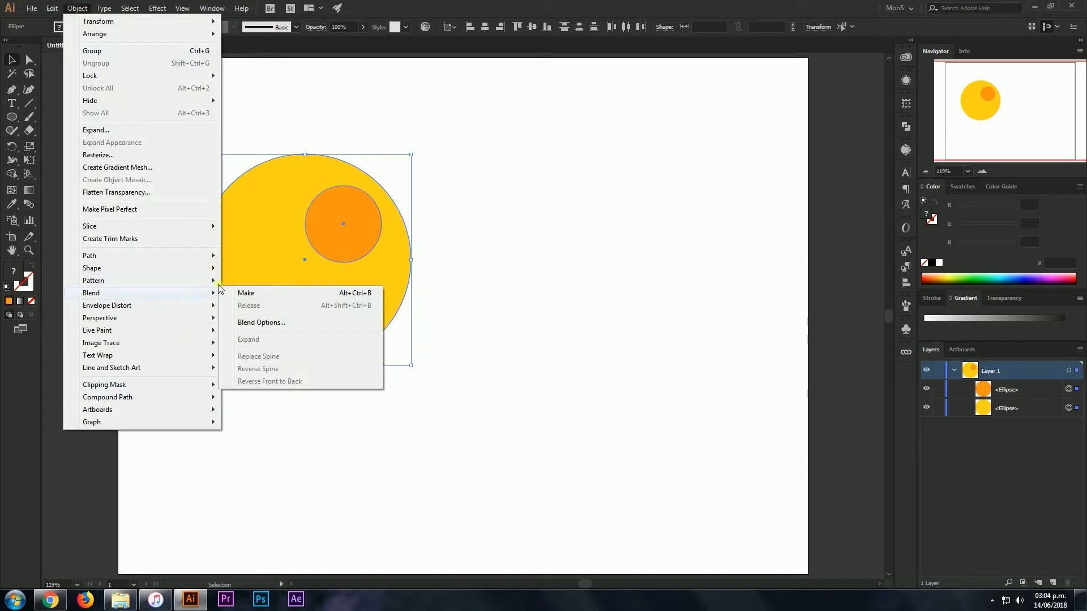
left_click(280, 294)
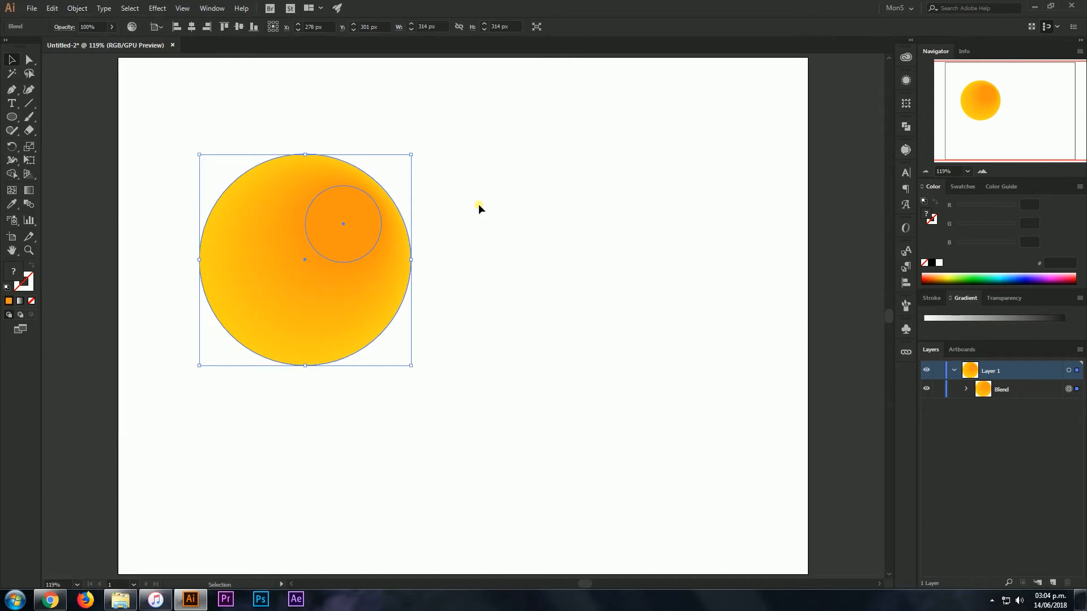
left_click(504, 317)
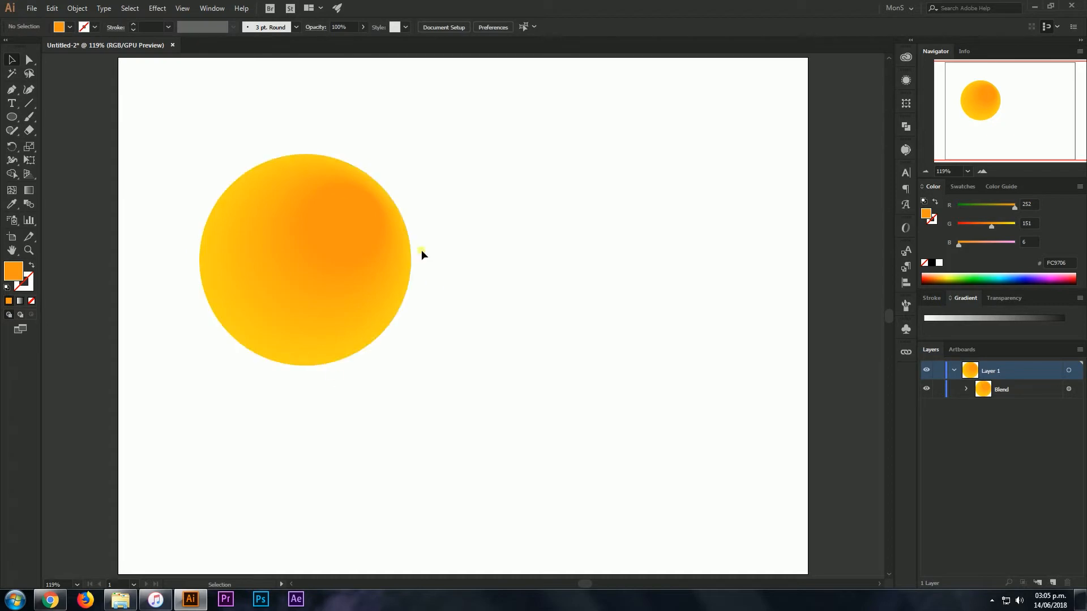
- Shift the circle blend up and to the right, and delete it from the artboard
left_click_drag(421, 250, 375, 377)
left_click_drag(374, 286, 403, 241)
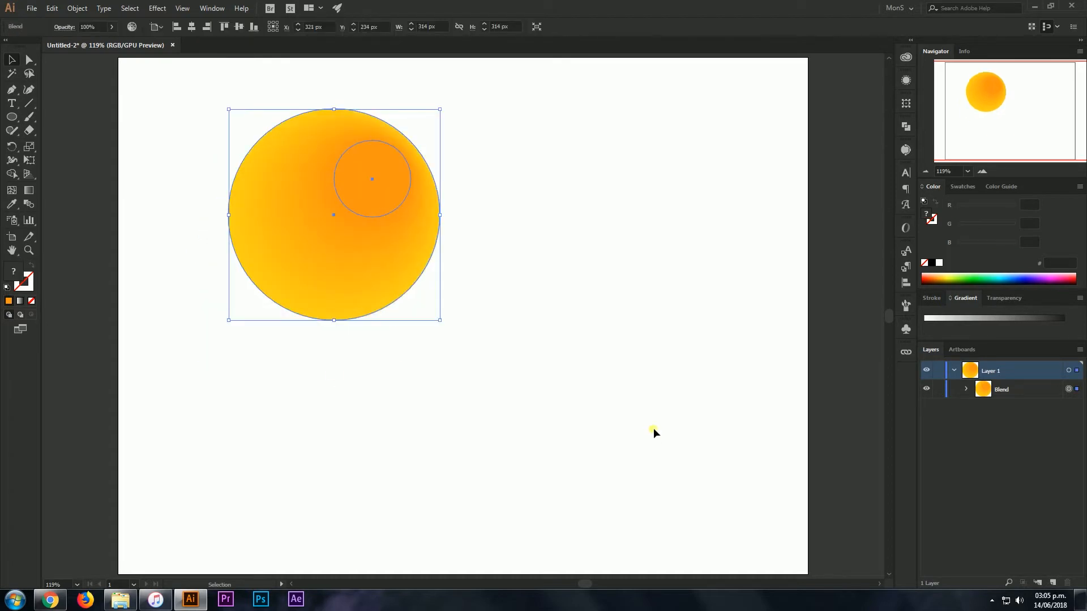
key("Delete")
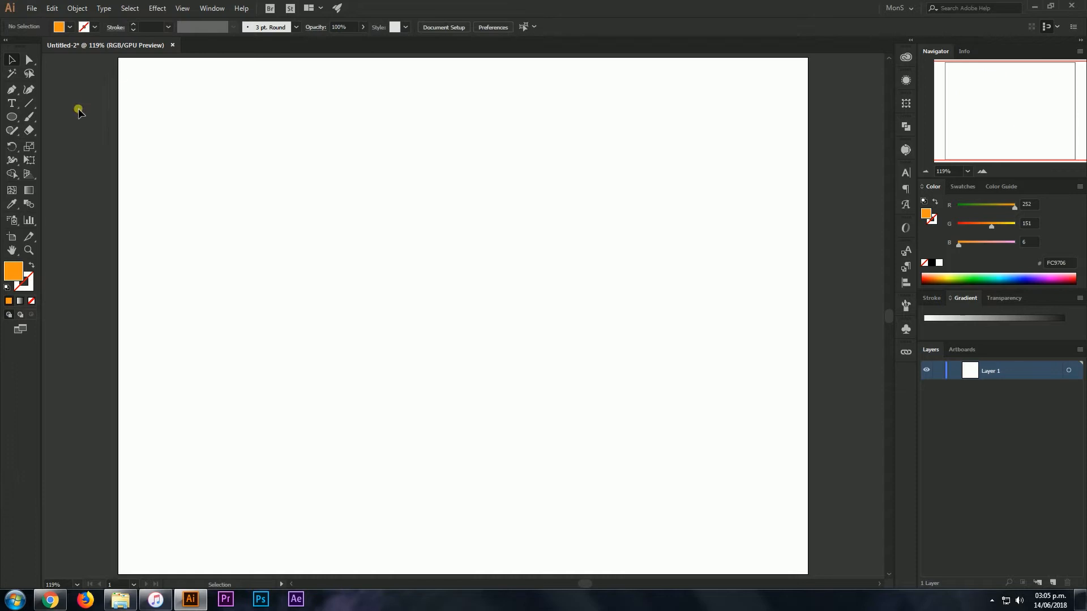
- Draw an orange square about 110 px wide in the artboard's upper left corner with the Rectangle tool
left_click(12, 116)
mouse_move(13, 118)
left_mouse_down()
mouse_move(42, 114)
mouse_move(13, 121)
left_mouse_up()
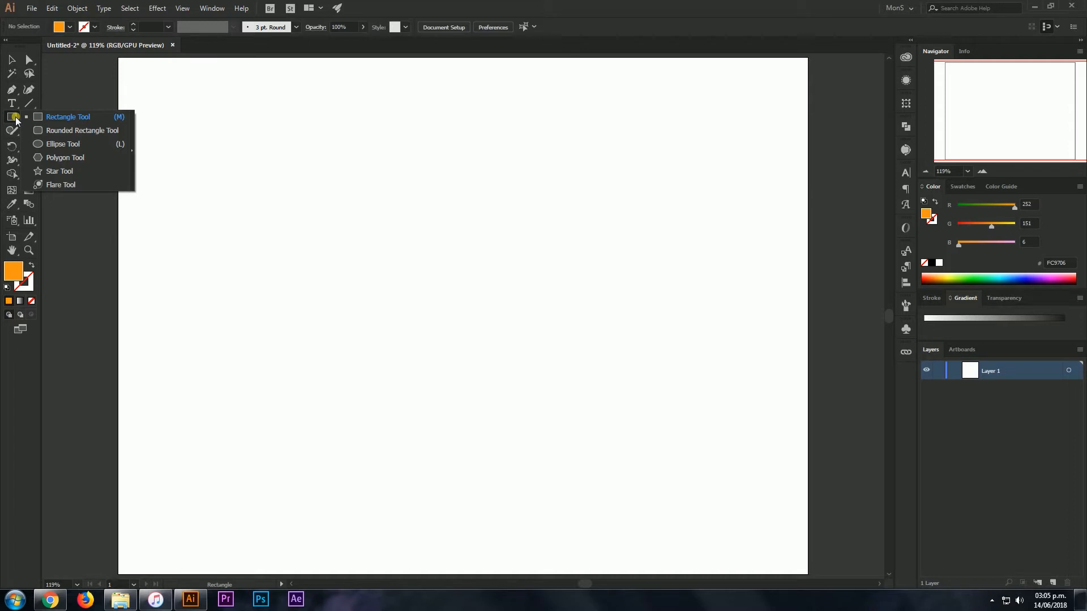
left_click(166, 139)
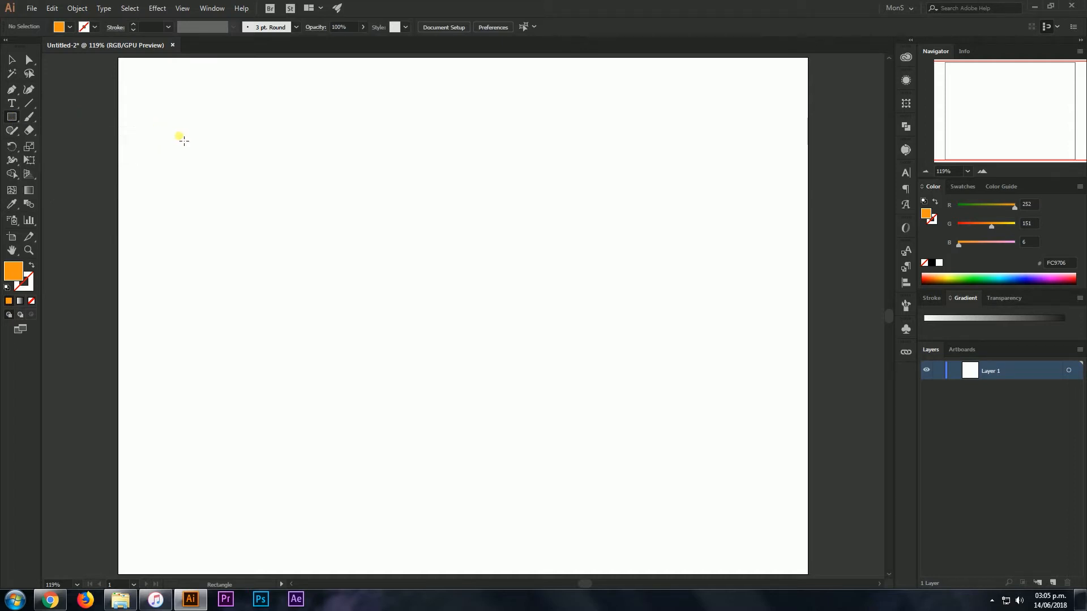
mouse_move(175, 136)
left_mouse_down()
mouse_move(211, 173)
mouse_move(206, 164)
left_mouse_up()
key("v")
key("m")
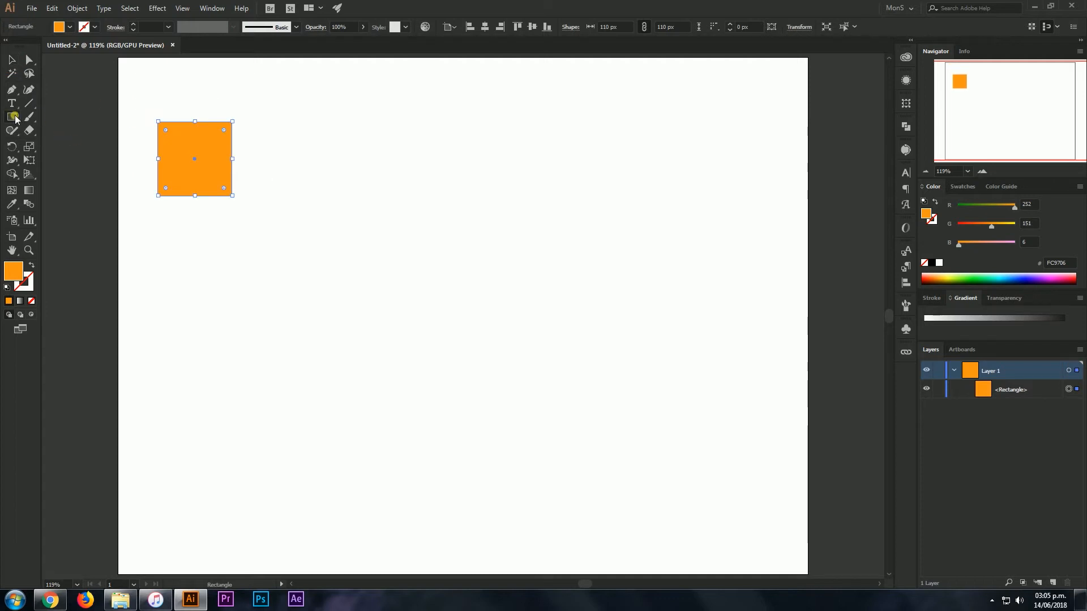
- Draw an upright five-pointed orange star about 271 px wide to the right of the square with the Star tool
left_click(11, 117)
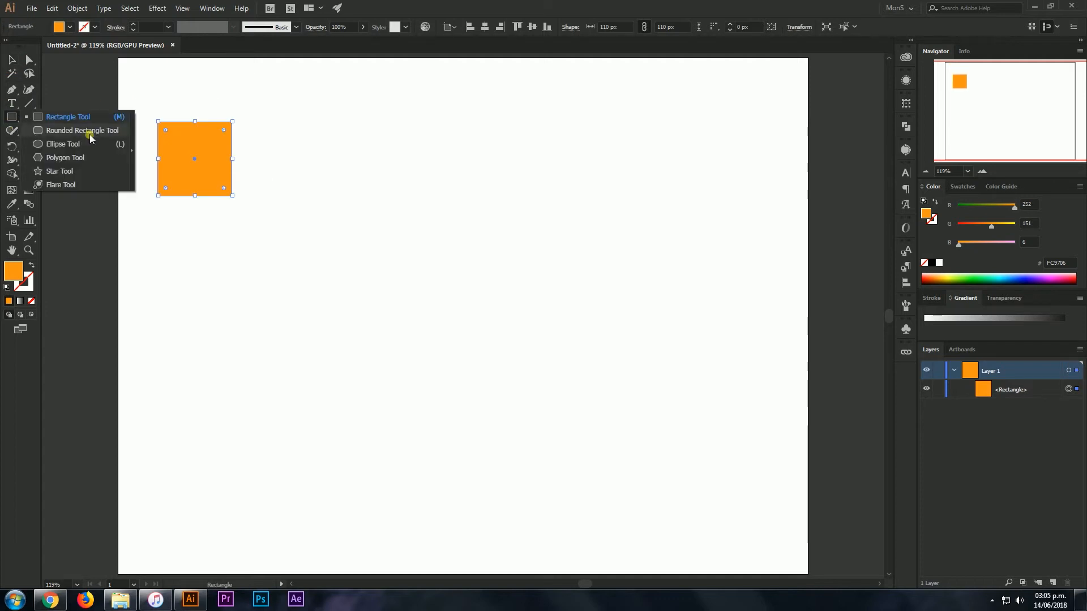
left_click(93, 170)
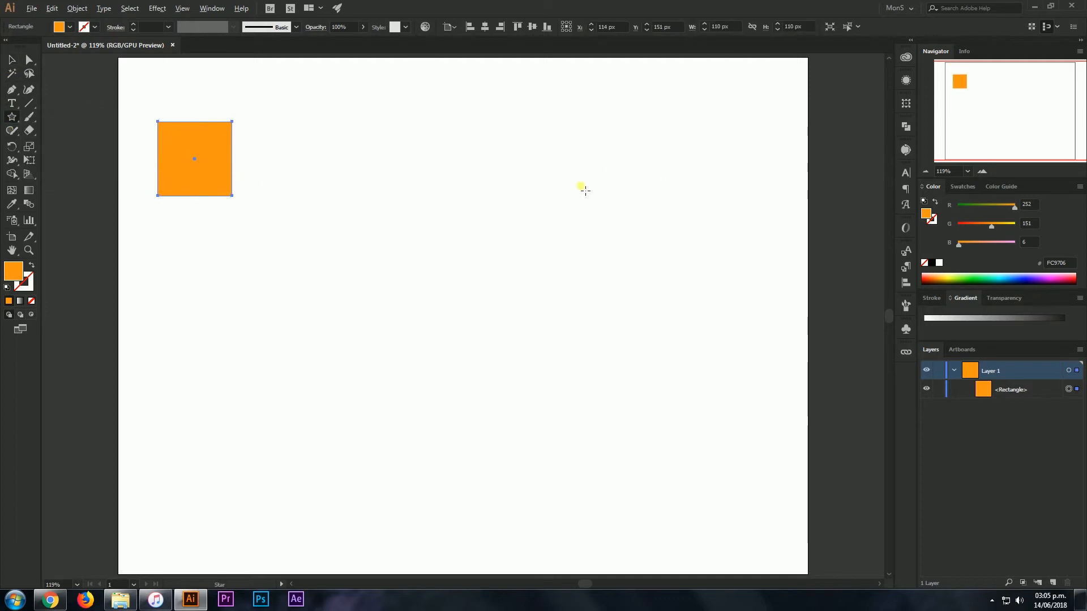
left_click_drag(584, 190, 636, 263)
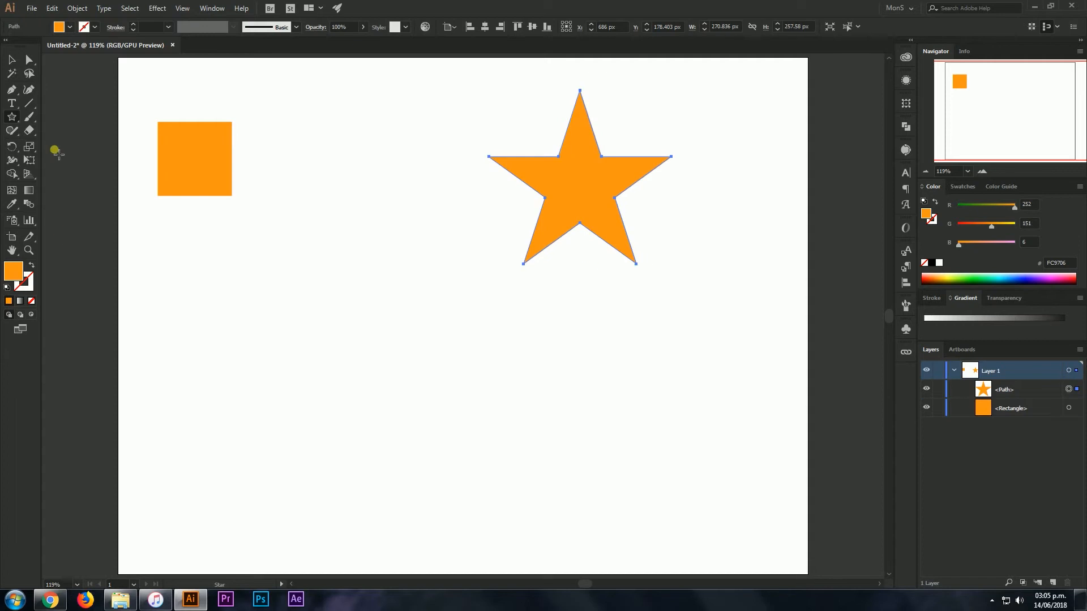
- Draw an orange hexagon about 178 px wide below the star with the Polygon tool
left_click(12, 116)
left_click(92, 157)
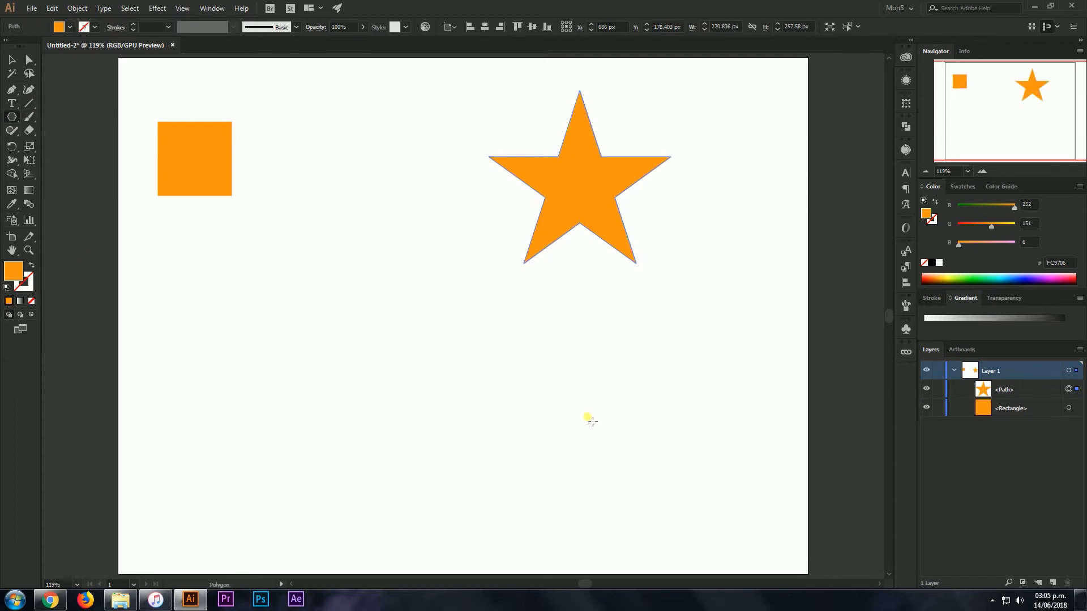
left_click_drag(544, 412, 628, 476)
- Shift the star slightly up and to the left, and move the hexagon to the artboard's lower right corner
left_click(7, 61)
left_click_drag(569, 185, 480, 176)
left_click_drag(481, 176, 542, 167)
left_click_drag(636, 443, 685, 495)
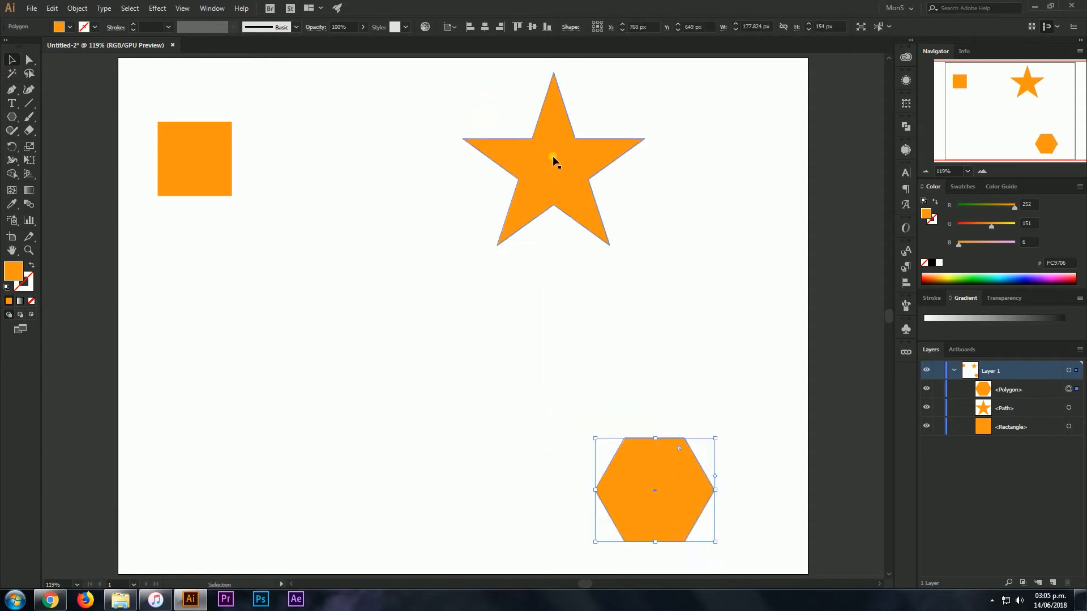
- Recolor the star with the green fill 04D000
left_click(553, 163)
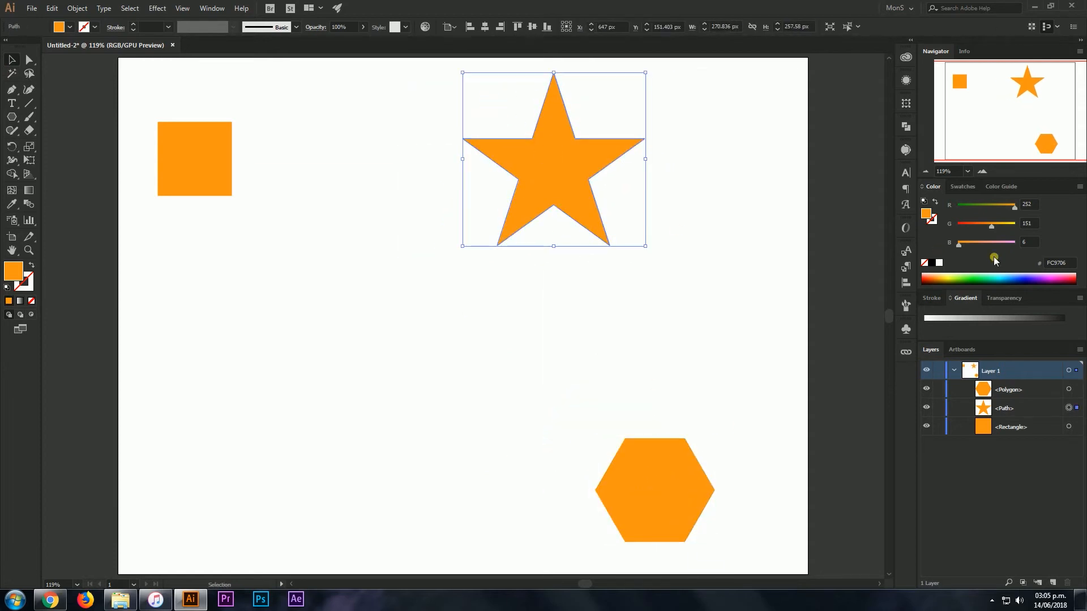
left_click(953, 282)
left_click(972, 279)
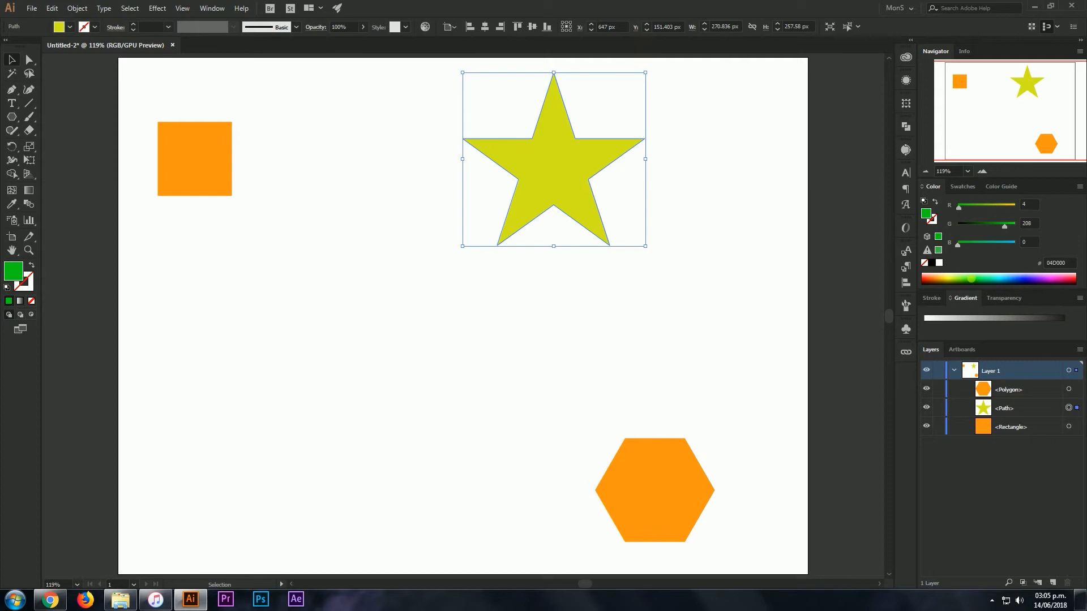
- Recolor the hexagon with the pink fill E845FF and nudge it slightly to the right
left_click(694, 508)
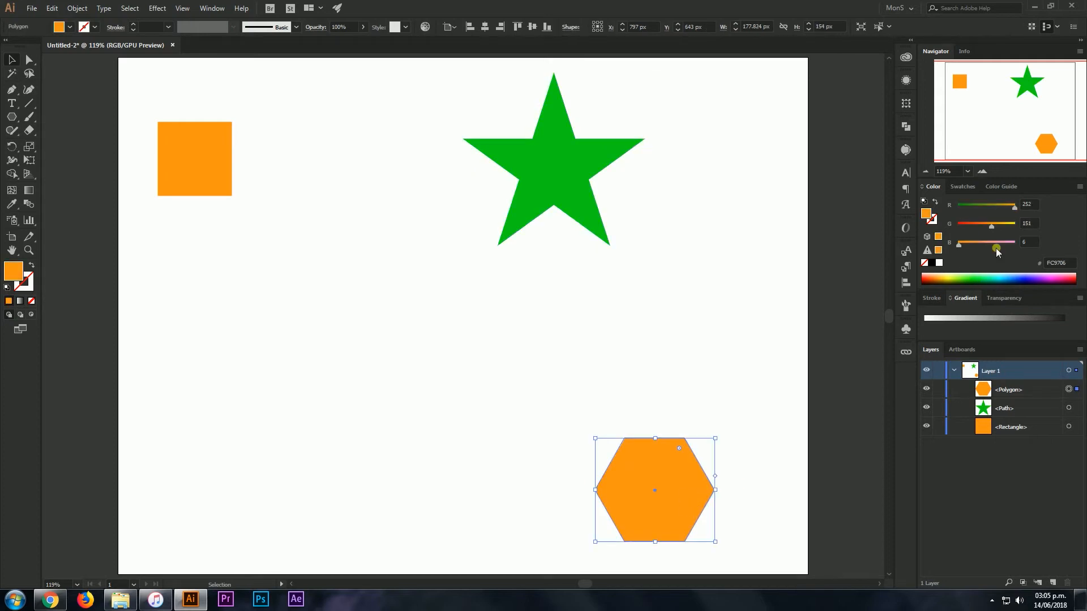
left_click(1045, 279)
left_click_drag(678, 491, 689, 492)
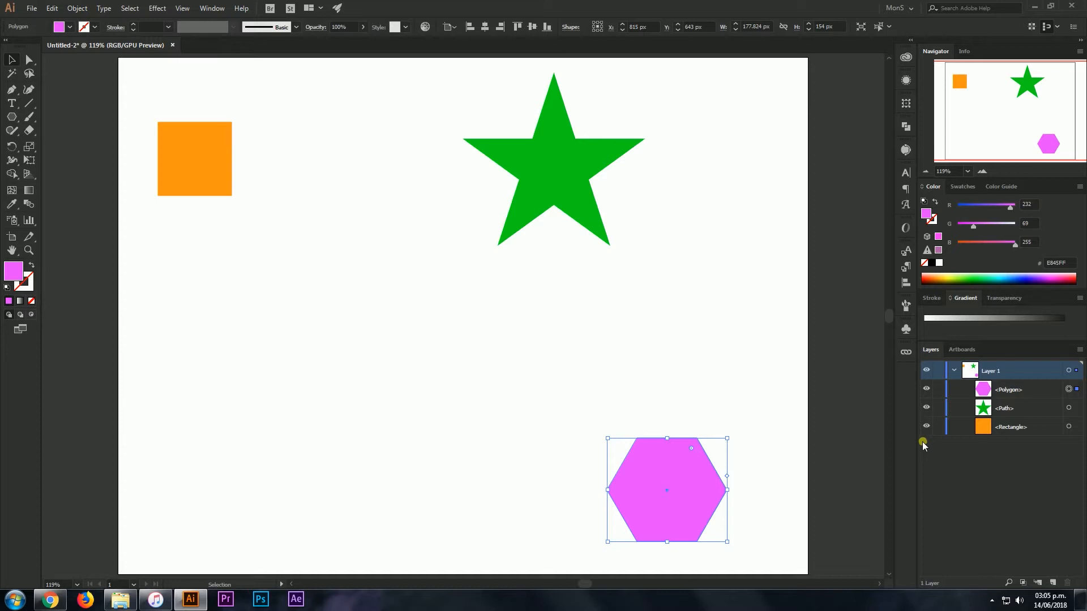
- Select the square, star and hexagon together and make a blend between them
left_click(11, 58)
left_click_drag(162, 85, 754, 532)
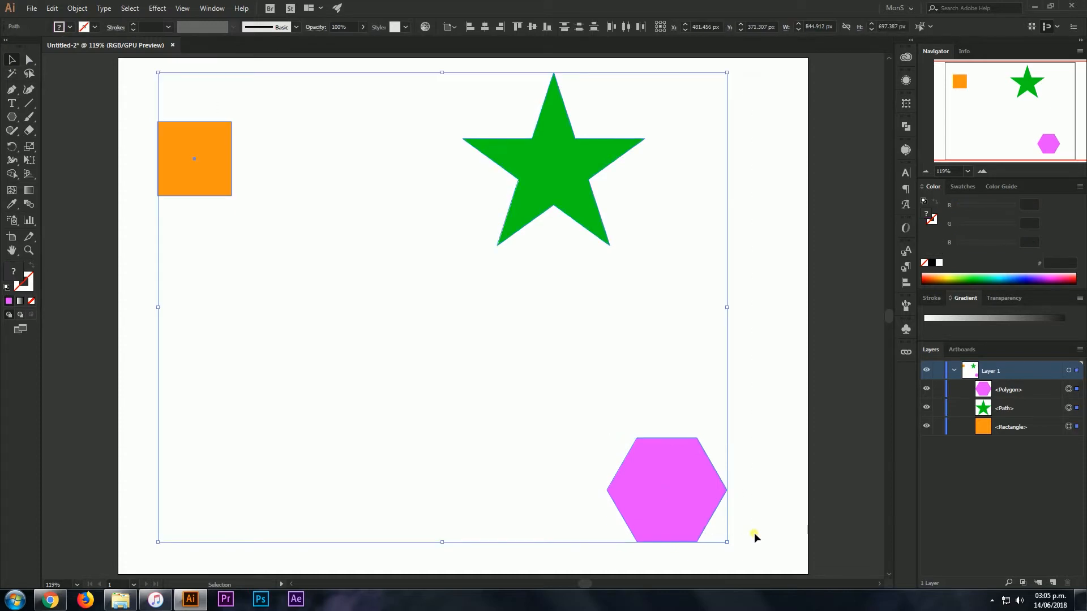
left_click(77, 8)
mouse_move(182, 294)
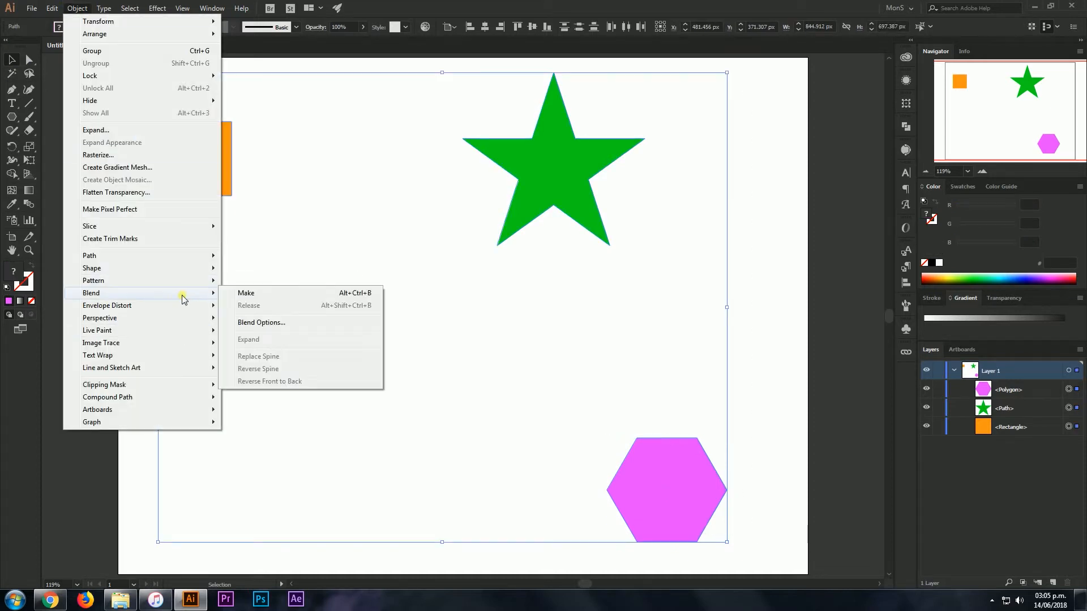
left_click(286, 292)
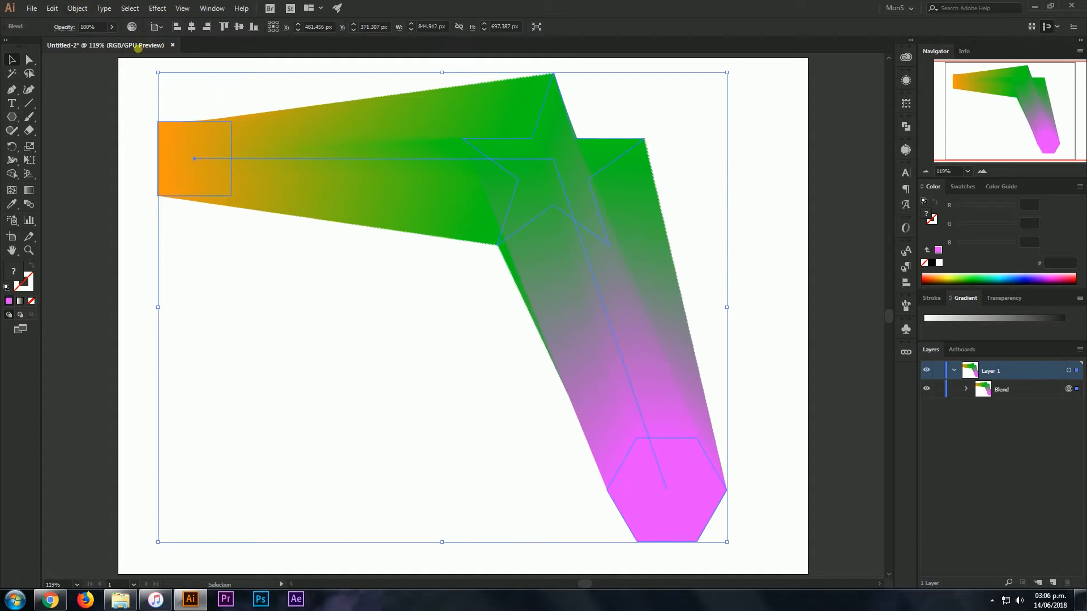
- Release the three-shape blend and delete the leftover spine path between the shapes
left_click(75, 11)
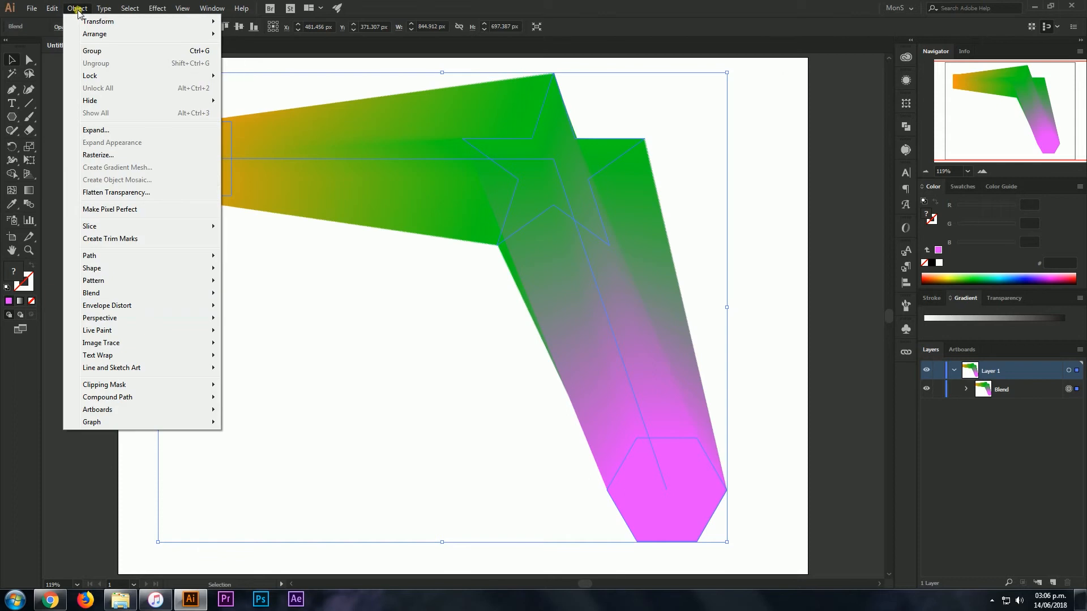
left_click(78, 9)
left_click(78, 10)
mouse_move(160, 292)
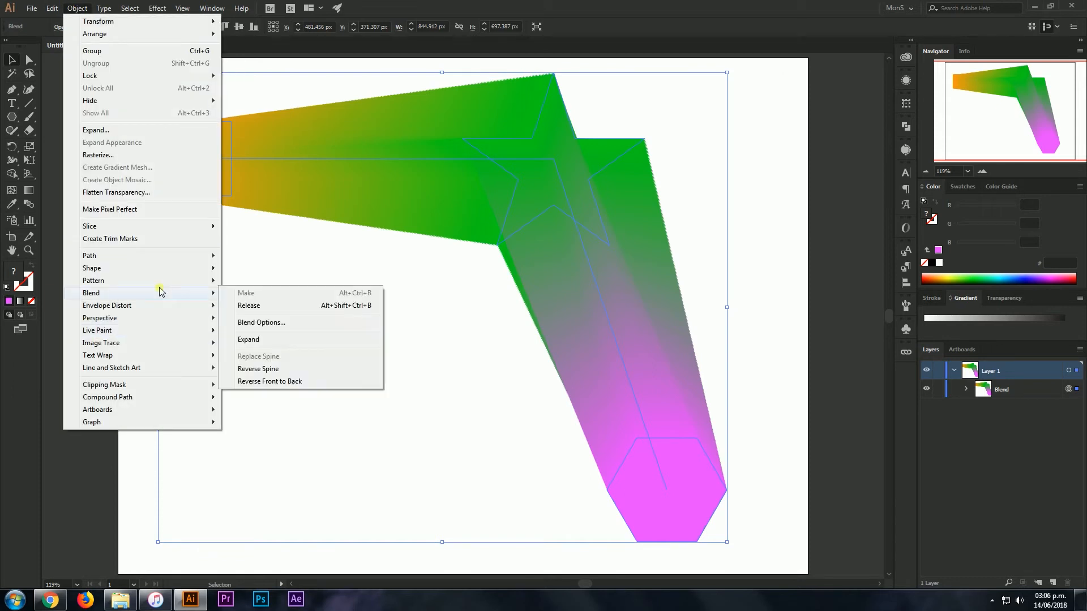
left_click(317, 311)
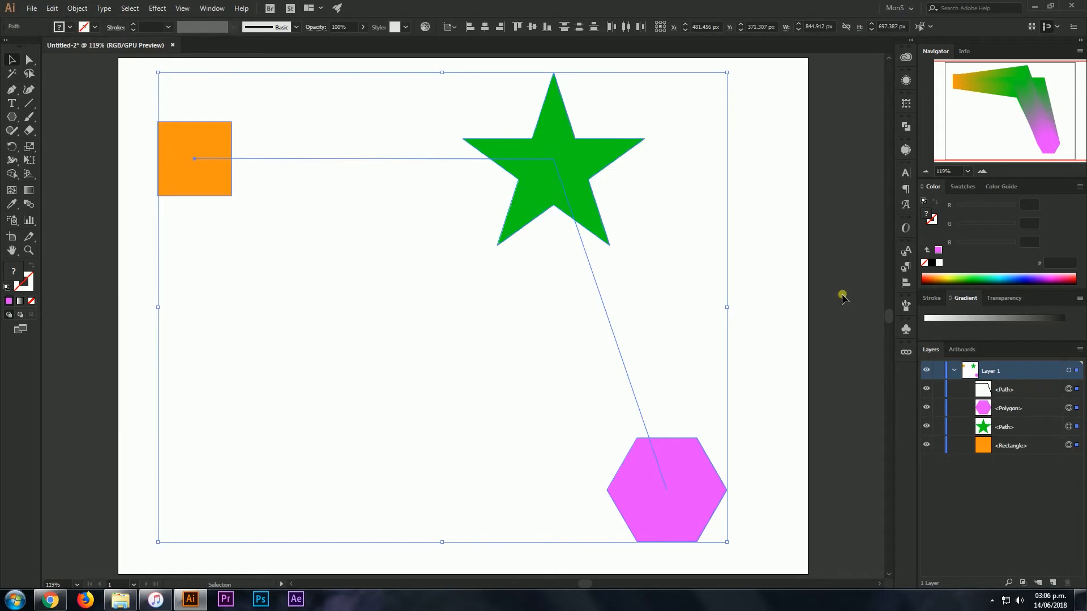
left_click(733, 344)
left_click_drag(647, 321, 575, 358)
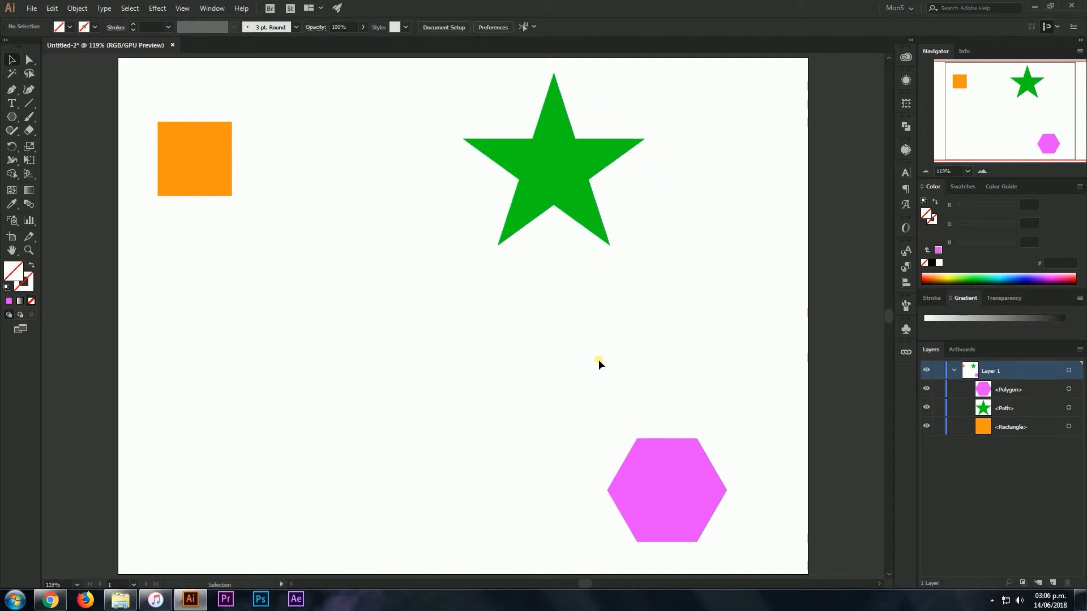
- Swap the positions of the hexagon and the star, and move the square slightly up
left_click_drag(663, 471, 476, 119)
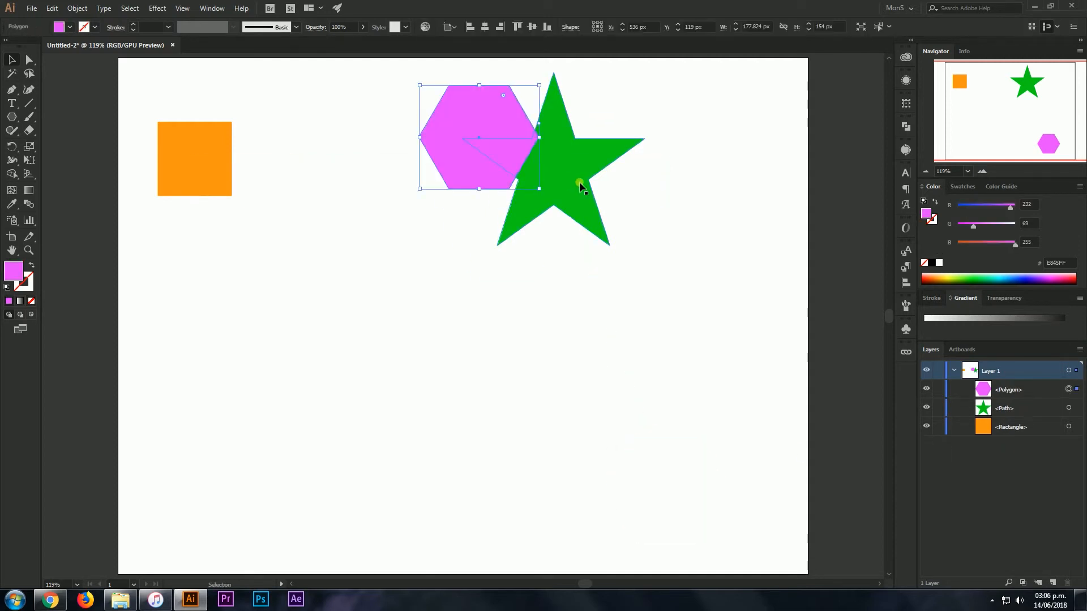
left_click_drag(580, 182, 720, 487)
left_click_drag(509, 125, 589, 157)
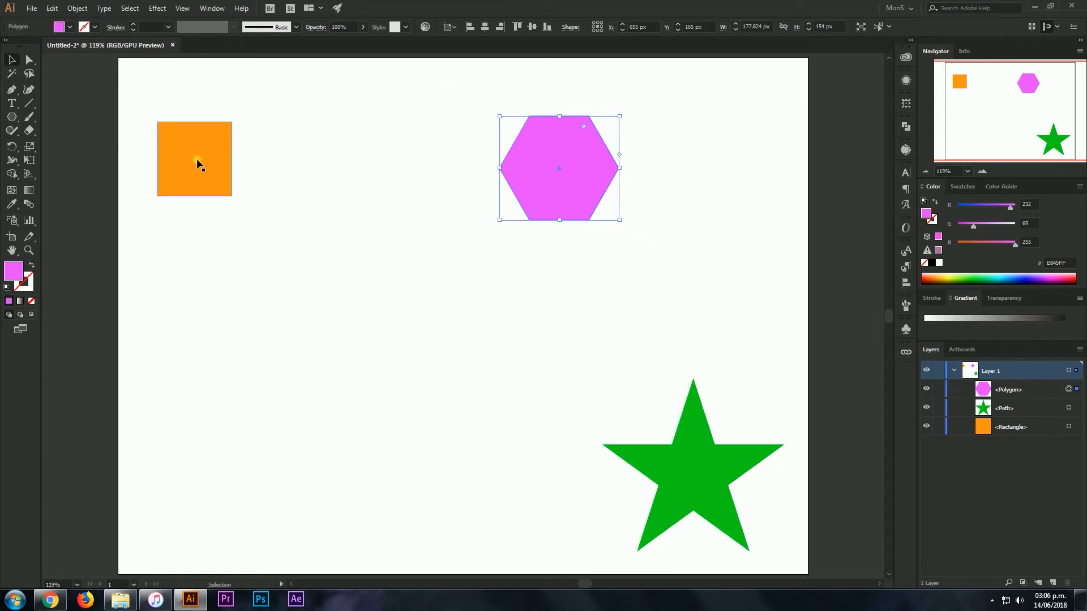
left_click_drag(198, 163, 199, 144)
left_click_drag(559, 173, 568, 169)
- Make a blend between the rearranged square, hexagon and star, and undo it
left_click_drag(145, 80, 752, 501)
left_click(76, 9)
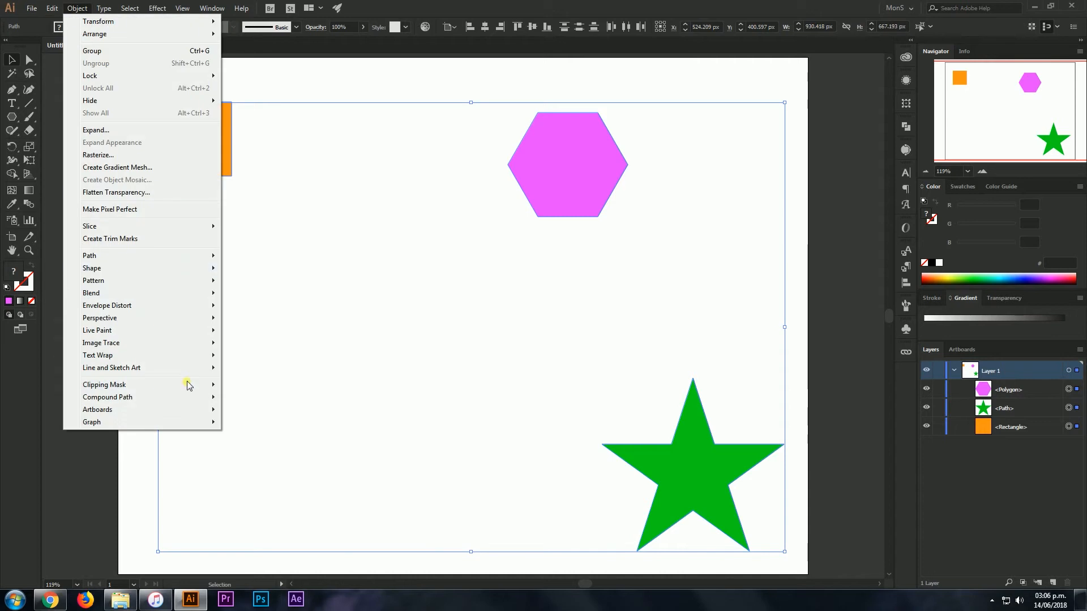
mouse_move(173, 292)
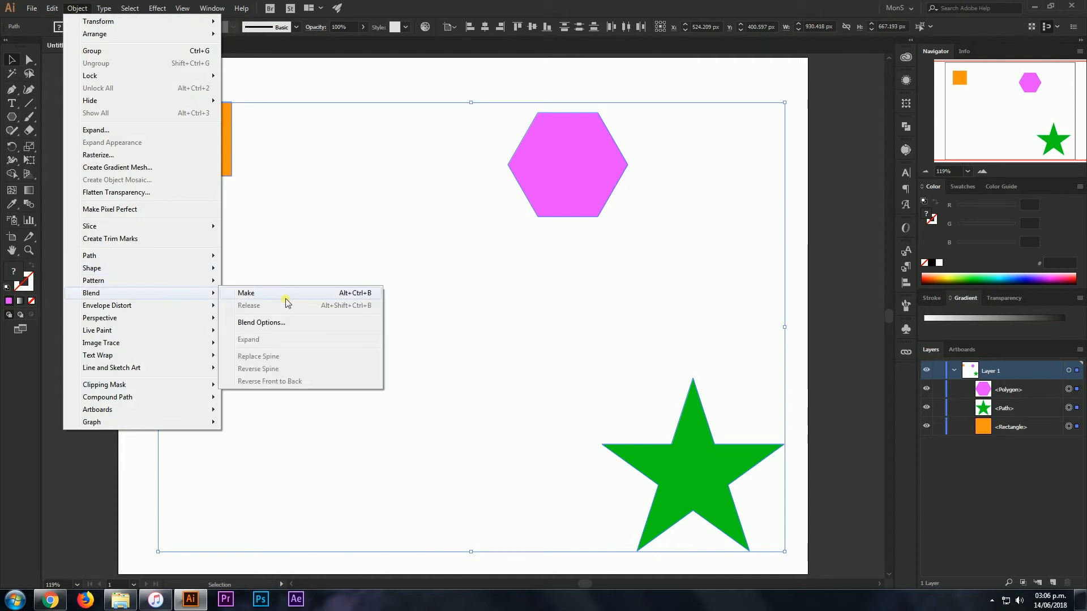
left_click(285, 294)
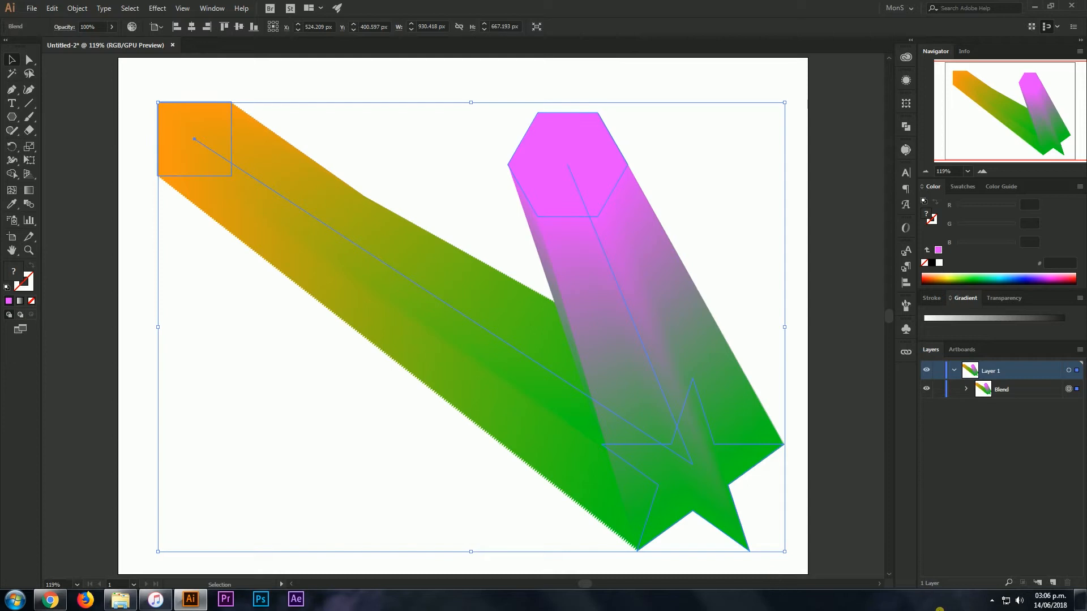
key("ctrl+z")
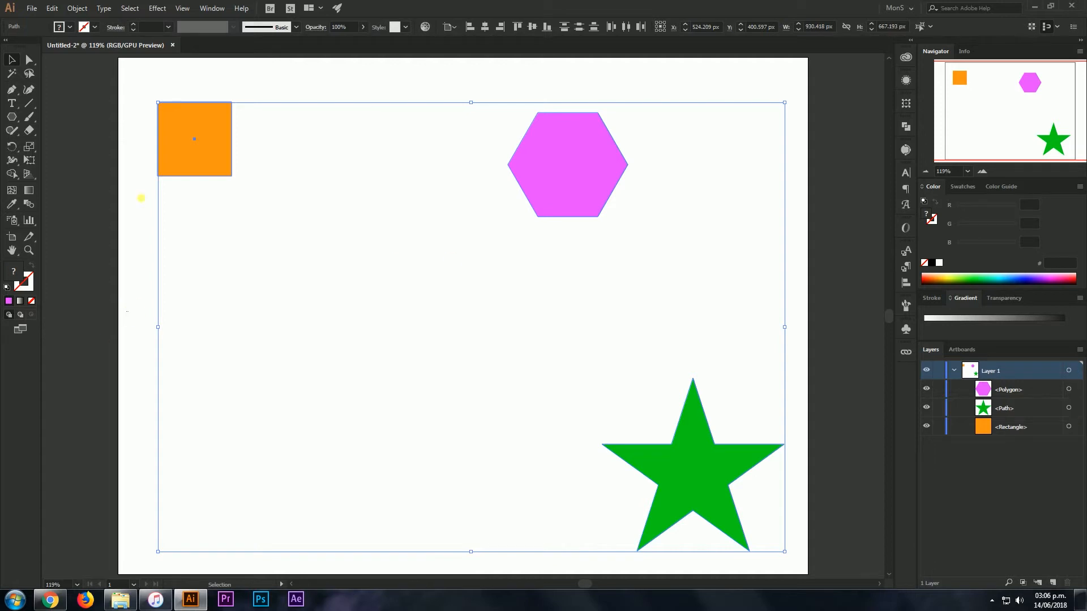
- Examine the stacking order of the square, star and hexagon on Layer 1
left_click(138, 194)
left_click(165, 124)
left_click(671, 464)
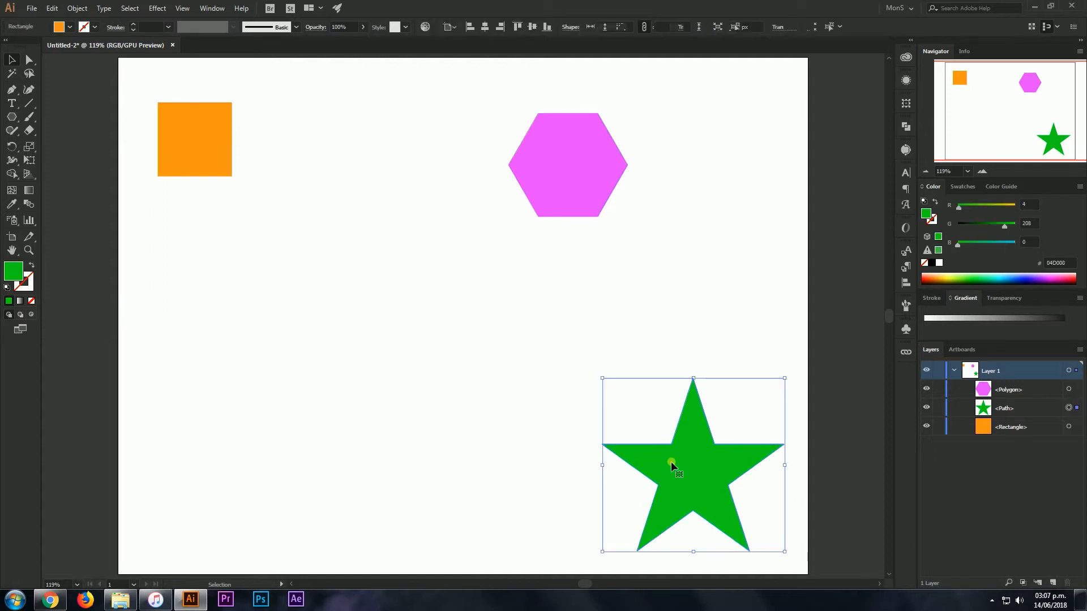
left_click(566, 156)
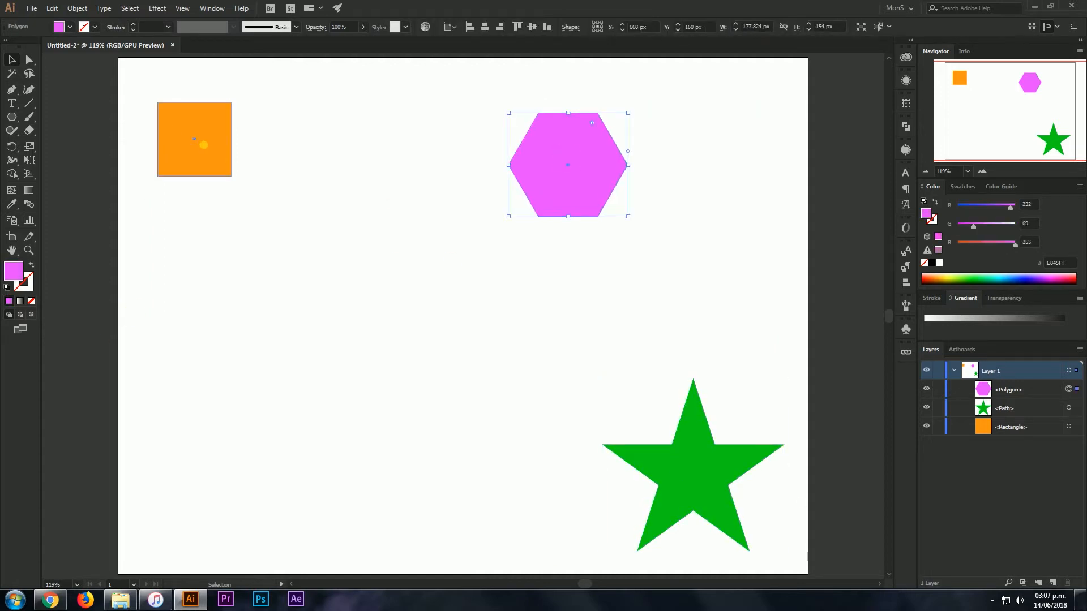
left_click(181, 161)
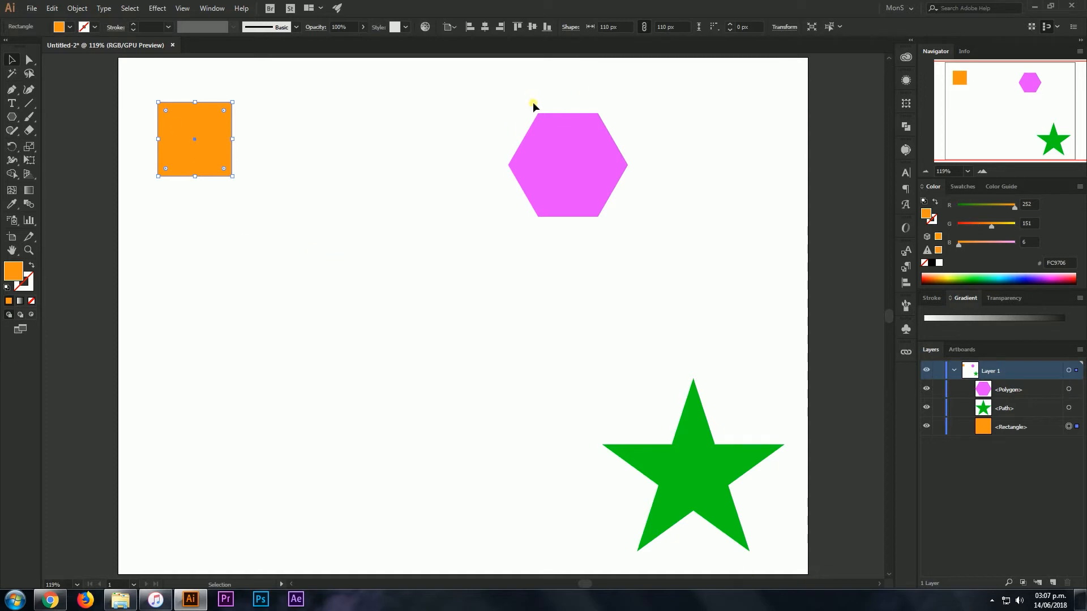
left_click(1028, 420)
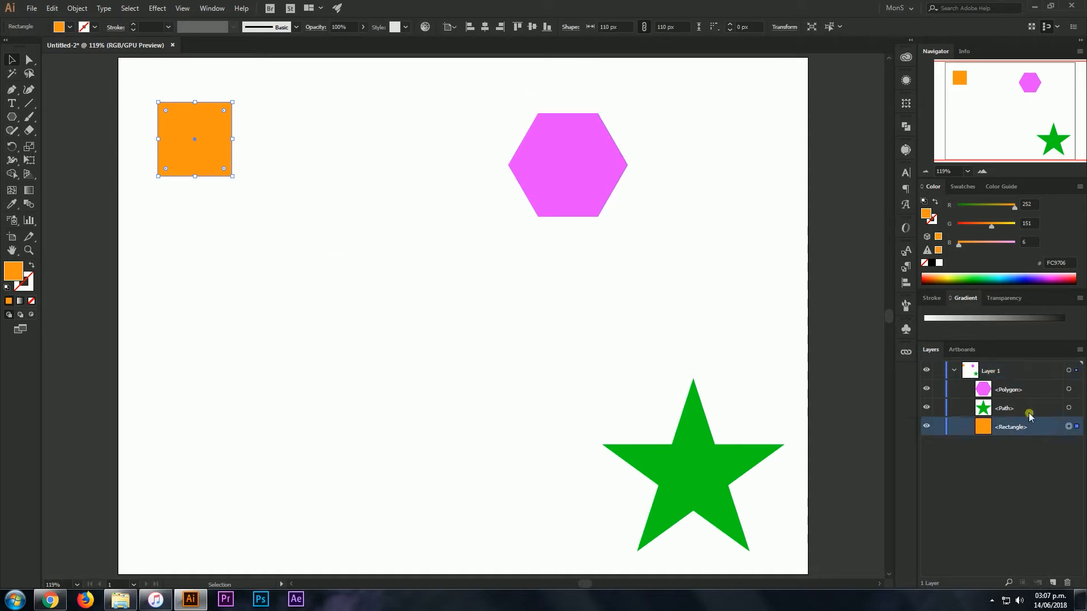
left_click(1031, 389)
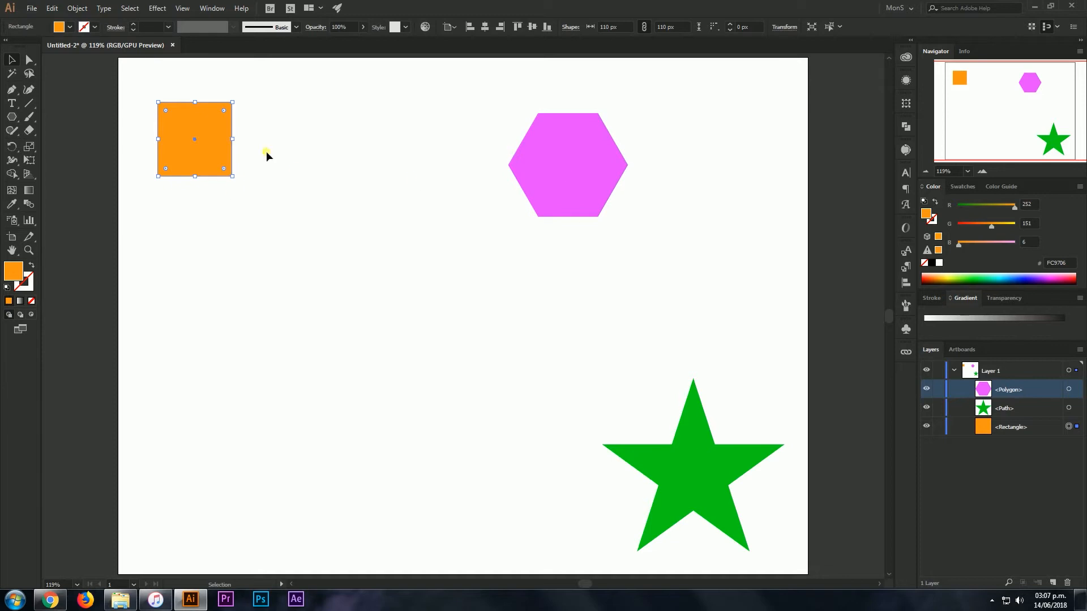
- Move the hexagon below the star in the stacking order of Layer 1
left_click(532, 155)
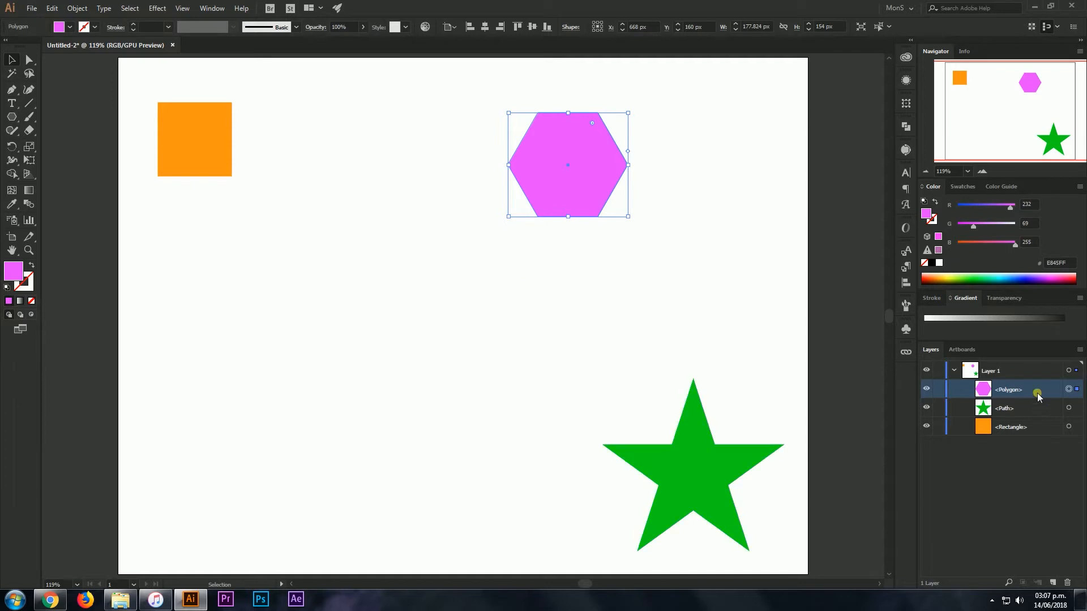
left_click(1035, 413)
left_click(1033, 424)
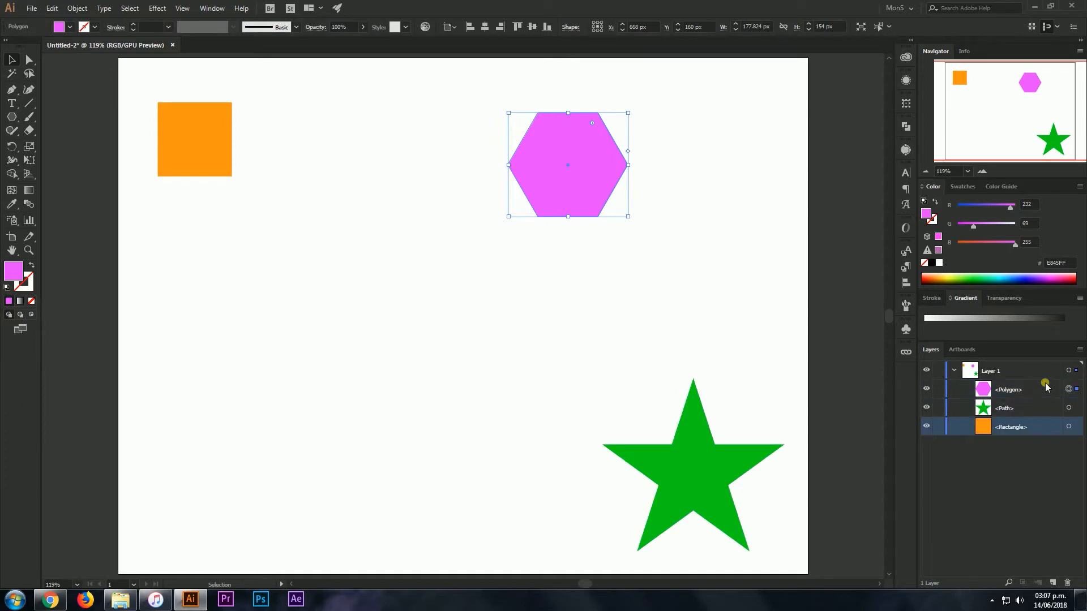
left_click(1042, 386)
left_click_drag(1048, 389, 1044, 416)
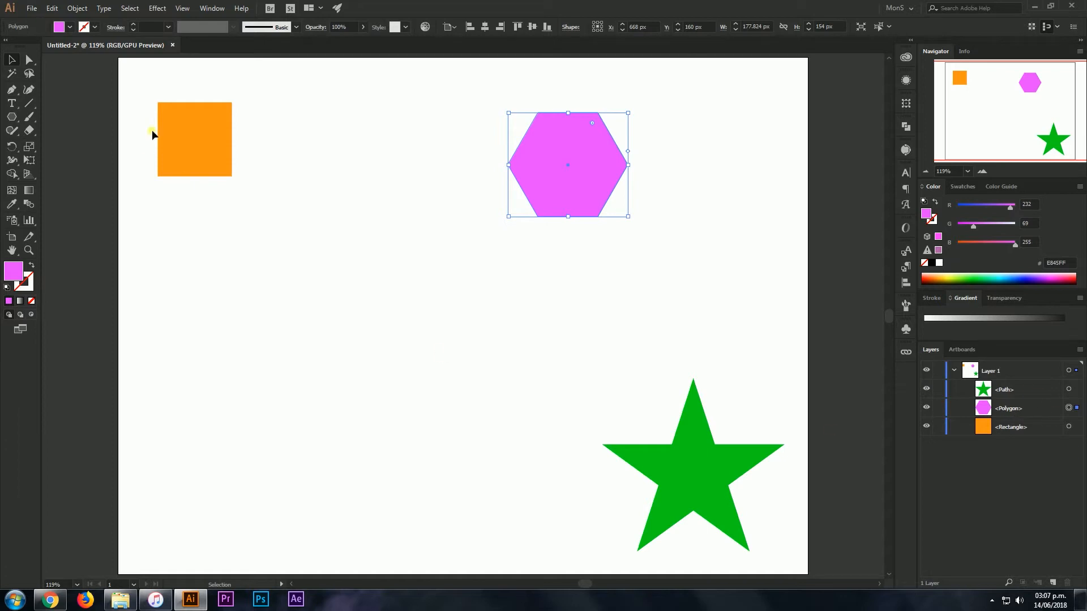
- Blend the square, hexagon and star in their new stacking order, and undo the blend
left_click_drag(139, 105, 697, 522)
left_click(77, 8)
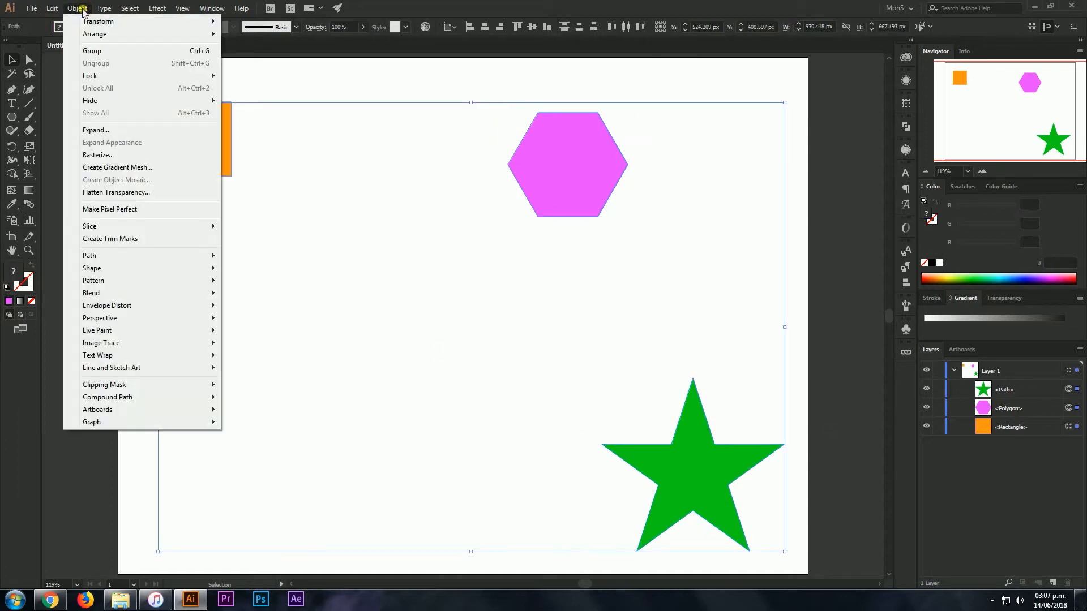
mouse_move(160, 294)
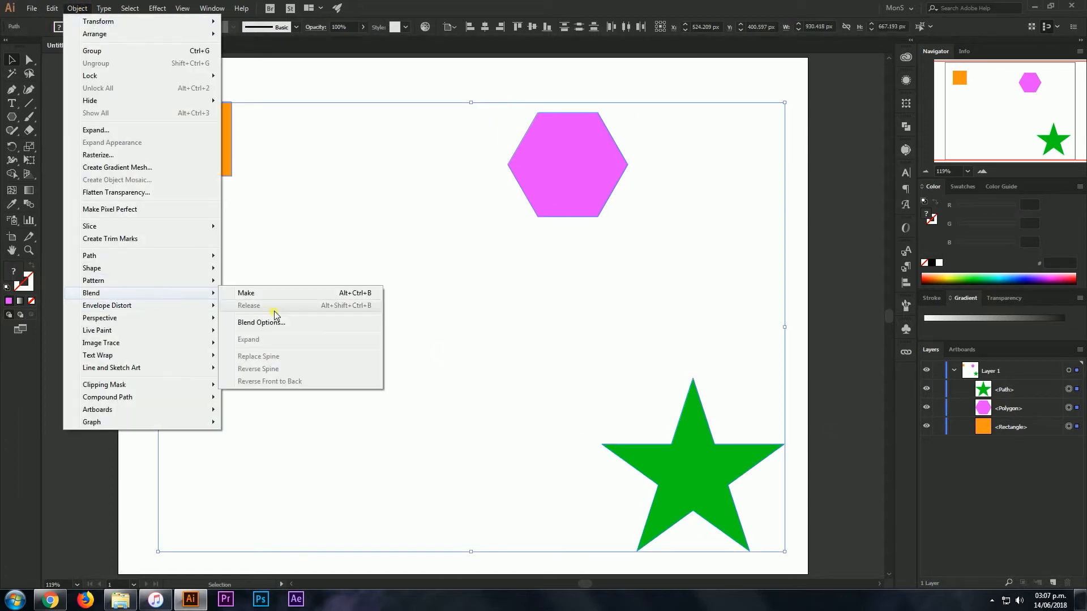
left_click(289, 295)
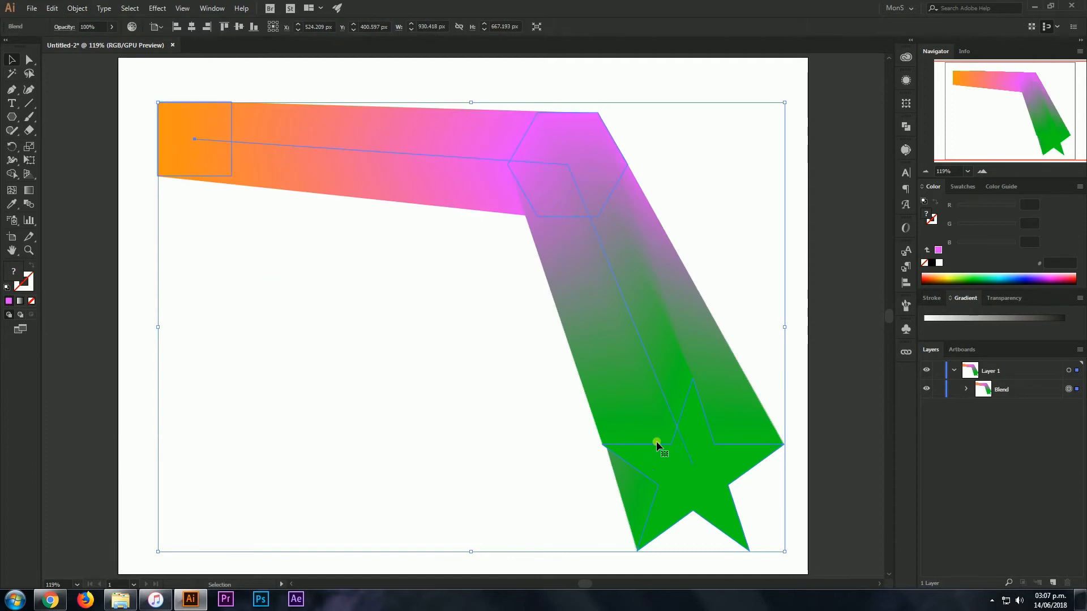
key("ctrl+z")
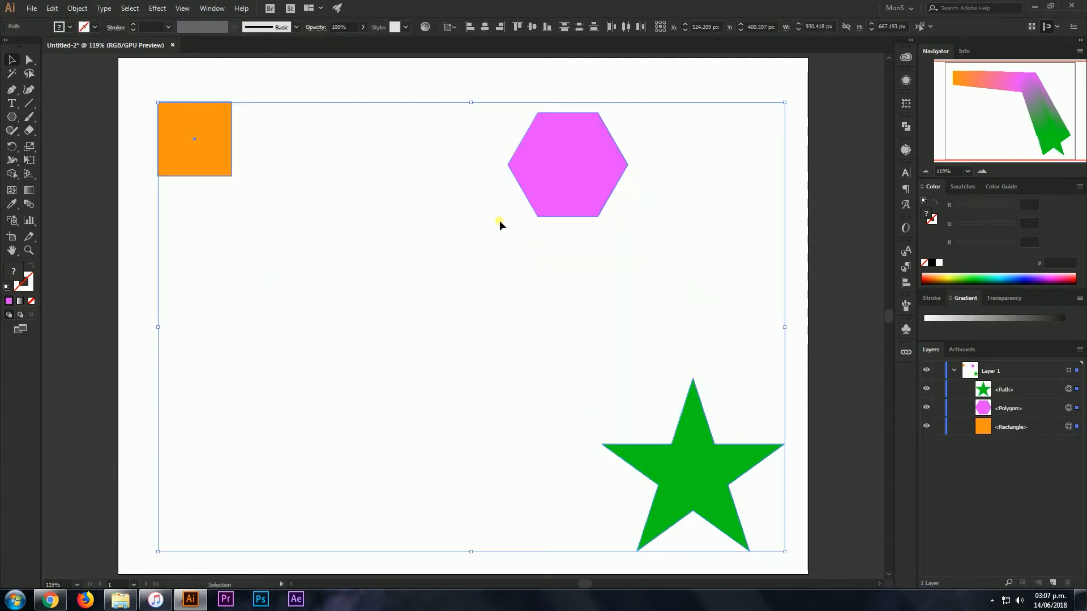
left_click(660, 66)
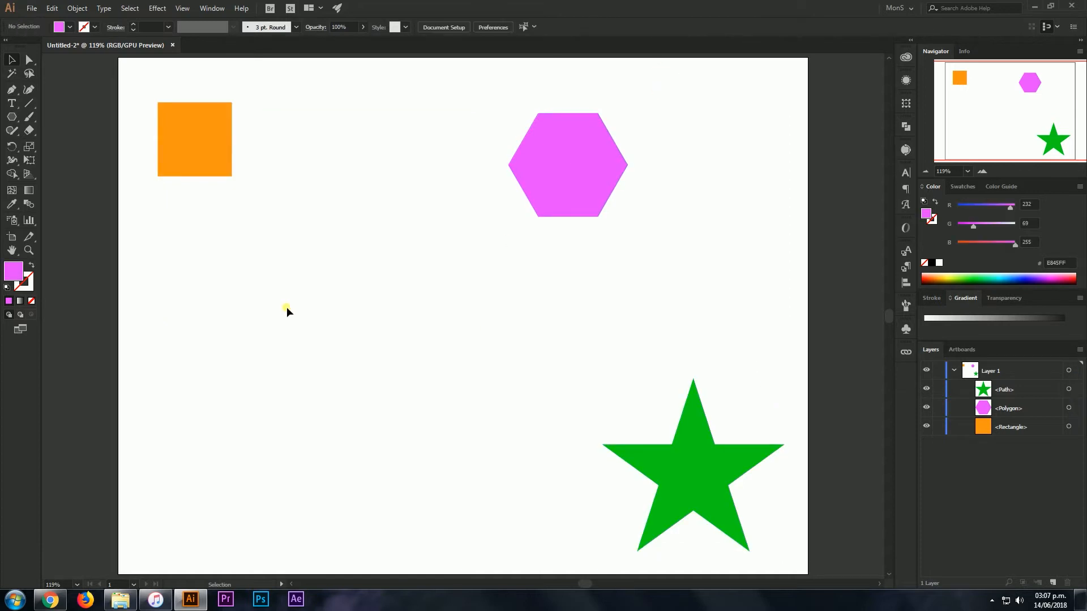
left_click(204, 158)
left_click(283, 242)
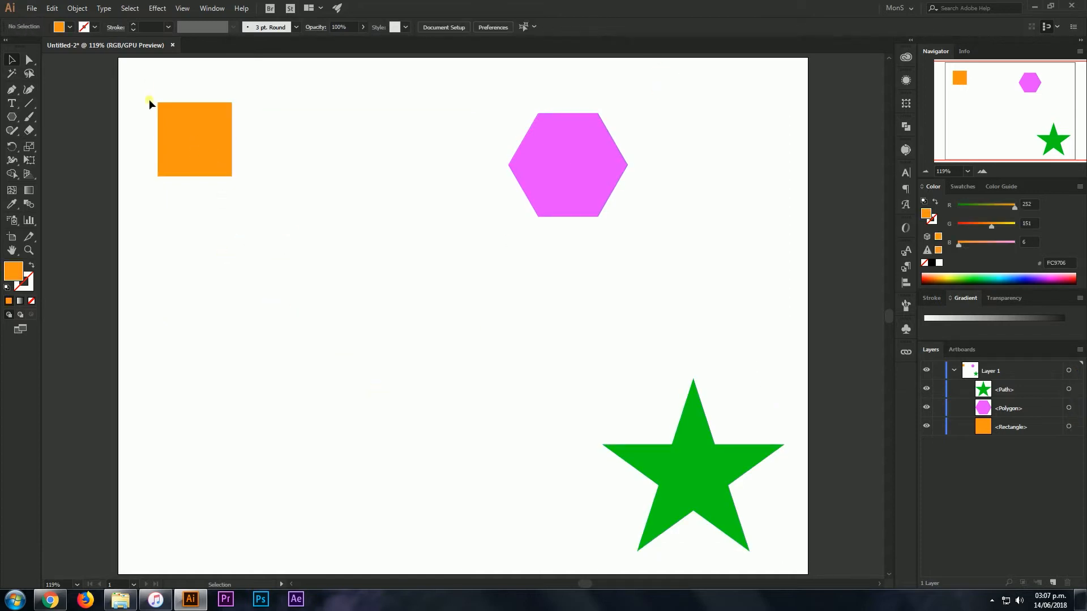
key("ctrl+a")
scroll(726, 255, "up", 1)
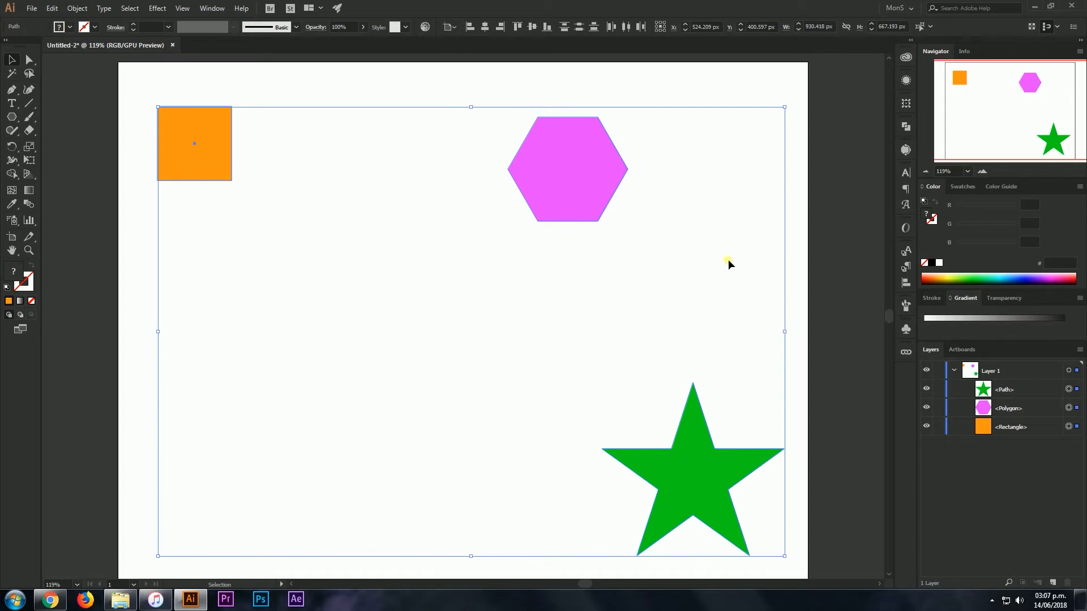
left_click(554, 87)
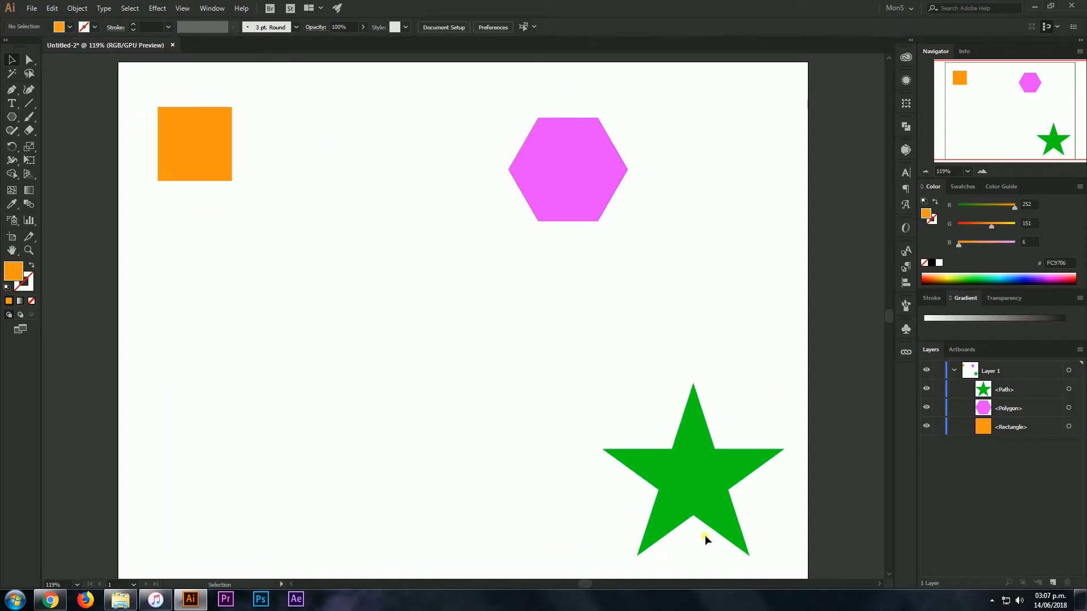
- Move the hexagon above the star in the stacking order of Layer 1 and select all three shapes
left_click_drag(1033, 408, 1036, 389)
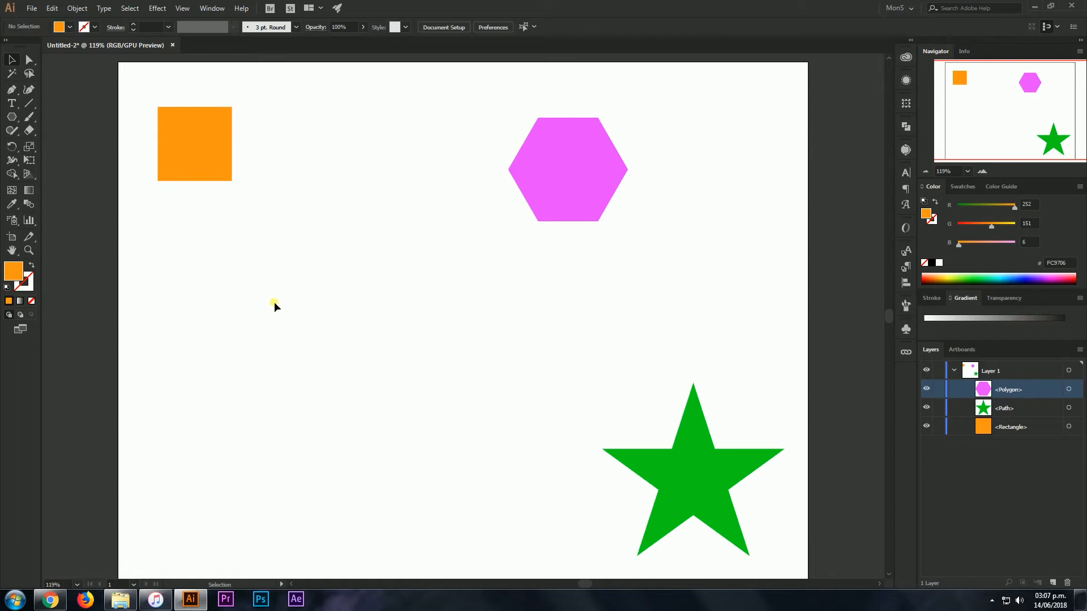
left_click_drag(148, 84, 750, 514)
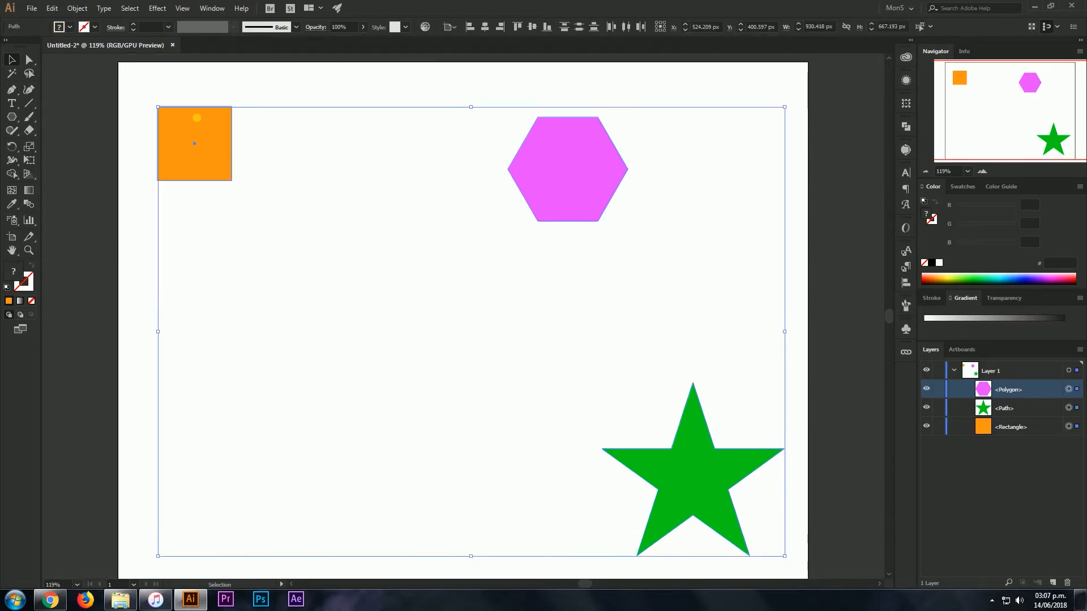
left_click(76, 8)
left_click(75, 10)
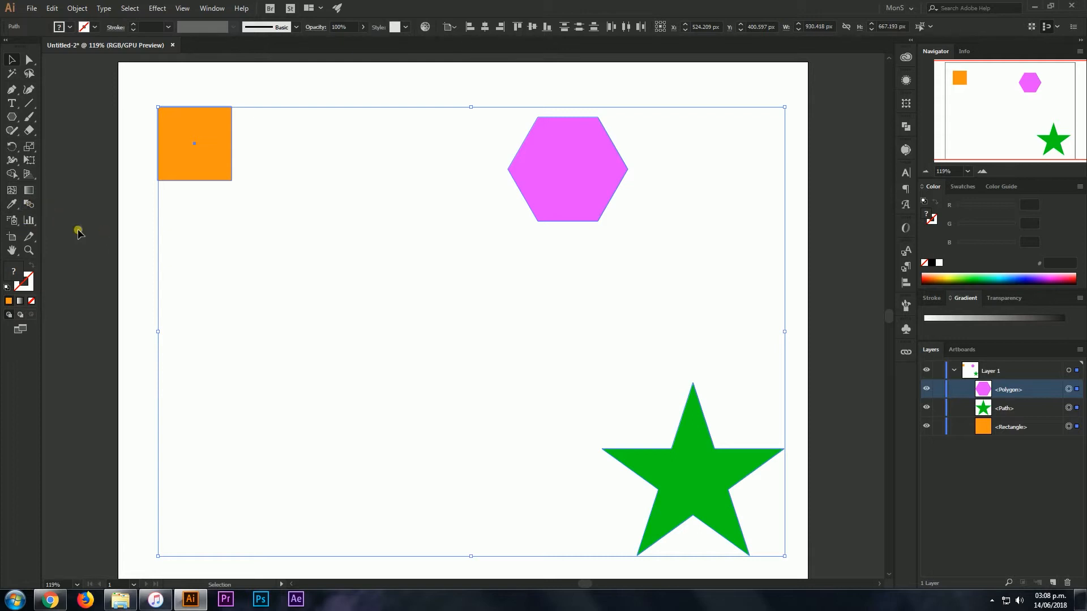
- Blend the square to the hexagon and on to the star with the Blend tool, and undo the link to the star
left_click(28, 205)
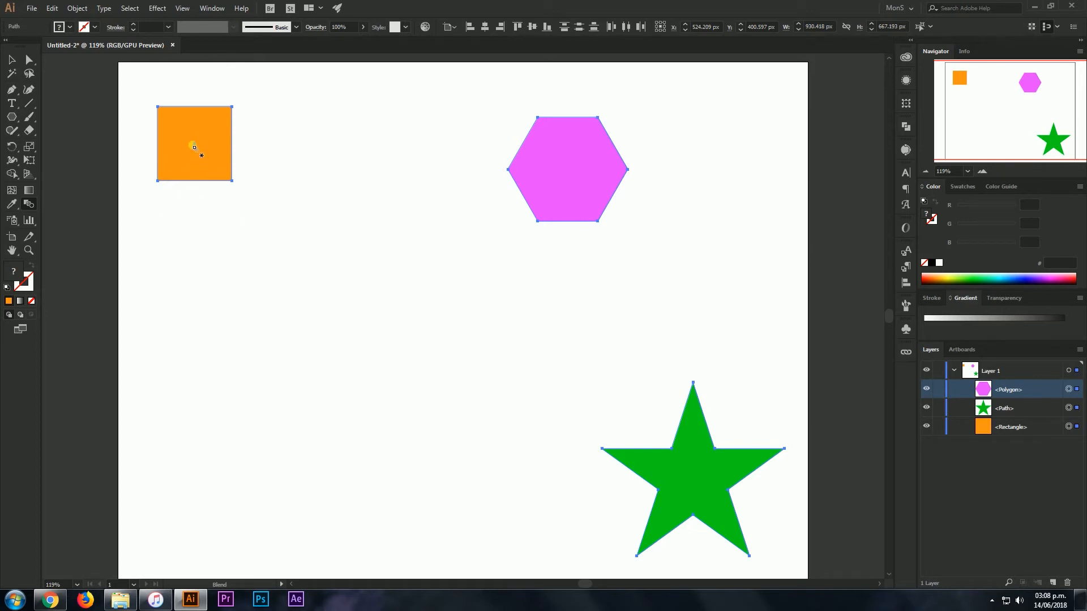
left_click(195, 146)
left_click(569, 169)
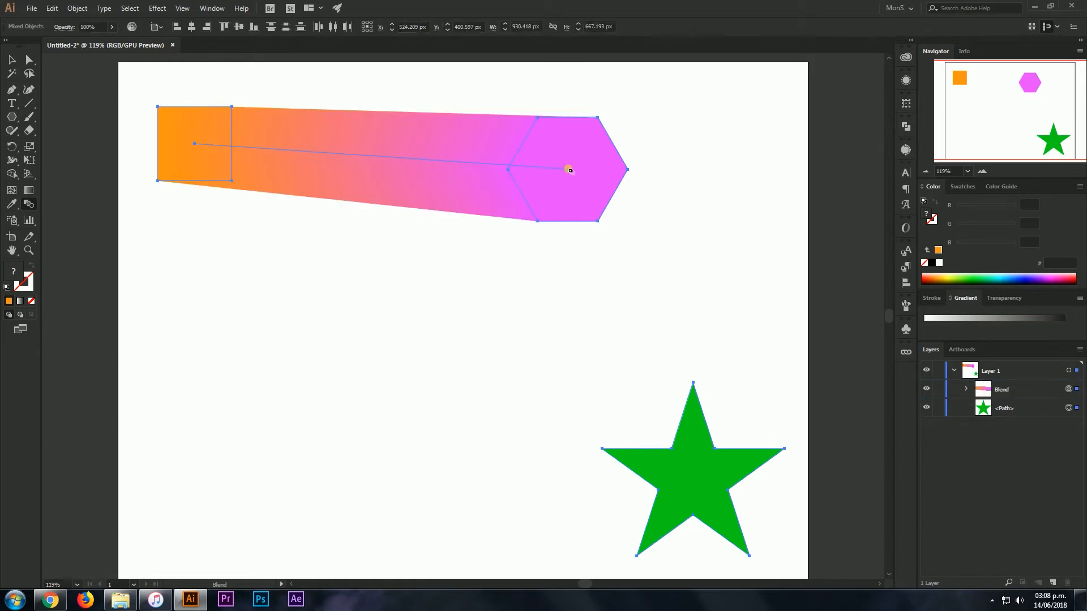
left_click(695, 487)
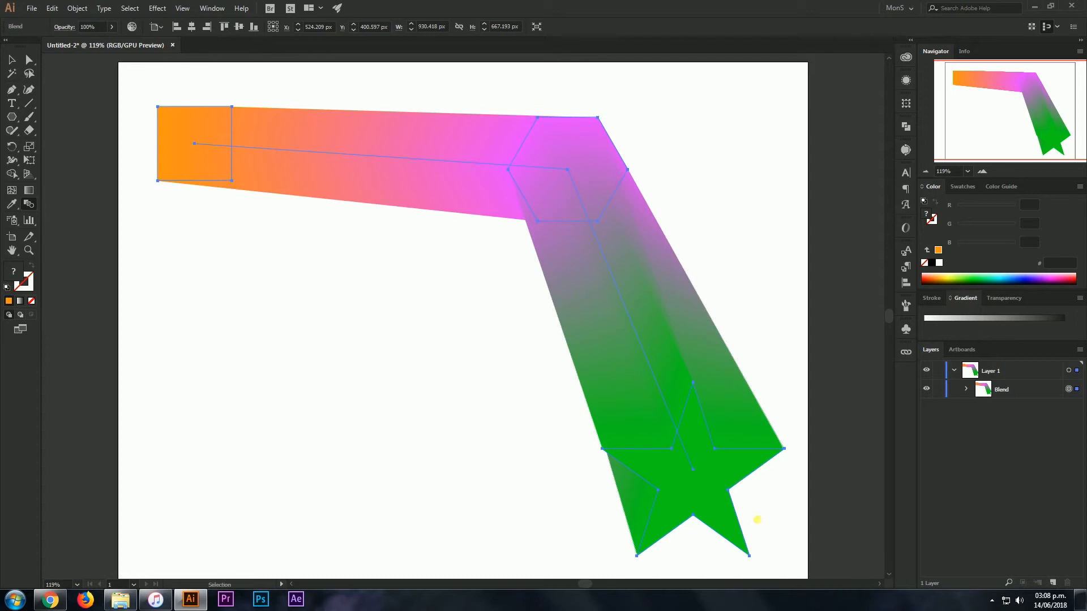
key("ctrl+z")
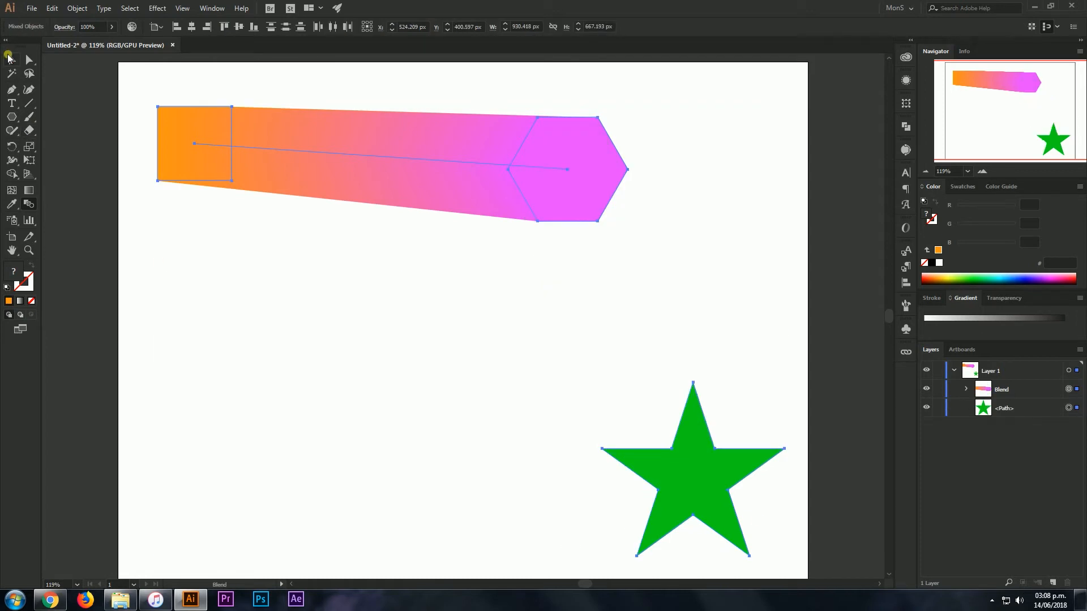
- Reposition the whole square-to-hexagon blend above the star as a single object
left_click(11, 61)
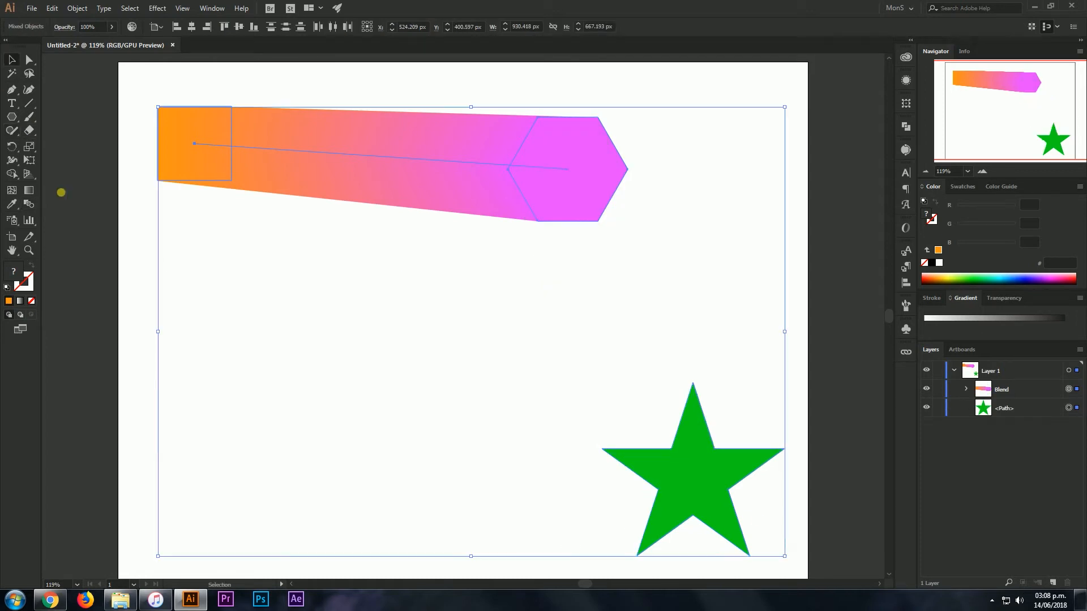
left_click(798, 318)
left_click_drag(366, 189, 413, 296)
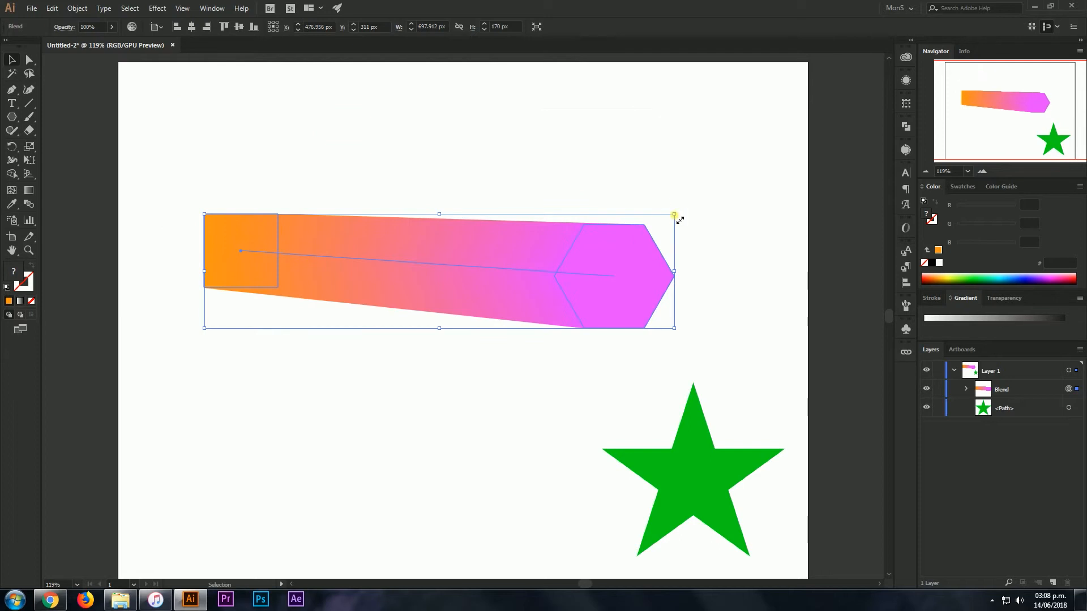
left_click_drag(620, 280, 633, 220)
- Isolate the blend, move its square down and outward and its hexagon up and outward, and exit isolation mode
double_click(633, 220)
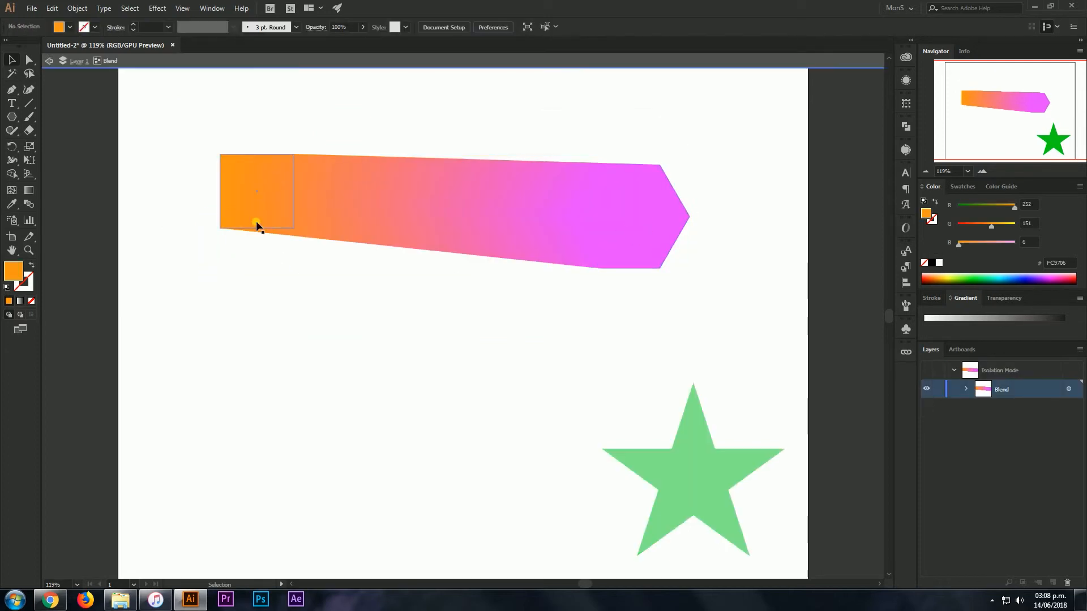
left_click_drag(257, 228, 217, 314)
left_click_drag(639, 212, 678, 174)
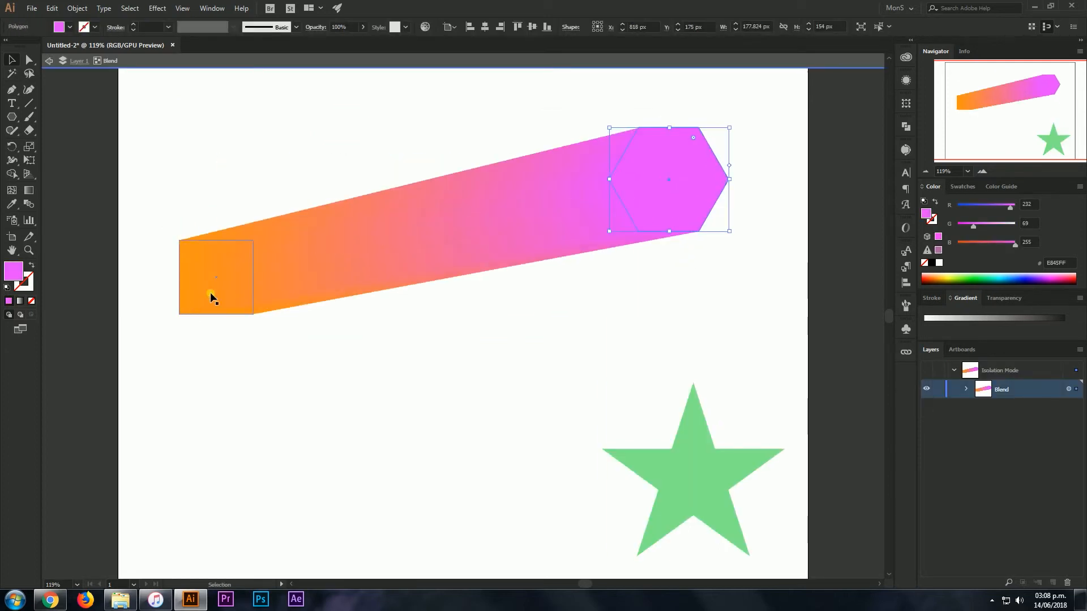
double_click(220, 179)
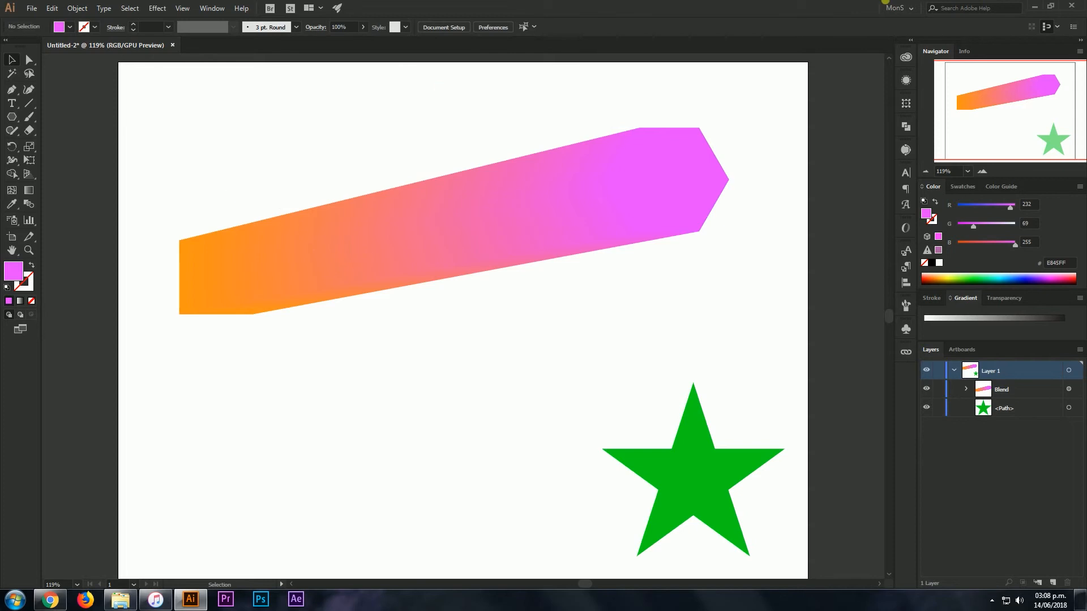
- Open the Blend Options for the square-to-hexagon blend and turn on the preview
left_click(674, 203)
left_click(750, 130)
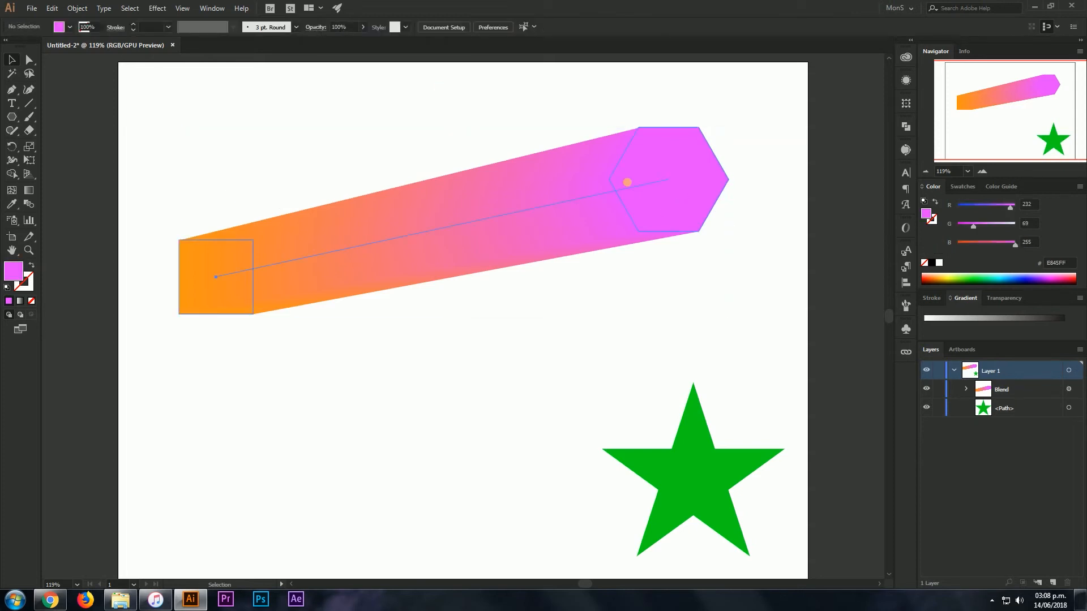
left_click(255, 281)
left_click(77, 8)
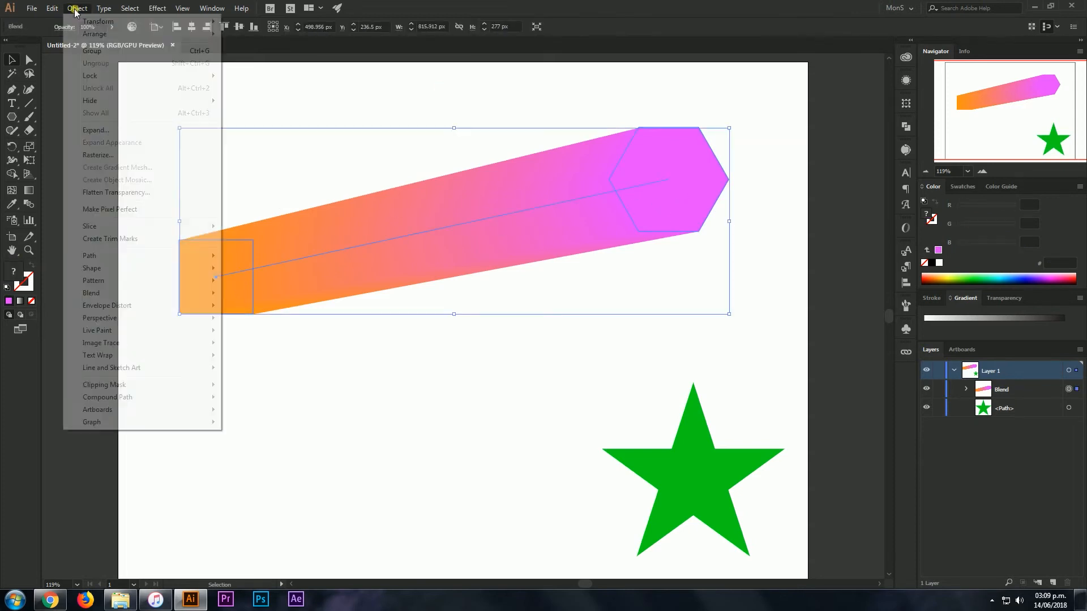
mouse_move(188, 294)
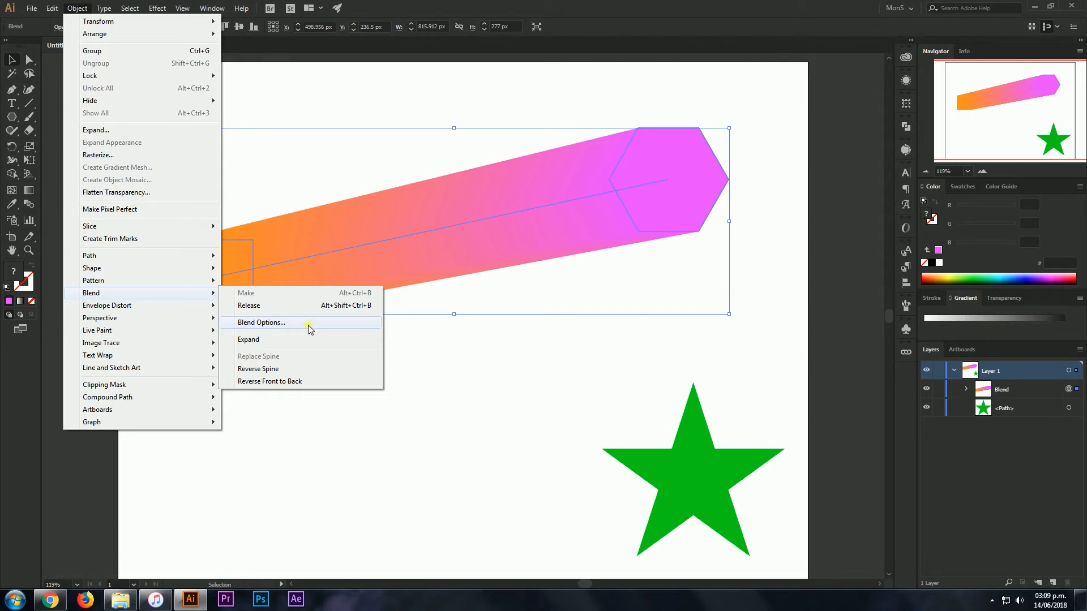
left_click(306, 326)
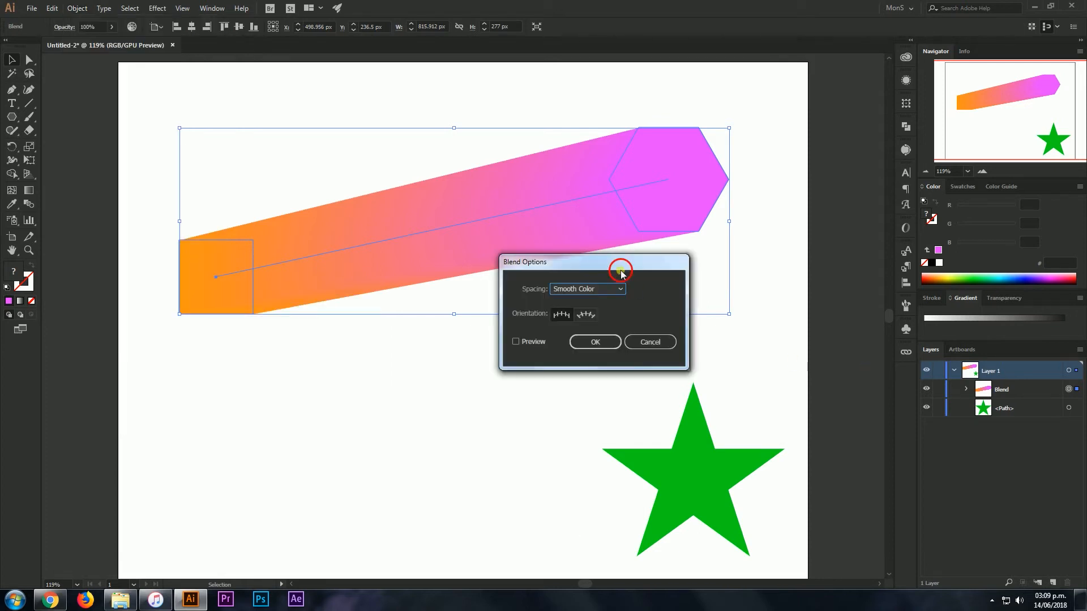
left_click_drag(619, 272, 852, 80)
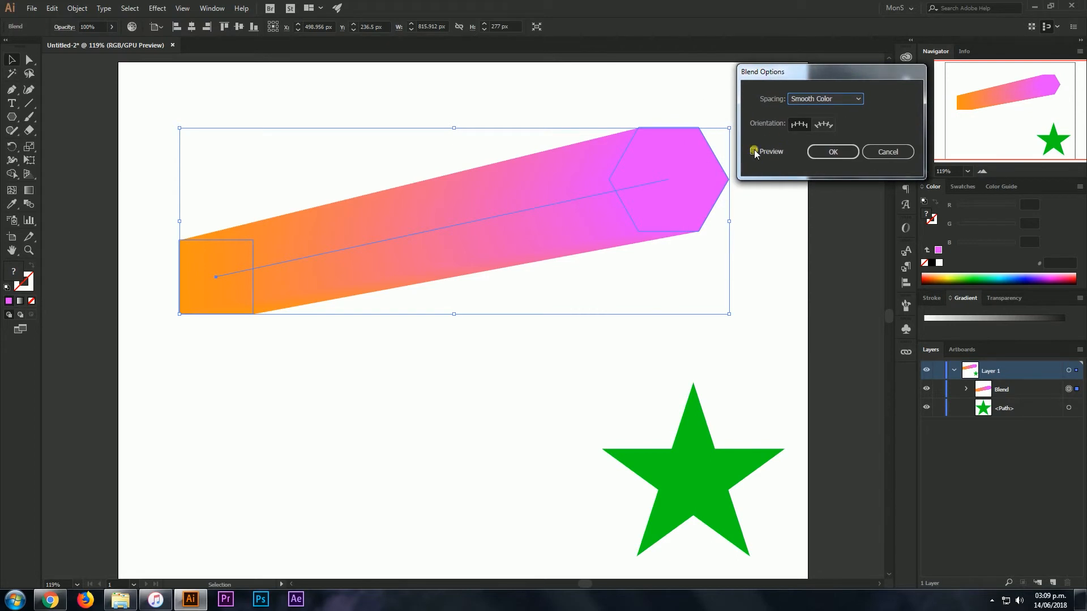
left_click(754, 152)
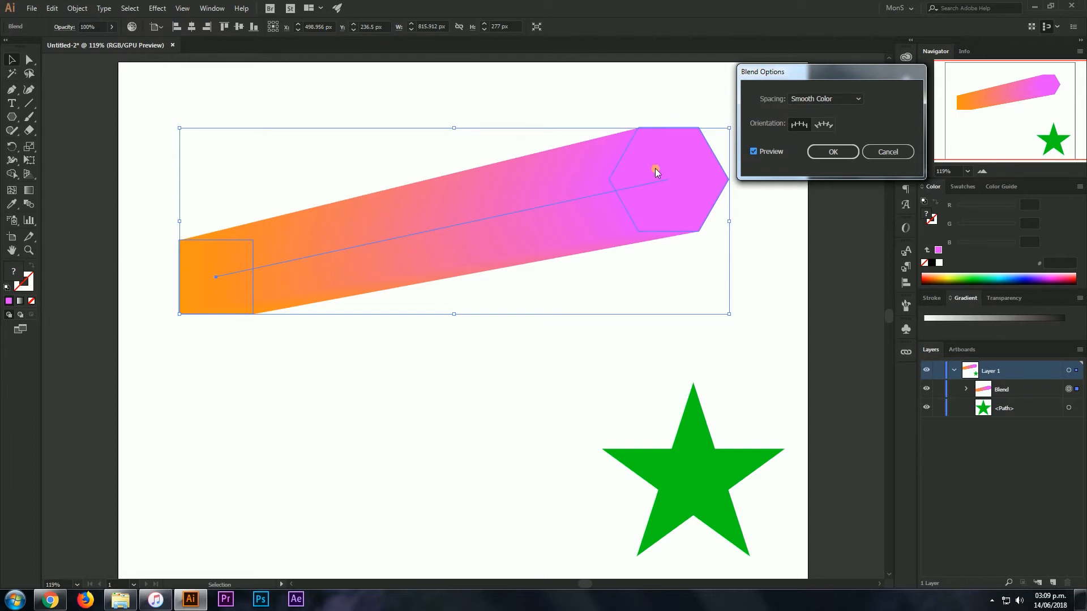
- Set the blend's spacing to Specified Steps with 7 steps
left_click(857, 100)
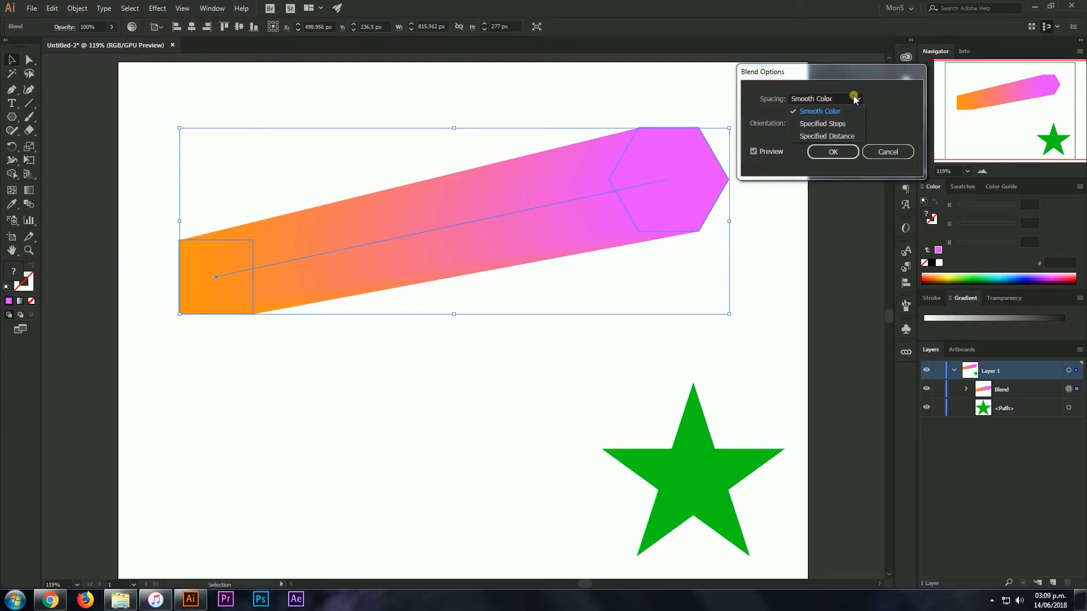
left_click(821, 124)
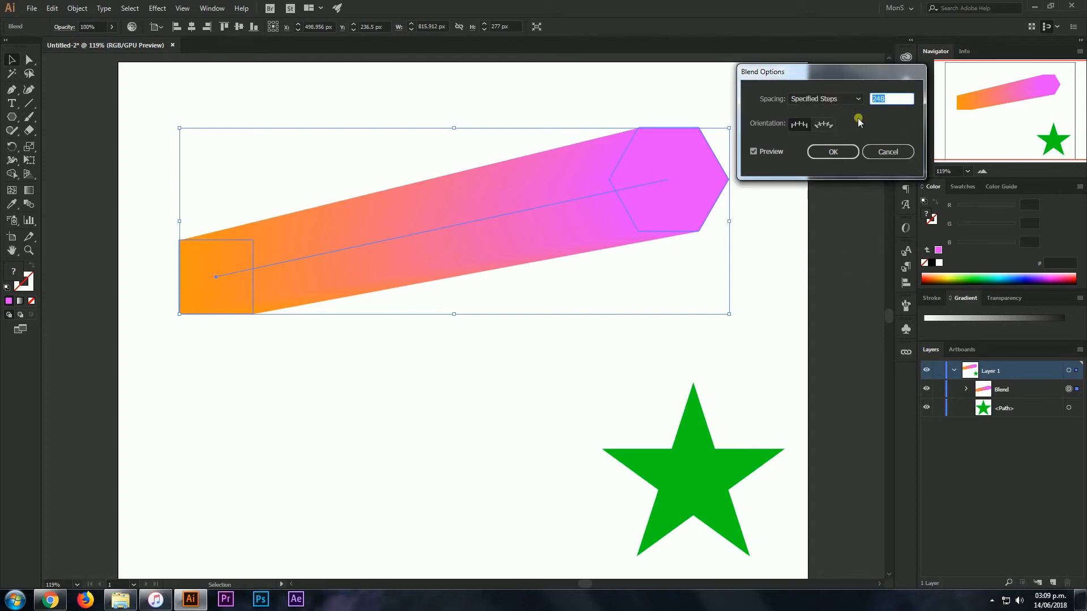
type("7")
left_click(821, 101)
left_click(825, 103)
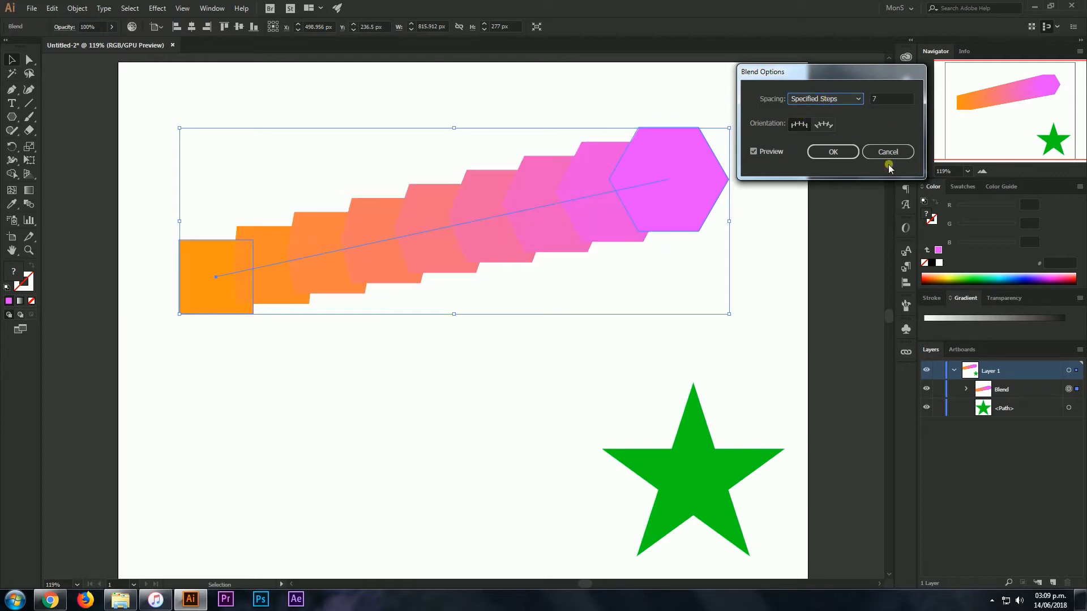
- Lower the blend's number of specified steps to 5
left_click(898, 100)
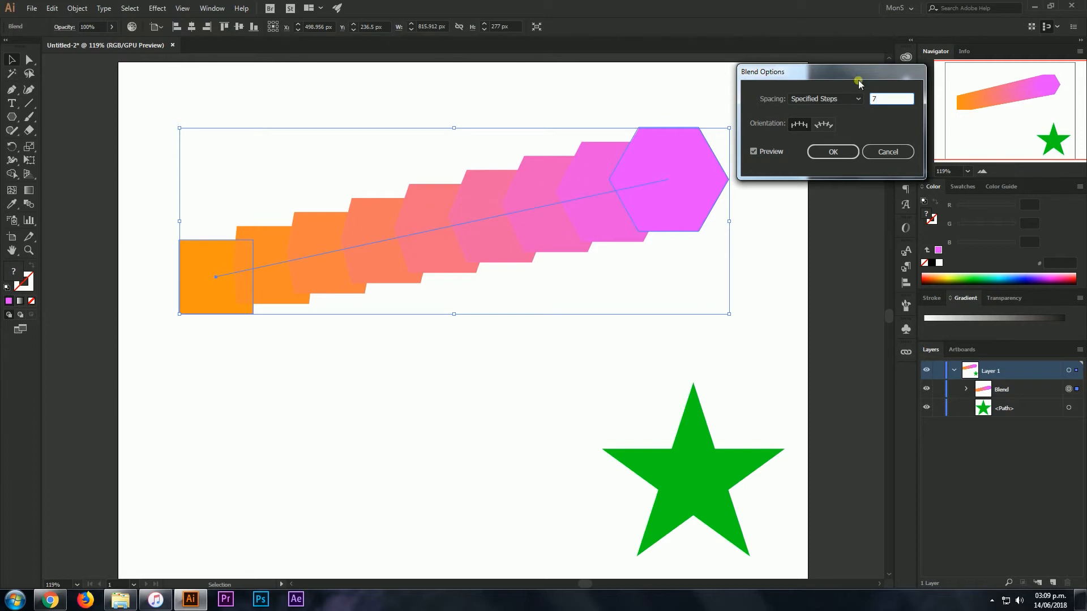
double_click(876, 99)
left_click(856, 106)
key("Down")
key("Down")
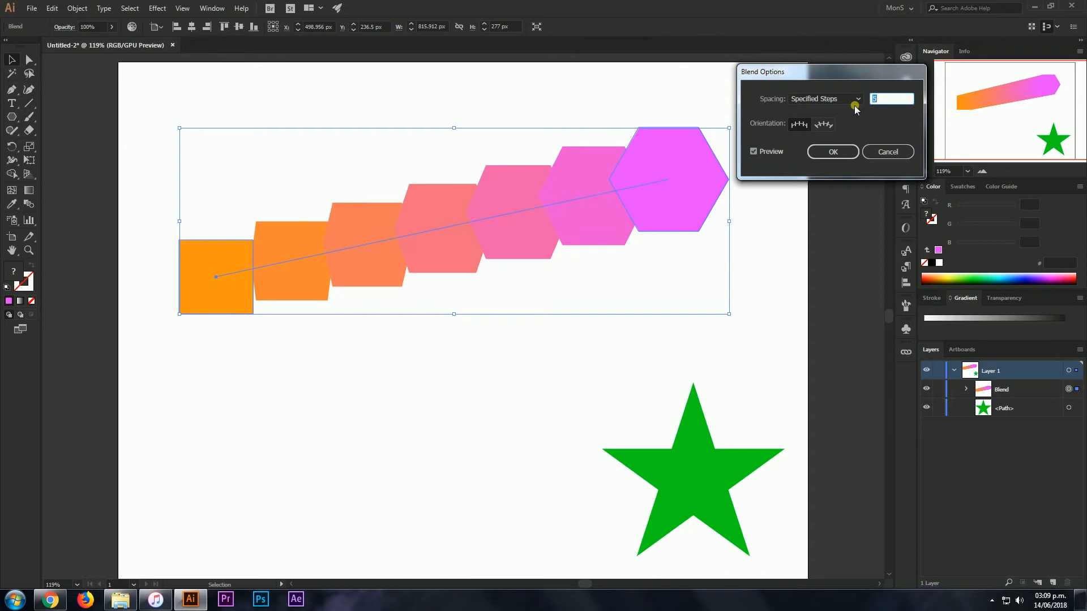
- Raise the blend's number of specified steps gradually to 174
key("Up")
key("Up")
key("Up")
key("Up")
key("Up")
key("Up")
key("Up")
key("Up")
key("Up")
key("Up")
key("Up")
key("Up")
key("Up")
key("Up")
key("Up")
key("Up")
key("Up")
key("Up")
key("Up")
key("Up")
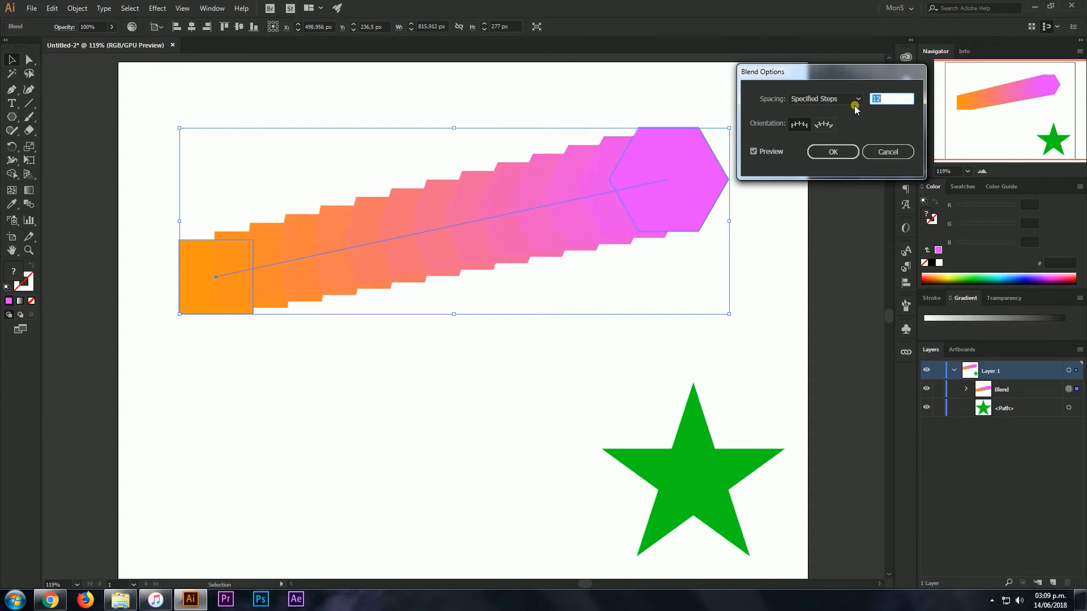
key("Up")
key("Up")
key("Up")
key("Up")
key("Up")
key("Up")
key("Up")
key("Up")
key("Up")
key("Up")
key("Up")
key("Up")
key("Up")
key("Up")
key("Up")
key("Up")
key("Up")
key("Up")
key("Up")
key("Up")
key("Up")
key("Up")
key("Up")
key("Up")
key("Up")
key("Up")
key("Up")
key("Up")
key("Up")
key("Up")
key("Up")
key("Up")
key("Up")
key("Up")
key("Up")
key("Up")
key("Up")
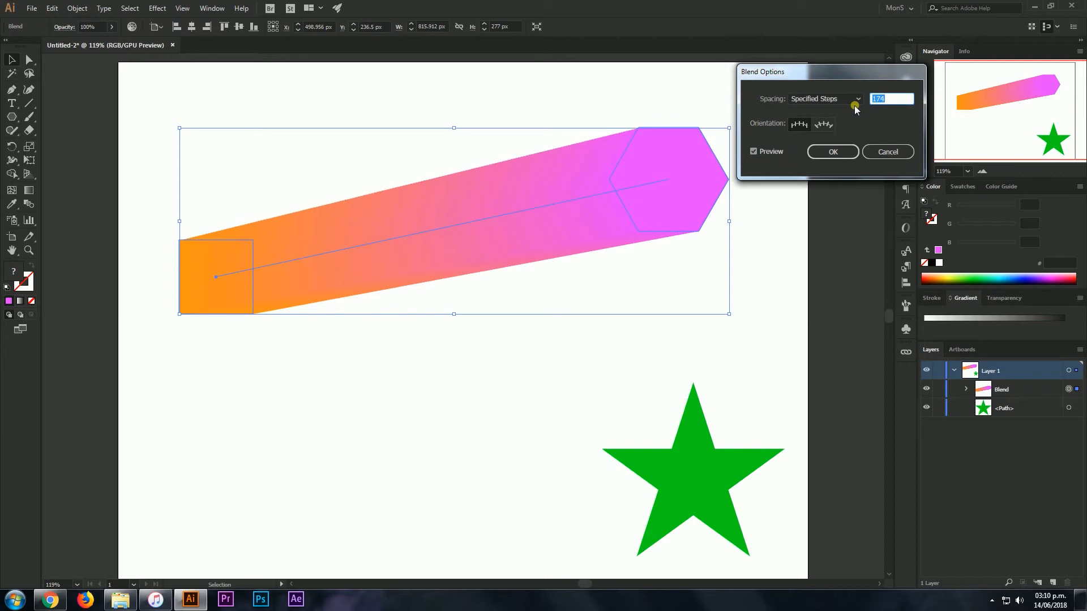
- Reduce the blend's number of specified steps to 92
key("Down")
key("Down")
key("Down")
key("Down")
key("Down")
key("Down")
key("Down")
key("Down")
key("Down")
key("Down")
key("Down")
key("Down")
key("Down")
key("Down")
key("Down")
key("Down")
key("Down")
key("Down")
key("Down")
key("Down")
key("Down")
key("Down")
key("Down")
key("Down")
key("Down")
key("Down")
key("Down")
key("Down")
key("Down")
key("Down")
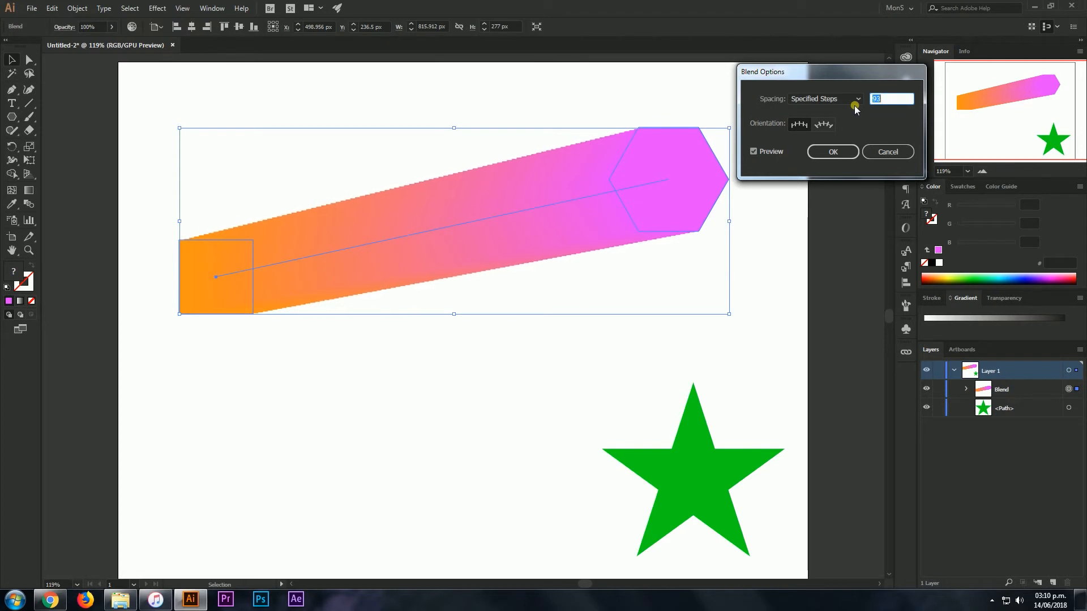
key("Down")
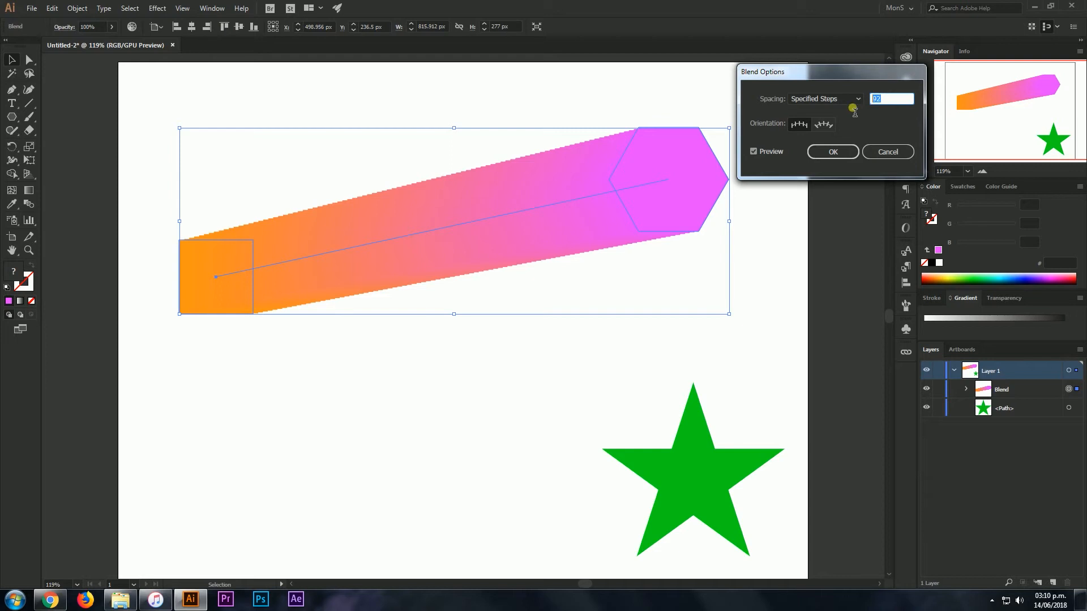
- Reduce the blend's number of specified steps gradually to 4
key("Down")
key("Down")
key("Down")
key("Down")
key("Down")
key("Down")
key("Down")
key("Down")
key("Down")
key("Down")
key("Down")
key("Down")
key("Down")
key("Down")
key("Down")
key("Down")
key("Down")
key("Down")
key("Down")
key("Down")
key("Down")
key("Down")
key("Down")
key("Down")
key("Down")
key("Down")
key("Down")
key("Down")
key("Down")
key("Down")
key("Down")
key("Down")
key("Down")
key("Down")
key("Down")
key("Down")
key("Down")
key("Down")
key("Down")
key("Down")
key("Down")
key("Down")
key("Down")
key("Down")
key("Down")
key("Down")
key("Down")
key("Down")
key("Down")
key("Down")
key("Down")
key("Down")
key("Down")
key("Down")
key("Down")
key("Down")
key("Up")
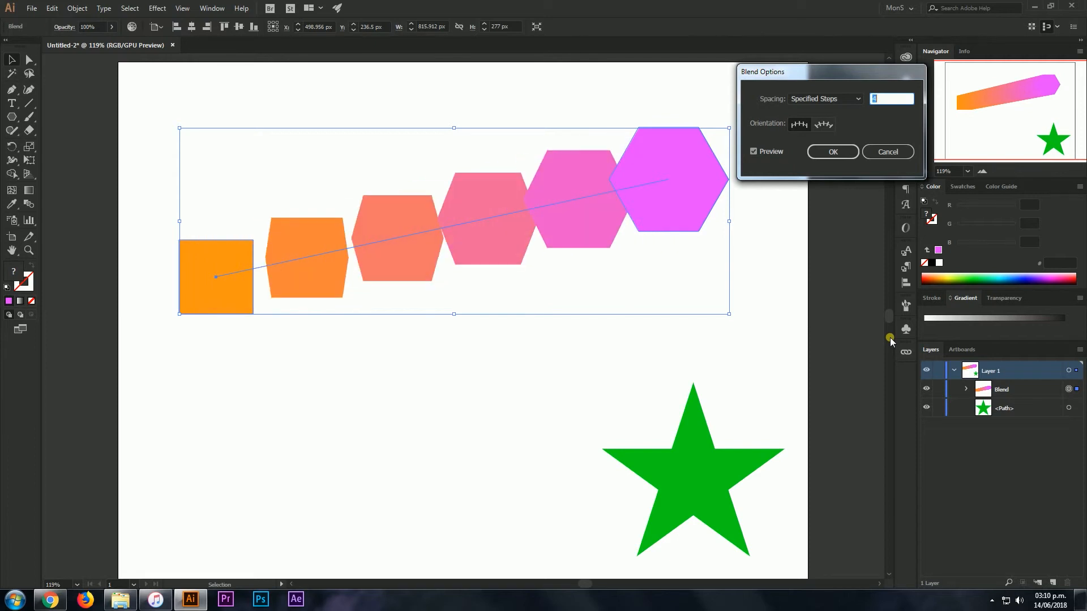
- Lower the blend's number of specified steps to 3
key("Up")
key("Down")
key("Down")
key("Down")
key("Up")
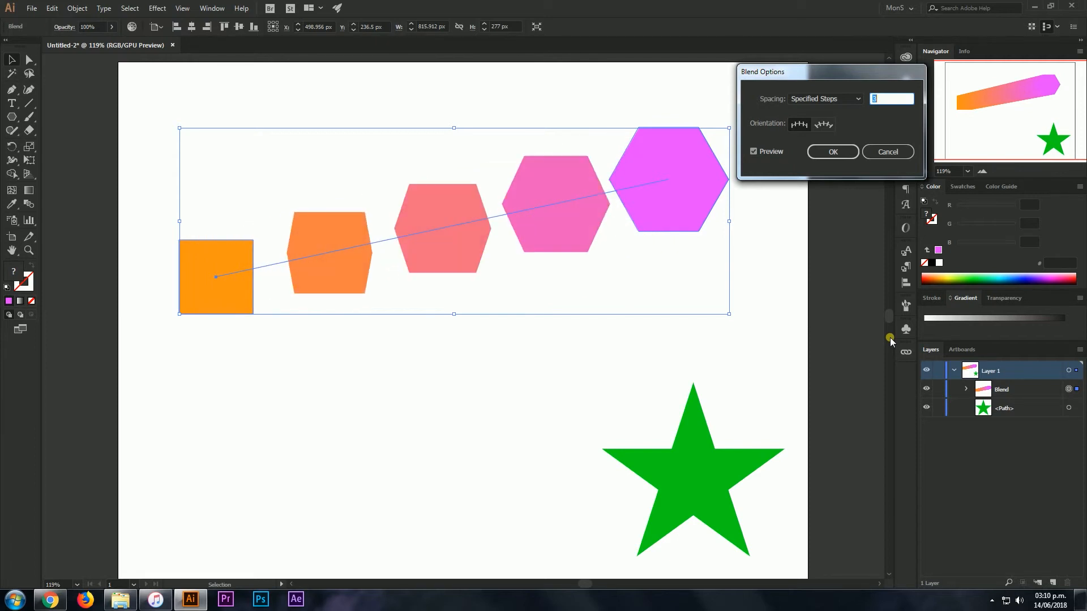
- Raise the blend's number of specified steps to 10
key("Down")
key("Down")
key("Up")
key("Up")
key("Up")
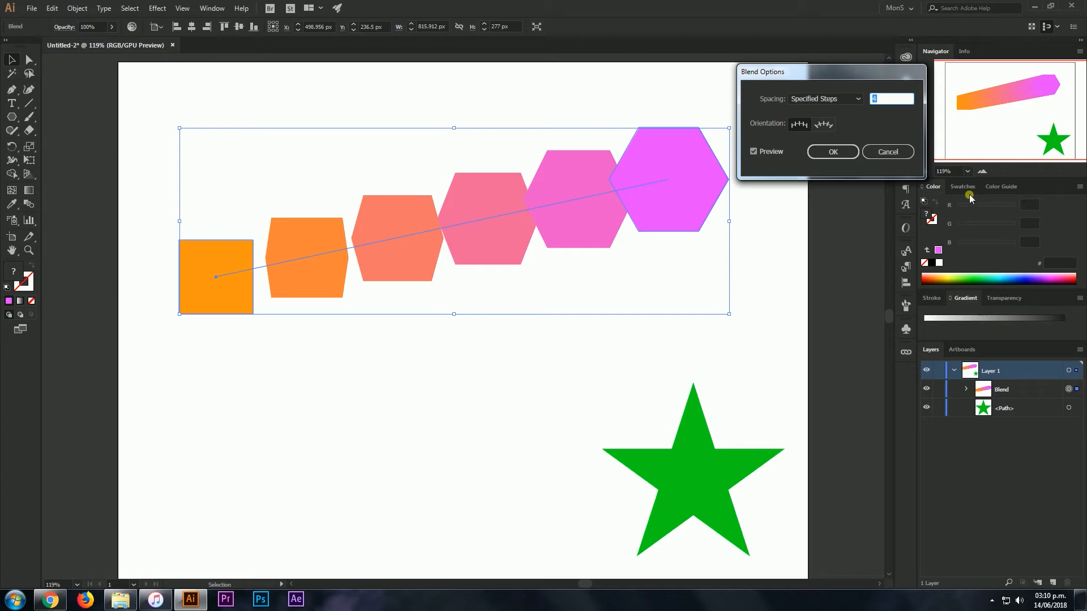
key("Up")
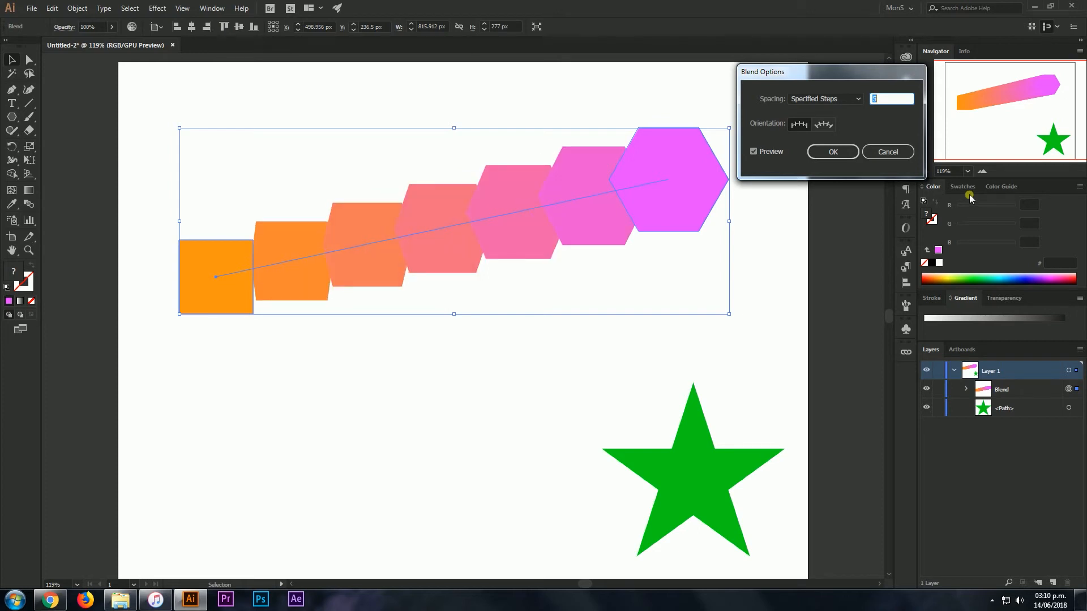
key("Up")
key("Up")
key("Up")
key("Up")
key("Up")
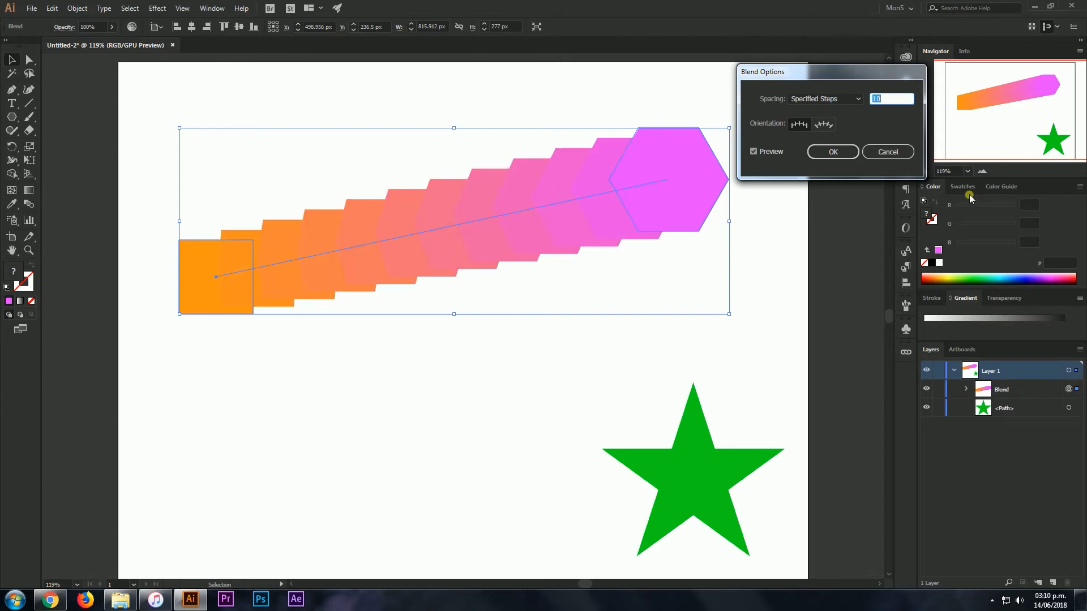
- Raise the blend's number of specified steps in increments of ten, up to 70
key("shift+Up")
key("shift+Up")
key("shift+Up")
key("shift+Up")
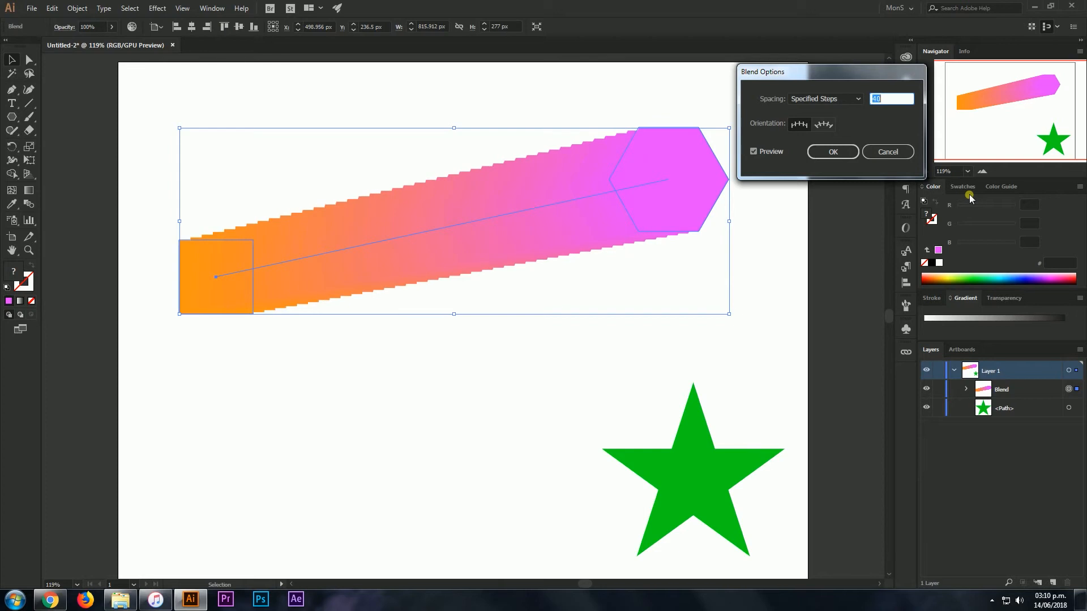
key("shift+Down")
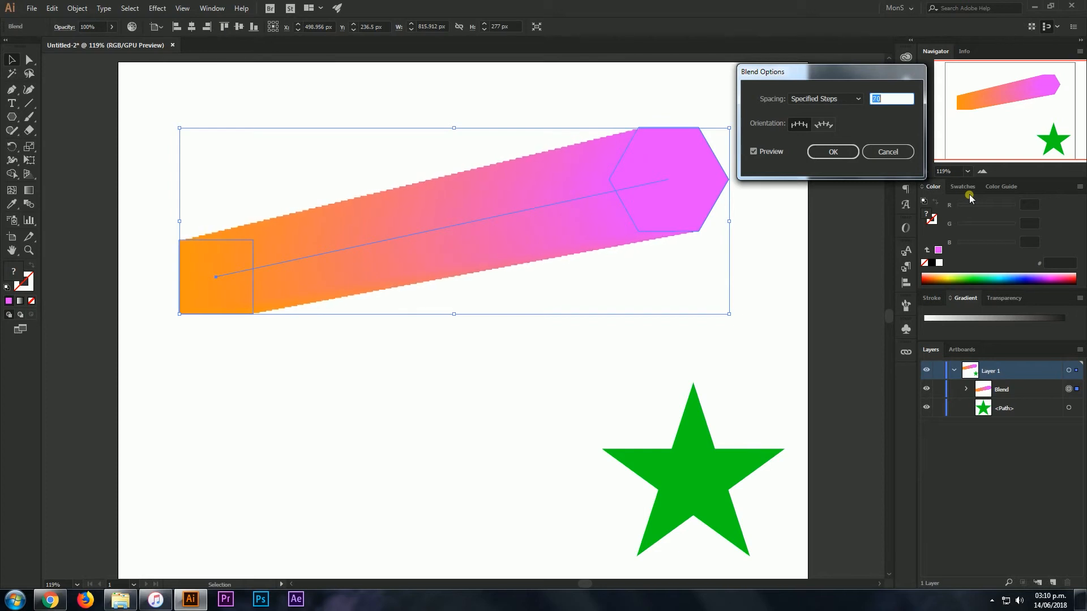
- Drop the blend's number of specified steps to 1 and bring it back up to 10
key("shift+Down")
key("shift+Down")
key("shift+Down")
key("shift+Down")
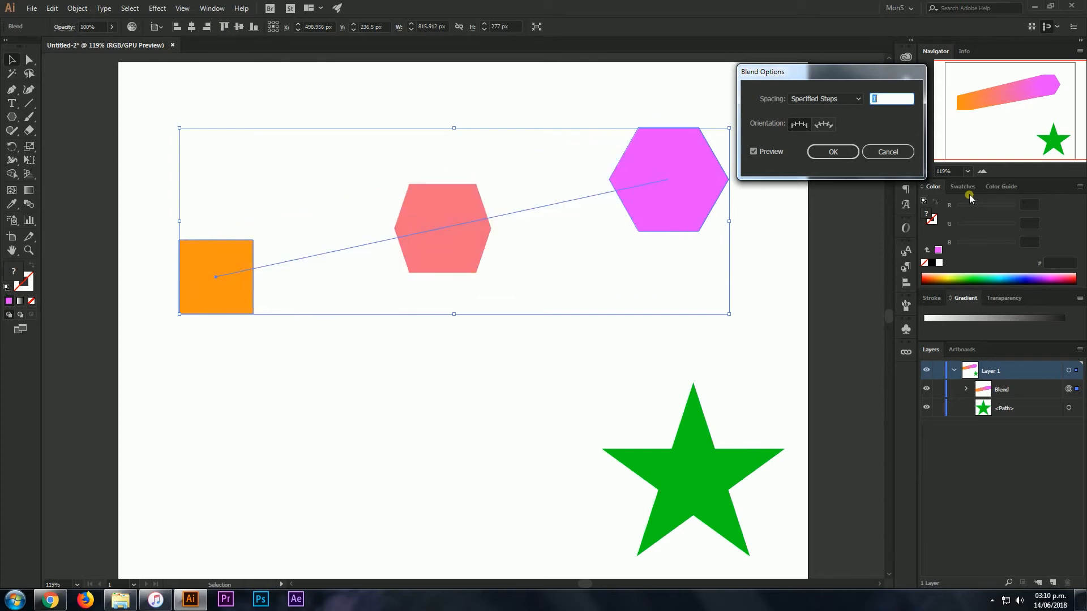
key("shift+Up")
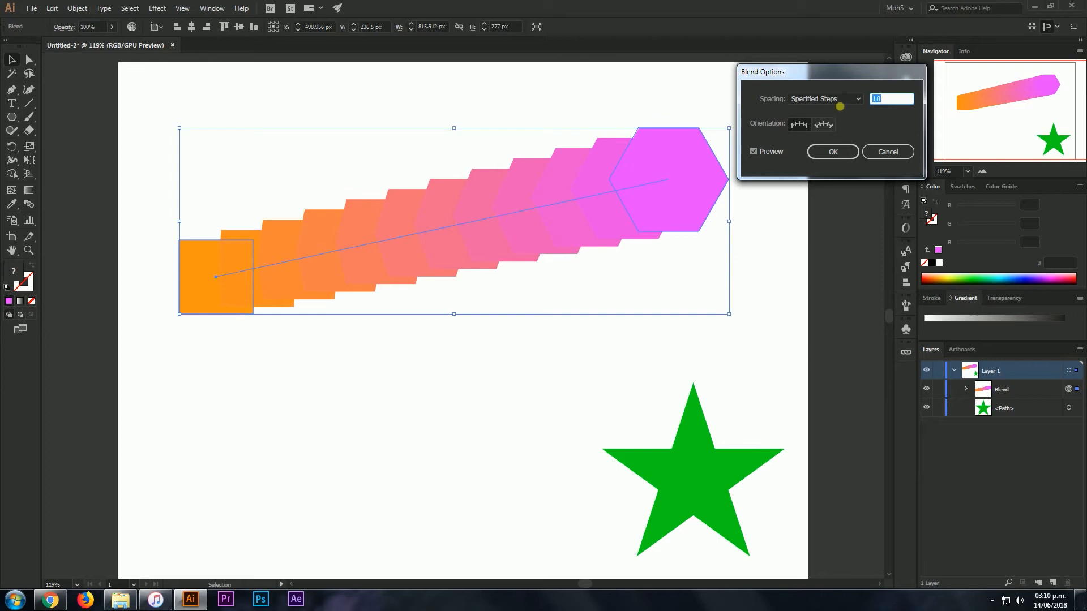
- Change the blend's spacing to Specified Distance with a distance of 250 px
left_click(839, 101)
left_click(831, 136)
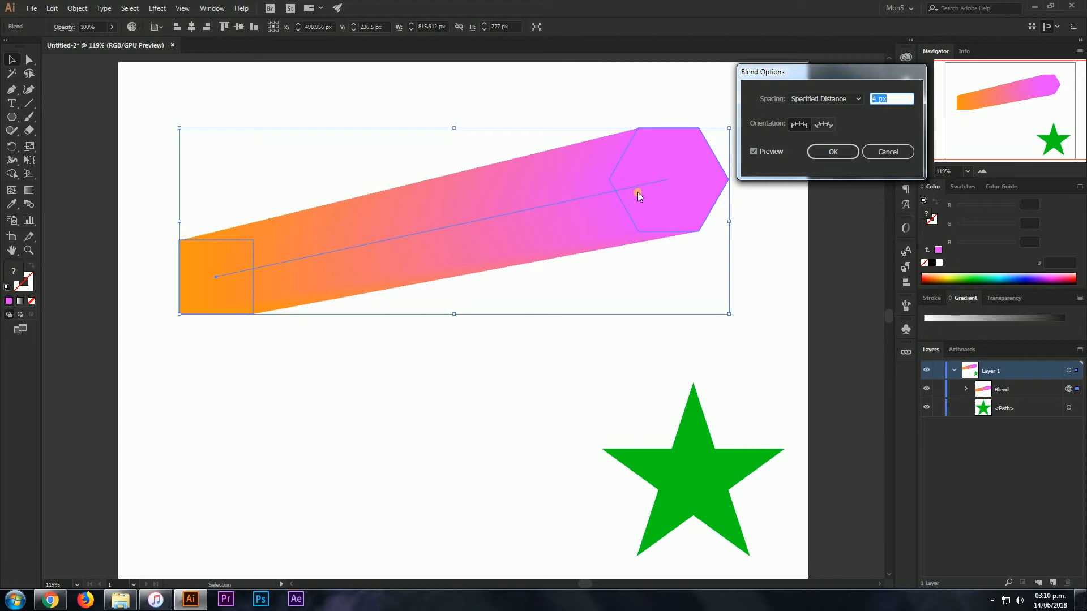
left_click(876, 101)
left_click_drag(876, 102, 864, 103)
type("250")
left_click(843, 100)
left_click(827, 131)
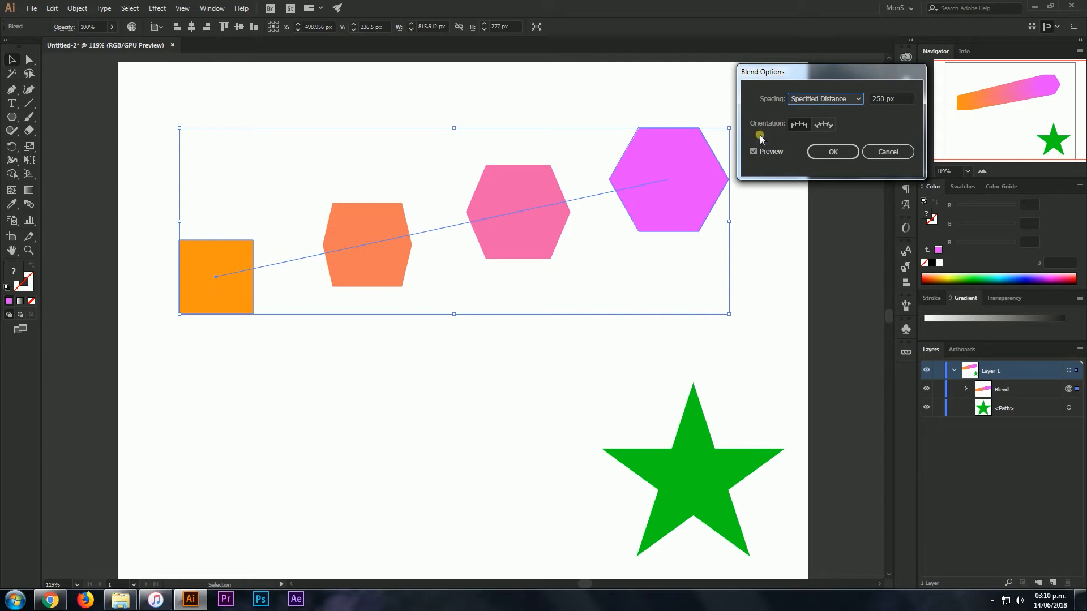
- Set the blend's specified distance to 5 px
left_click(903, 100)
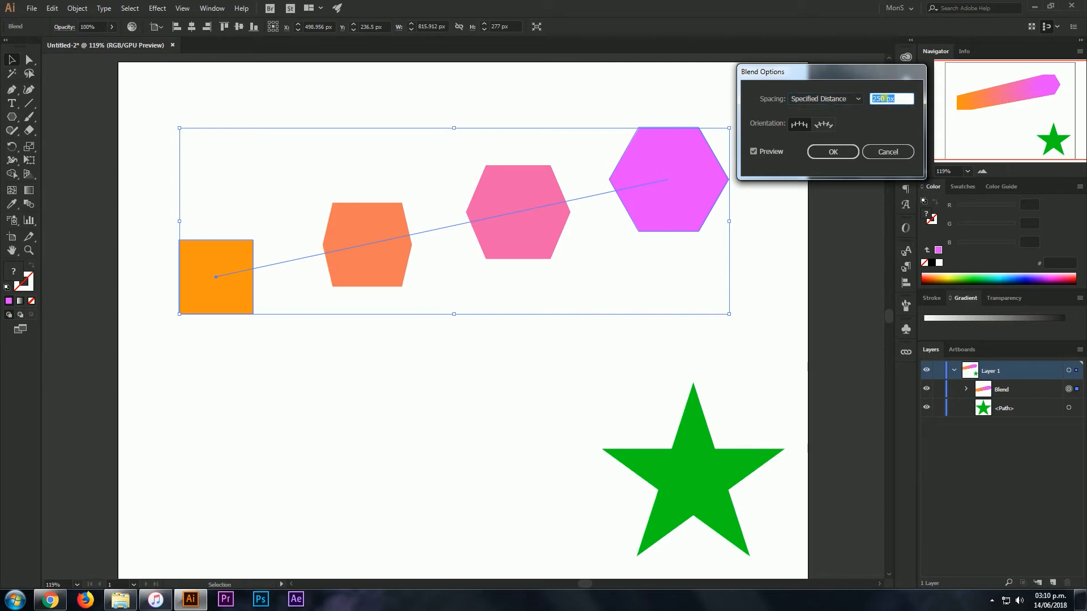
double_click(877, 99)
type("5")
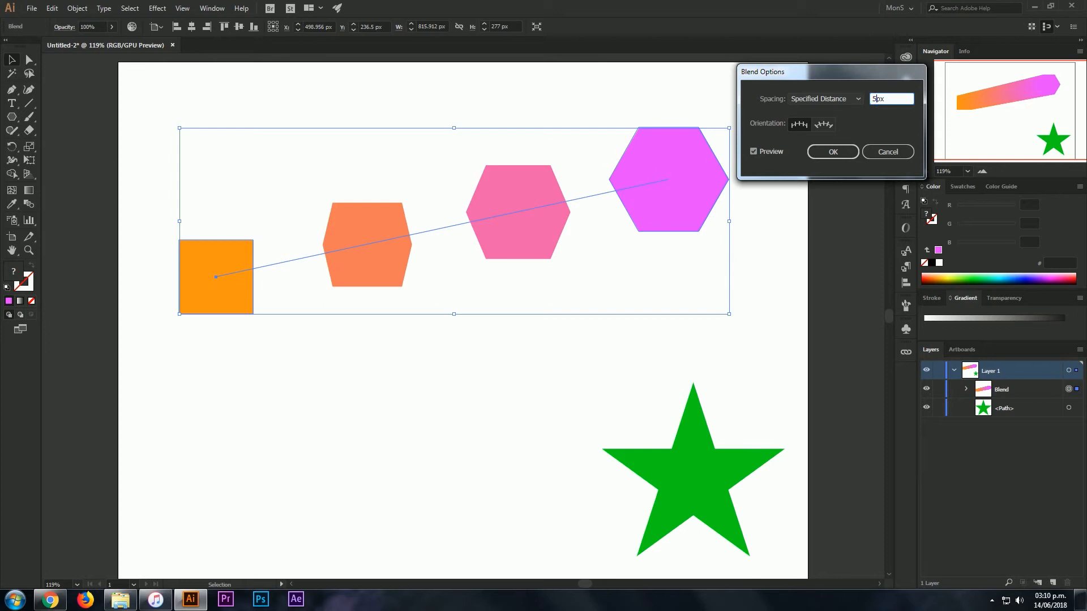
left_click(838, 99)
left_click(838, 100)
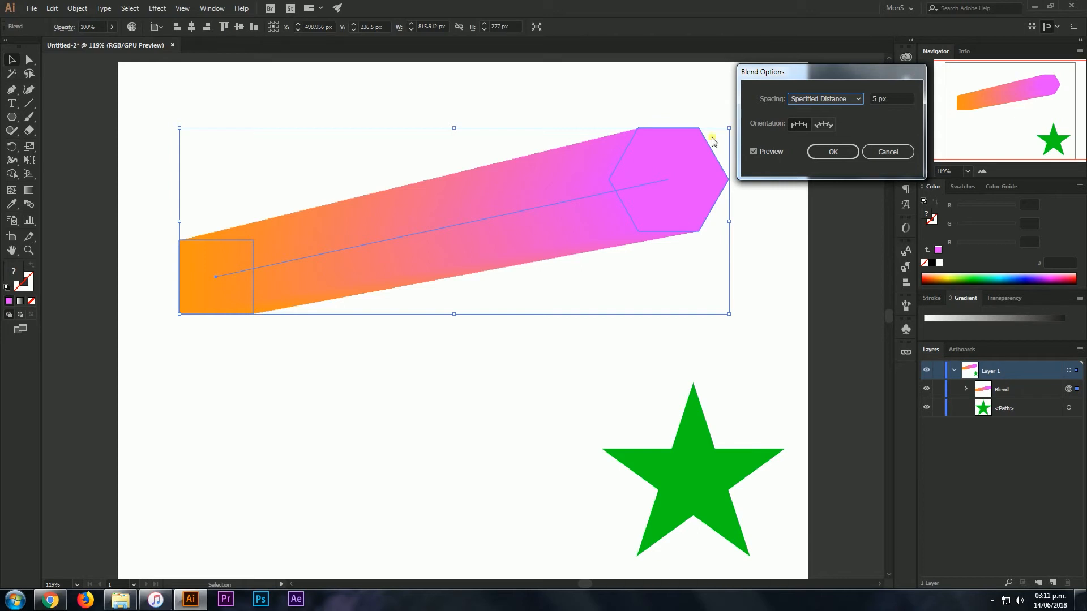
- Switch the blend's spacing back to Specified Steps, try 4 steps and settle on 5
mouse_move(834, 69)
left_mouse_down()
mouse_move(828, 93)
mouse_move(835, 55)
left_mouse_up()
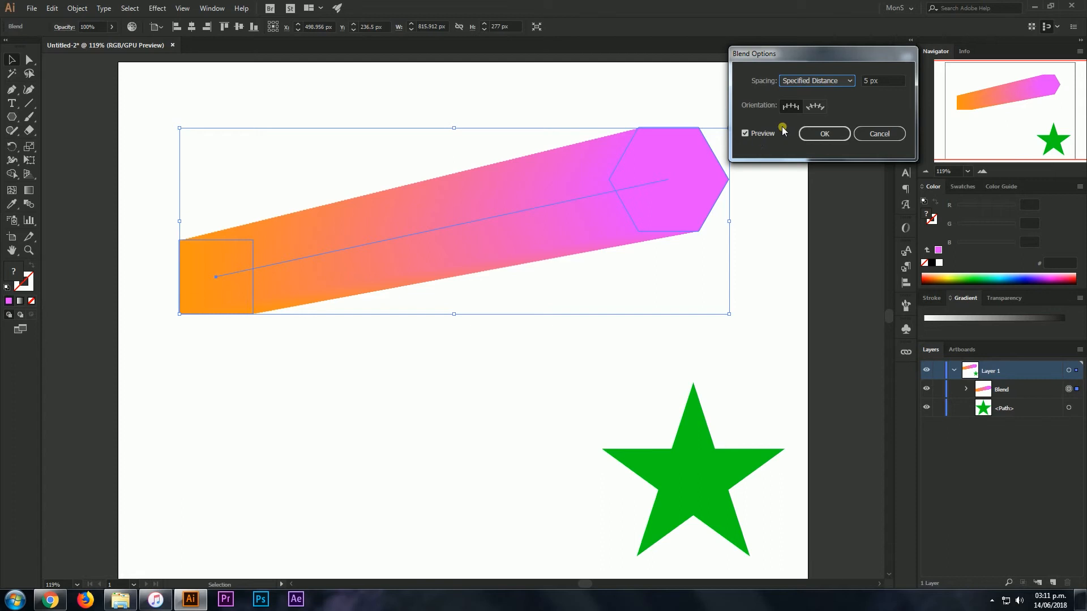
left_click(831, 81)
left_click(818, 101)
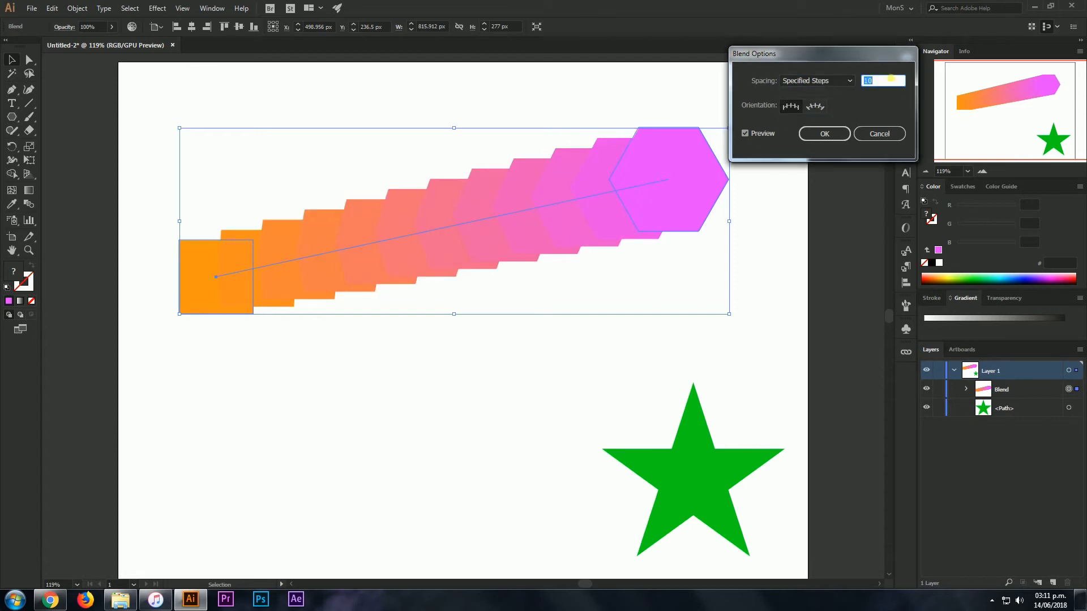
type("4")
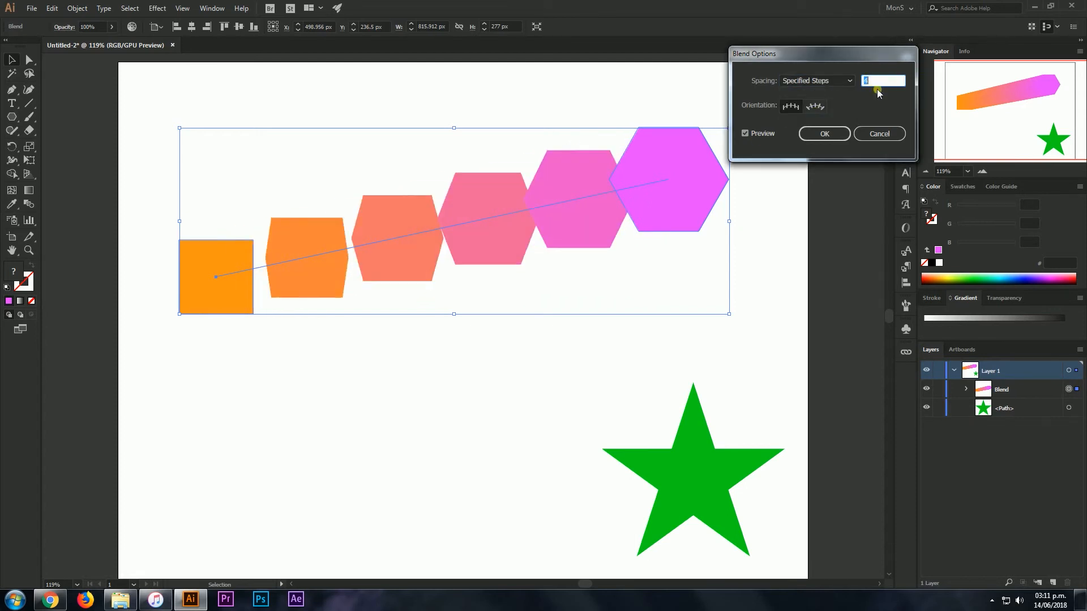
type("5")
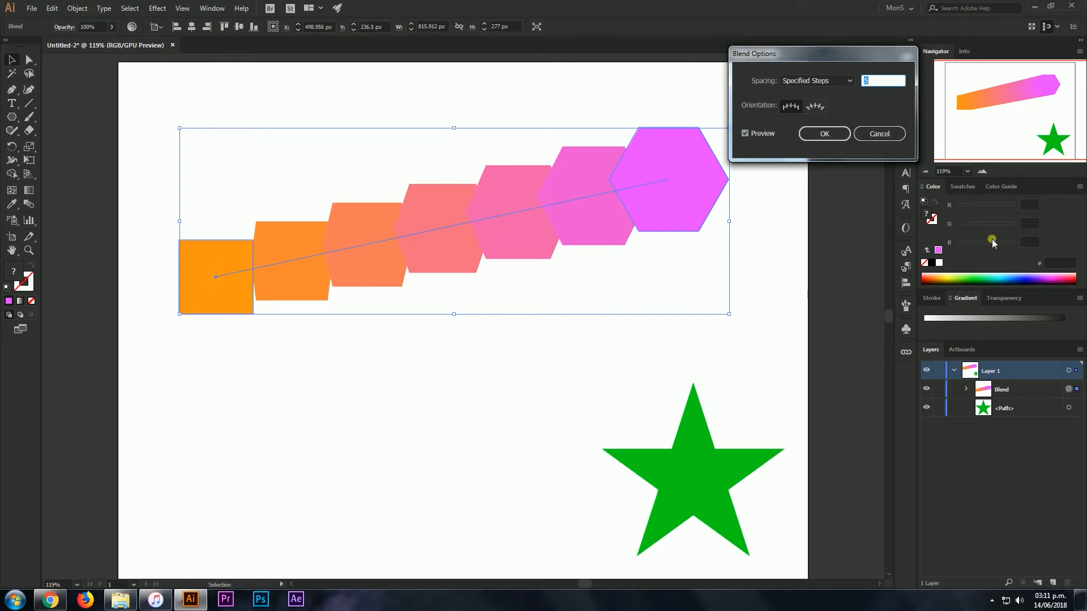
- Try the Align to Path orientation, restore the original orientation and apply the blend options
left_click(818, 108)
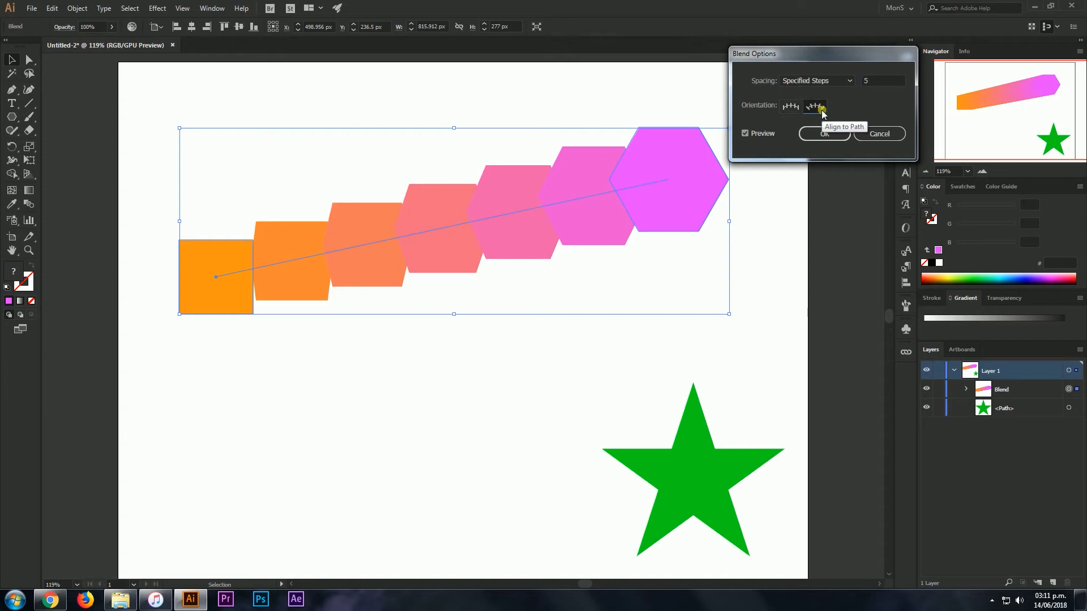
left_click(784, 109)
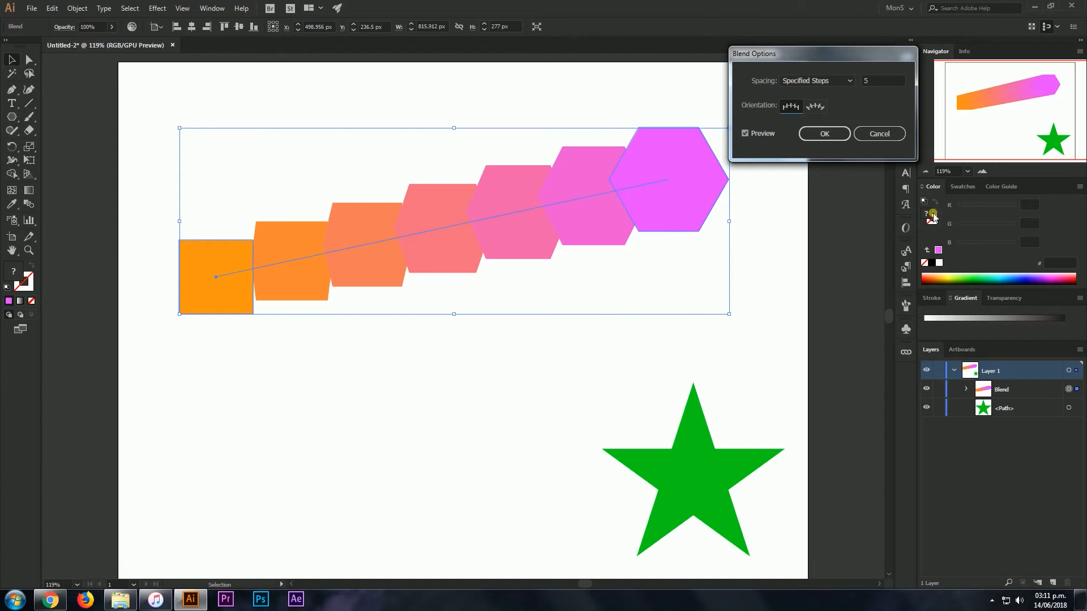
left_click(826, 133)
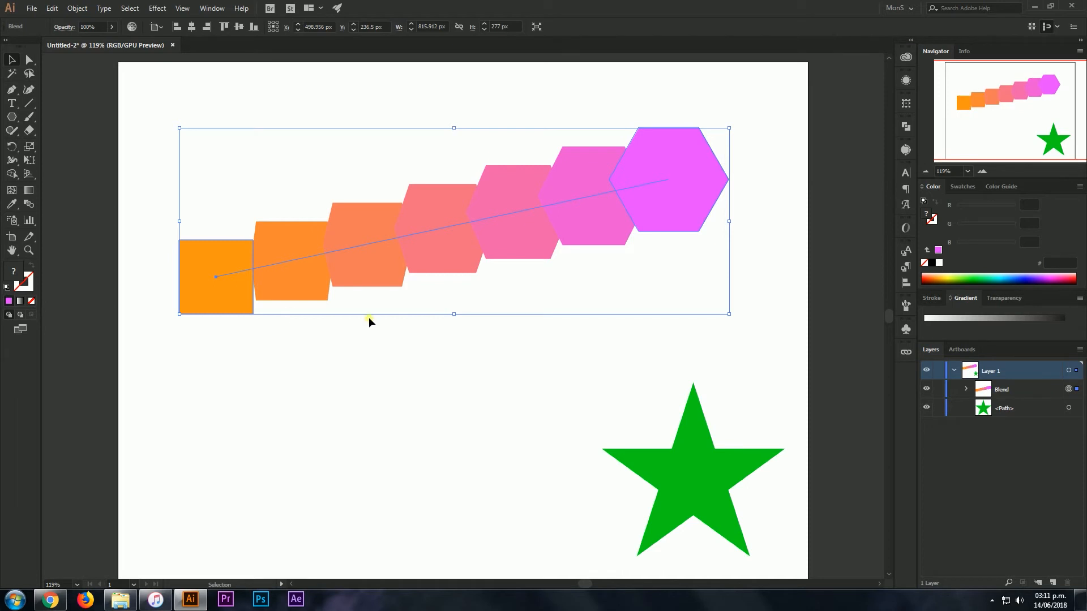
- Reopen the blend options through the Blend tool, accept them and return to the Selection tool
left_click(77, 9)
left_click(76, 9)
left_click(29, 205)
double_click(29, 205)
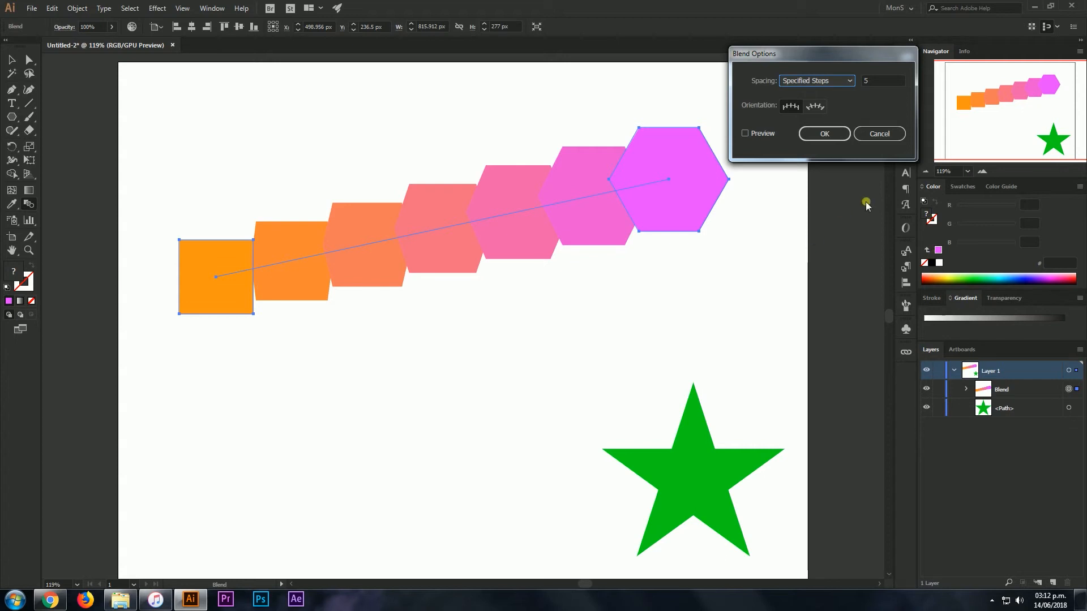
left_click(826, 136)
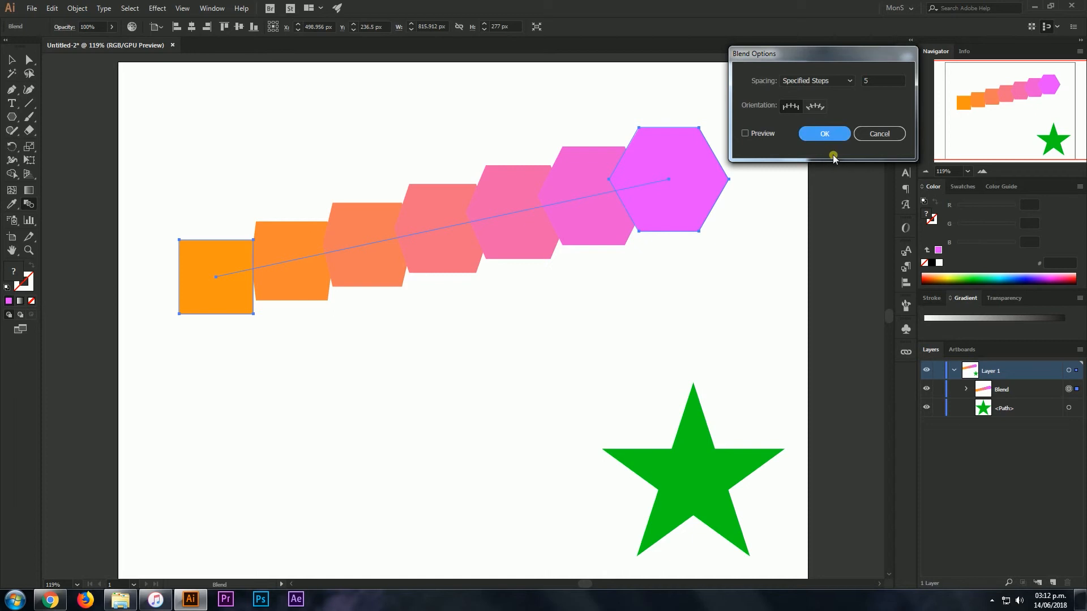
left_click(827, 137)
left_click(12, 60)
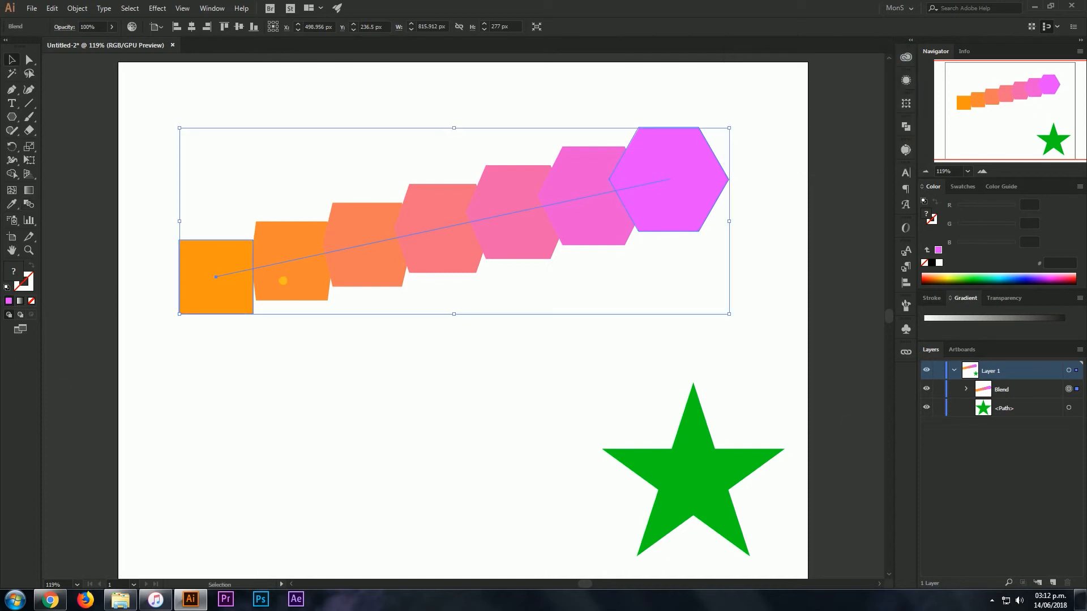
- Move the whole blend up and slightly left, adjusting it in isolation mode to about X 481 px, Y 196.5 px, and exit isolation
left_click_drag(237, 289, 221, 234)
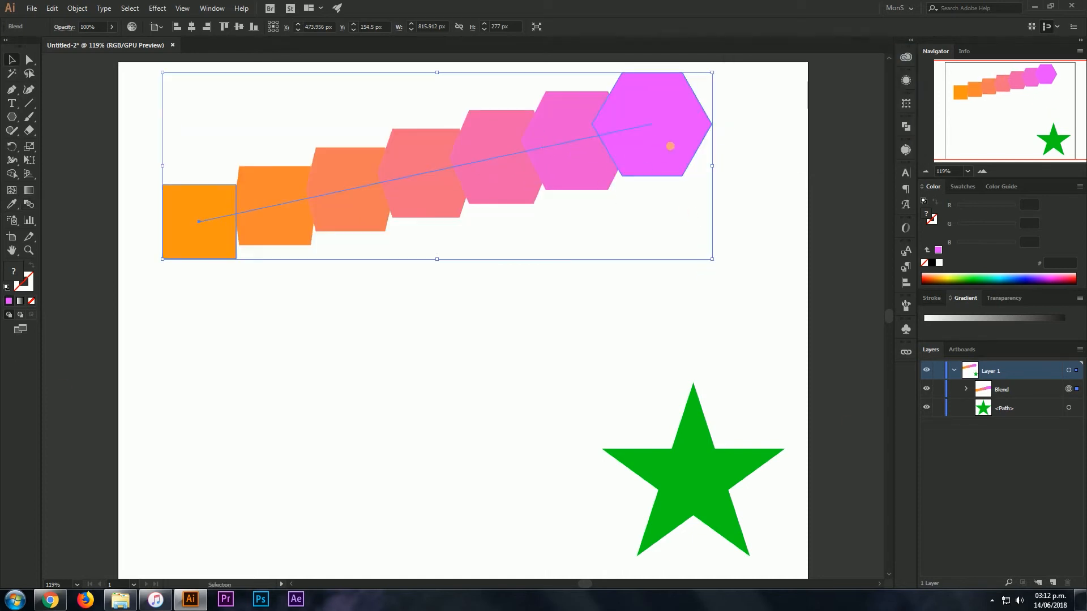
left_click_drag(670, 145, 673, 172)
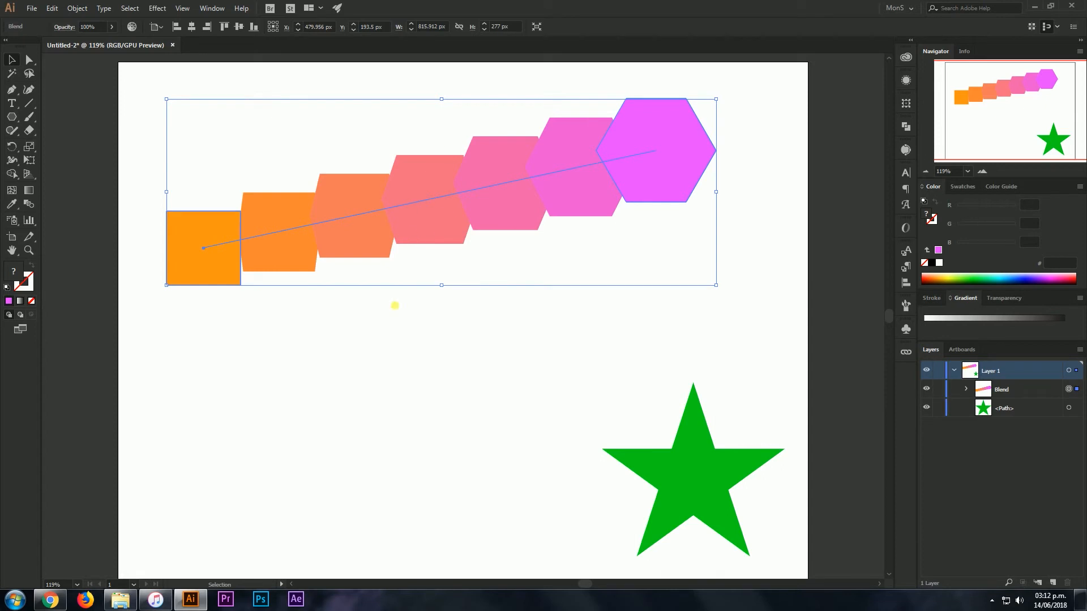
double_click(430, 216)
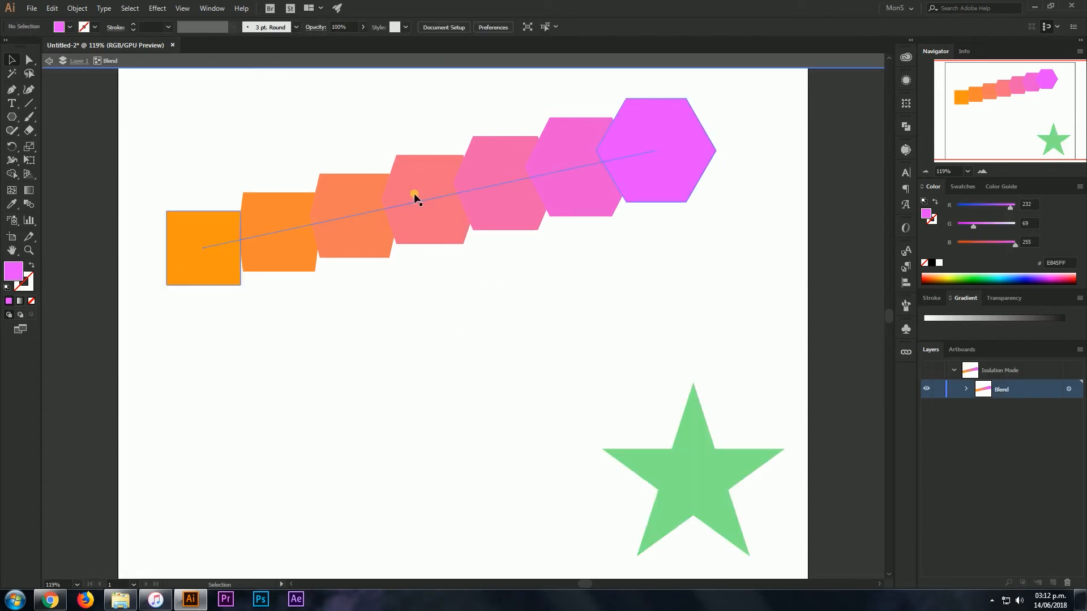
mouse_move(433, 210)
left_mouse_down()
mouse_move(455, 330)
mouse_move(424, 201)
mouse_move(417, 214)
mouse_move(427, 222)
left_mouse_up()
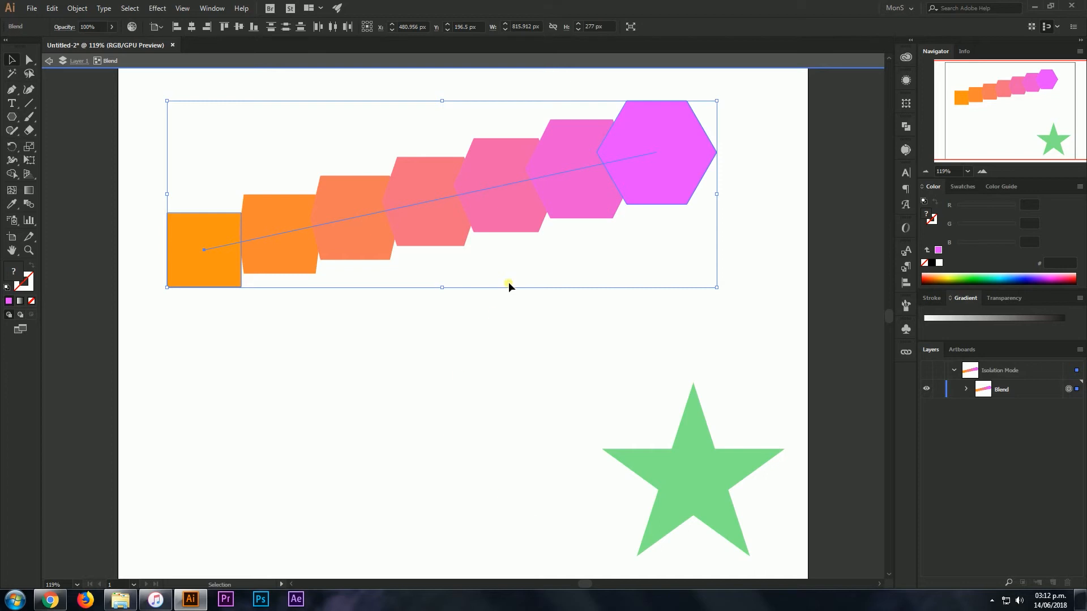
double_click(447, 357)
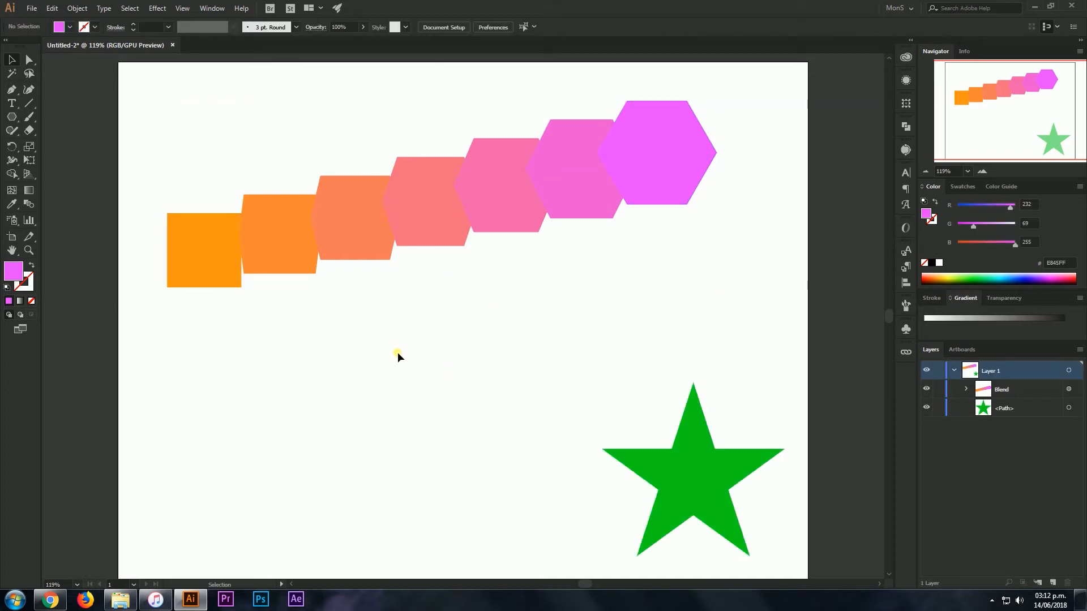
- Select the square-to-hexagon blend and expand it into individual shapes
left_click(410, 226)
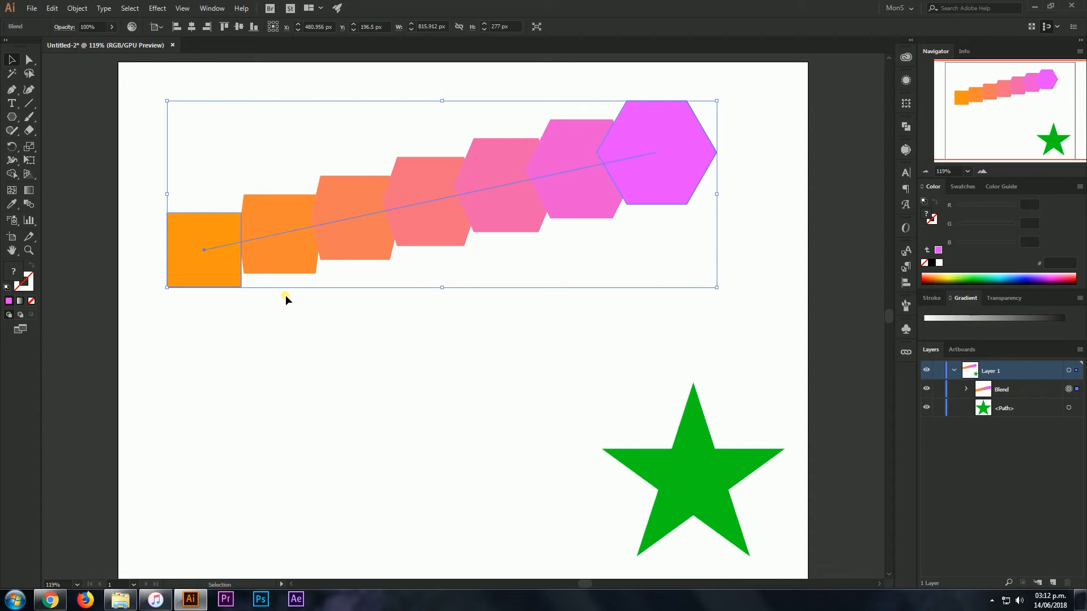
left_click(388, 288)
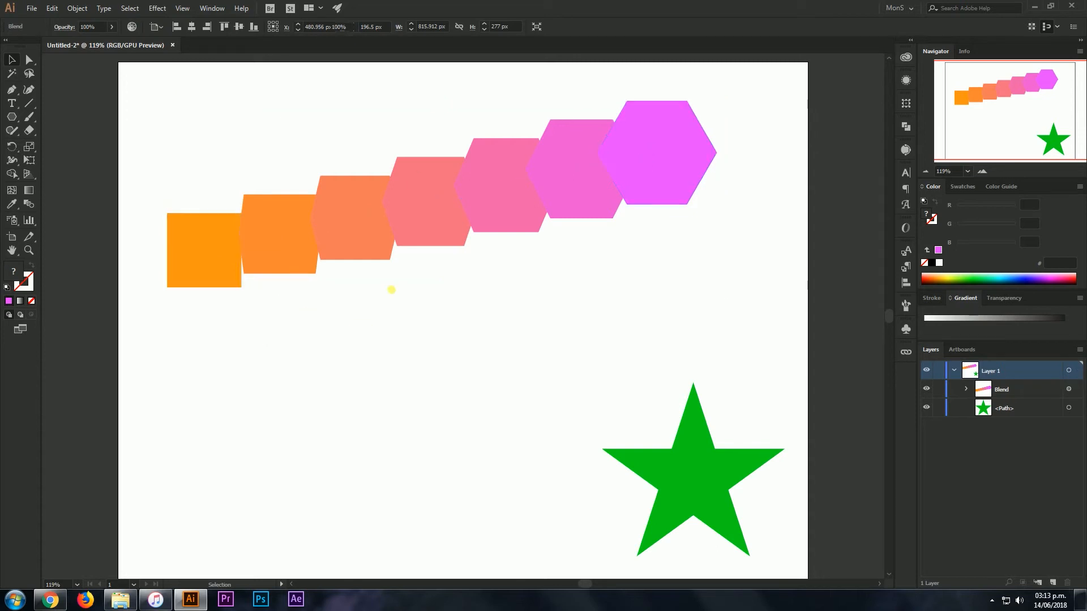
left_click(371, 246)
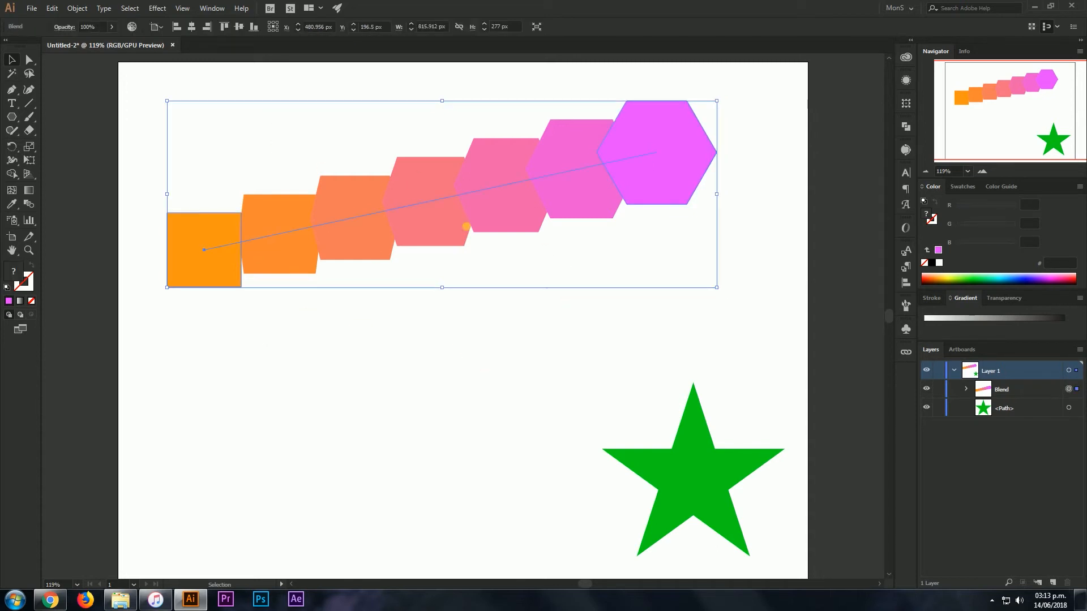
left_click(77, 9)
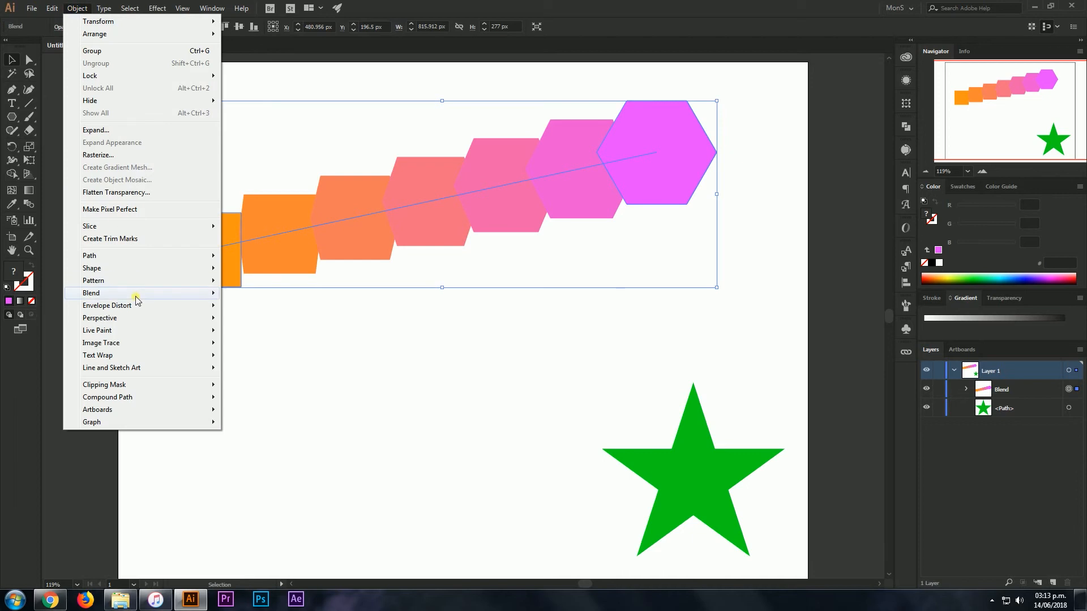
mouse_move(136, 295)
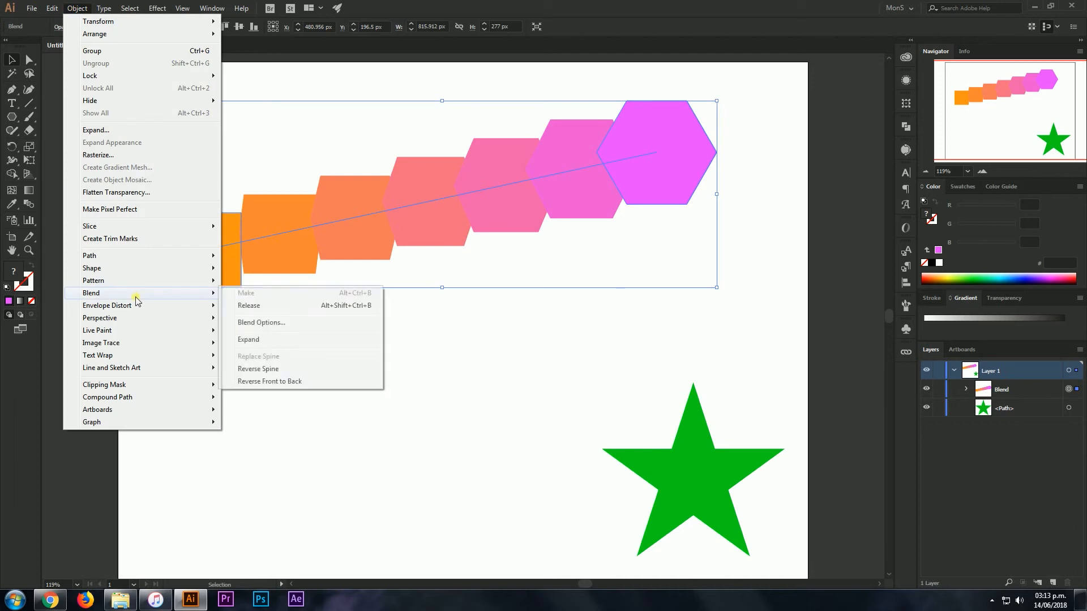
left_click(293, 339)
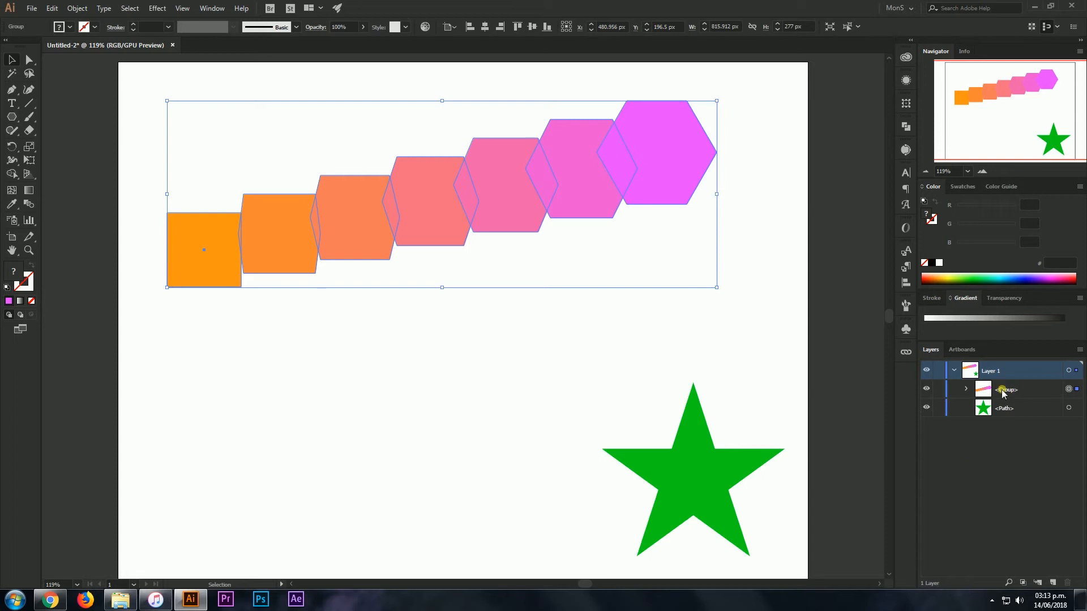
- Expand the group in the layer list and go through the separate paths between the hexagon and the square
left_click(1000, 423)
left_click(965, 390)
left_click(1036, 413)
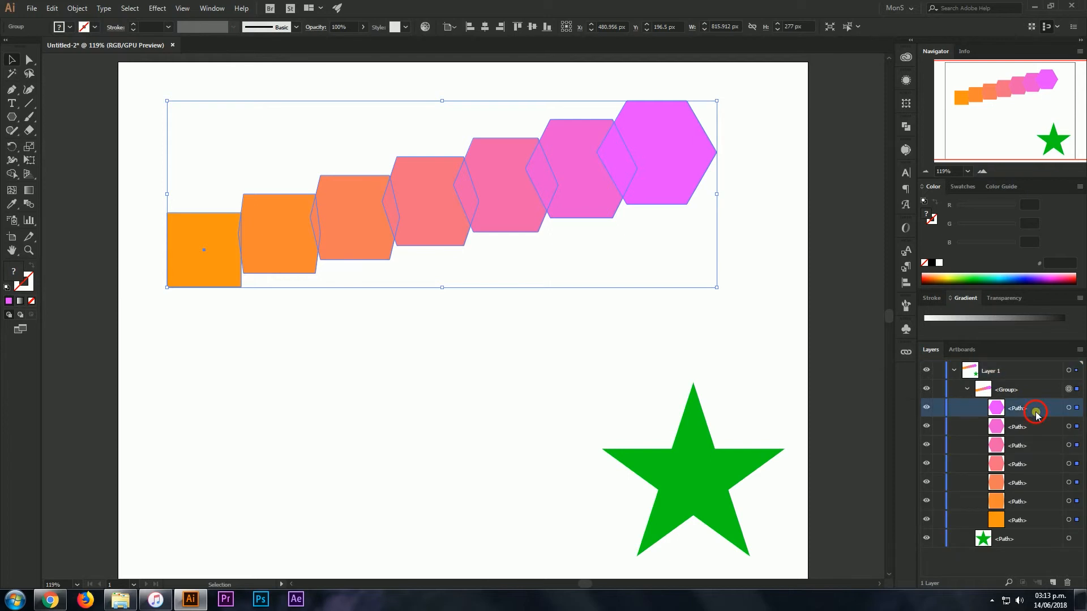
left_click(1037, 429)
left_click(1038, 446)
left_click(1039, 465)
left_click(1042, 483)
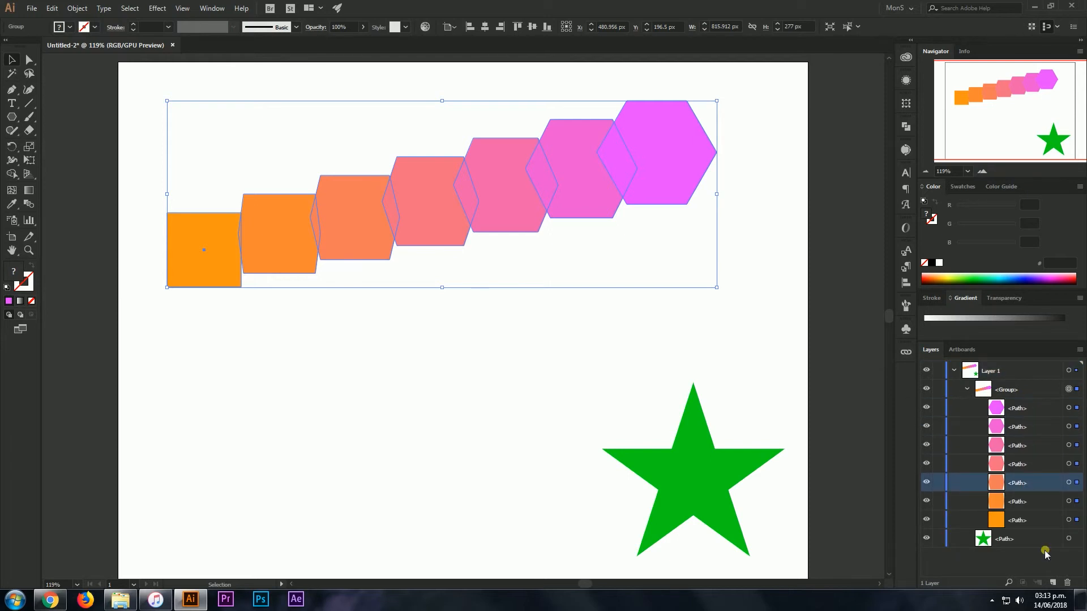
- Isolate the expanded group and spread its individual shapes apart across the artboard
double_click(522, 177)
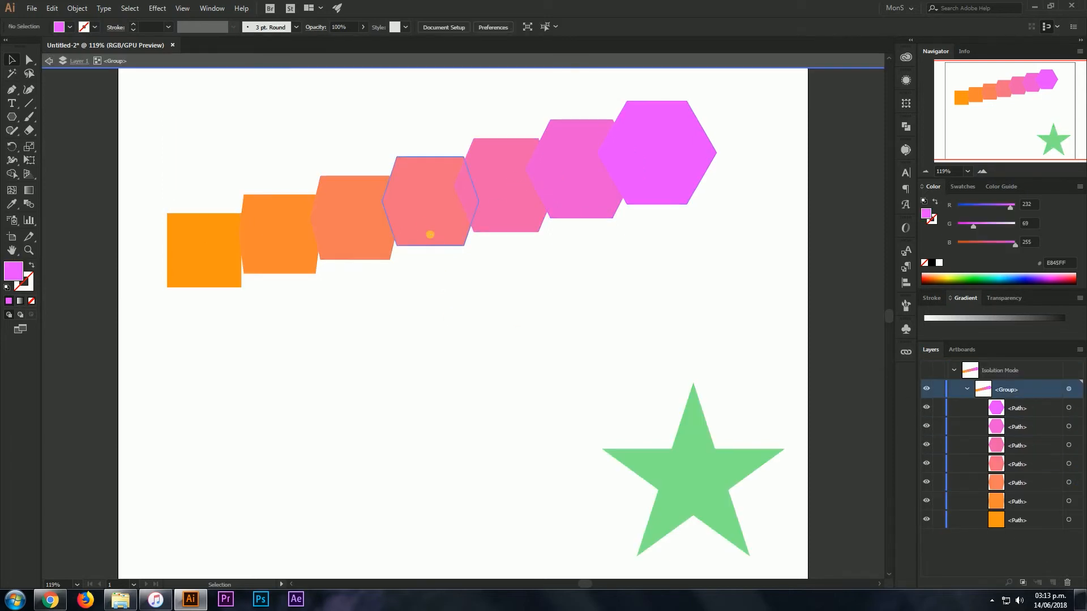
left_click_drag(425, 211, 452, 383)
left_click_drag(497, 233, 539, 299)
left_click_drag(550, 196, 525, 154)
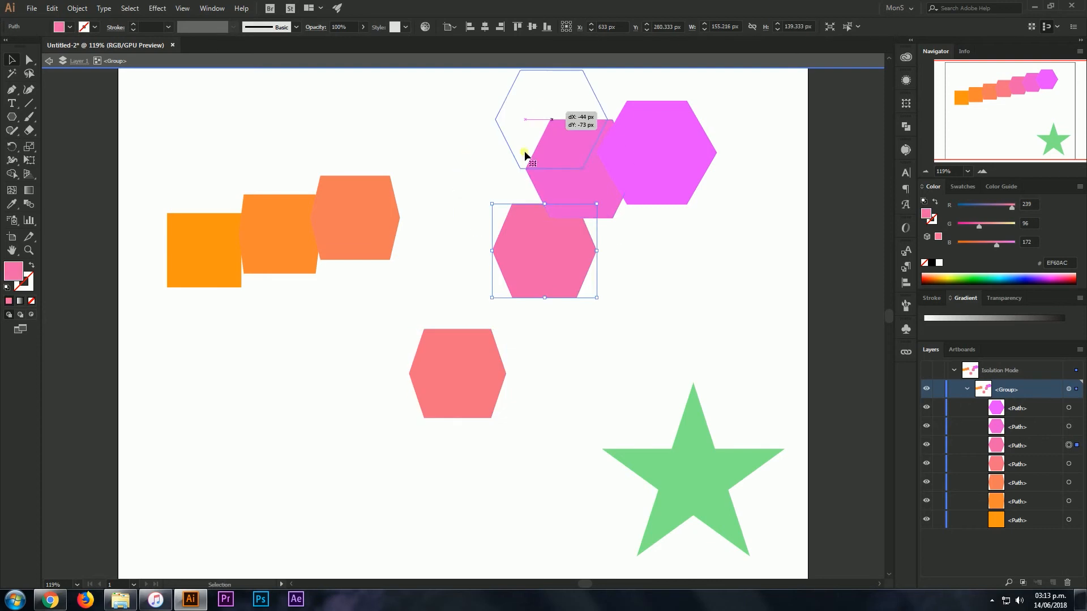
left_click_drag(556, 288, 566, 347)
mouse_move(524, 125)
left_mouse_down()
mouse_move(522, 151)
mouse_move(513, 117)
left_mouse_up()
left_click(563, 310)
left_click_drag(657, 153, 671, 204)
left_click_drag(355, 218, 365, 183)
left_click_drag(313, 232, 339, 301)
left_click_drag(215, 283, 211, 302)
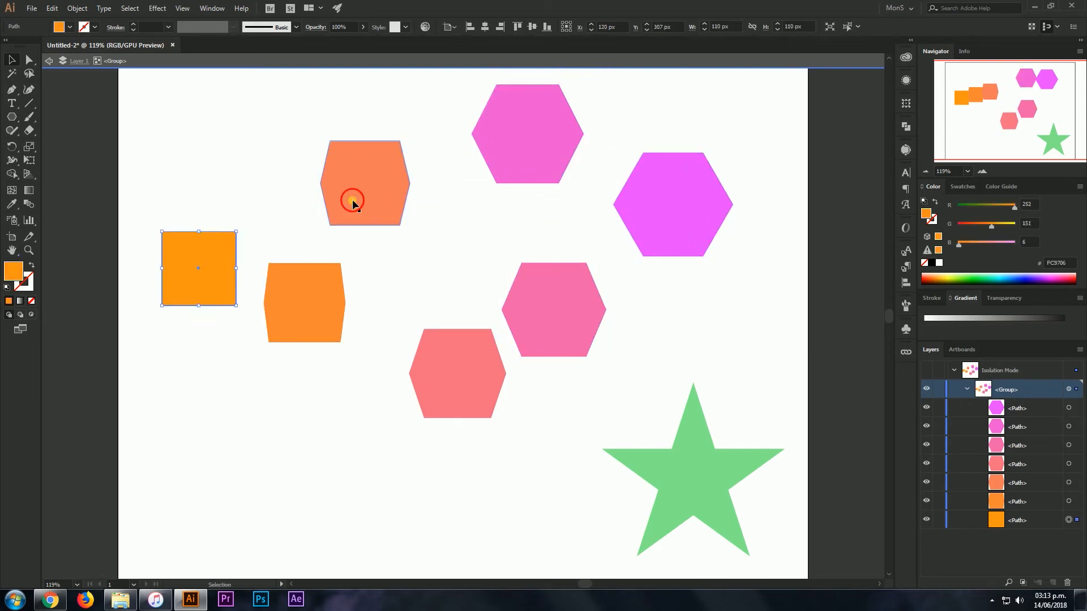
- Reposition the orange shapes within the isolated group, moving the square to about X 70 px, Y 190 px
left_click_drag(352, 199, 336, 168)
left_click_drag(325, 292, 347, 300)
left_click_drag(327, 126, 370, 151)
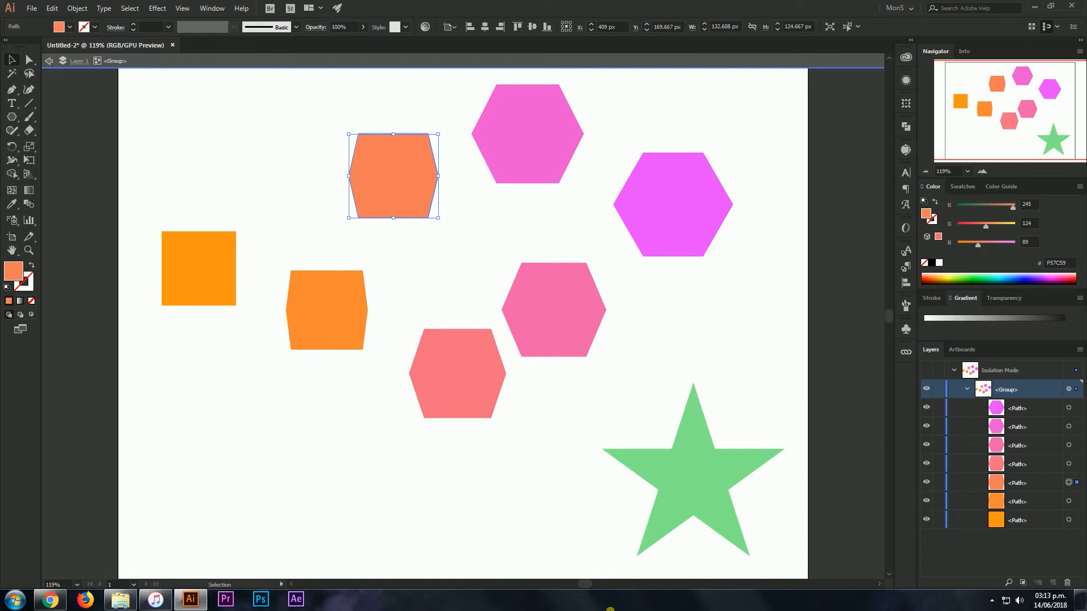
left_click_drag(201, 283, 168, 204)
left_click_drag(318, 347, 252, 290)
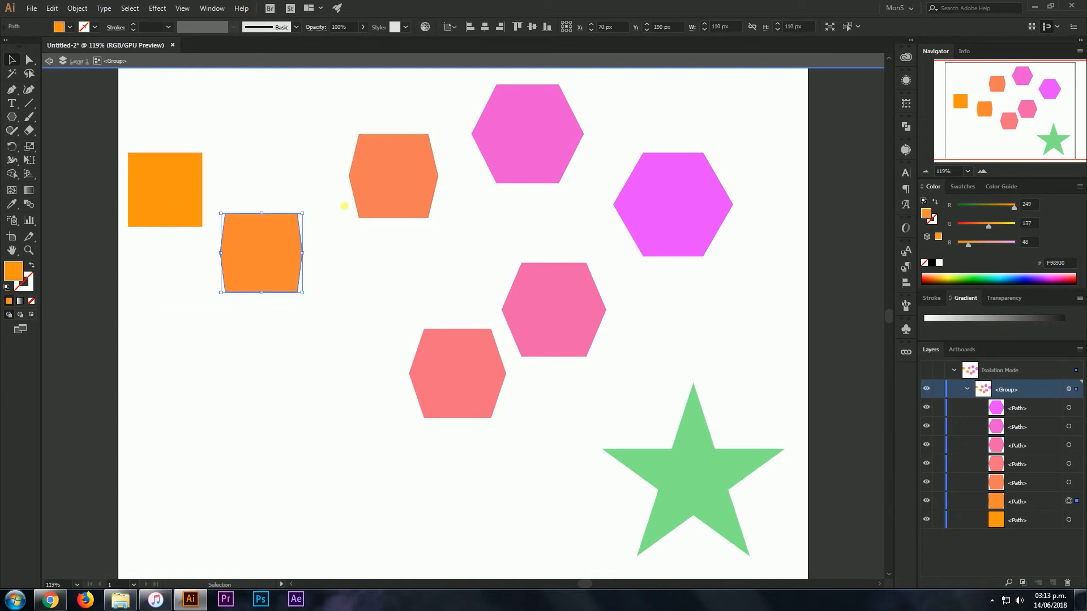
- Gather the shapes into a loose cluster in the upper-left part of the artboard and exit isolation mode
left_click_drag(347, 190, 256, 122)
left_click_drag(371, 171, 254, 122)
mouse_move(258, 255)
left_mouse_down()
mouse_move(233, 250)
mouse_move(261, 255)
mouse_move(244, 253)
left_mouse_up()
left_click_drag(254, 141, 236, 141)
left_click_drag(490, 146, 309, 207)
left_click_drag(440, 370, 395, 287)
left_click_drag(548, 278, 432, 89)
left_click_drag(668, 193, 512, 210)
left_click(725, 206)
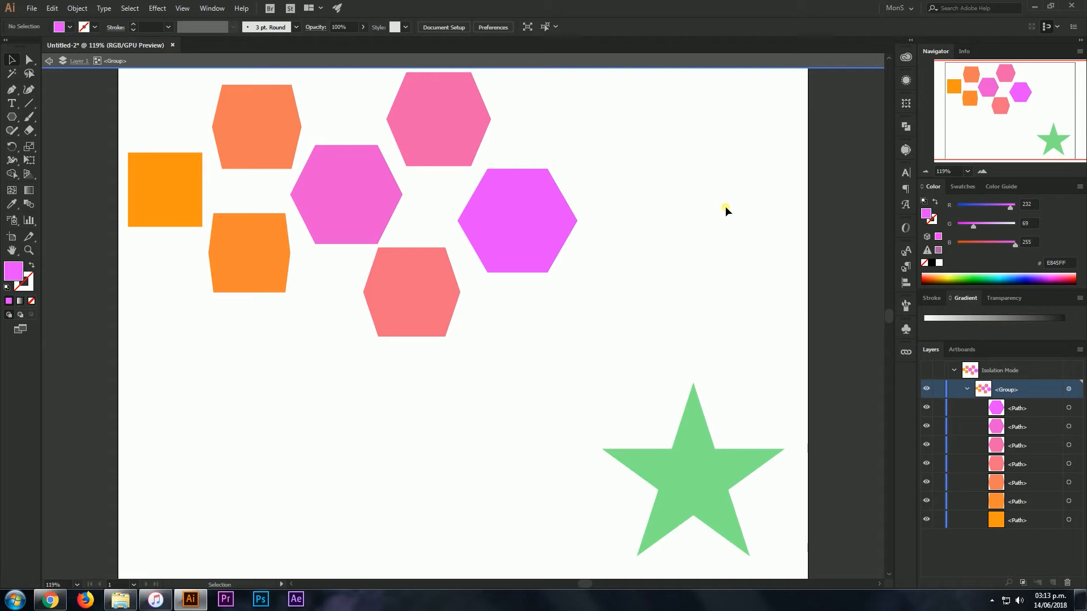
double_click(198, 361)
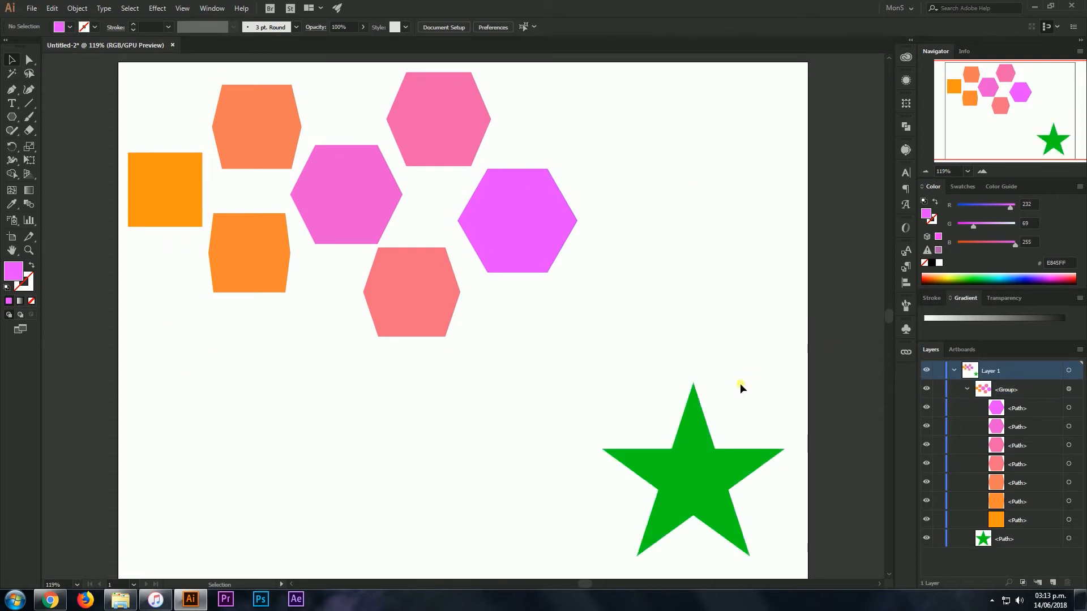
- Delete the group of separated shapes and move the green star up to about X 870 px, Y 200 px
left_click_drag(682, 146, 408, 297)
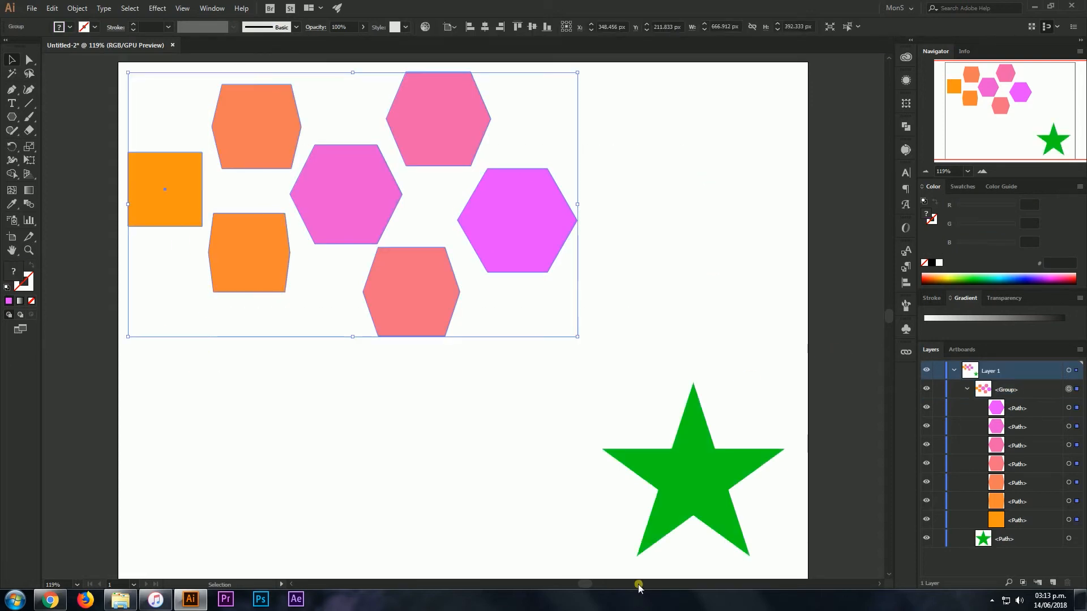
key("Delete")
left_click_drag(719, 472, 722, 198)
- Draw a rectangle about 147 by 133 px on the artboard's left side and fill it with yellow FFFC2E
left_click(11, 116)
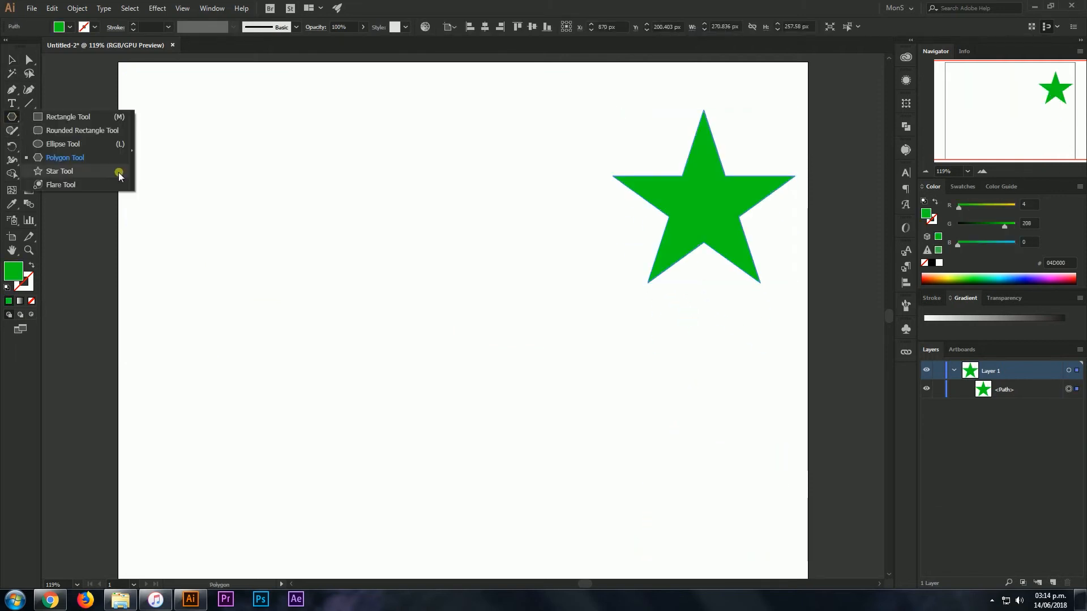
left_click(67, 116)
left_click_drag(169, 185, 268, 276)
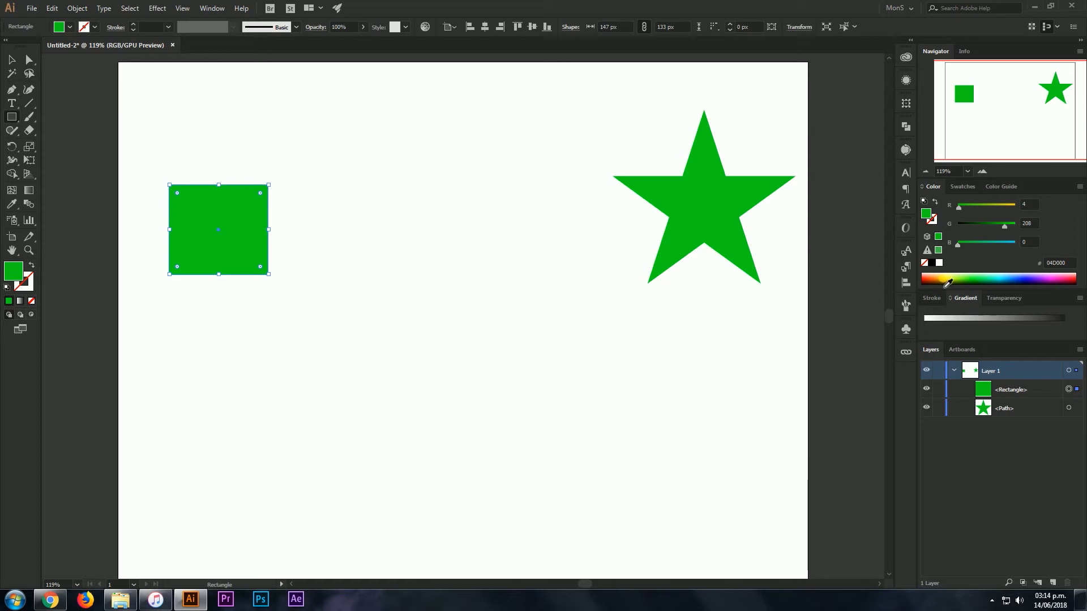
left_click(951, 283)
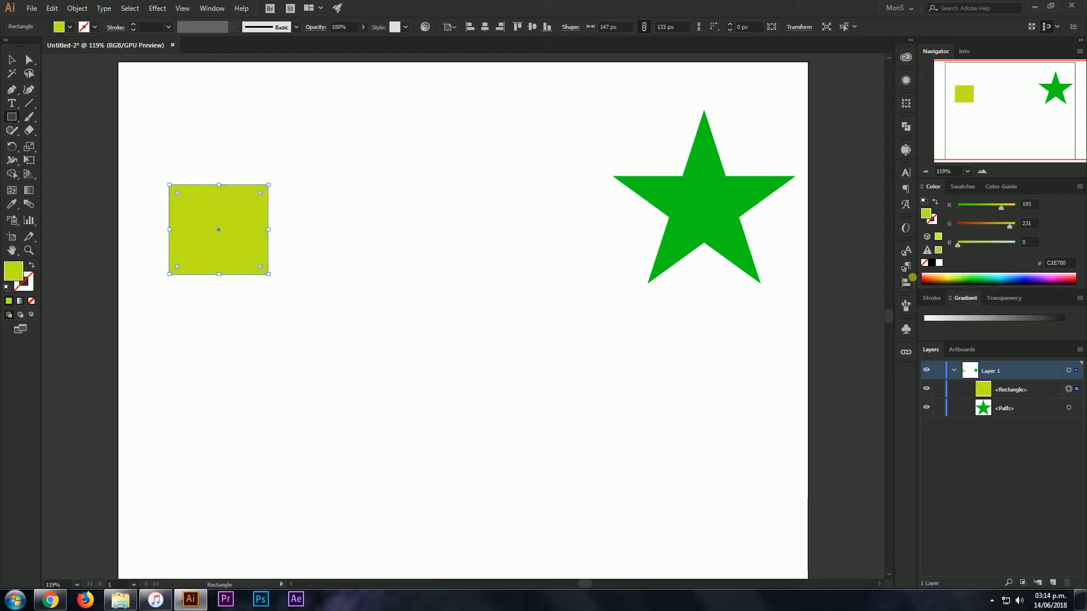
left_click(949, 281)
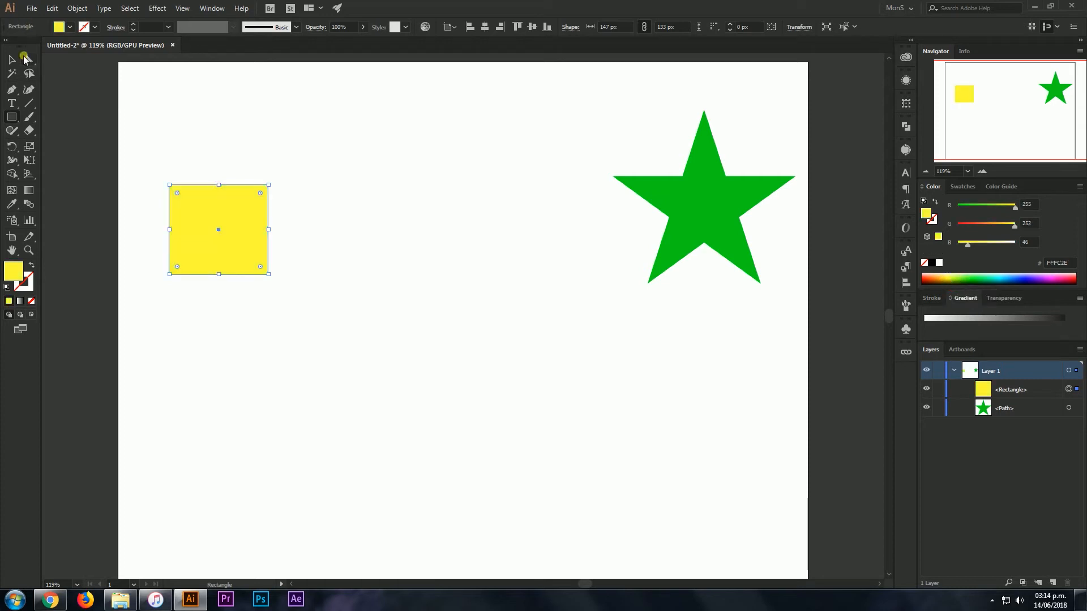
- Select the yellow rectangle and the green star and make a blend between them
left_click(11, 60)
left_click_drag(206, 117, 606, 350)
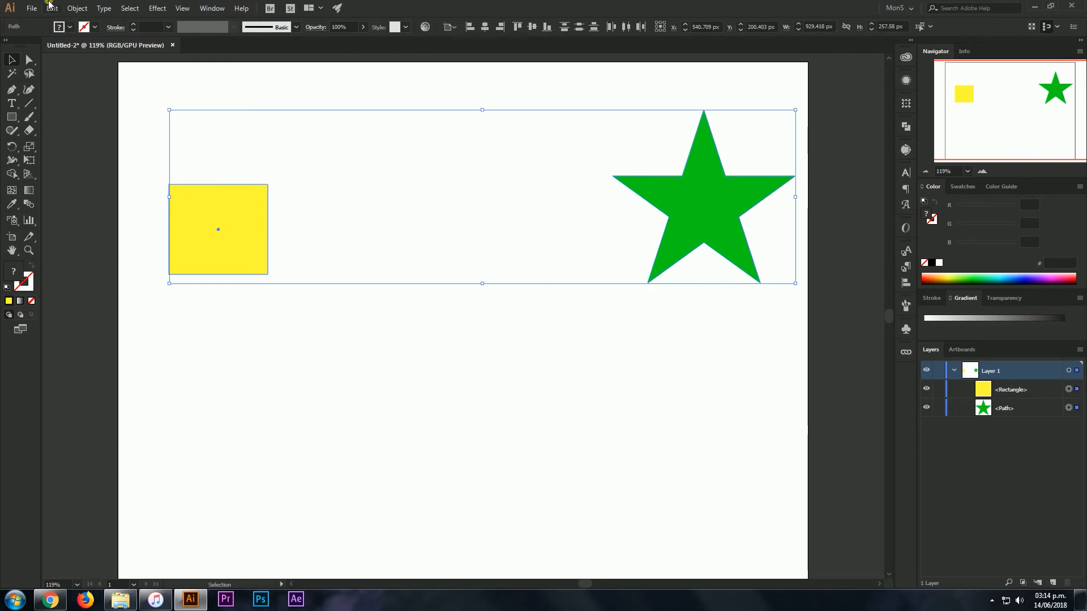
left_click(82, 17)
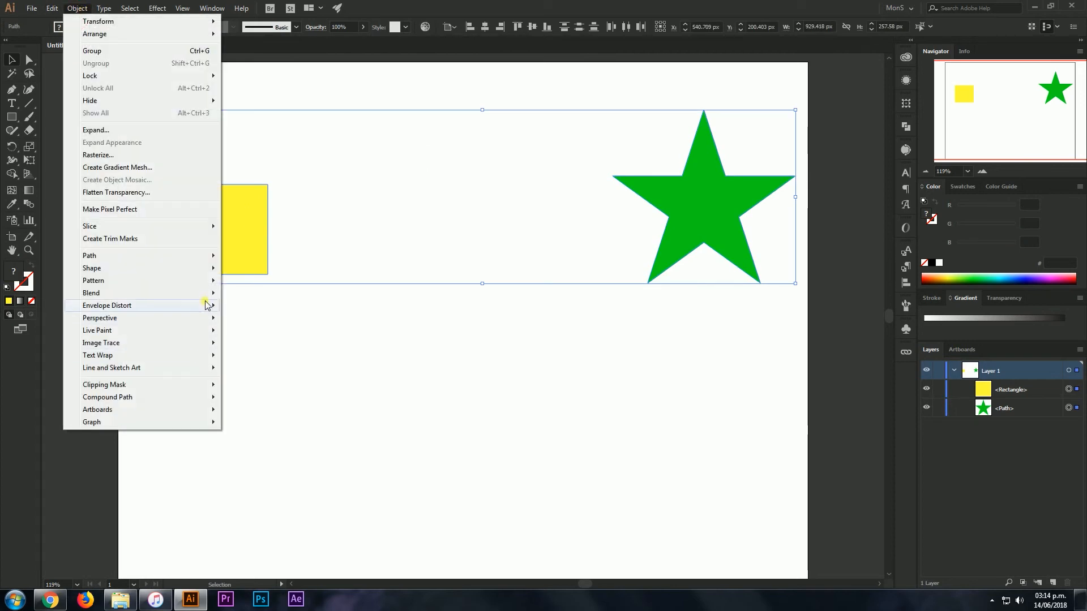
mouse_move(215, 294)
left_click(266, 289)
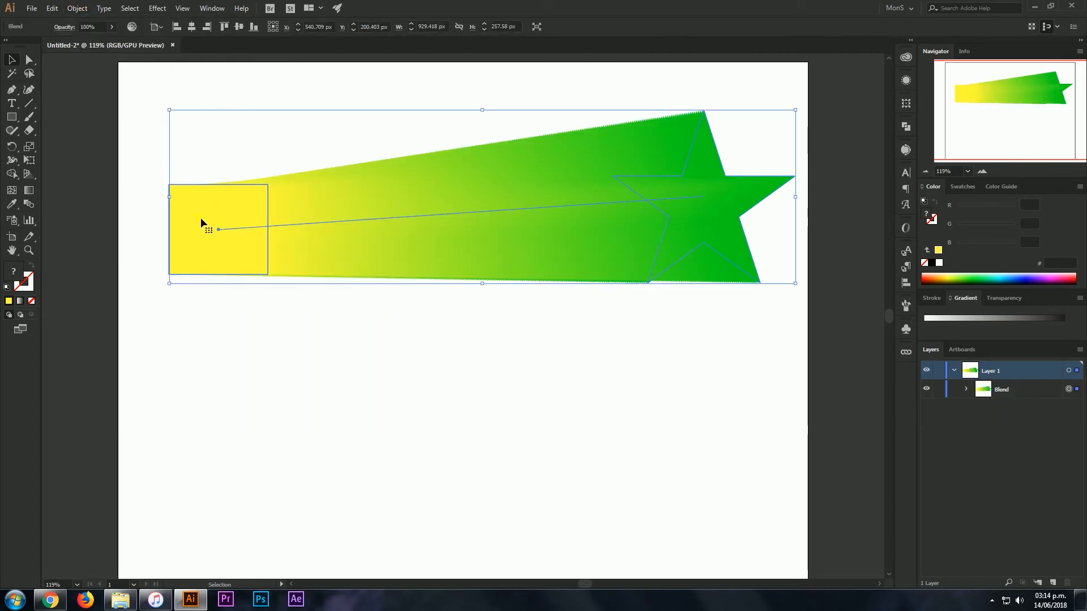
- Move the rectangle-to-star blend to about X 526 px, Y 166 px and deselect it
left_click_drag(695, 187, 695, 188)
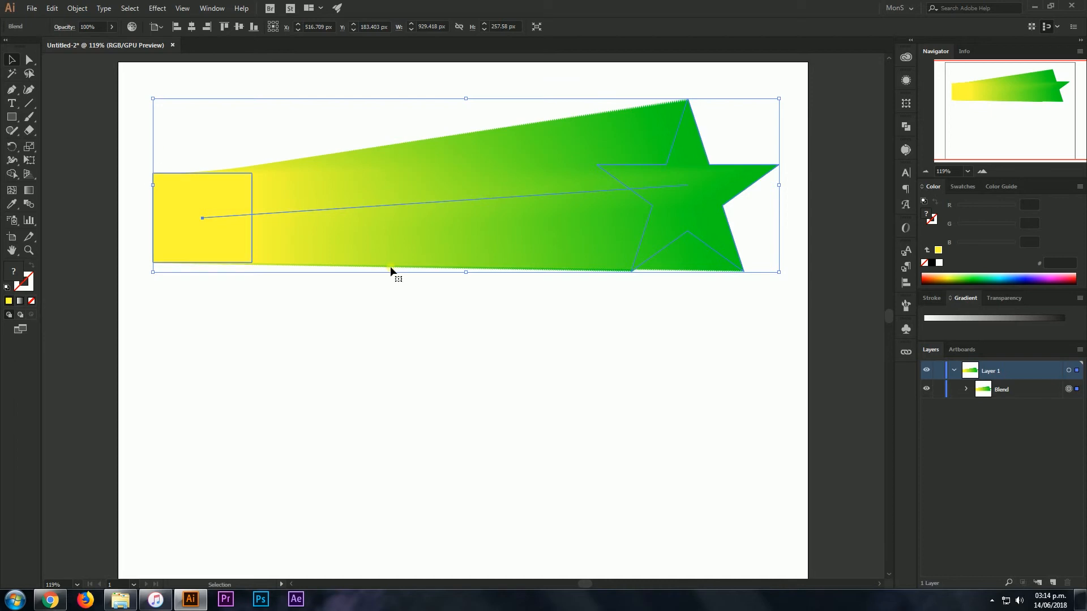
left_click_drag(446, 220, 468, 216)
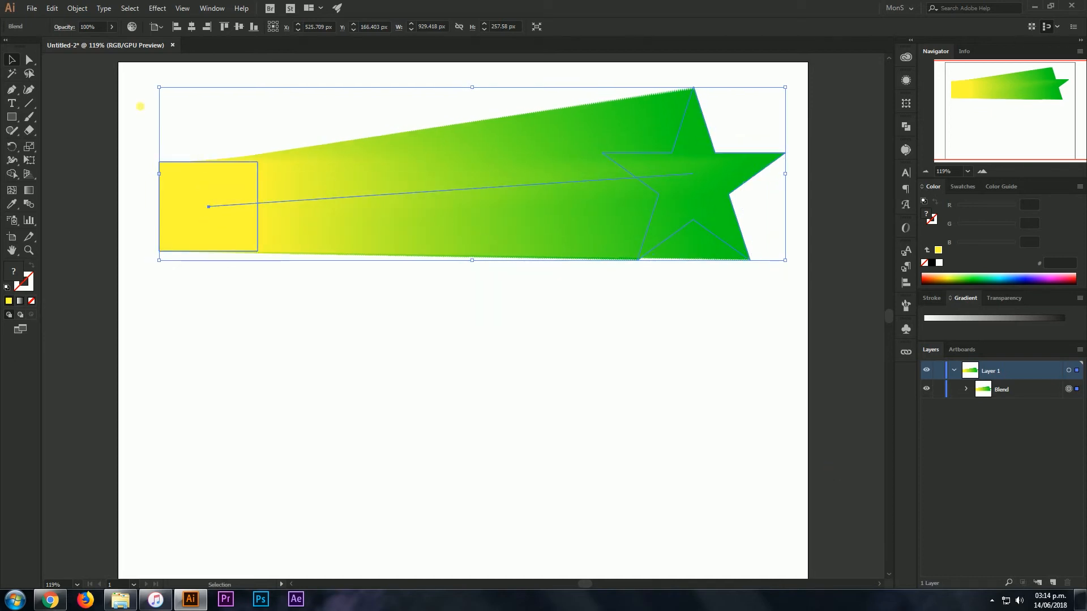
left_click(142, 85)
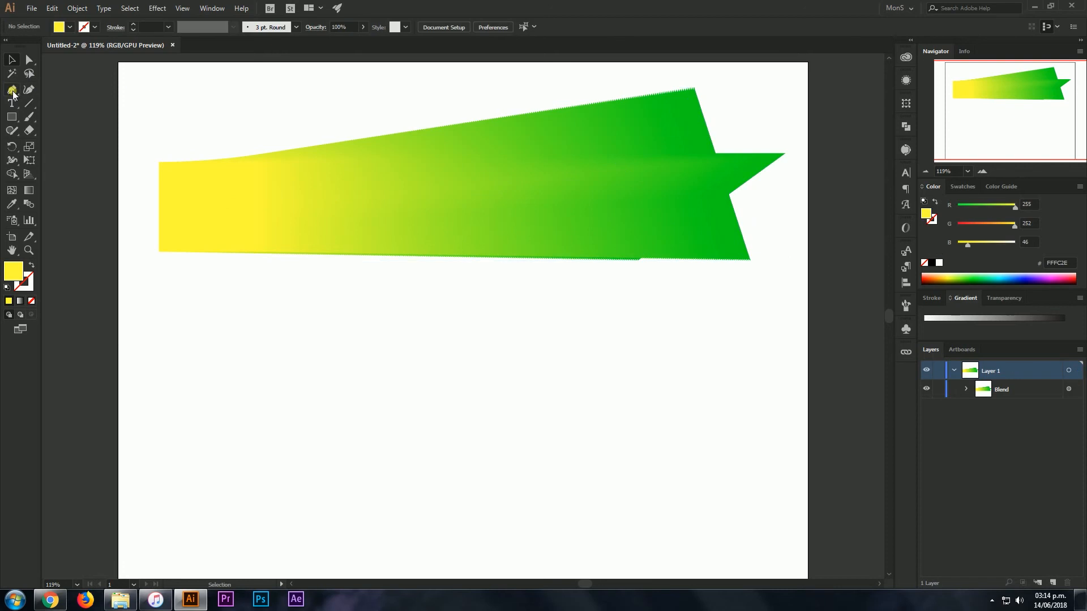
- Draw an open S-shaped path with the Pen tool below the blend, running from upper left to lower right
left_click(12, 89)
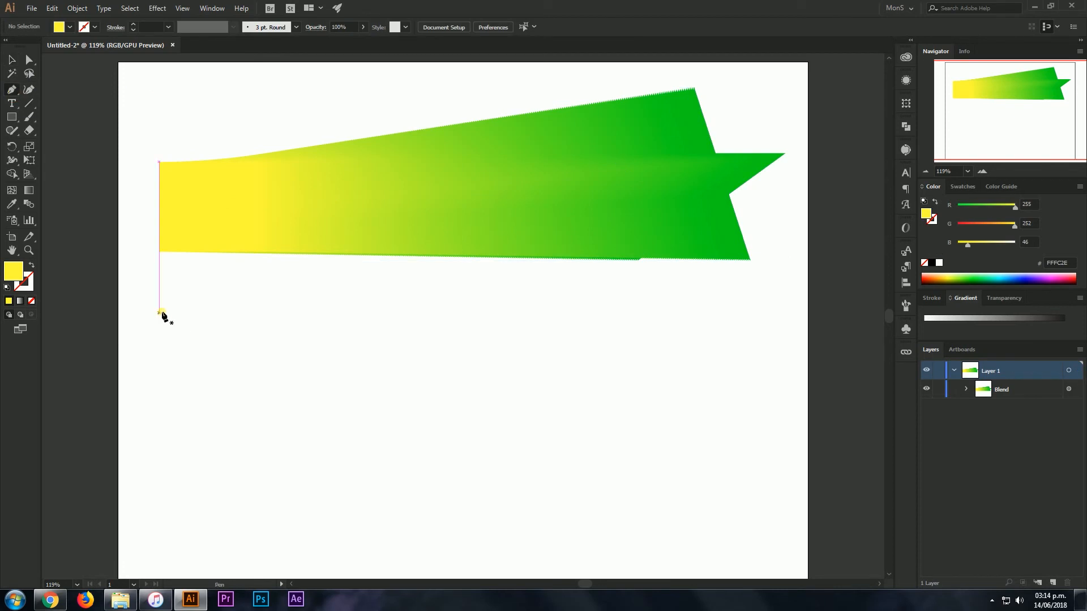
left_click(147, 285)
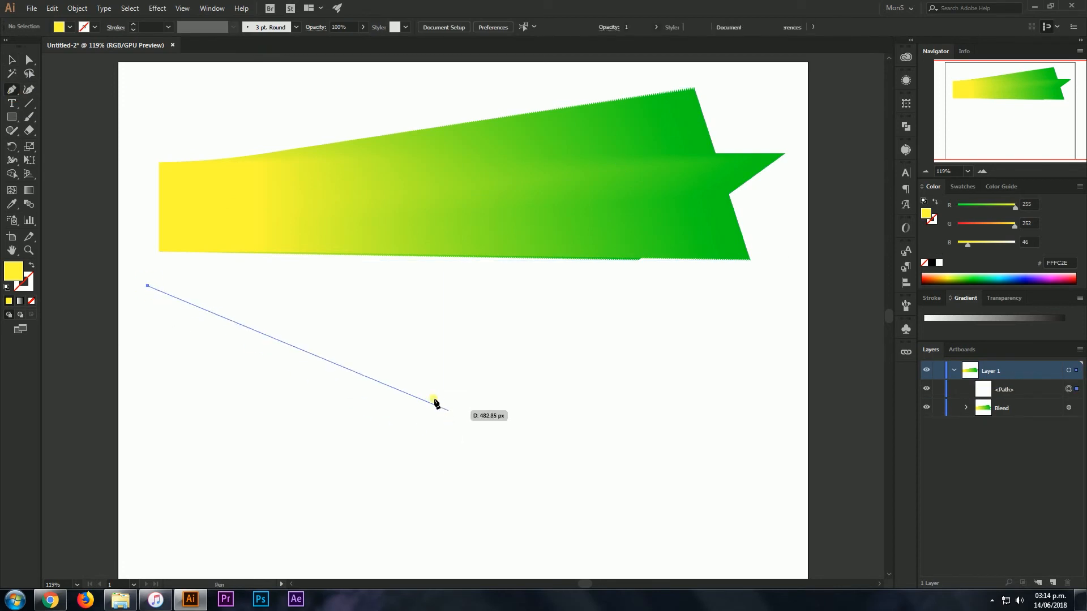
left_click_drag(429, 395, 569, 524)
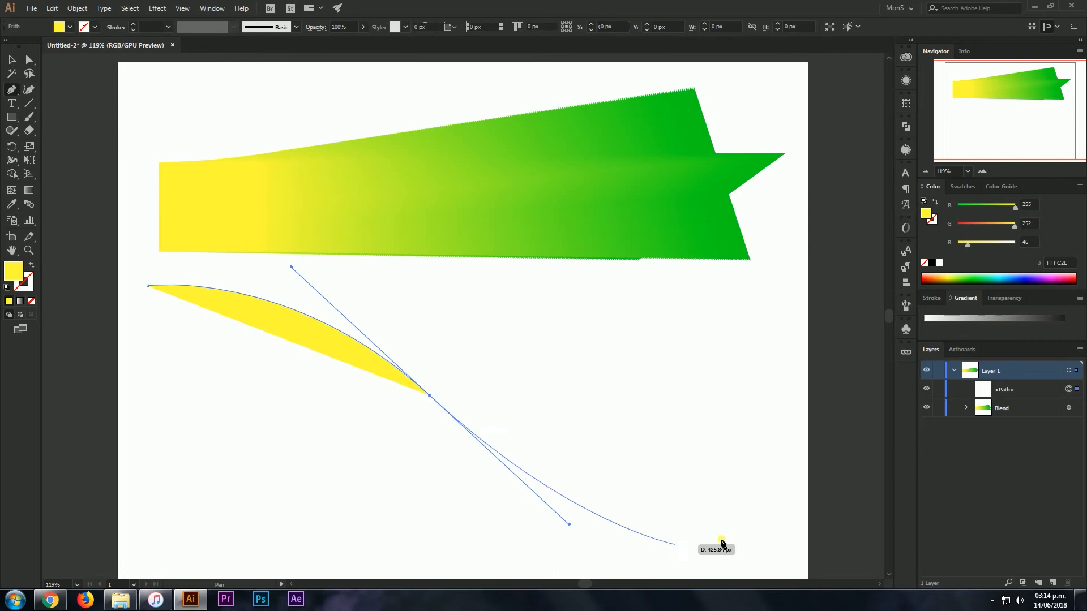
left_click_drag(775, 538, 73, 136)
- Reshape the S-shaped path by adjusting its middle anchor point and handle into deeper curves, about 932 by 386 px overall
key("a")
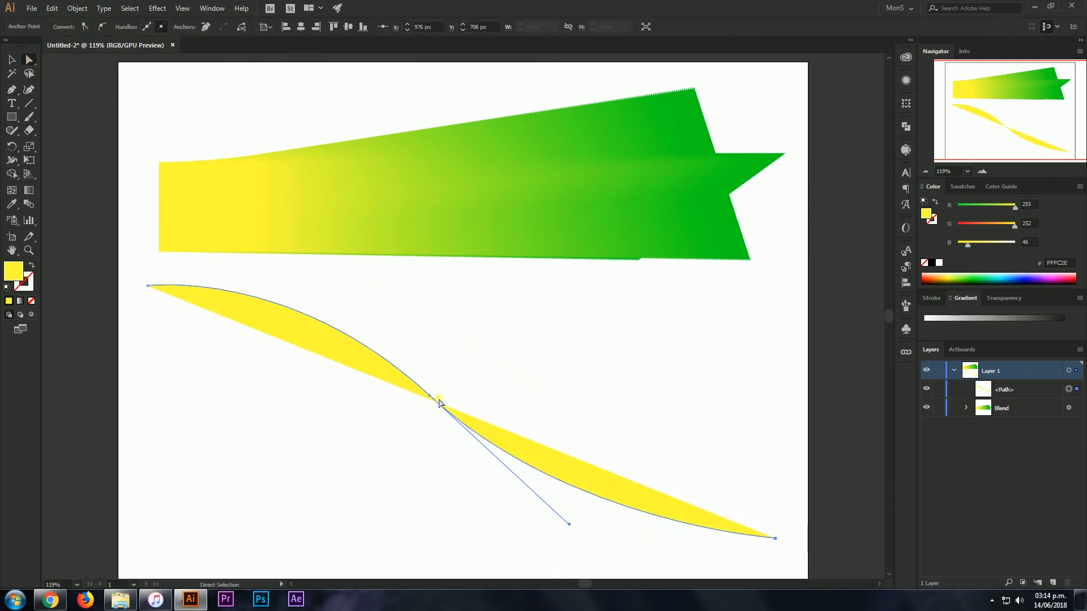
left_click_drag(428, 398, 412, 420)
left_click_drag(273, 292, 309, 253)
left_click_drag(412, 419, 428, 405)
left_click(561, 369)
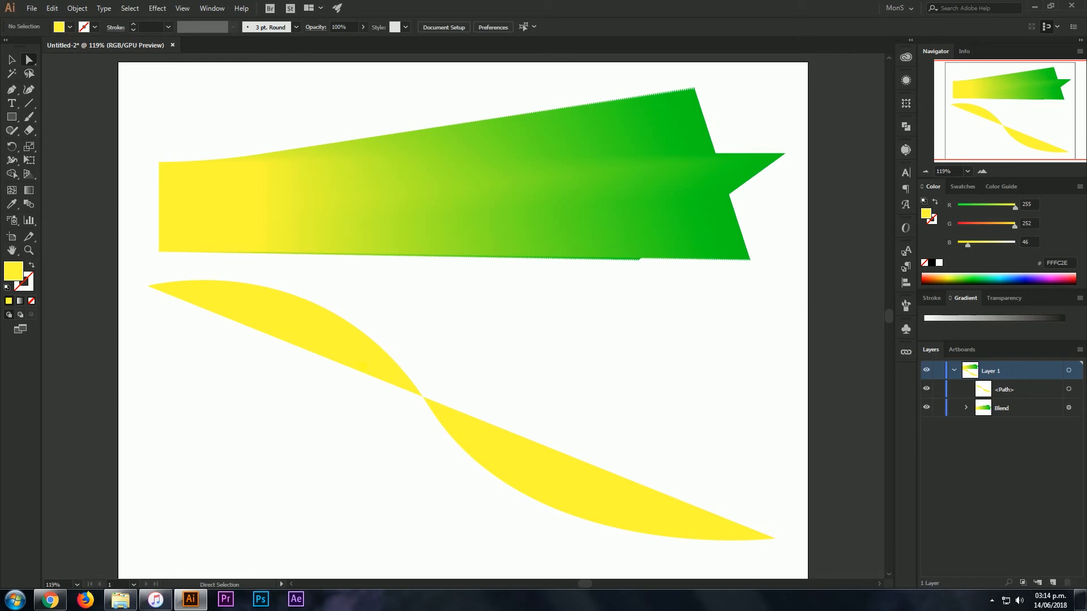
- Give the S-shaped path no fill and a 1 pt black stroke
left_click(360, 354)
left_click(32, 265)
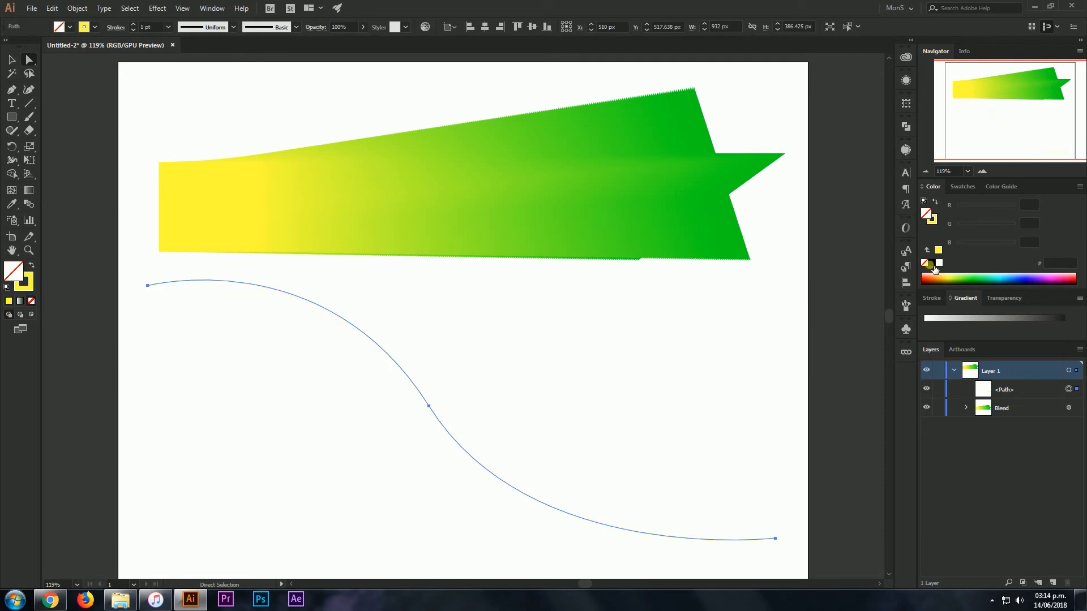
left_click(934, 264)
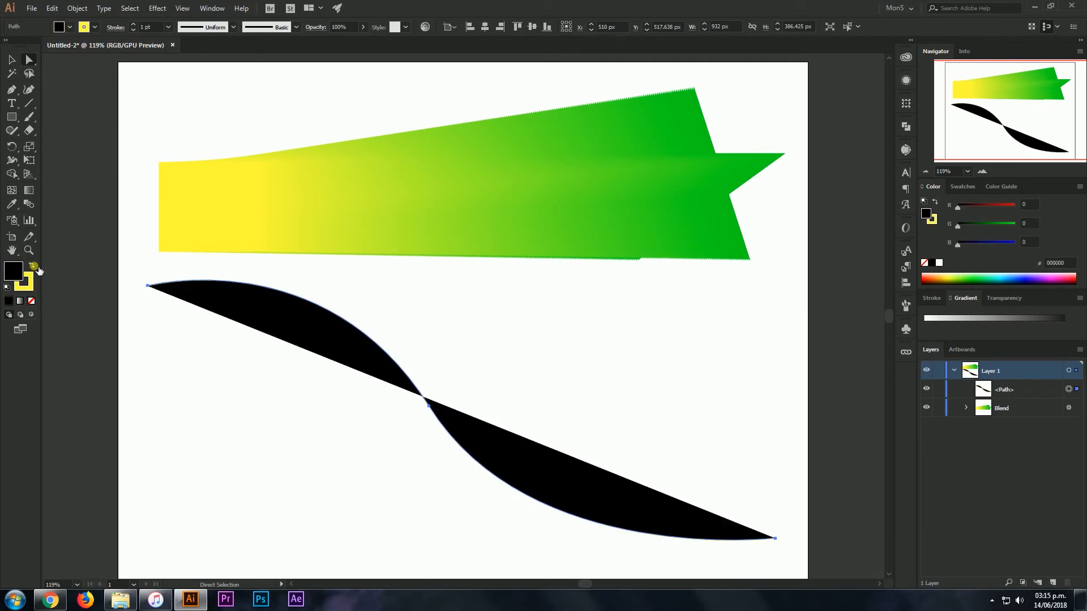
left_click(33, 266)
left_click(31, 301)
left_click(520, 369)
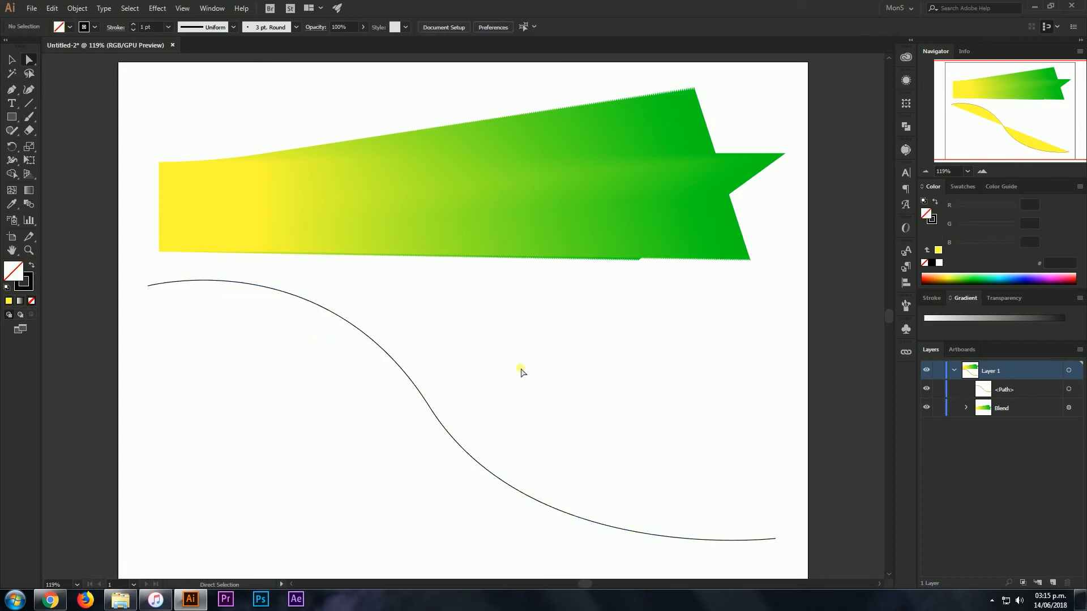
- Select the rectangle-to-star blend together with the S-shaped path and replace the blend's spine with that path
left_click(14, 57)
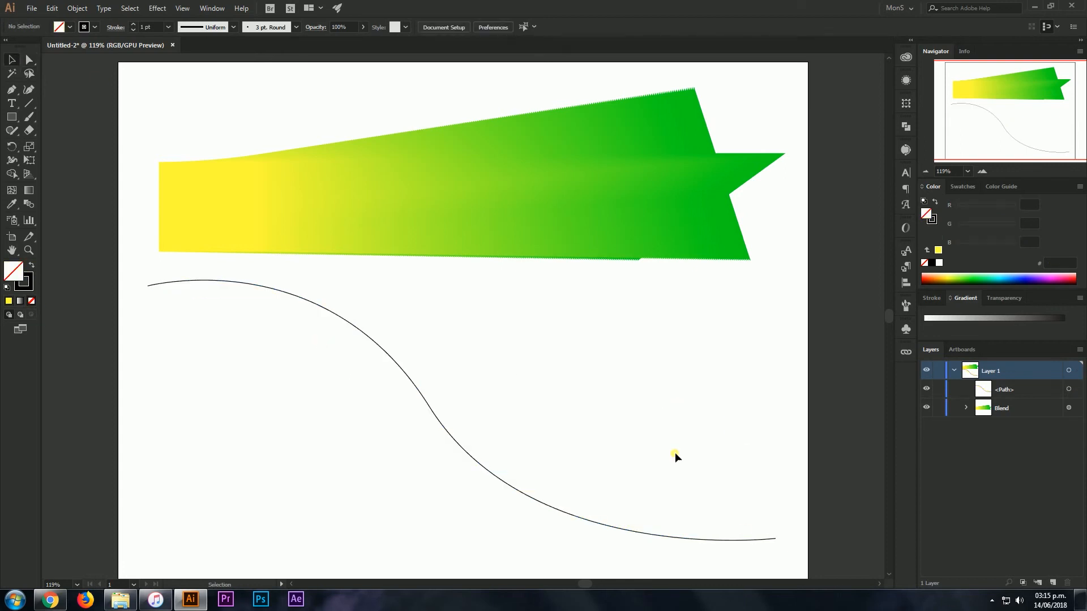
left_click(353, 321)
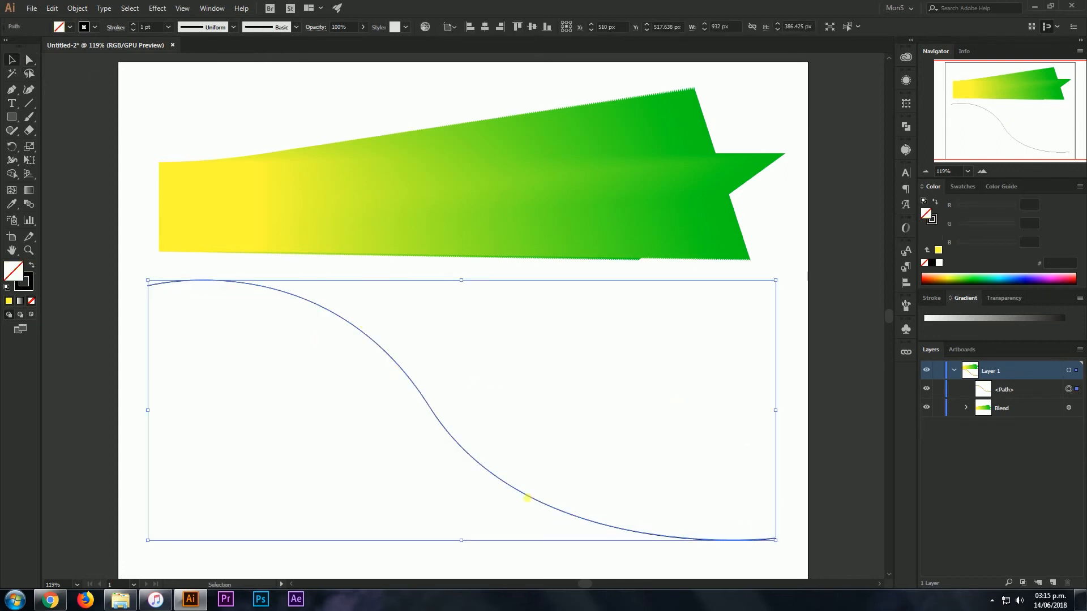
left_click(395, 165)
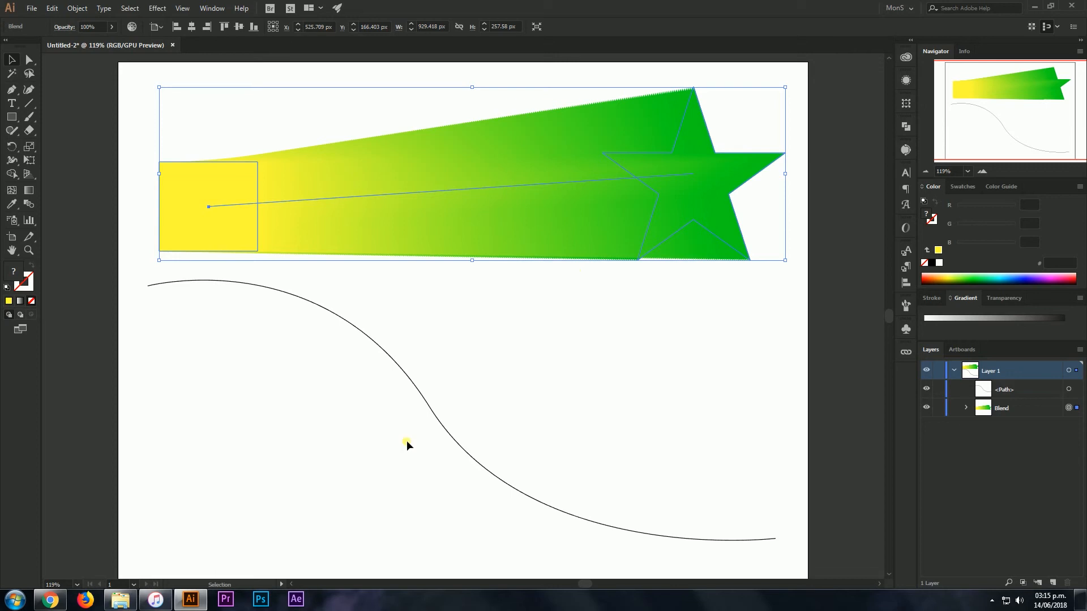
left_click(395, 466)
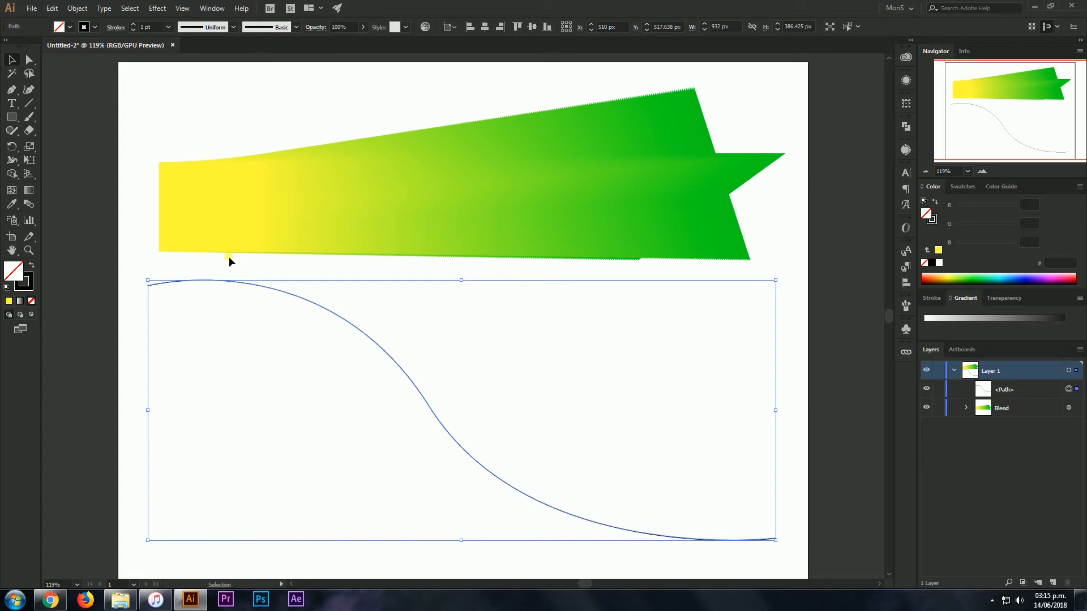
left_click(415, 422)
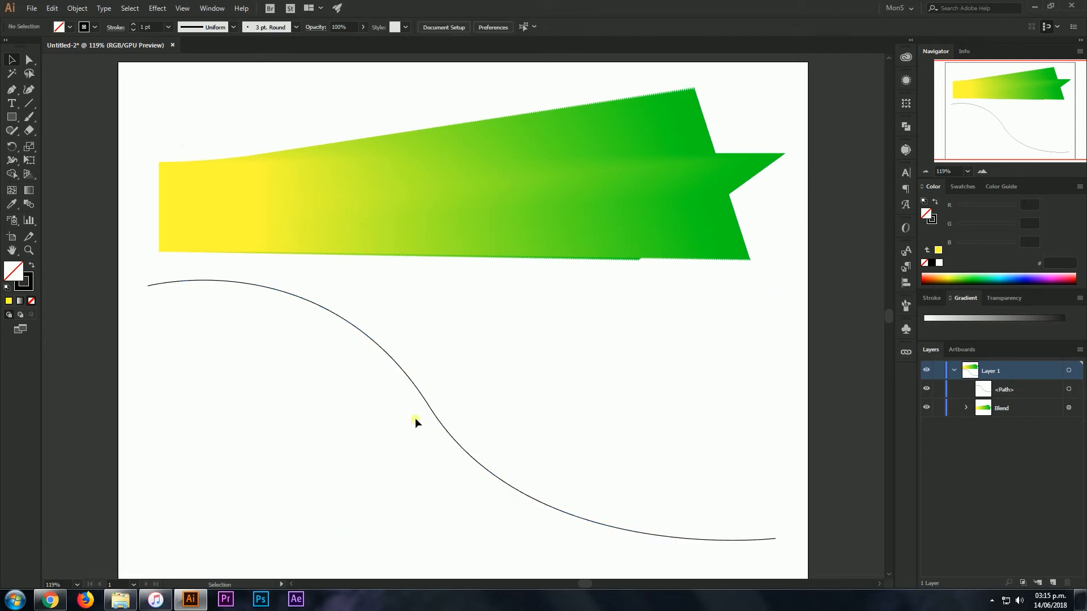
key("ctrl+a")
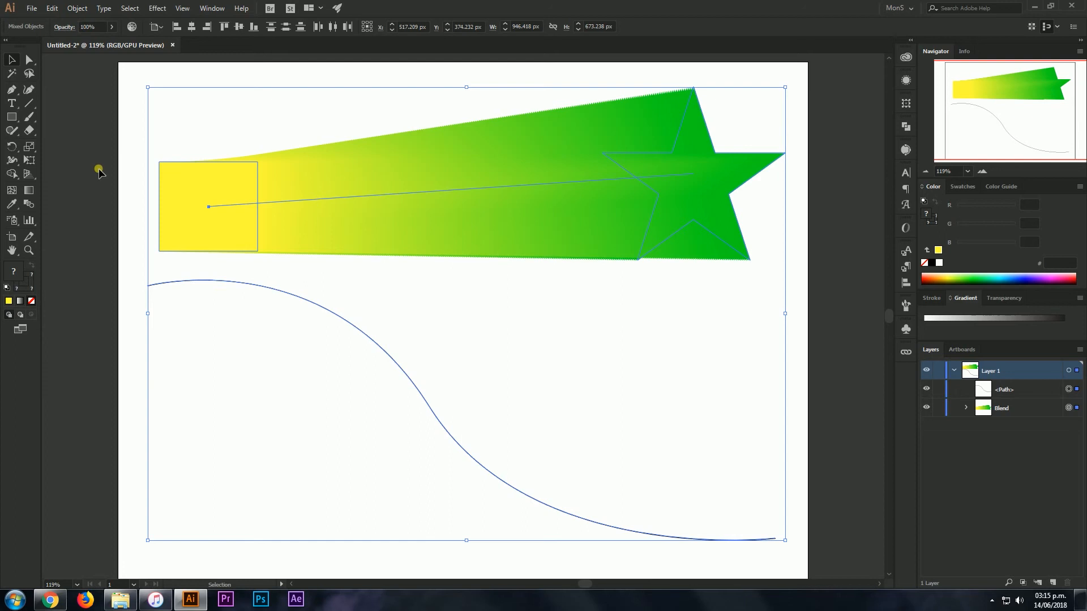
left_click(77, 8)
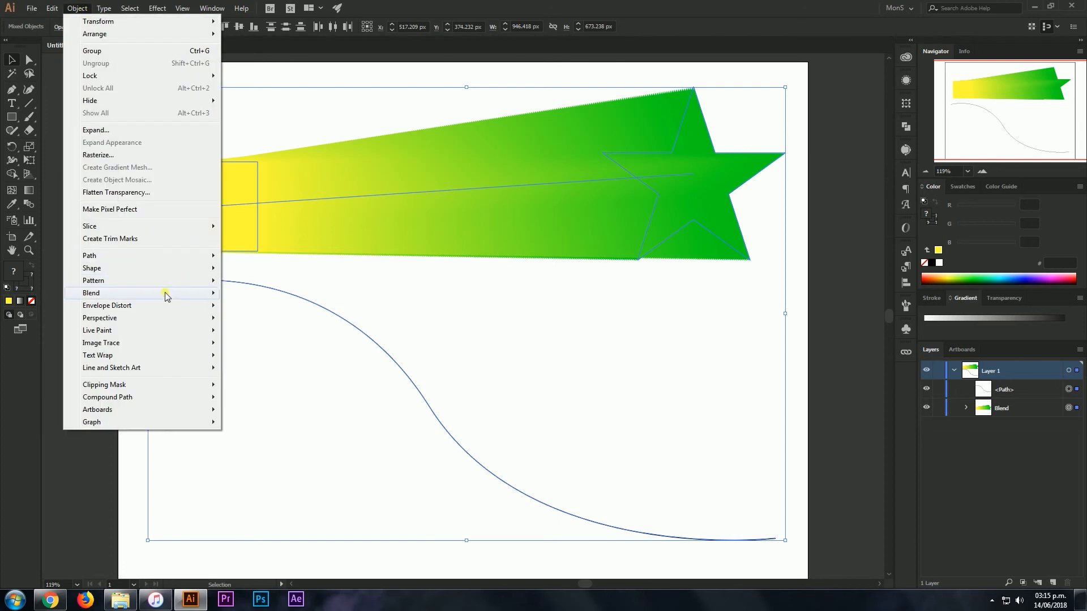
mouse_move(205, 295)
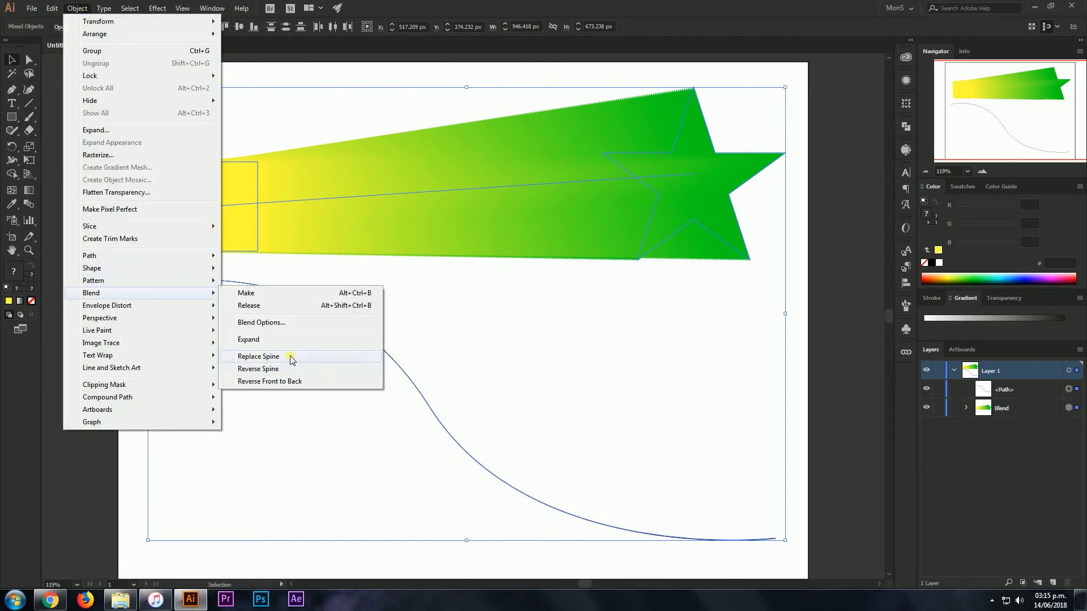
left_click(320, 357)
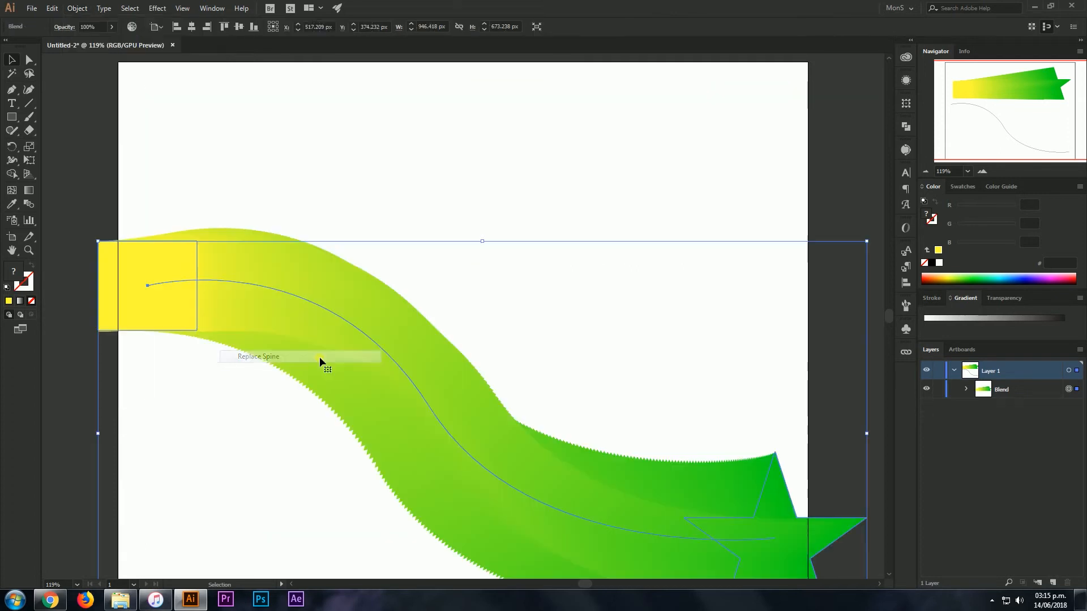
- Move the curved blend up to about X 541 px, Y 384 px, expand its layer contents and highlight its spine path
left_click_drag(413, 367, 410, 267)
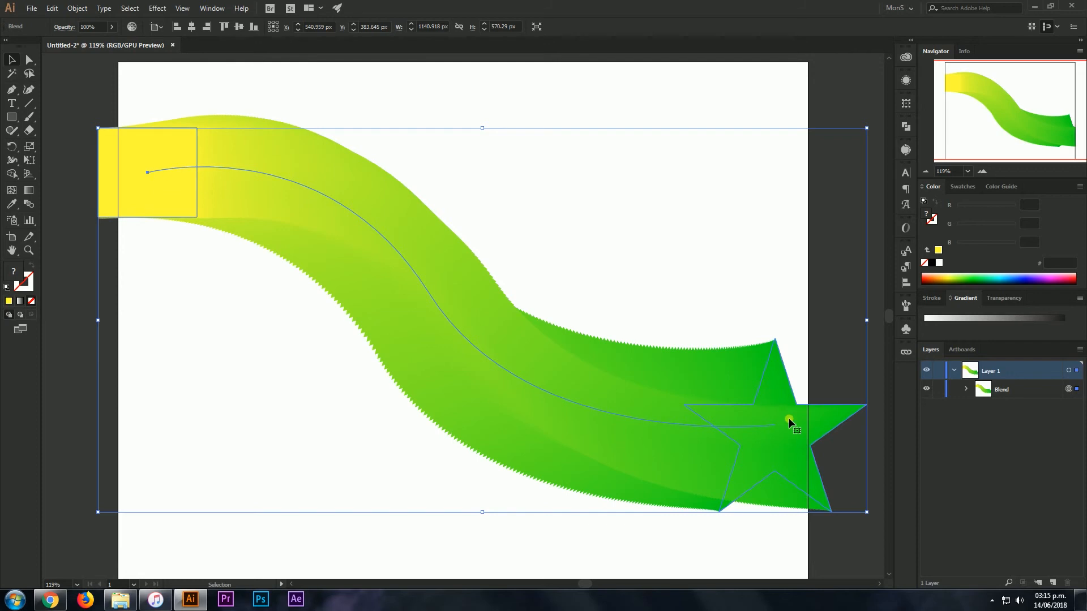
left_click(966, 389)
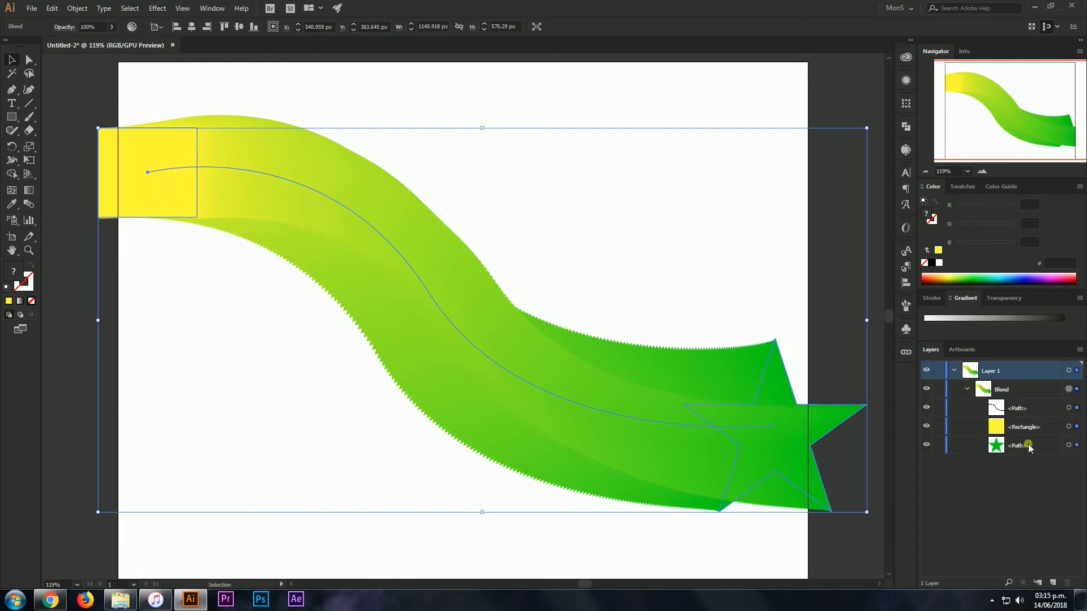
left_click(1040, 413)
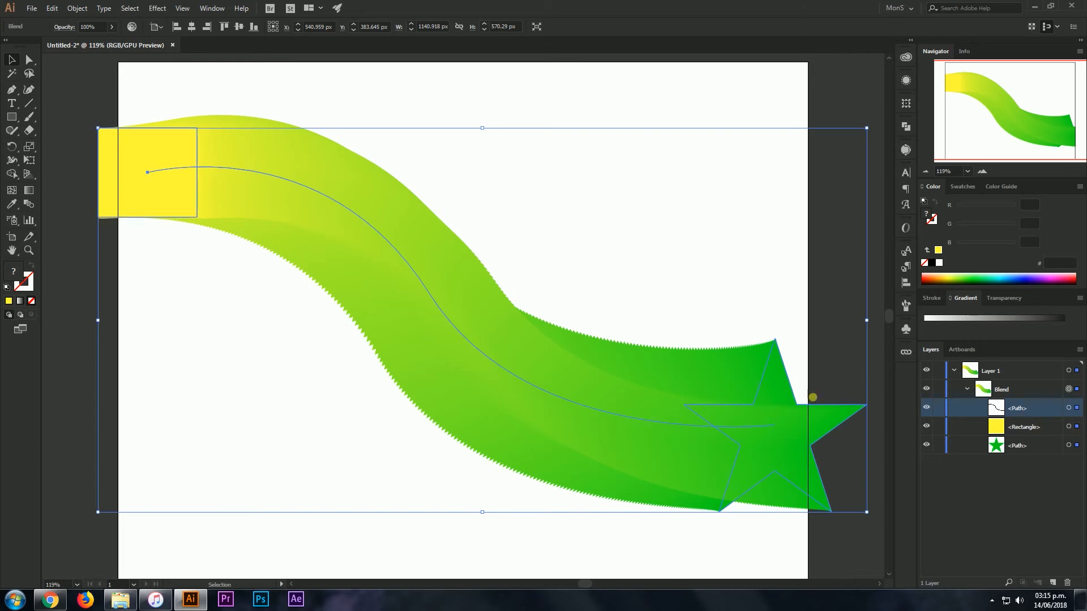
- Narrow the curved blend from both sides to about 991 px wide so it fits within the artboard
left_click_drag(99, 325, 132, 325)
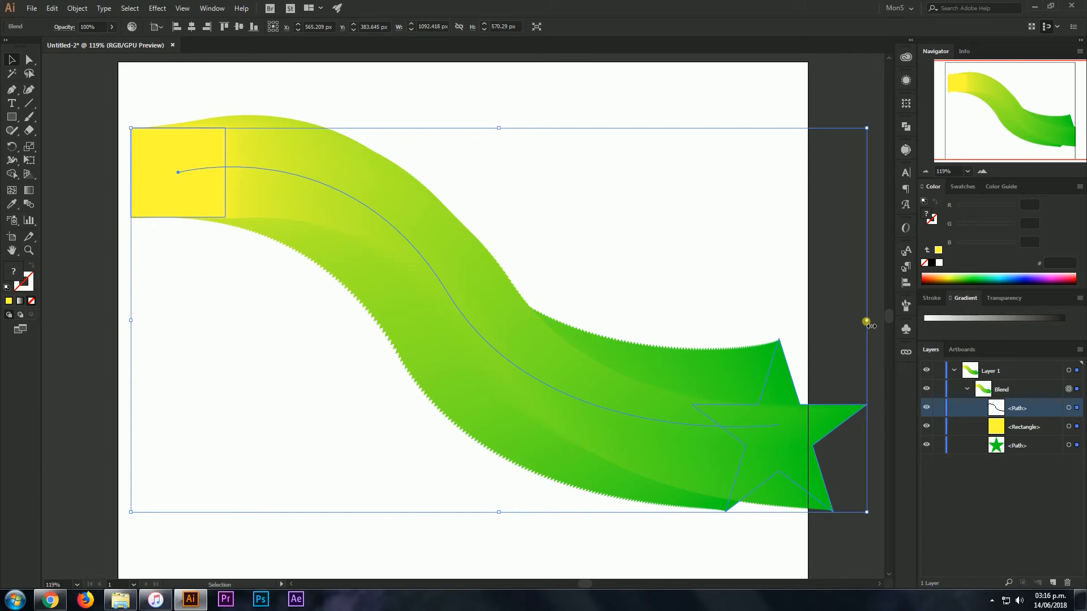
left_click_drag(866, 322, 797, 327)
mouse_move(1084, 608)
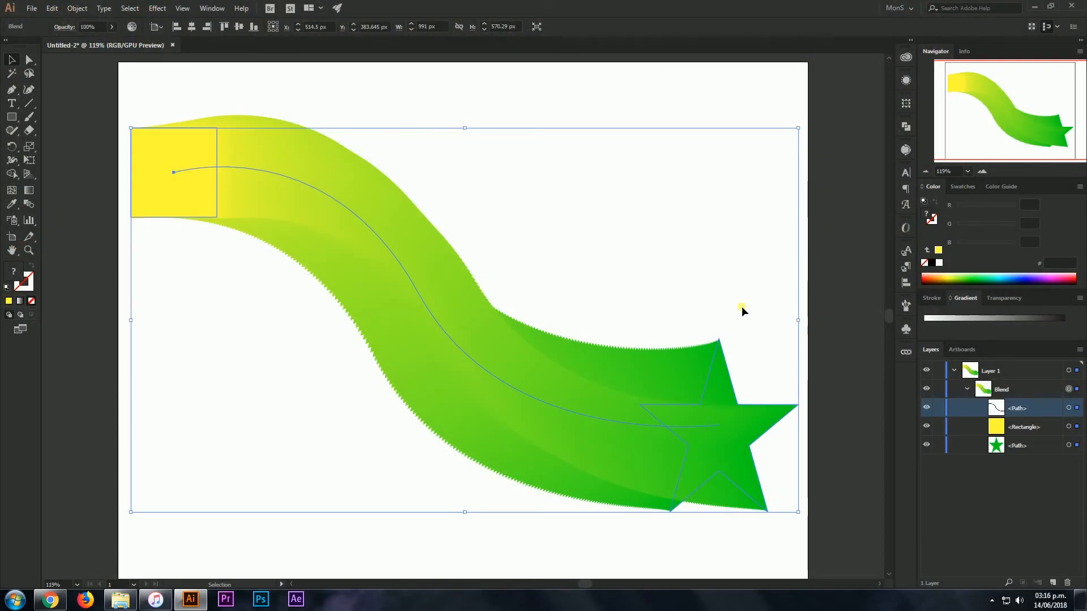
- Delete the curved blend from the artboard
left_click(181, 104)
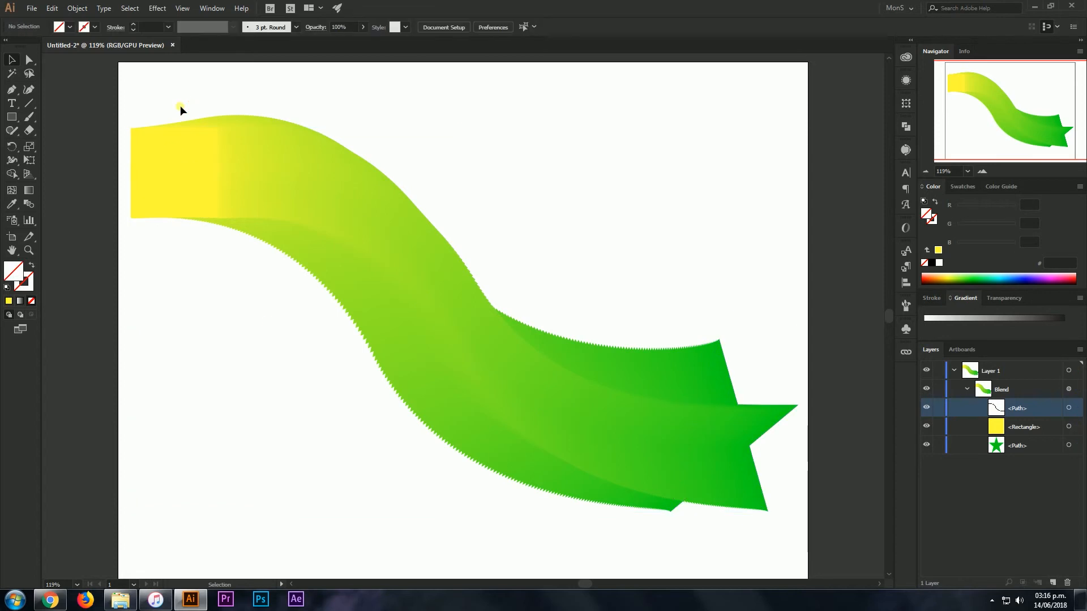
left_click(215, 201)
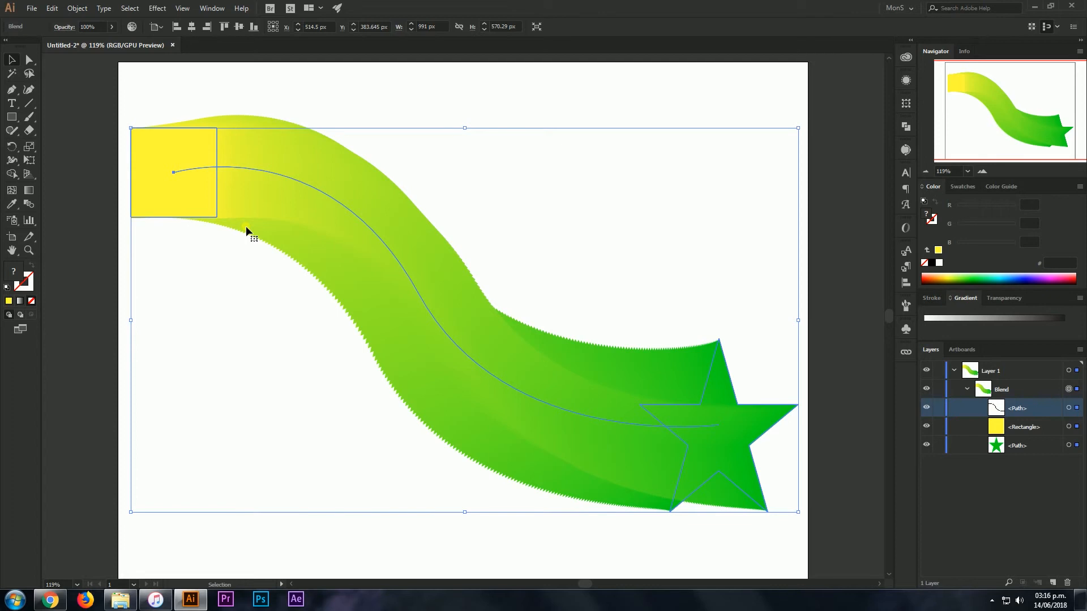
key("Delete")
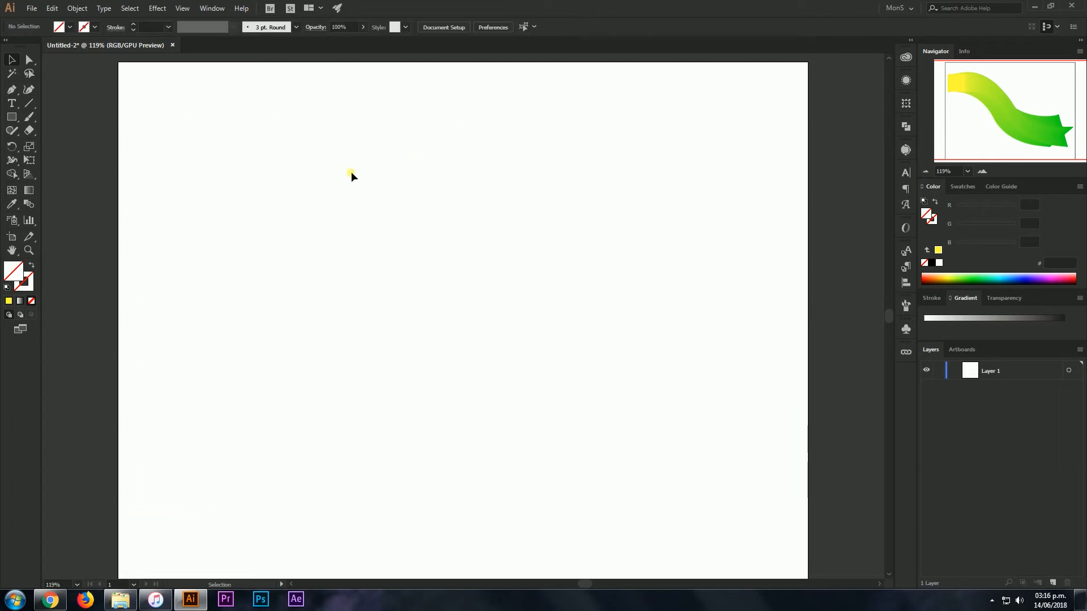
- Draw a circle 168 px in diameter near the artboard's upper-left corner with no fill and a red D01600 stroke
left_click_drag(11, 117, 42, 144)
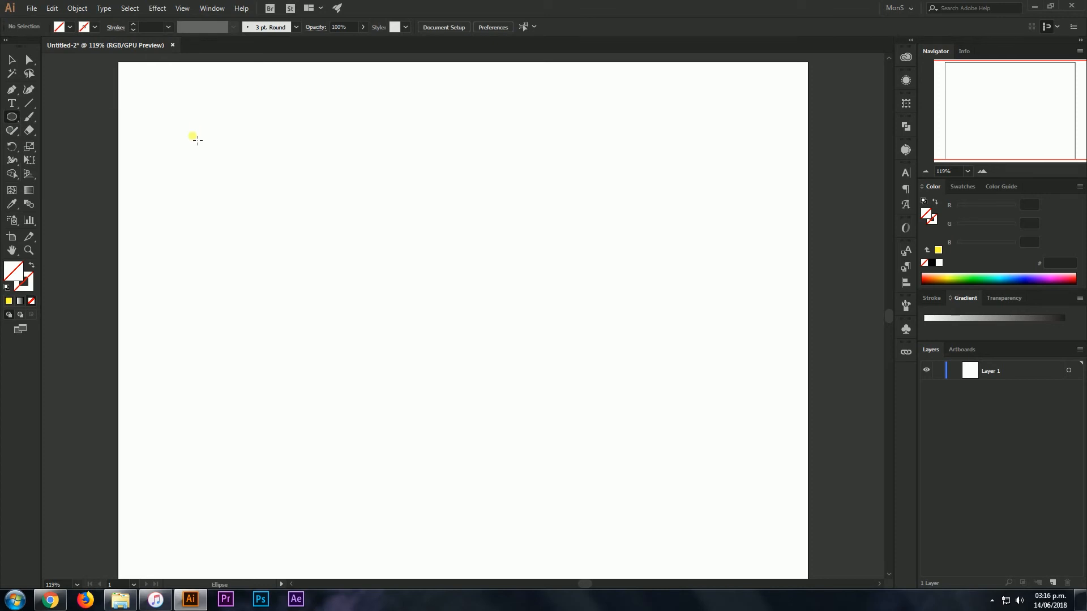
key("Caps_Lock")
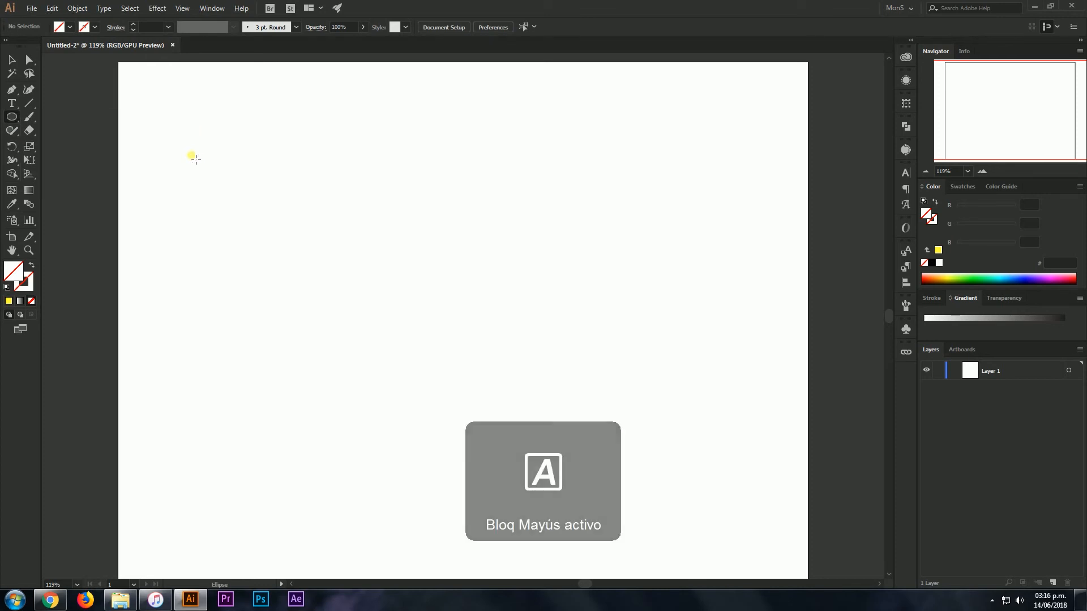
key("Caps_Lock")
left_click_drag(188, 151, 223, 207)
left_click(11, 60)
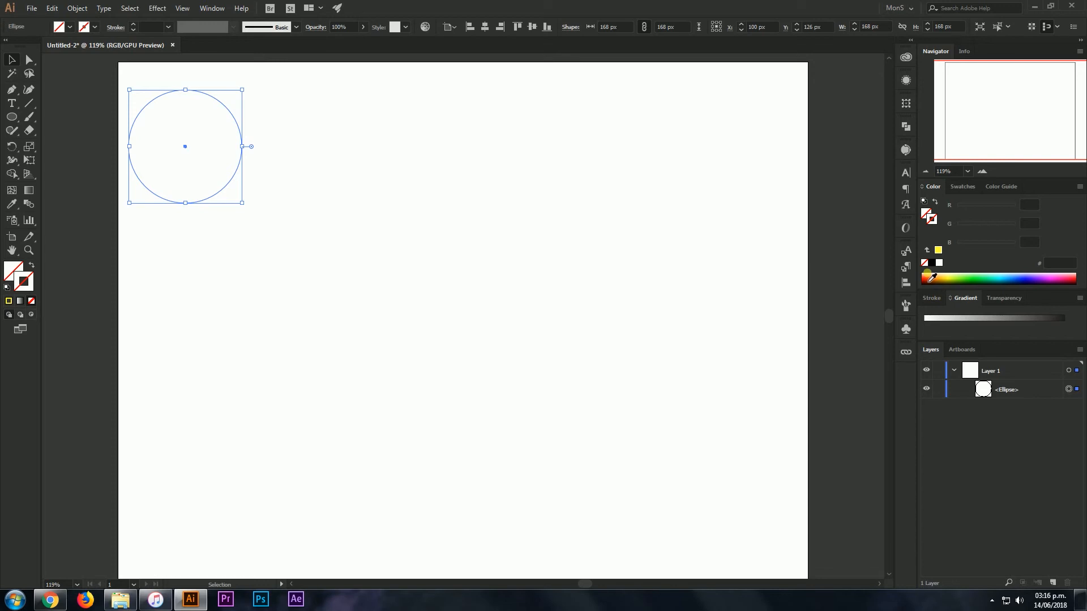
left_click(925, 279)
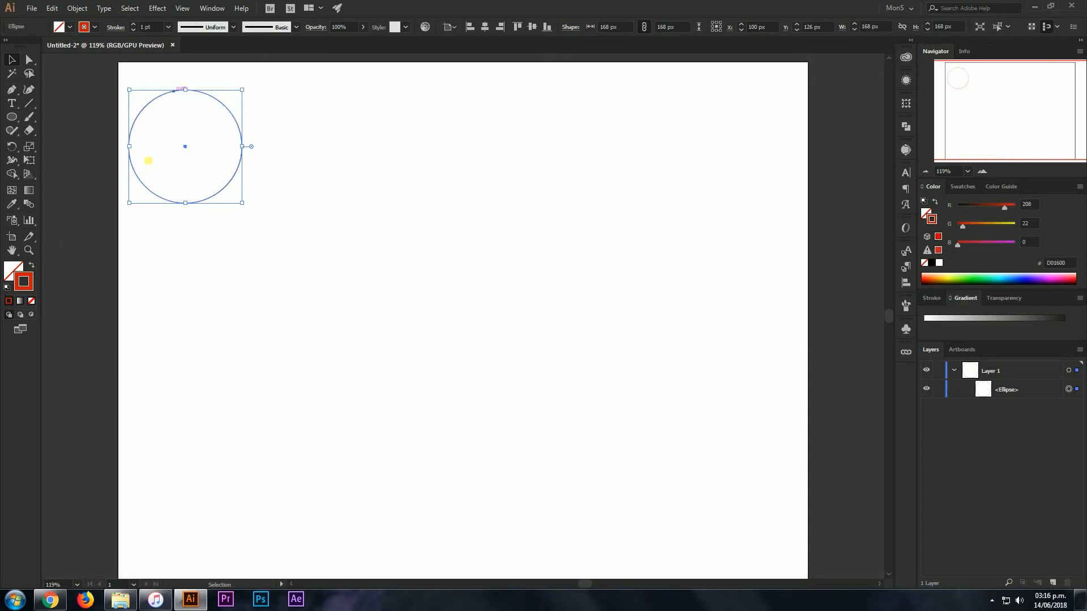
- Reposition the red circle to about X 123.5 px, Y 126.5 px
left_click(12, 59)
left_click_drag(225, 193, 235, 198)
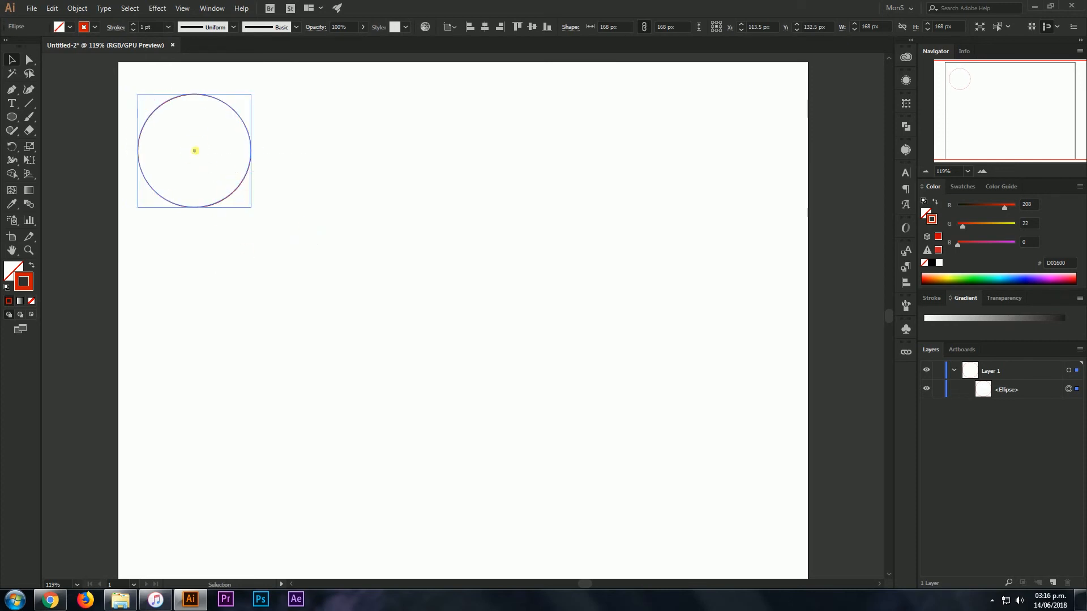
left_click_drag(196, 151, 299, 206)
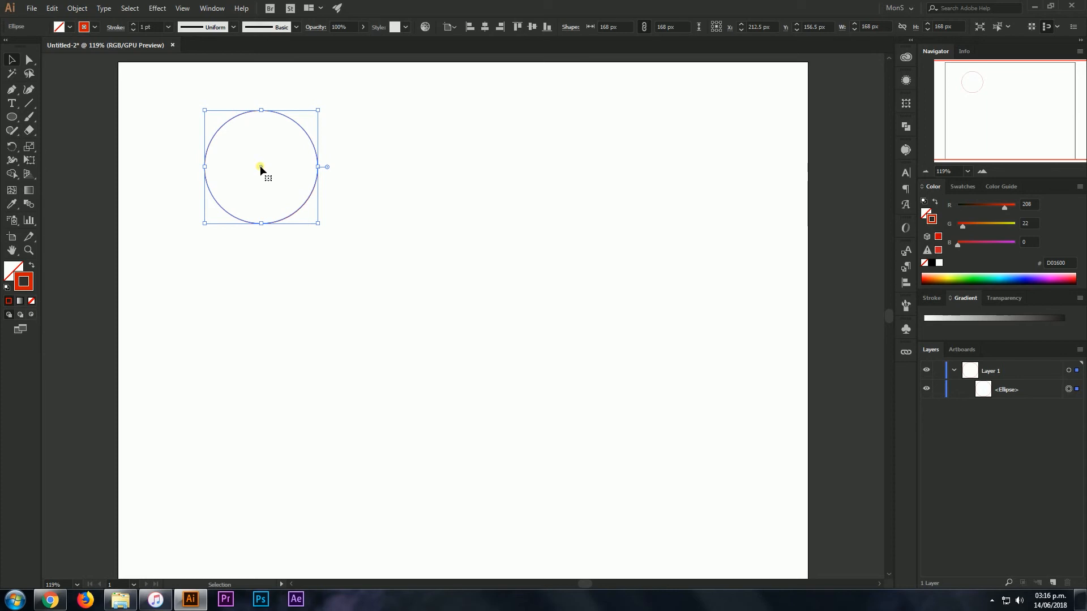
left_click_drag(260, 166, 201, 147)
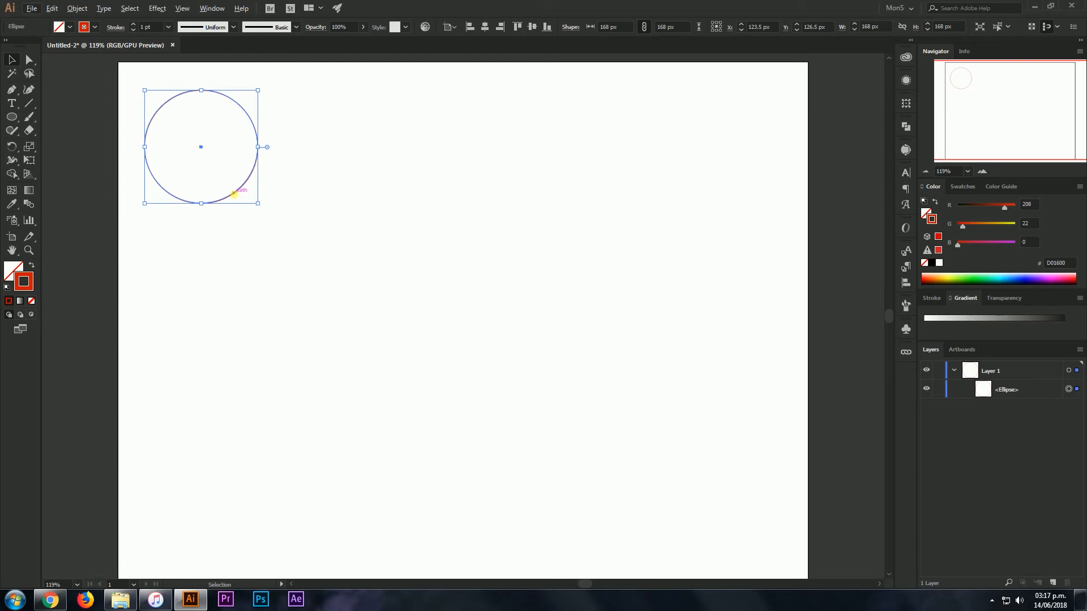
- Duplicate the red circle twice straight down to form a column, with copies at about Y 373.5 px and Y 631.5 px
left_click_drag(234, 194, 234, 362)
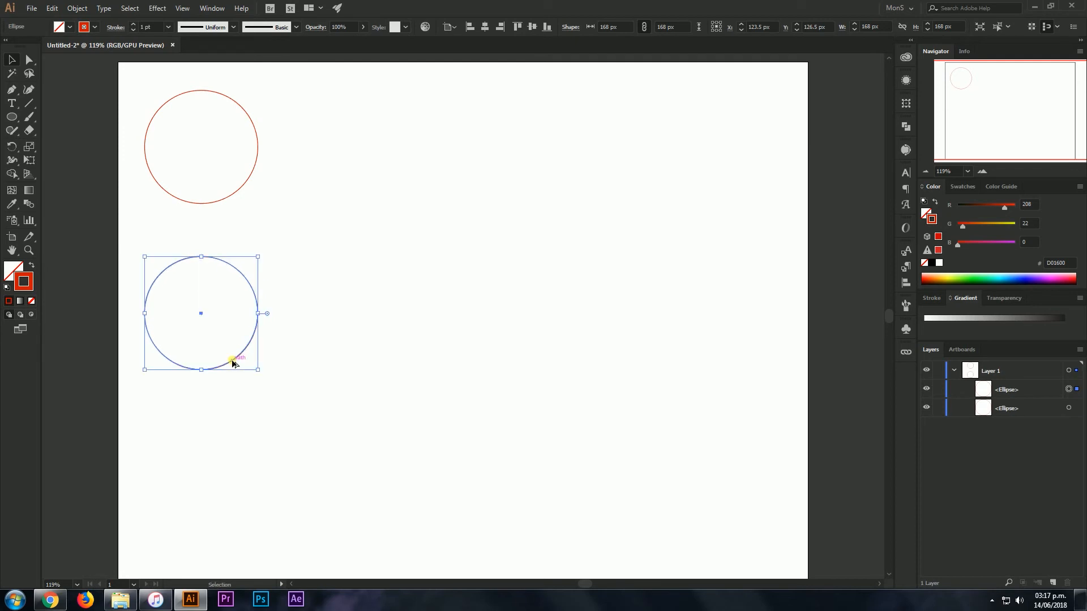
left_click(252, 214)
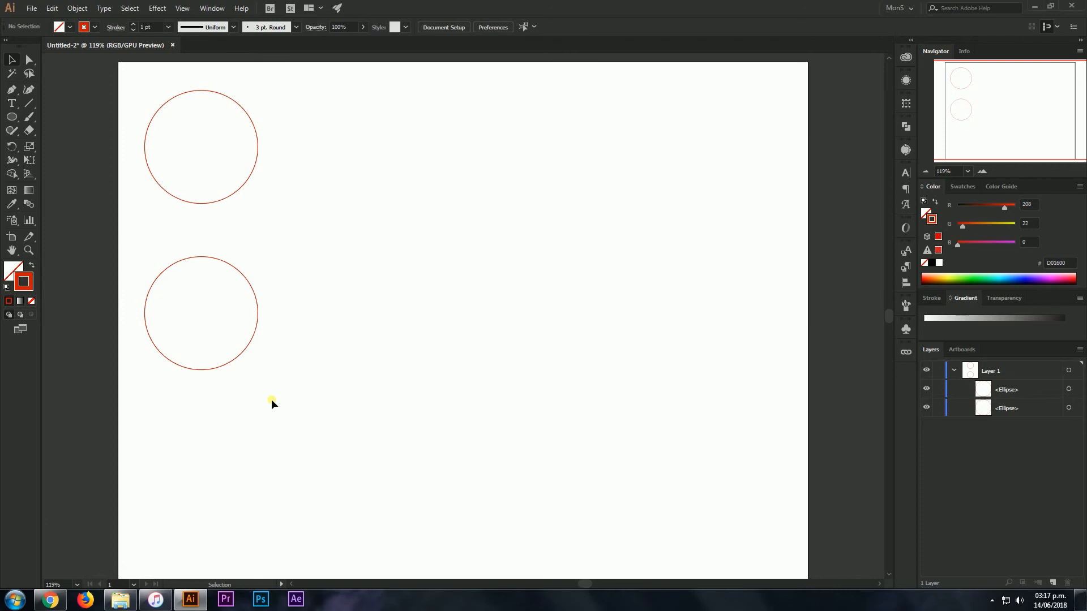
left_click(239, 354)
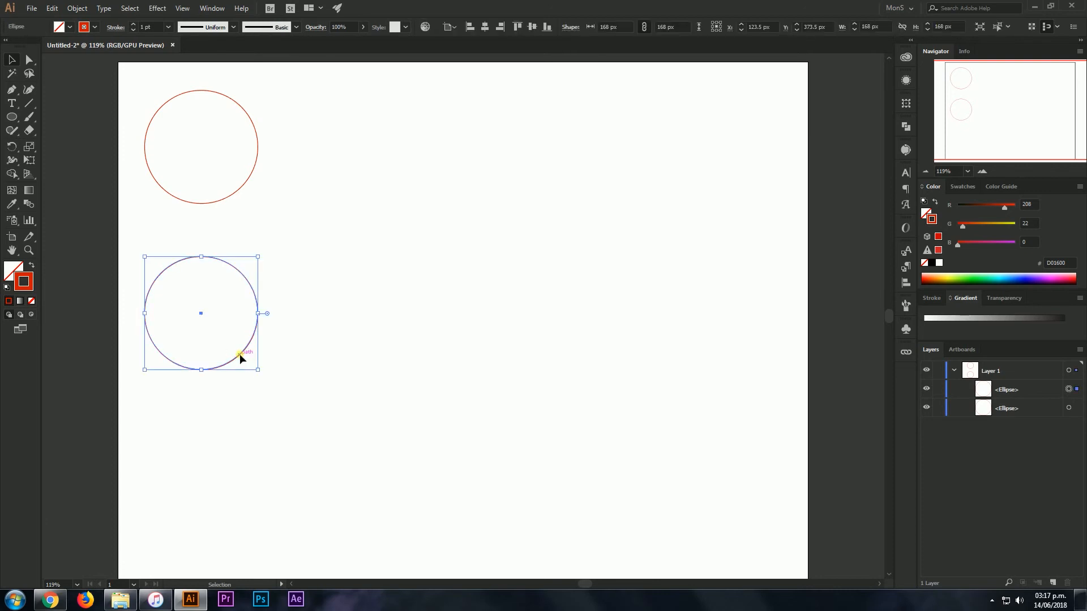
left_click_drag(239, 355, 239, 529)
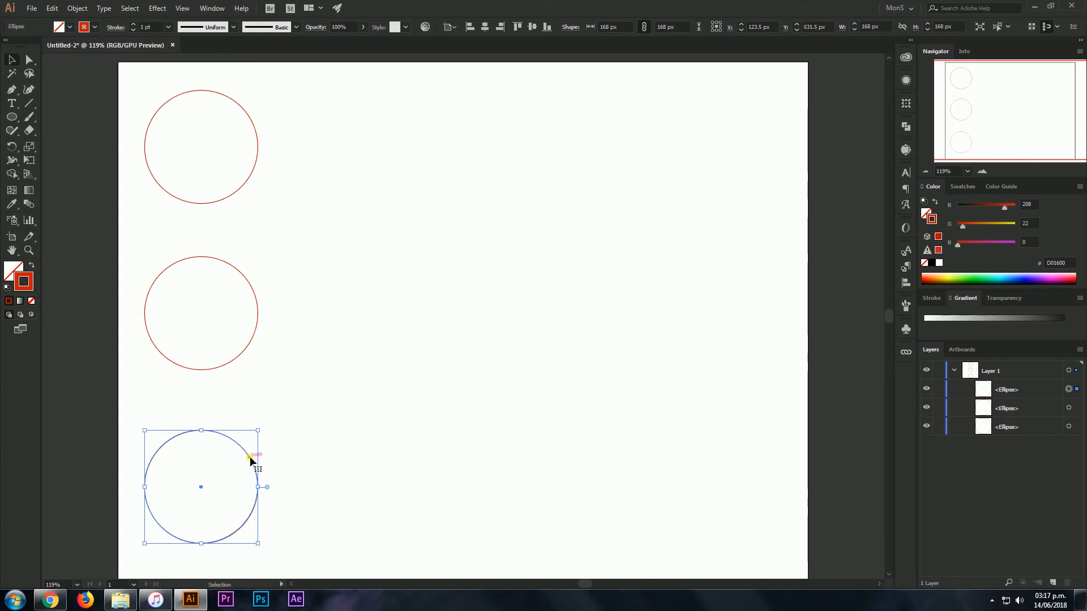
- Place another copy of the red circle to the right of the column at about X 511.5 px, Y 383.5 px and deselect it
left_click_drag(255, 461, 513, 290)
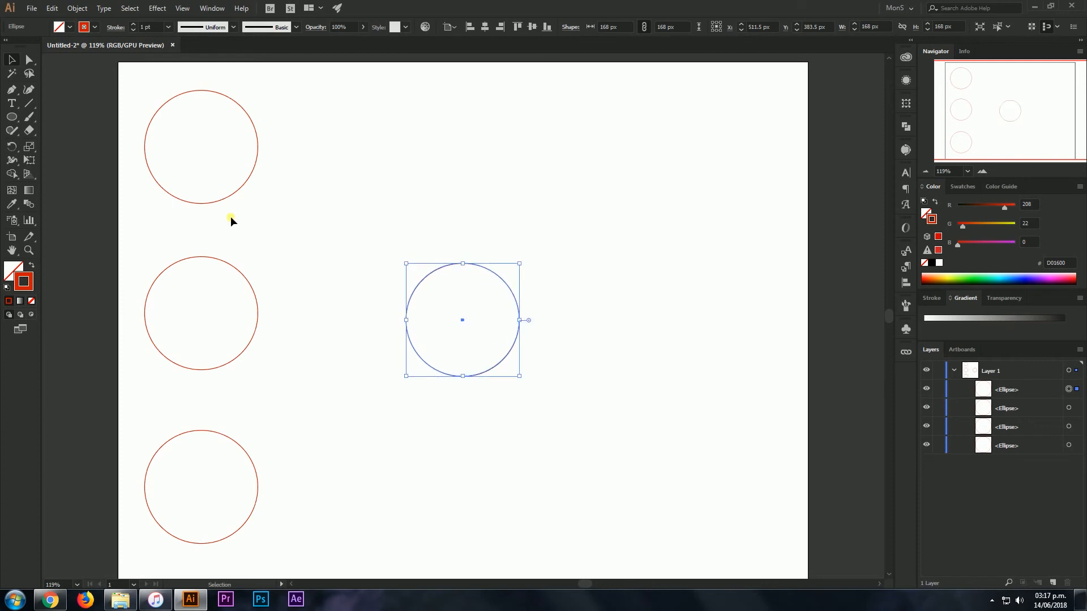
left_click(266, 386)
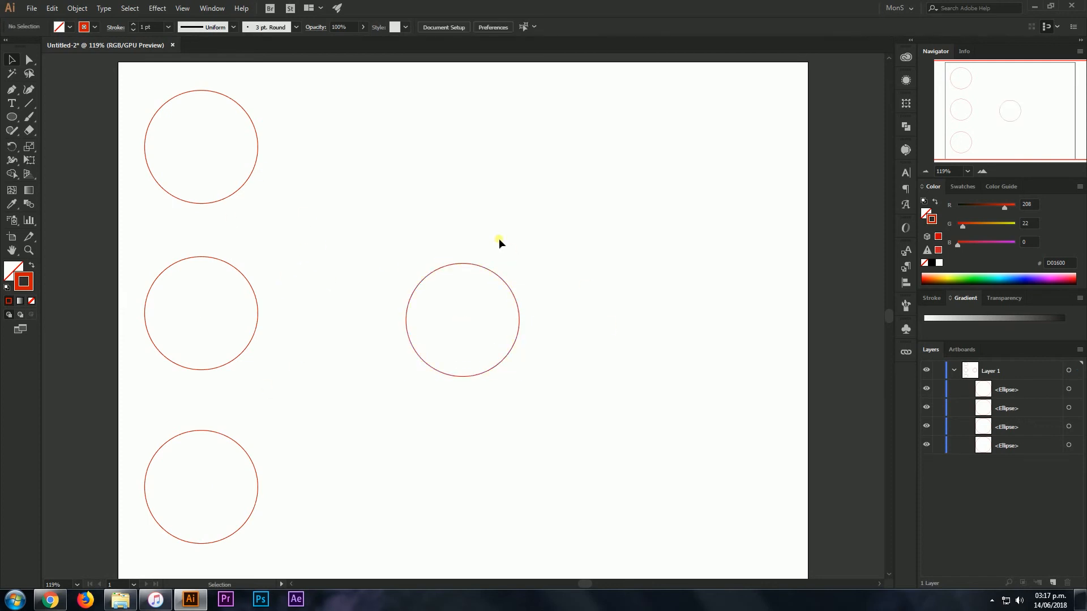
left_click_drag(383, 269, 516, 415)
left_click(504, 213)
- Give the middle circle of the column a yellow stroke and the lowest circle a blue stroke
left_click(257, 317)
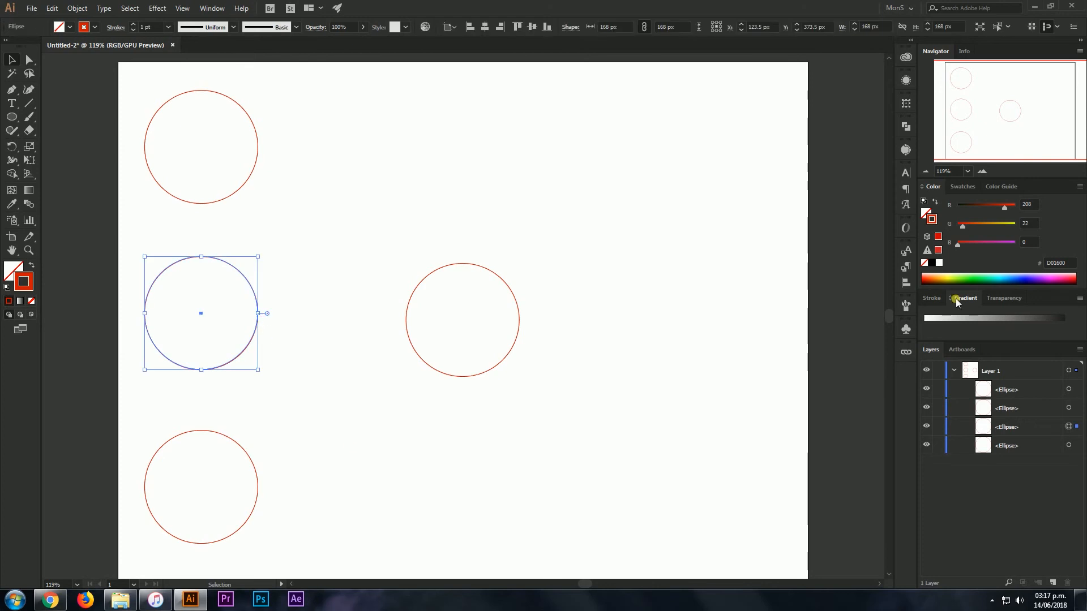
left_click(960, 186)
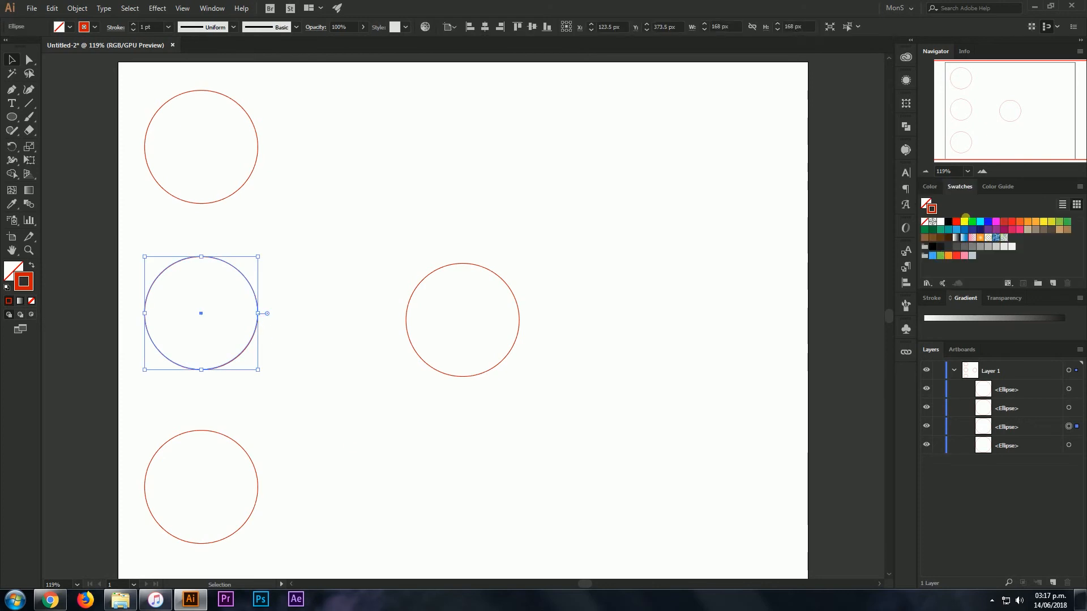
left_click(1043, 221)
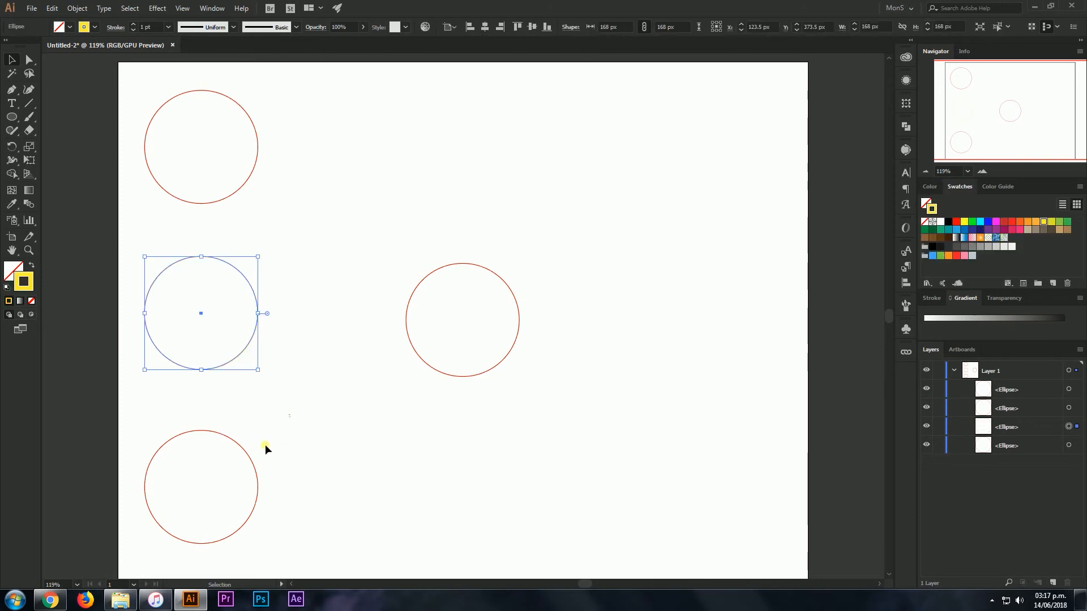
left_click(241, 444)
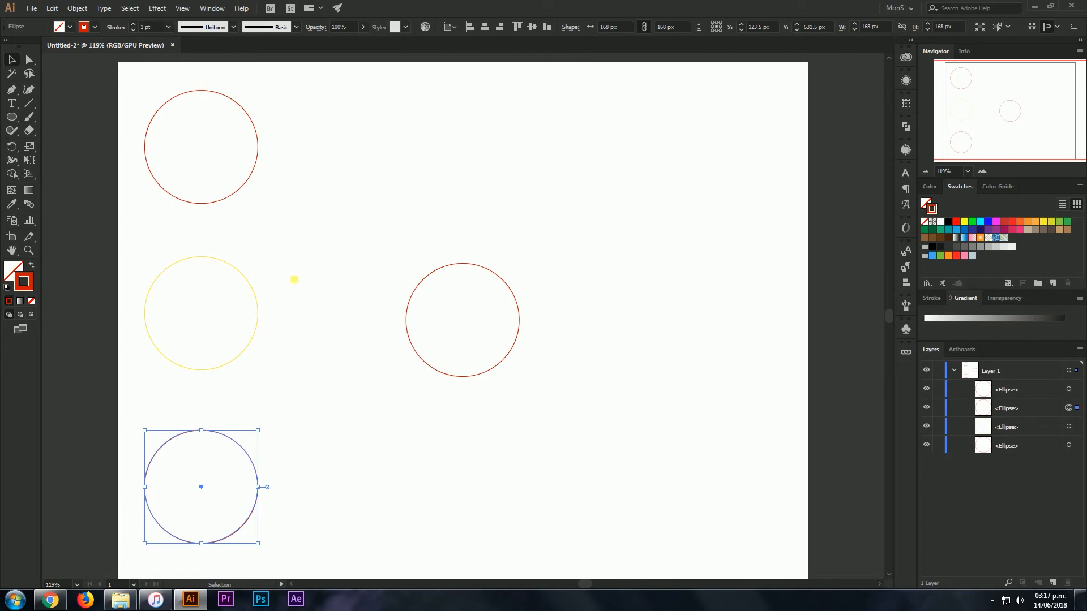
left_click_drag(294, 421, 131, 512)
left_click(988, 222)
left_click(274, 407)
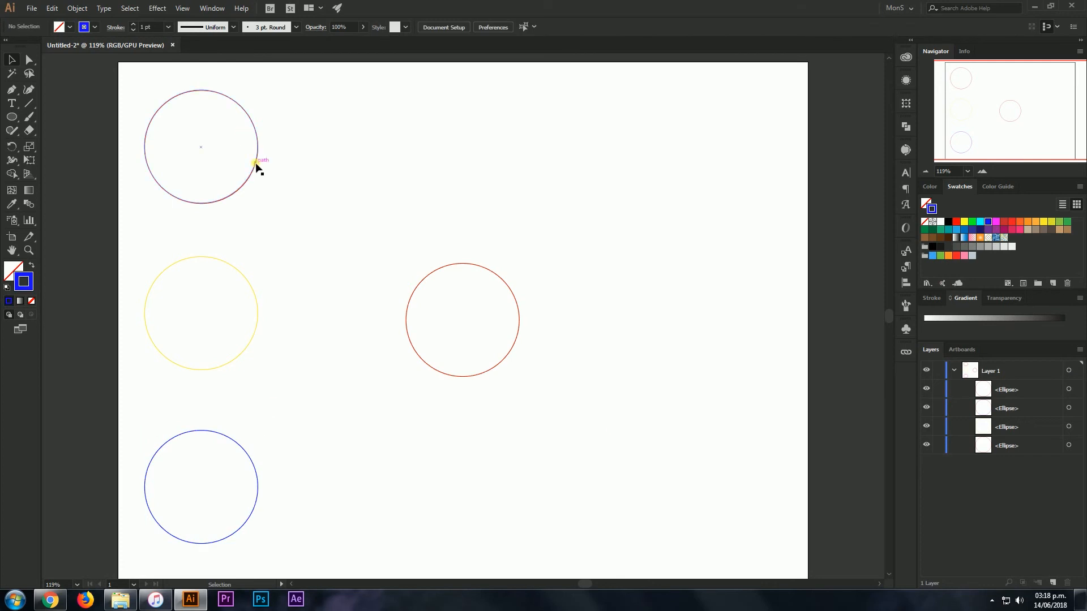
- Give the separate red circle beside the column a black stroke and deselect it
left_click_drag(288, 125, 167, 539)
left_click(309, 259)
left_click_drag(291, 161, 209, 499)
left_click_drag(553, 243, 394, 442)
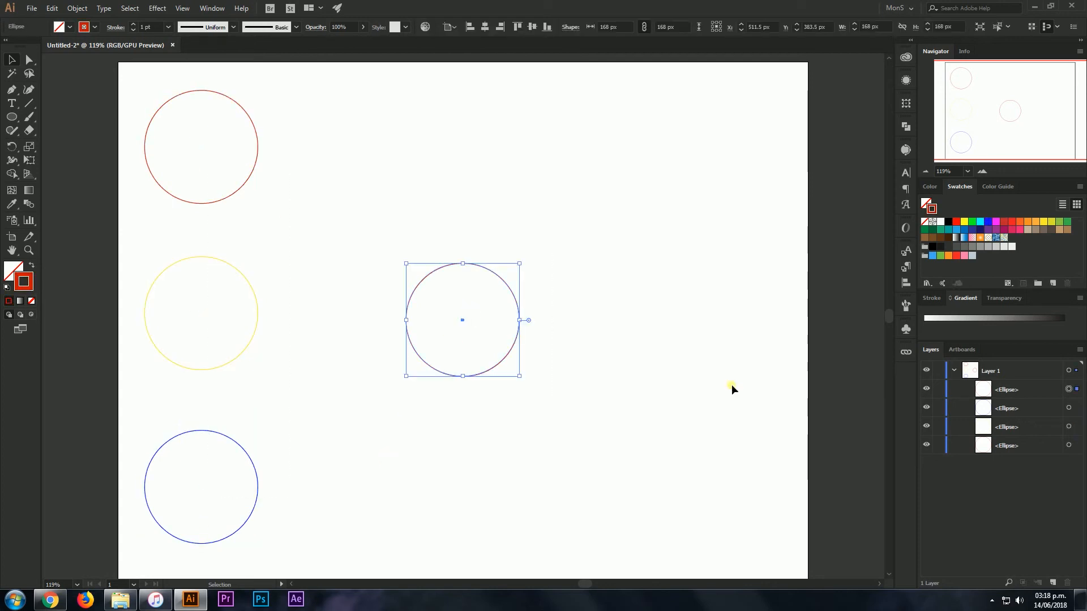
left_click(932, 246)
left_click(357, 403)
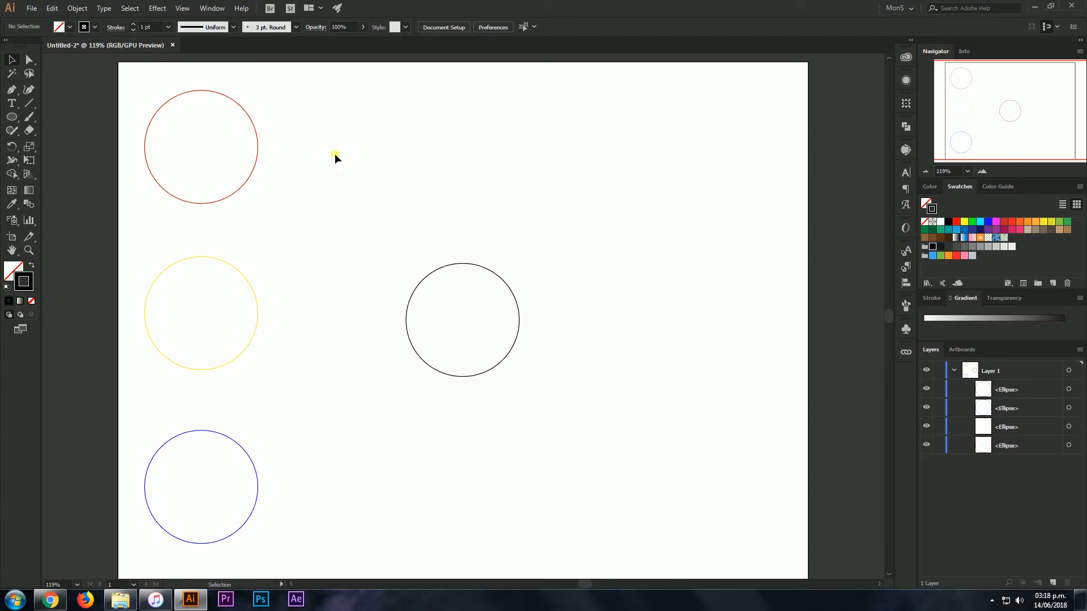
- Blend the red, yellow and blue circles of the column into one continuous blend with the Blend tool
left_click_drag(294, 117, 120, 531)
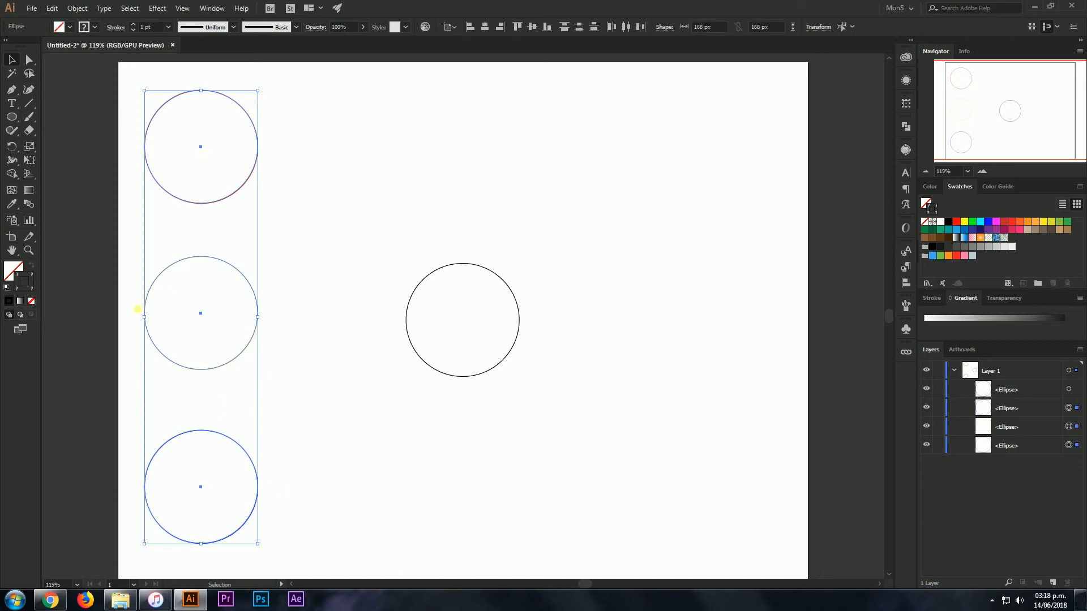
left_click(28, 207)
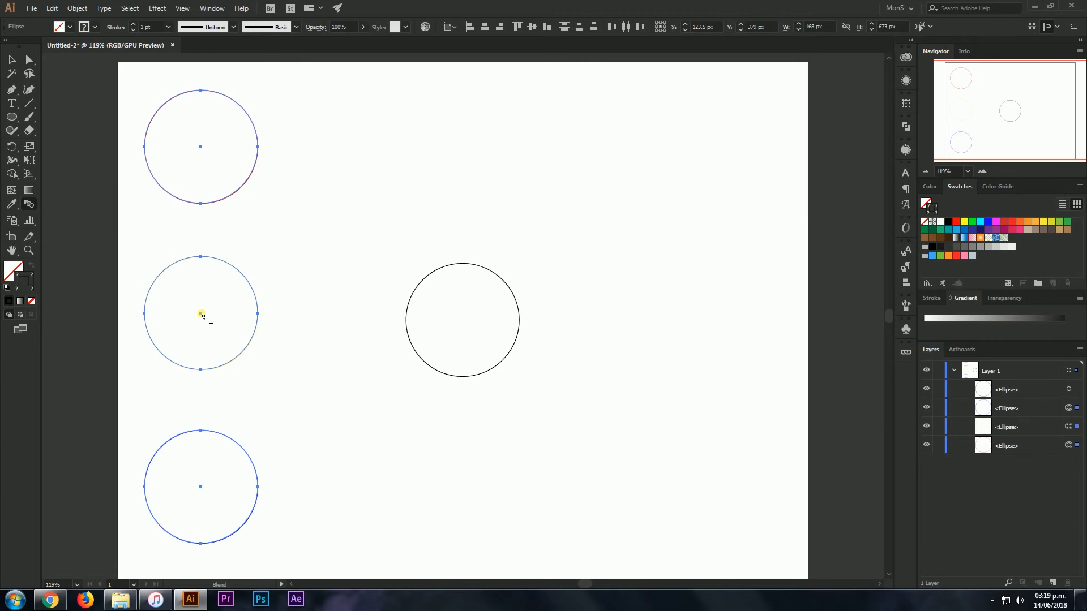
left_click(202, 314)
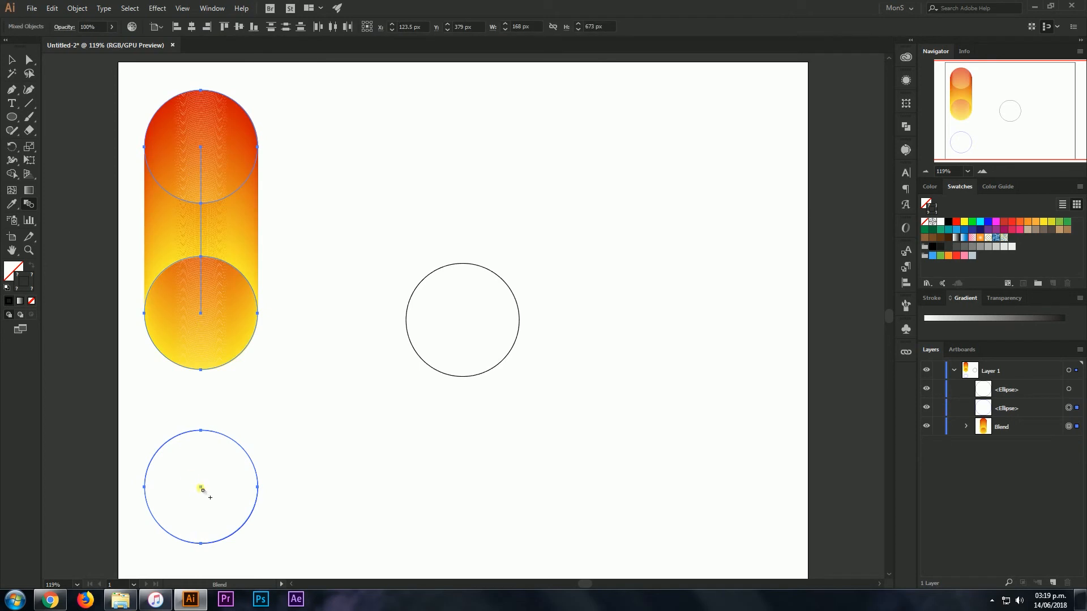
left_click(202, 489)
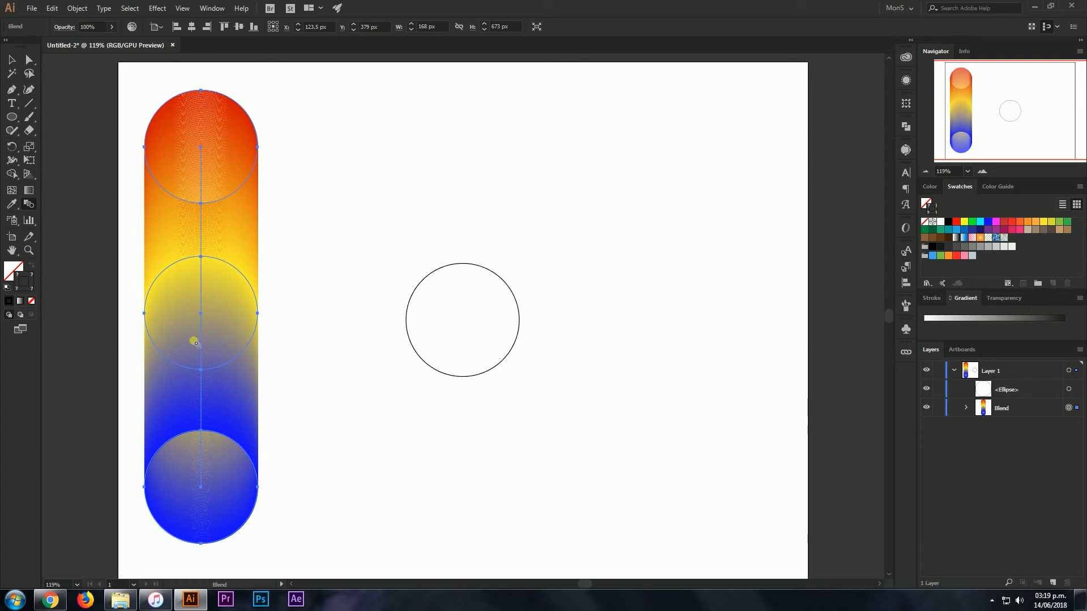
- Open the column blend's options, turn on the preview and change the spacing to Specified Steps
double_click(32, 205)
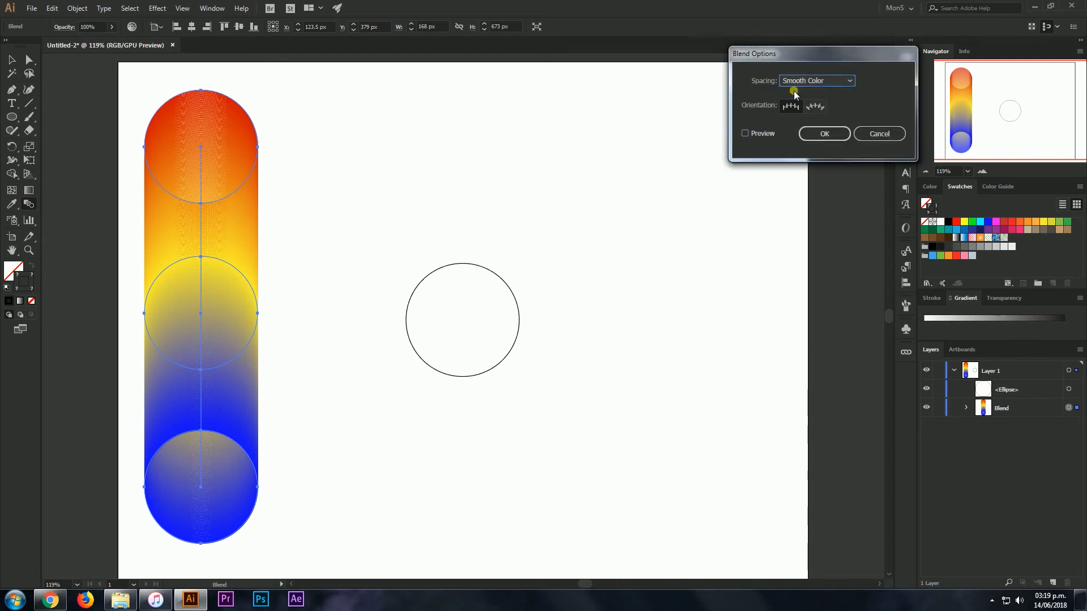
left_click_drag(843, 52, 508, 121)
left_click(412, 200)
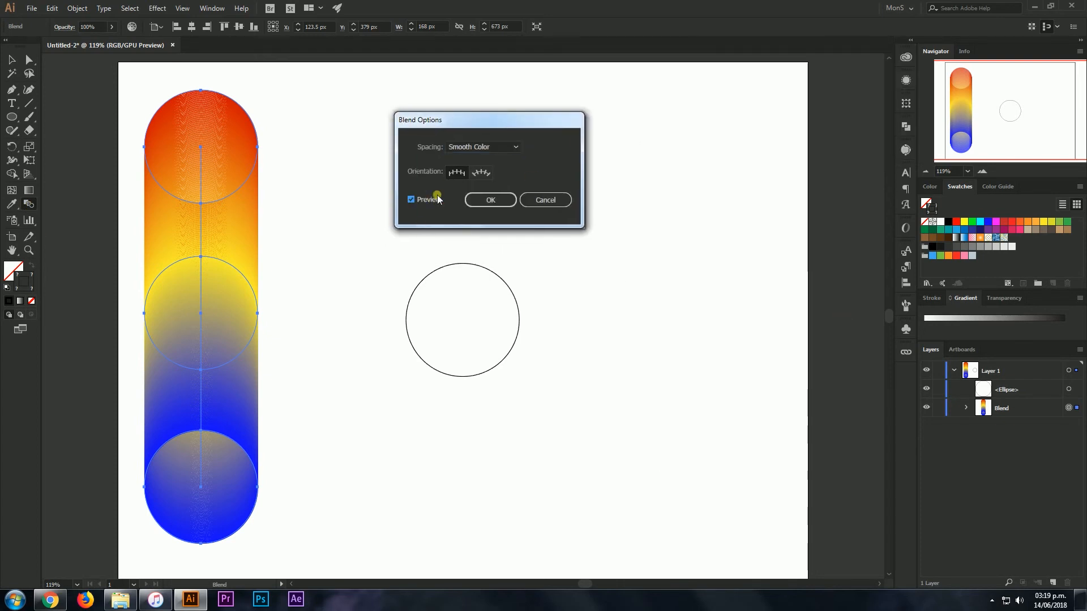
left_click(494, 146)
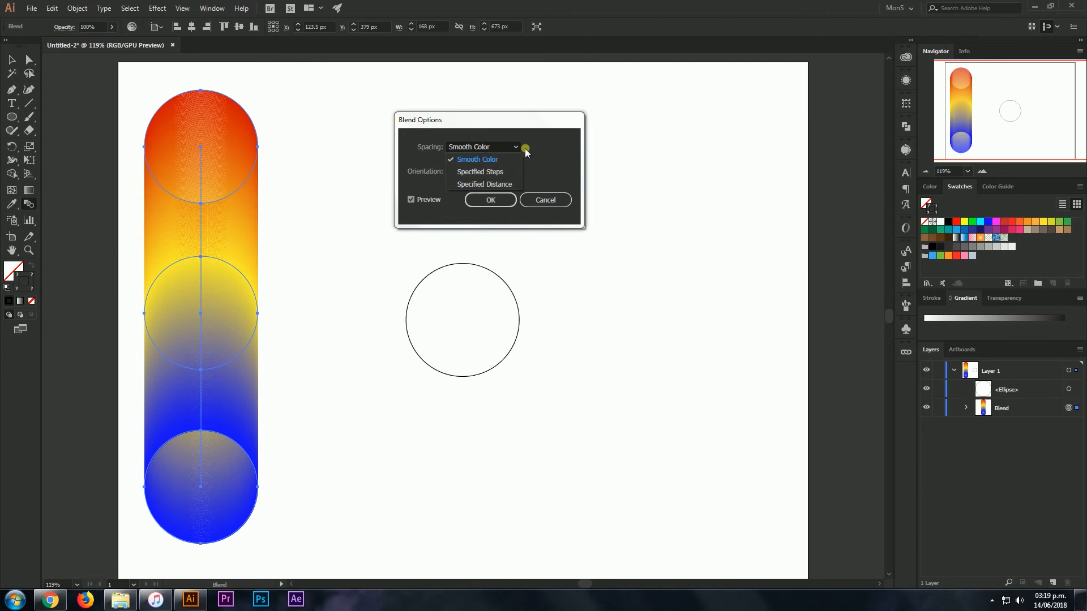
left_click(501, 147)
left_click(506, 147)
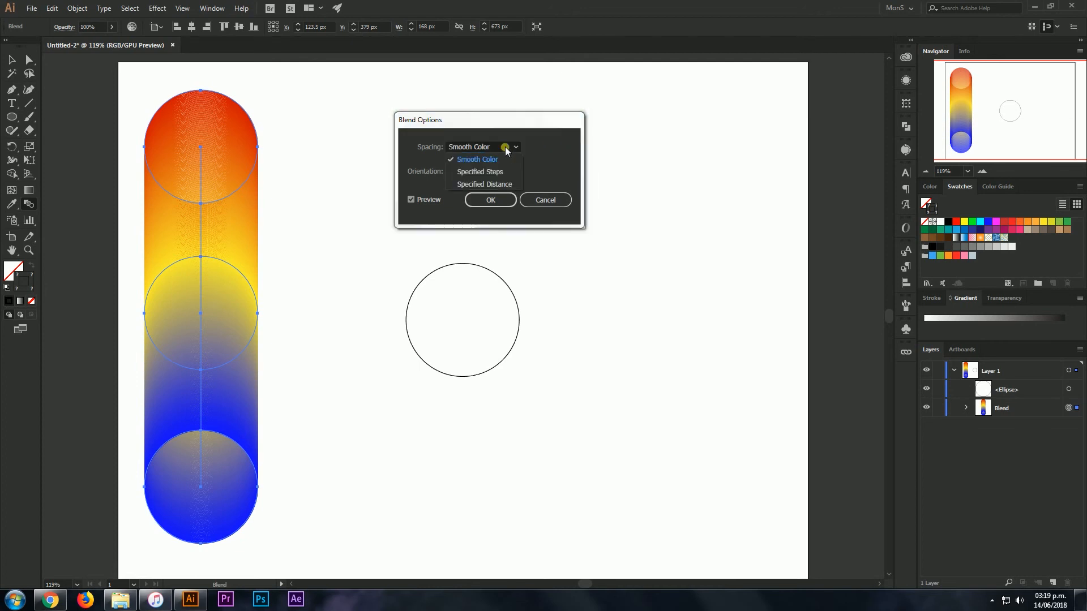
left_click(491, 173)
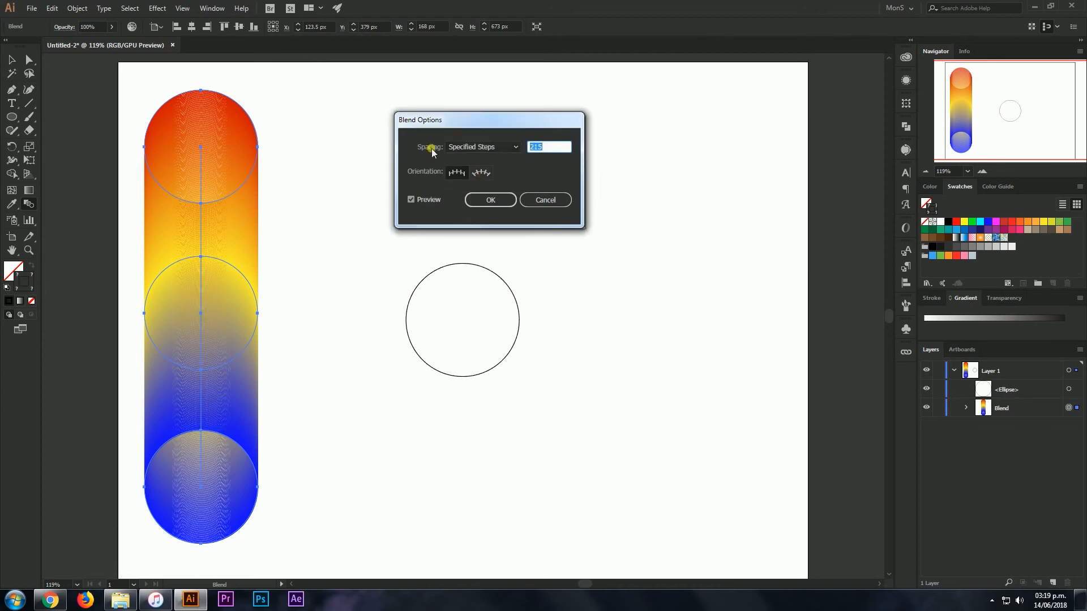
- Set the blend to 20 specified steps and apply the options
type("20")
key("Tab")
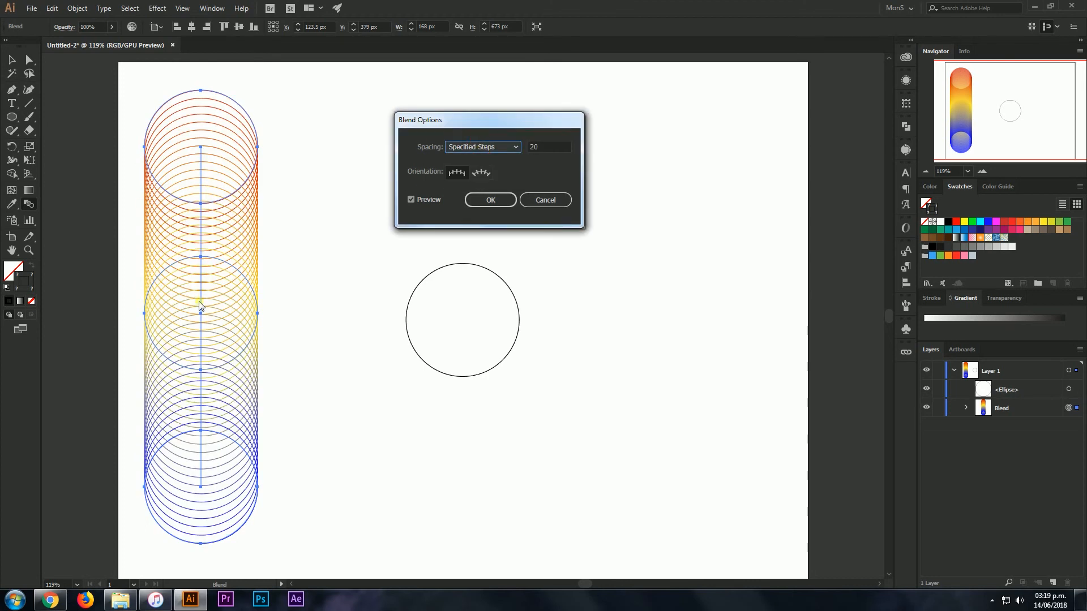
left_click(490, 201)
left_click(491, 200)
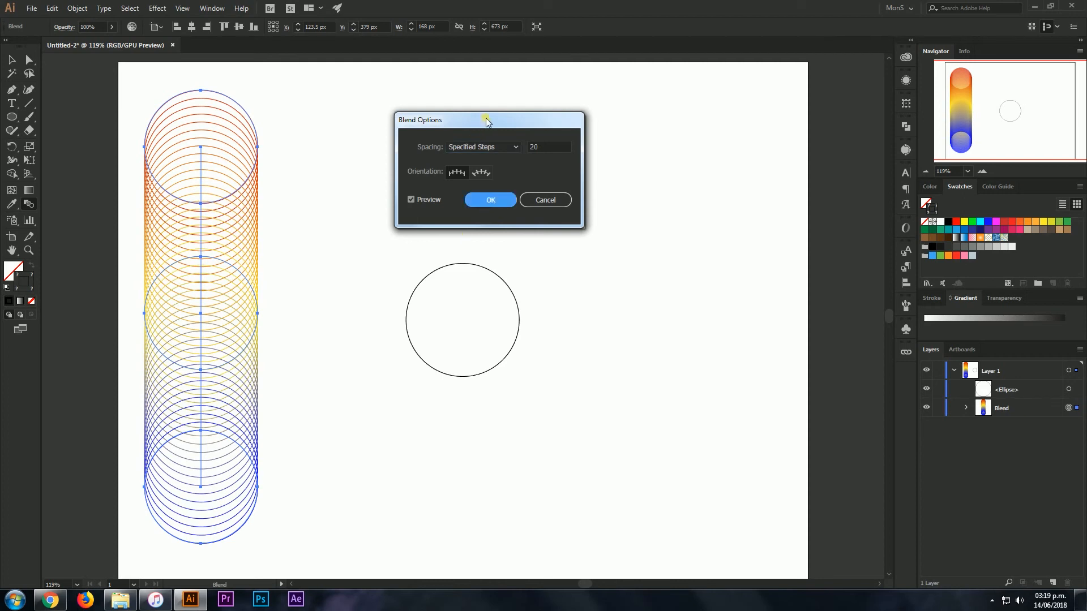
left_click_drag(485, 116, 565, 109)
left_click(569, 193)
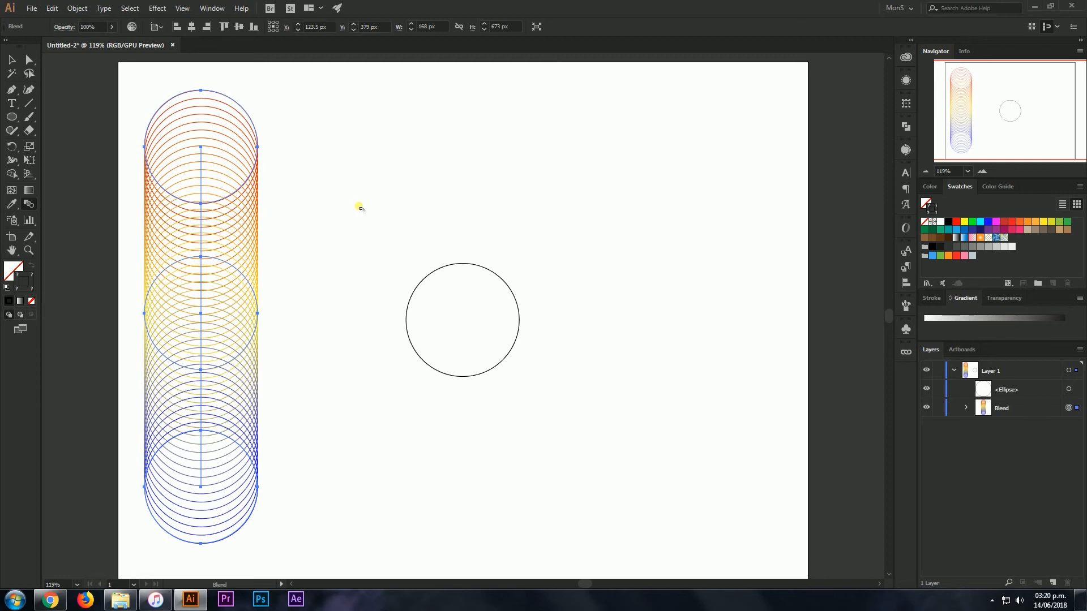
- Switch to the Selection tool and deselect the column blend
key("v")
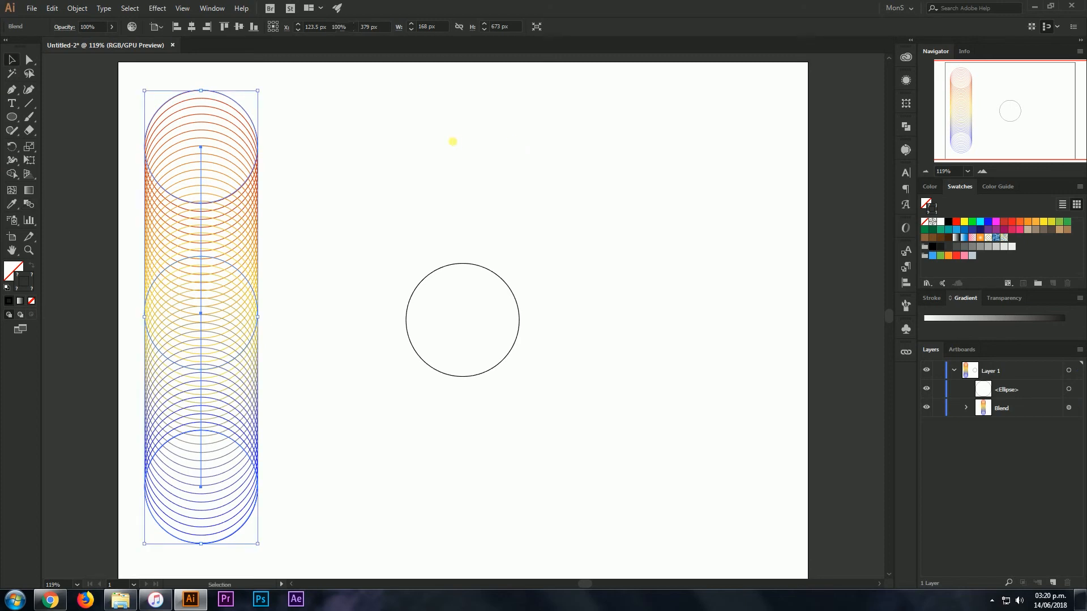
left_click(452, 141)
left_click(157, 275)
left_click(352, 231)
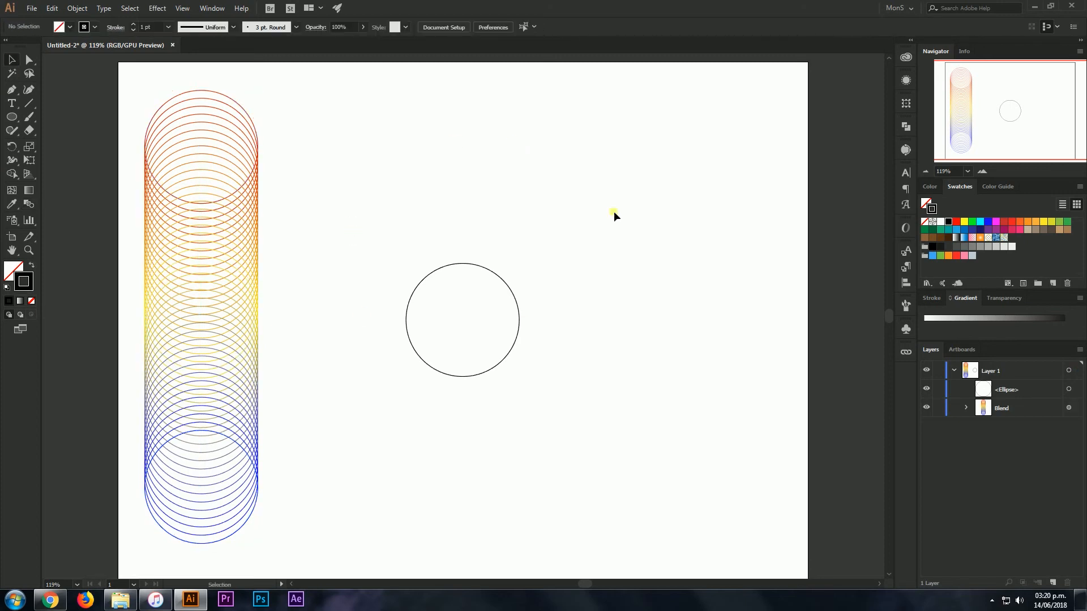
- Select the column blend together with the separate black circle
left_click_drag(473, 202, 511, 520)
left_click(433, 159)
left_click_drag(429, 255, 514, 408)
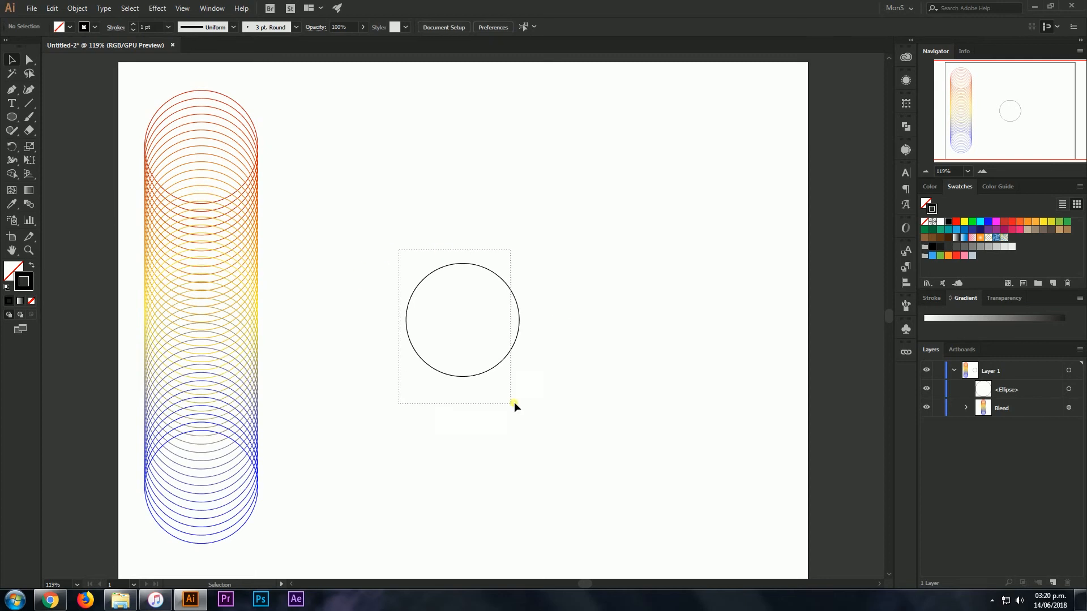
left_click(248, 245)
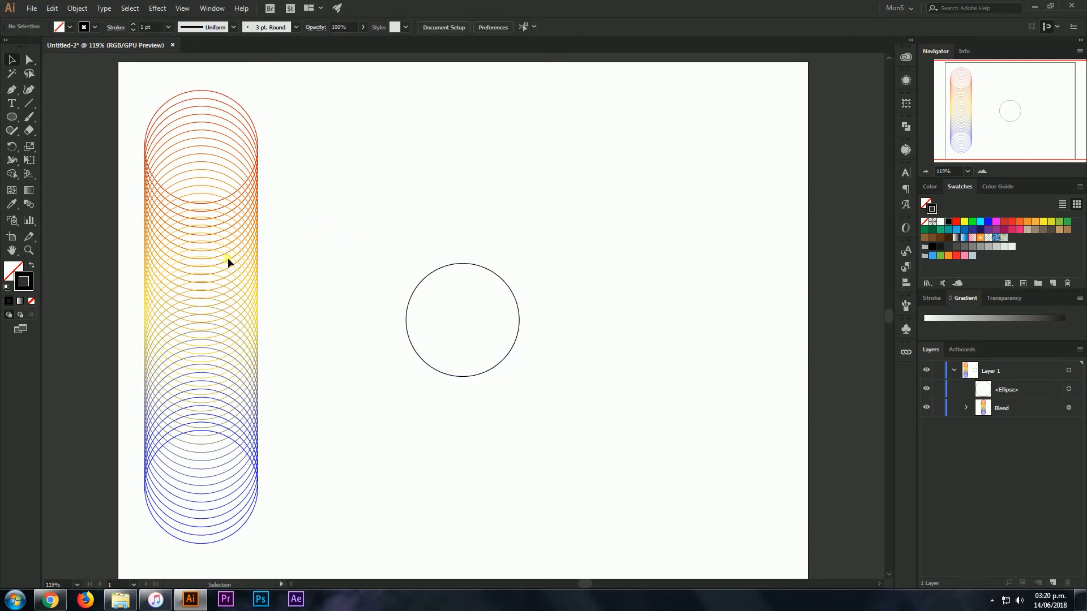
left_click(192, 254)
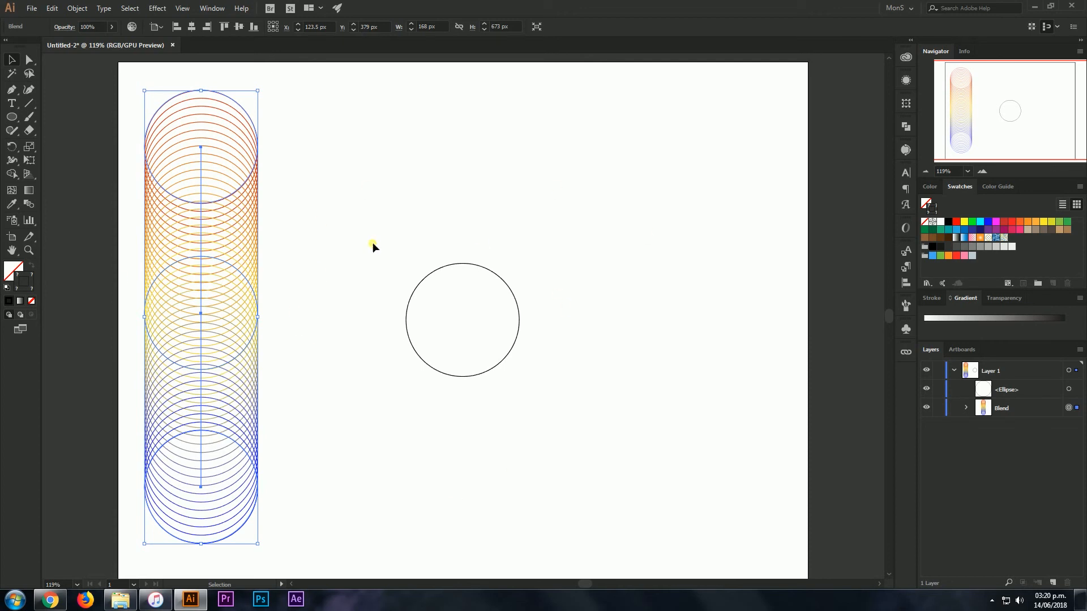
left_click_drag(131, 199, 580, 403)
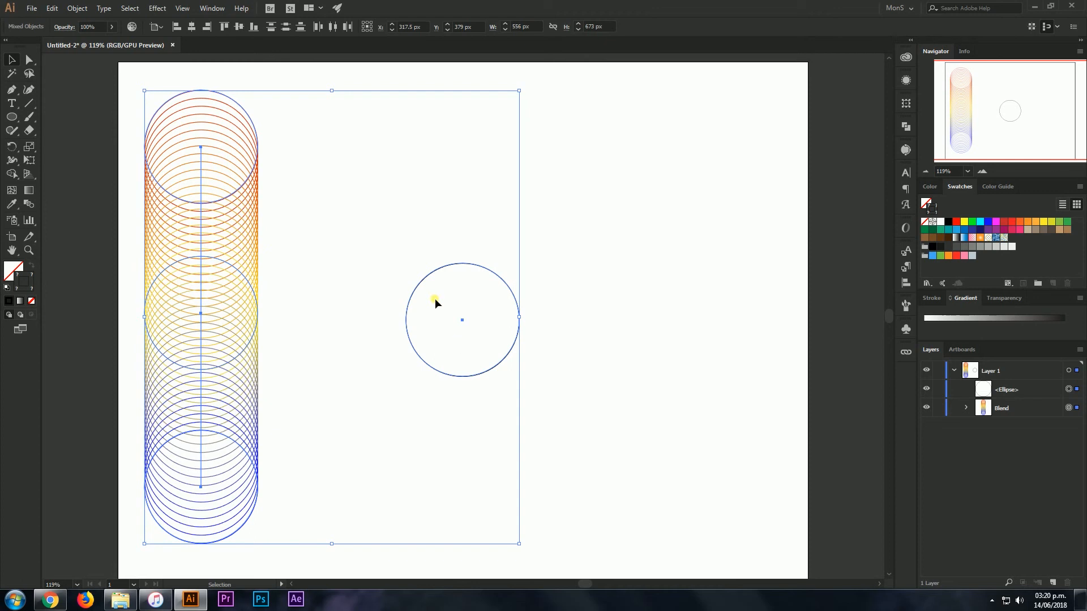
left_click(84, 9)
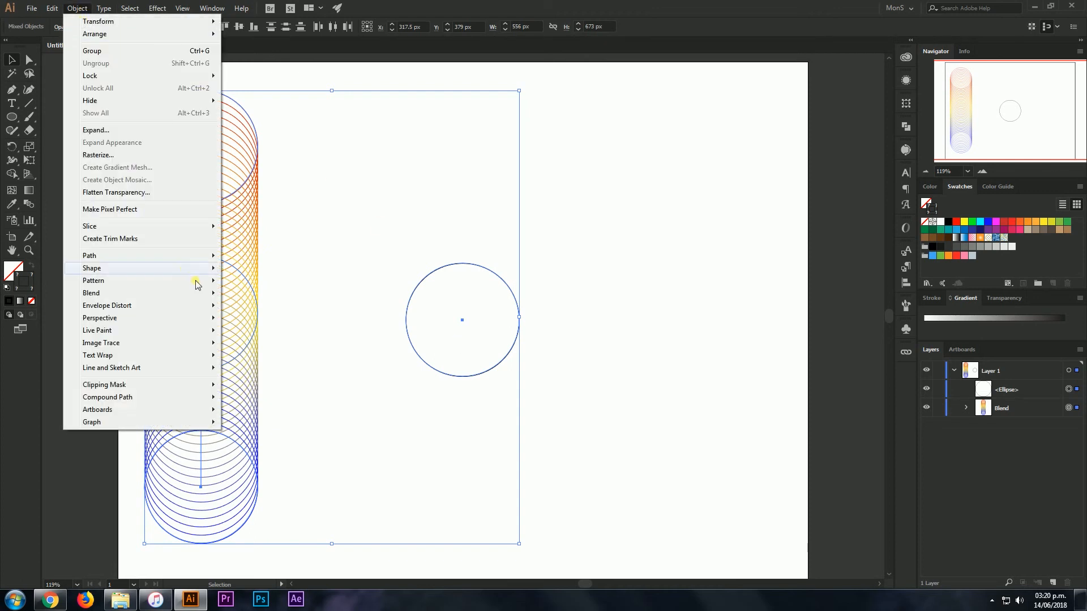
mouse_move(199, 294)
left_click(320, 295)
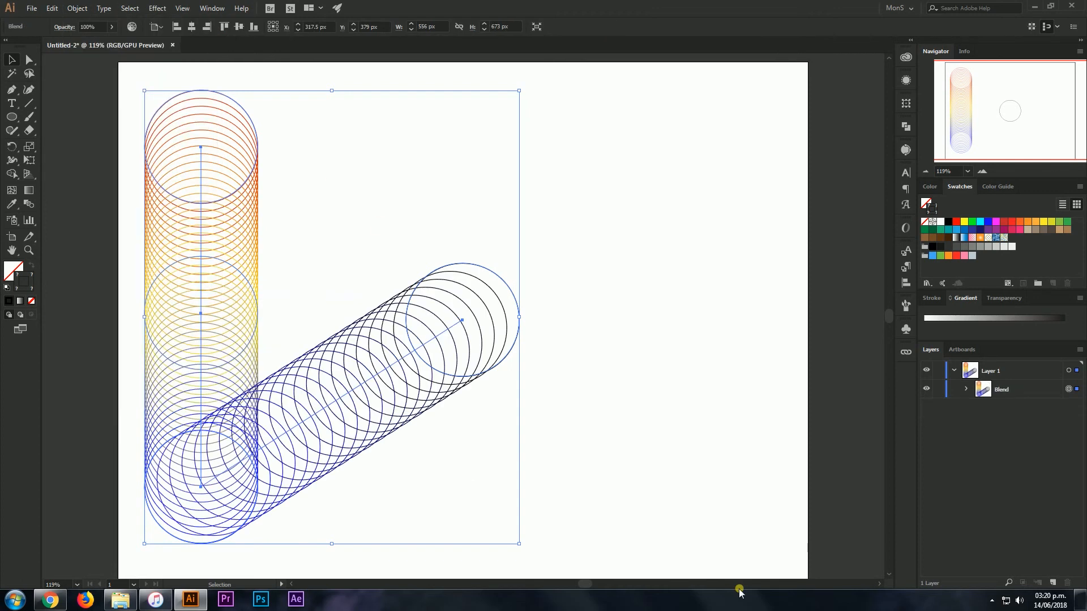
key("ctrl+z")
- Replace the blend's spine with the black circle and close the ring by blending its blue and red end circles together
left_click(91, 7)
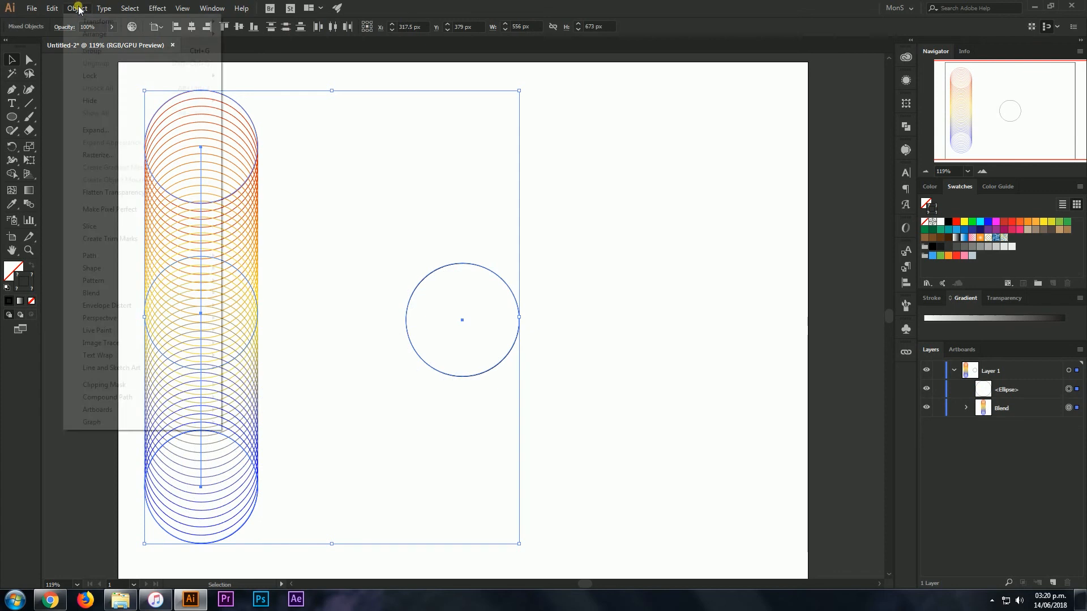
mouse_move(168, 292)
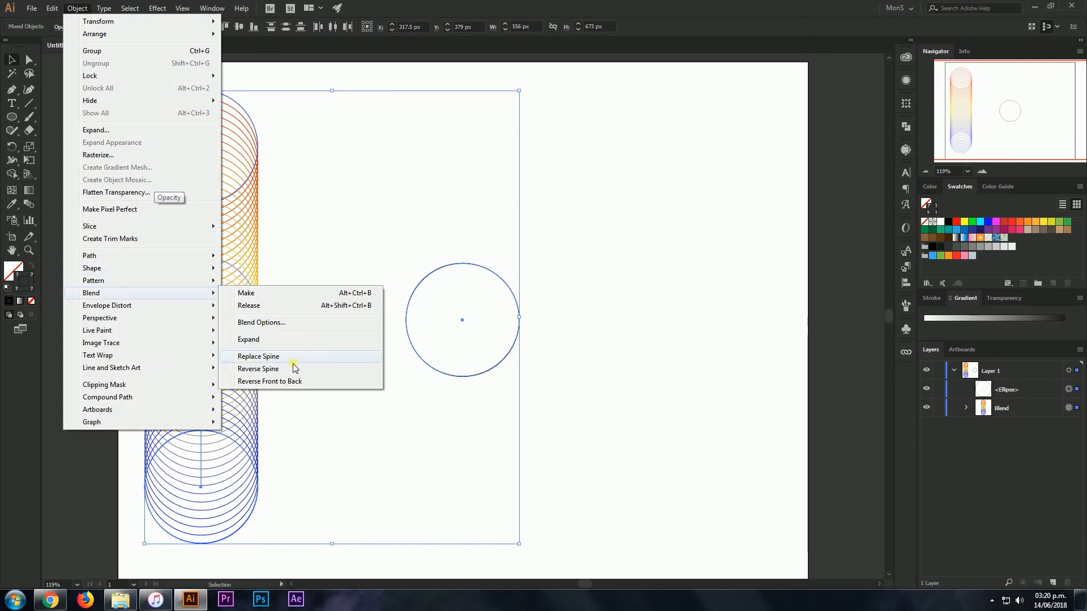
left_click(300, 355)
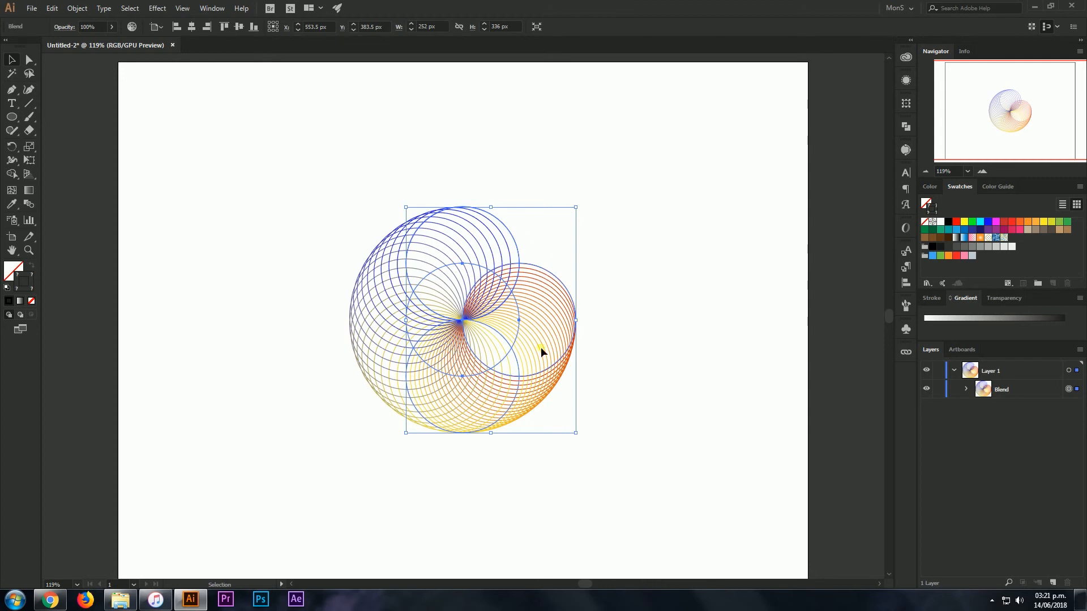
left_click(29, 205)
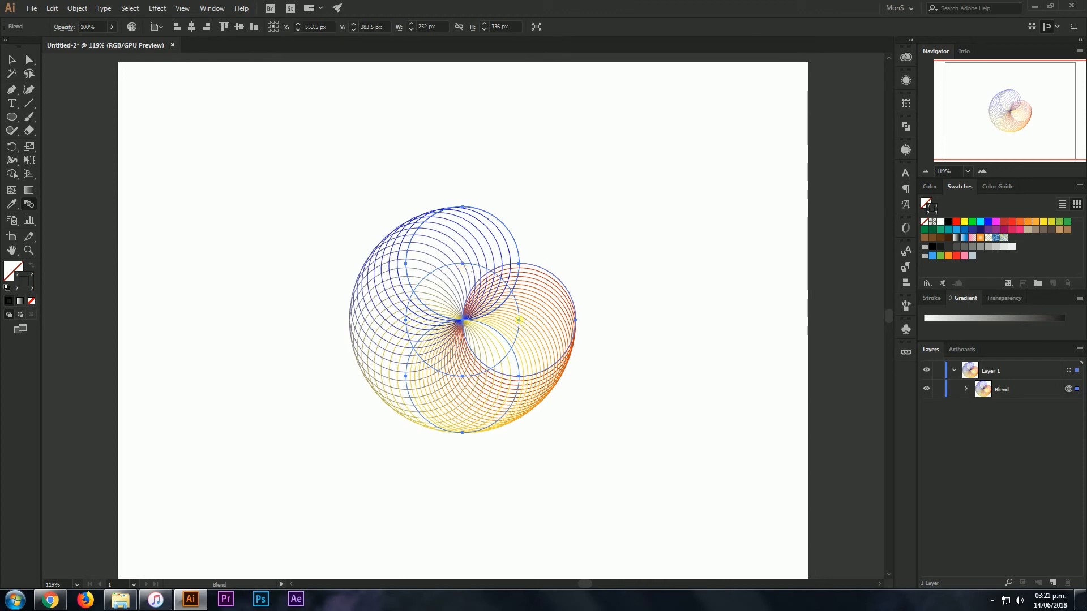
left_click(522, 322)
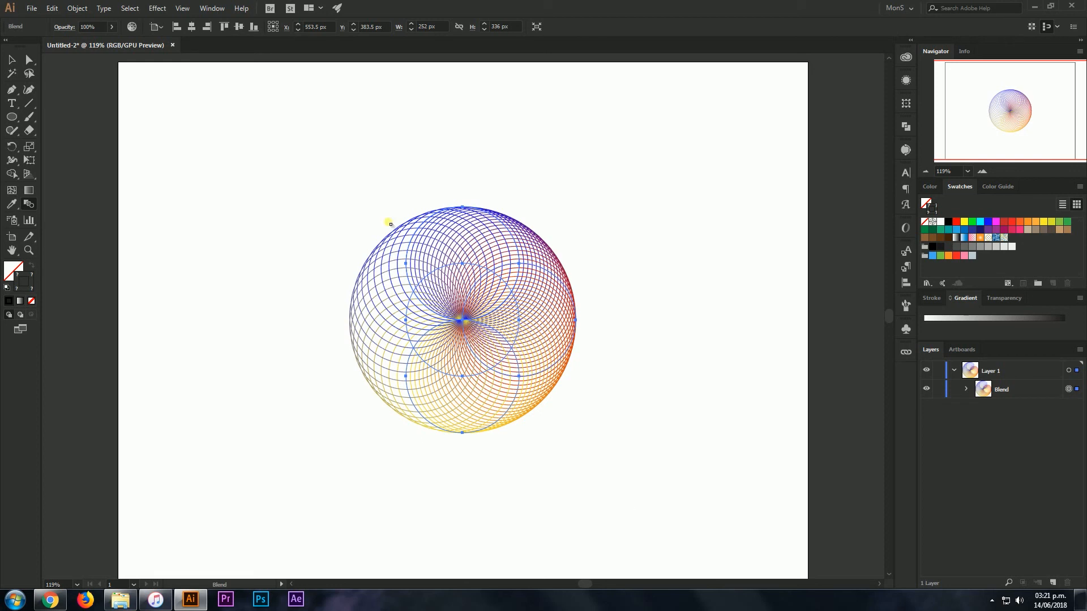
- Rotate the circular blend a quarter turn clockwise and enlarge it proportionally to about 645 × 483.75 px
left_click(11, 60)
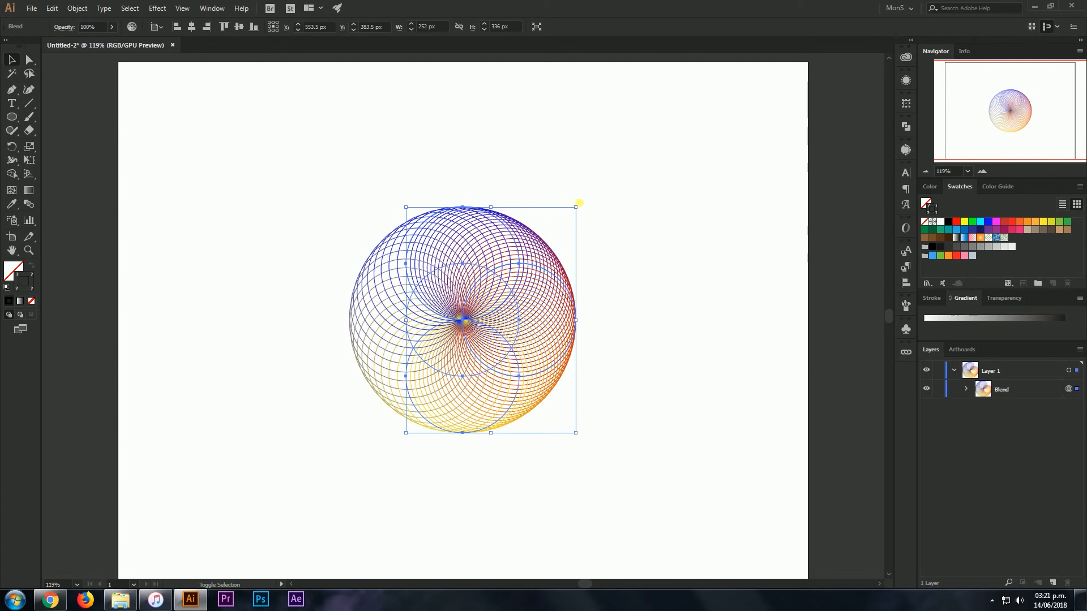
left_click_drag(579, 203, 604, 429)
left_click_drag(376, 406, 227, 517)
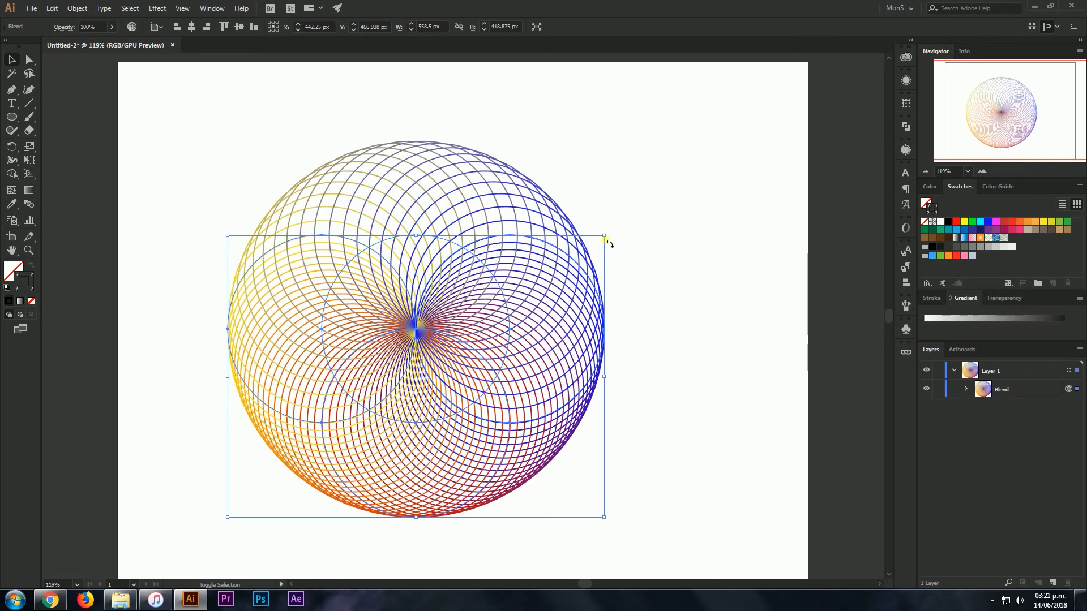
left_click_drag(609, 242, 659, 164)
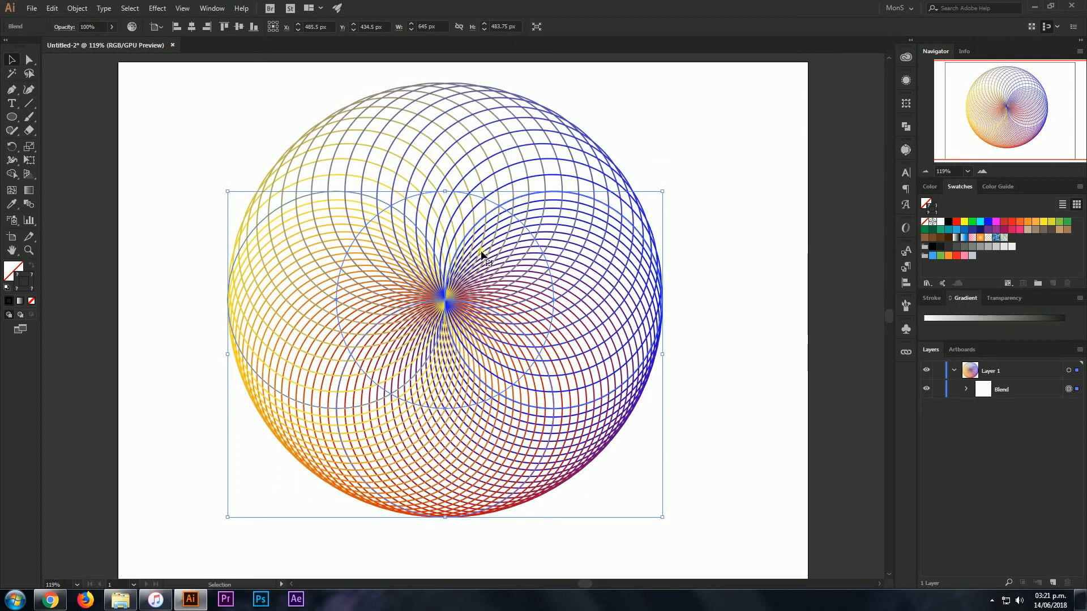
- Move the enlarged circular blend to about X 495.5 px, Y 467.5 px on the artboard and deselect it
left_click_drag(461, 301, 468, 318)
left_click(709, 191)
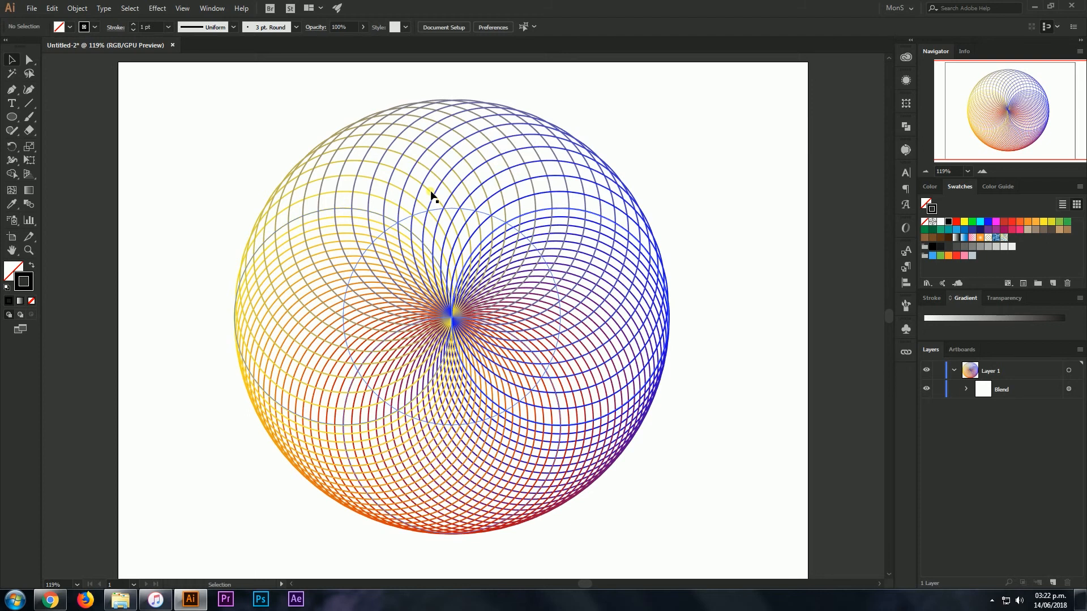
left_click(446, 320)
left_click_drag(446, 320, 455, 327)
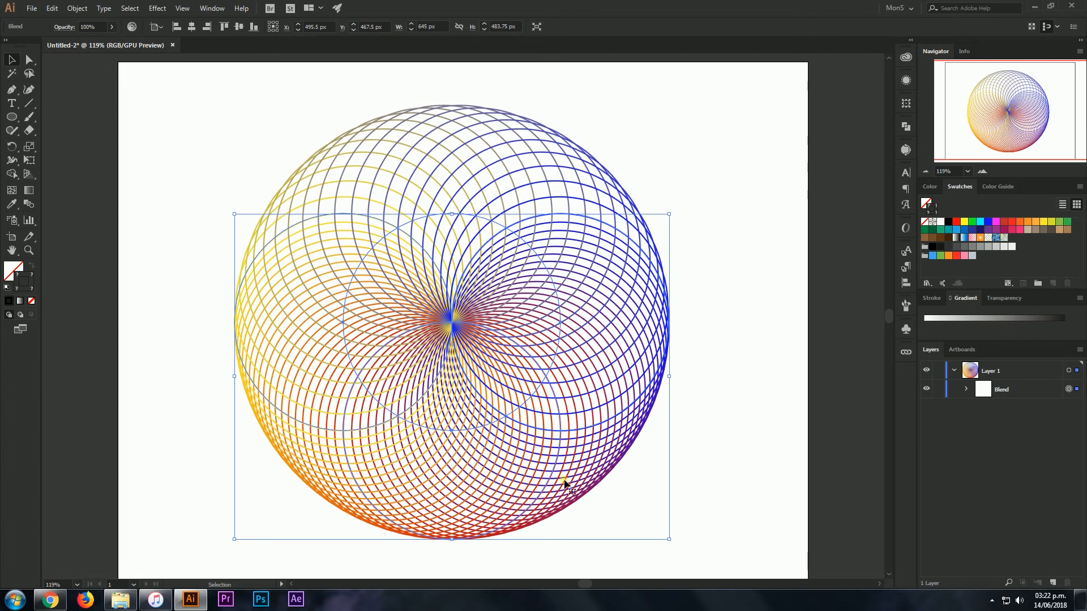
left_click(629, 140)
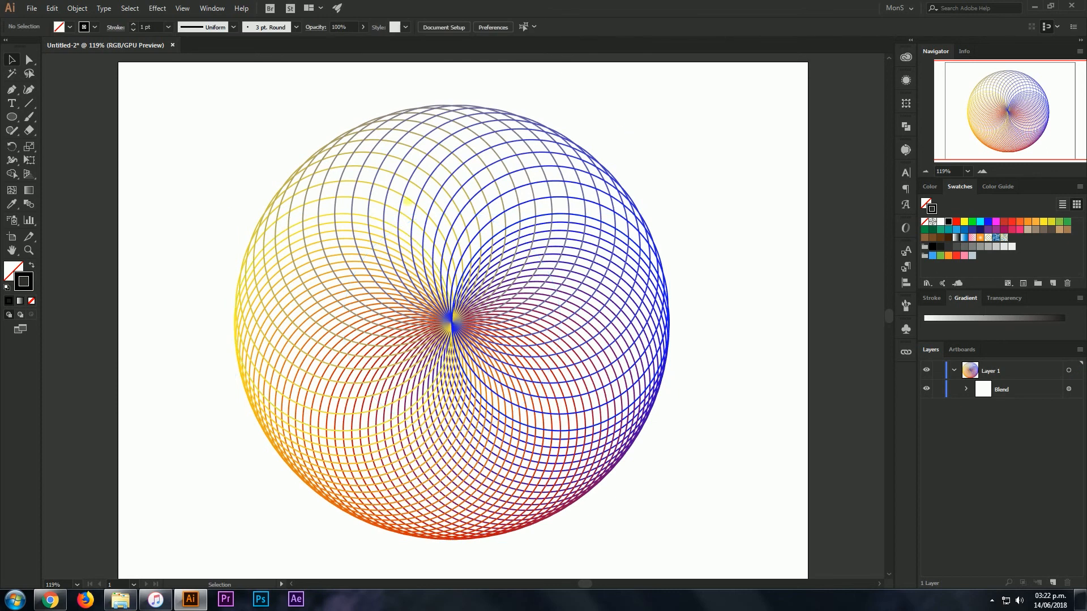
left_click(338, 212)
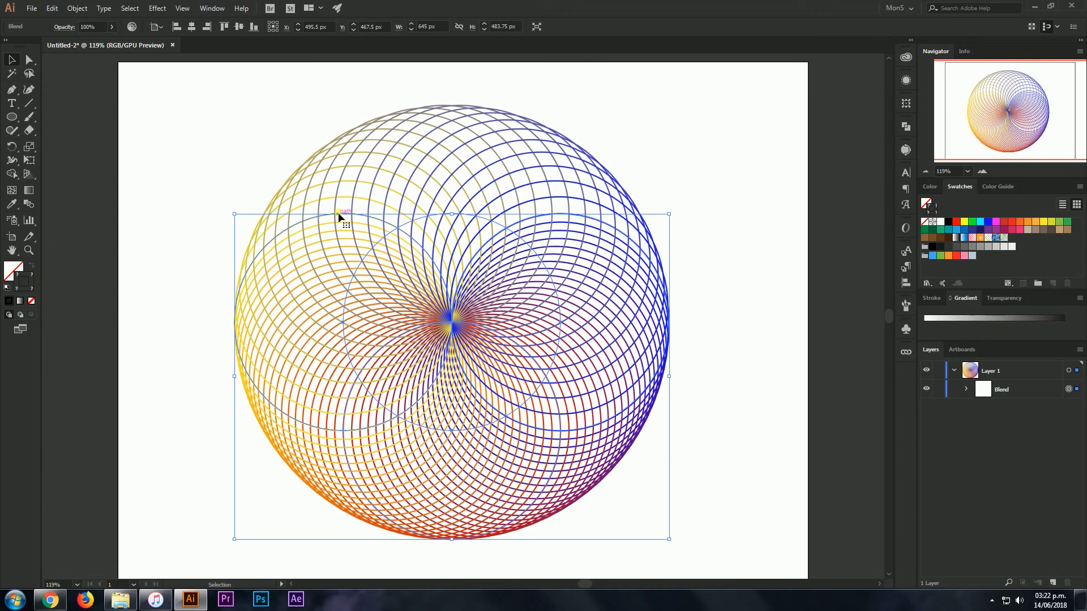
left_click(273, 112)
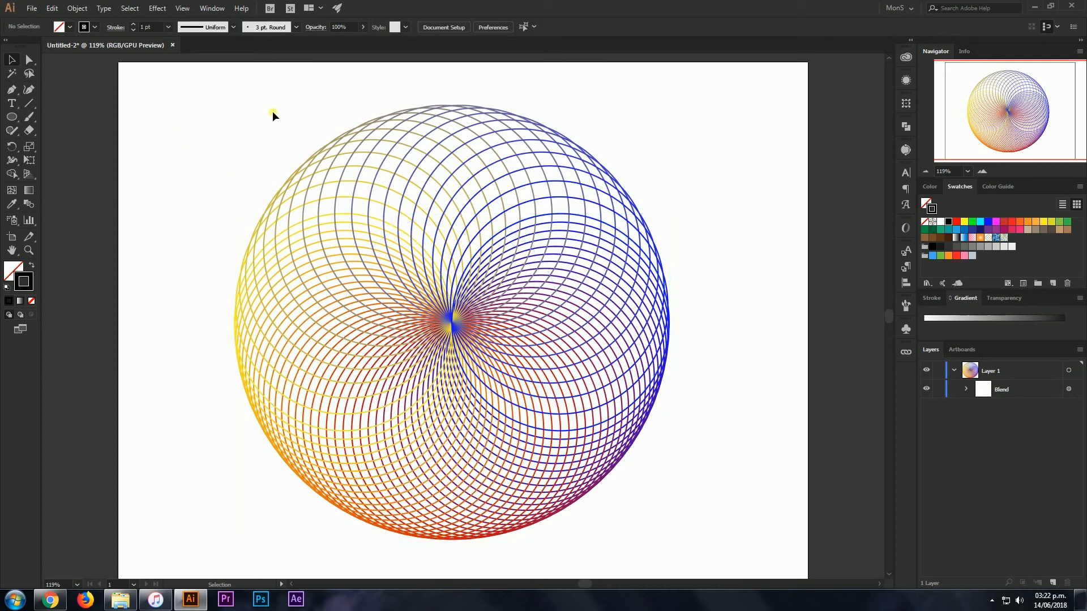
- Delete the circular blend from the artboard
left_click_drag(273, 111, 676, 501)
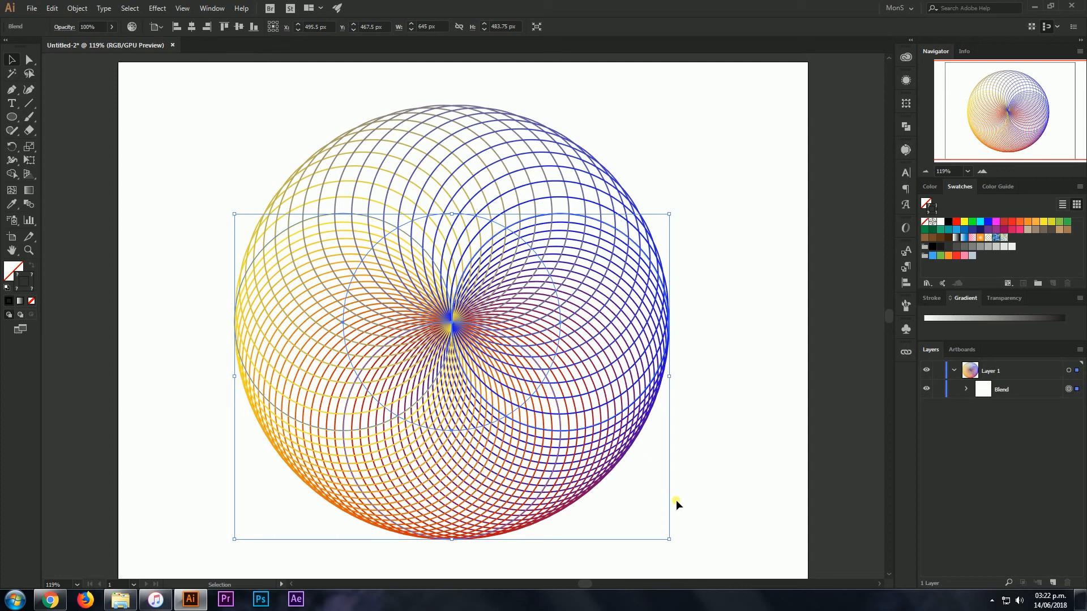
key("Delete")
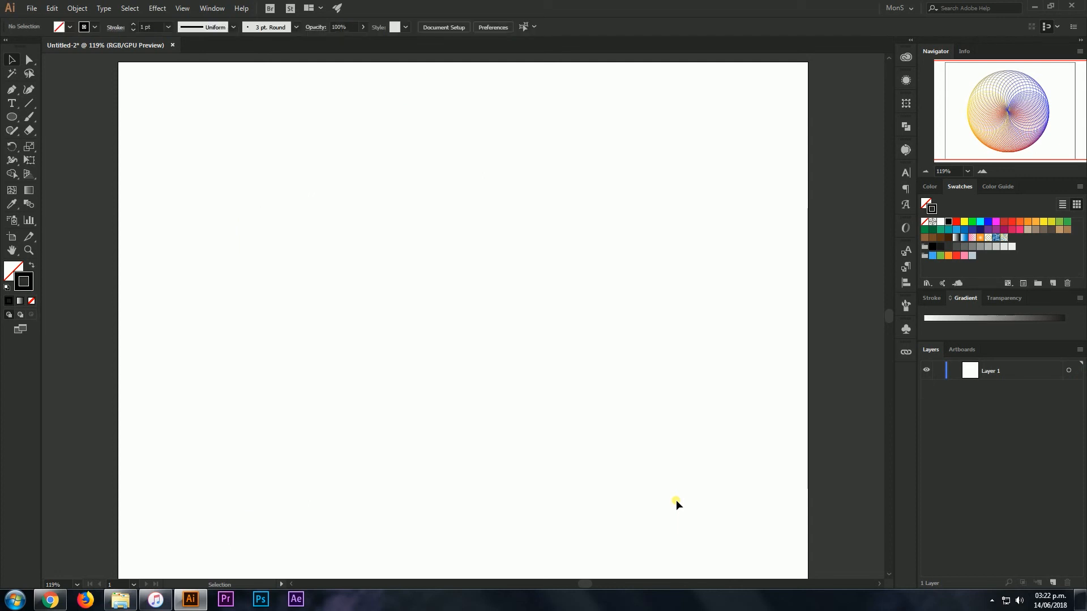
- Open blend abstract.ai from the Clase 2 folder to examine the abstract blend example, and return to the Untitled-2 document
left_click(121, 596)
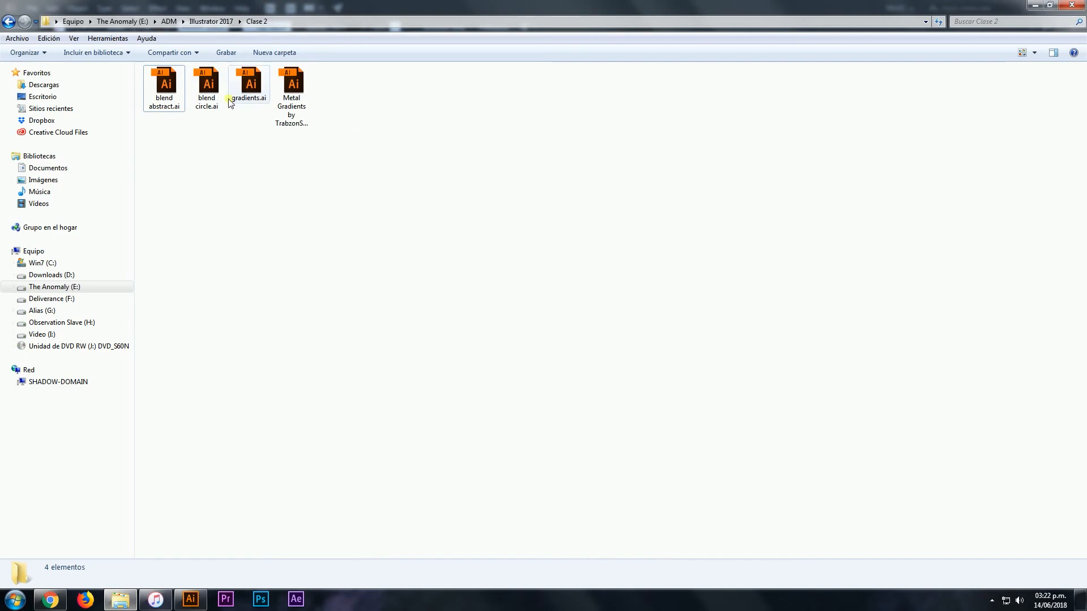
double_click(164, 93)
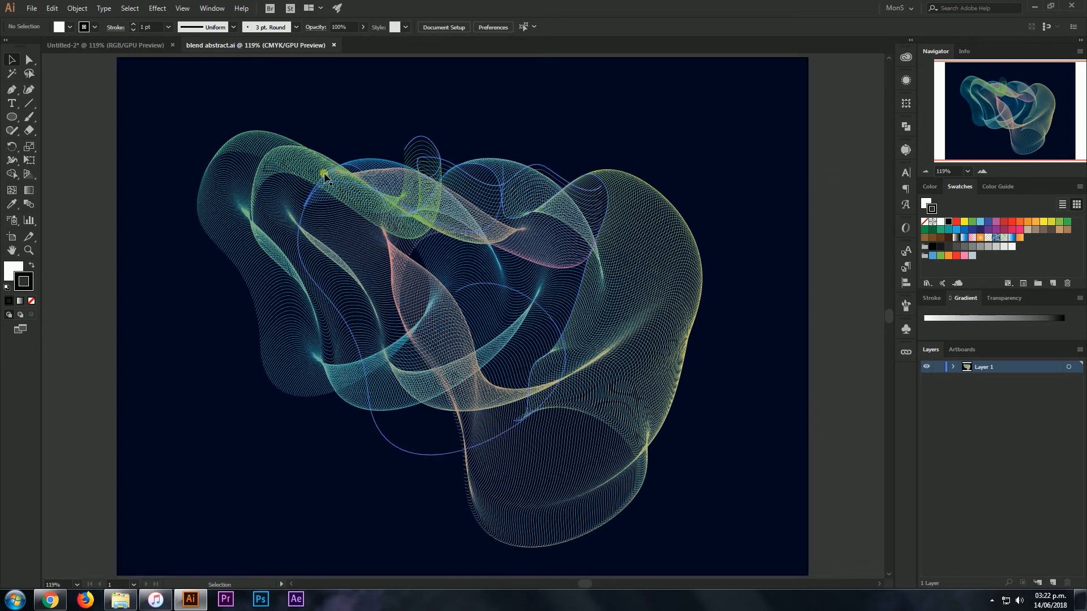
left_click(125, 45)
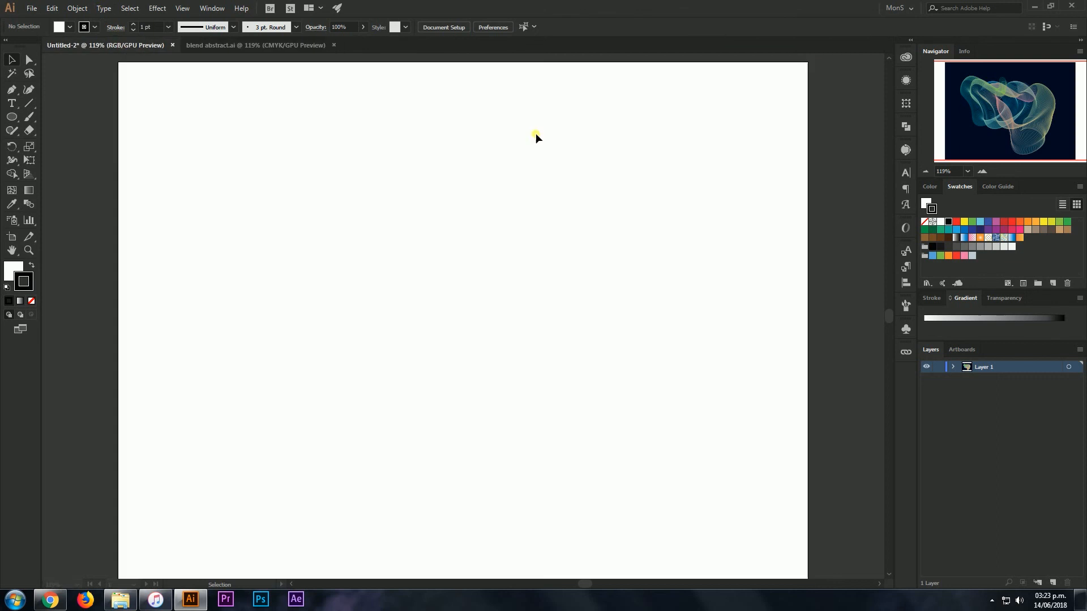
- Draw an open wavy path about 655 × 329 px across the upper artboard with the Pen tool, looping near its right end
left_click(11, 90)
left_click(249, 244)
left_click_drag(410, 227, 478, 281)
left_click_drag(532, 352, 572, 361)
left_click_drag(689, 335, 678, 290)
left_click_drag(583, 306, 576, 325)
left_click_drag(645, 429, 716, 440)
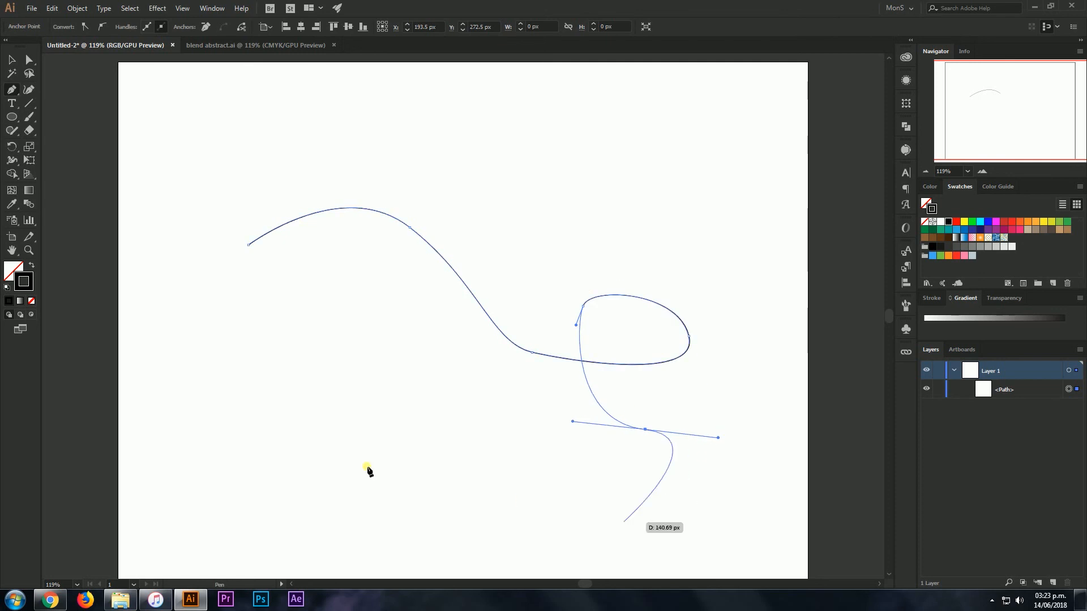
- Move the wavy path to about X 495 px, Y 304 px and set its stroke to magenta
left_click(10, 60)
scroll(538, 413, "down", 2)
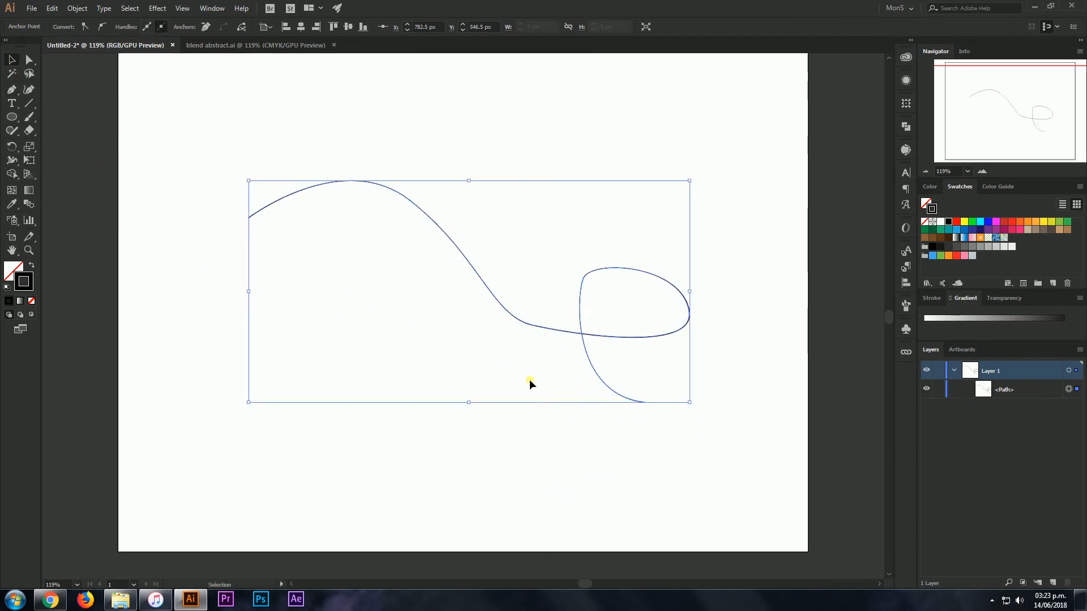
scroll(529, 380, "up", 3)
left_click_drag(425, 219, 425, 219)
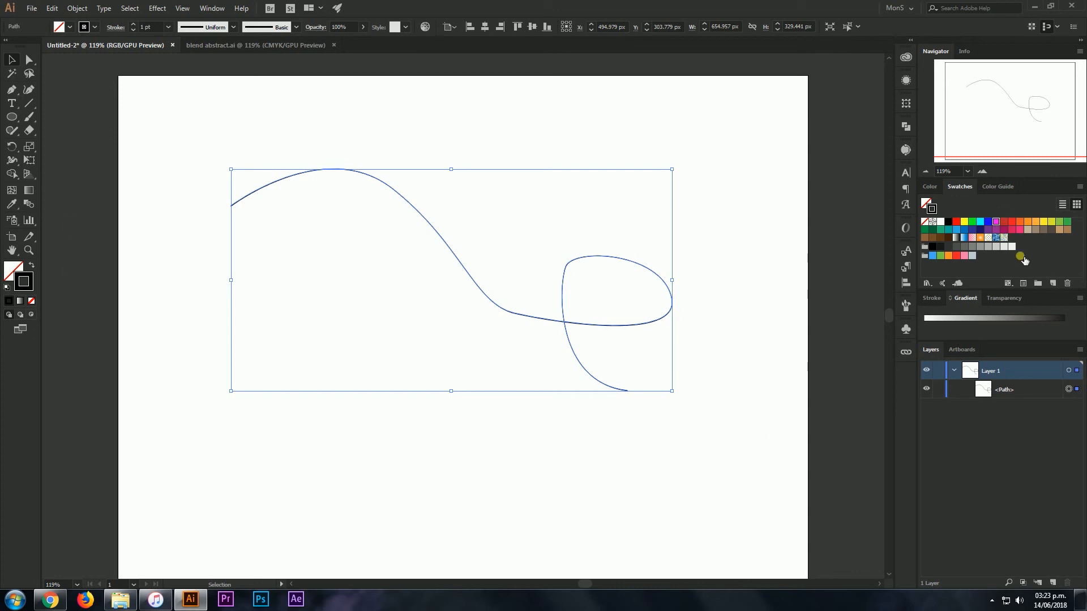
left_click(996, 221)
- Draw a second open curve about 679 × 264 px below the first with the Pen tool, looping near its middle, and deselect it
left_click(12, 90)
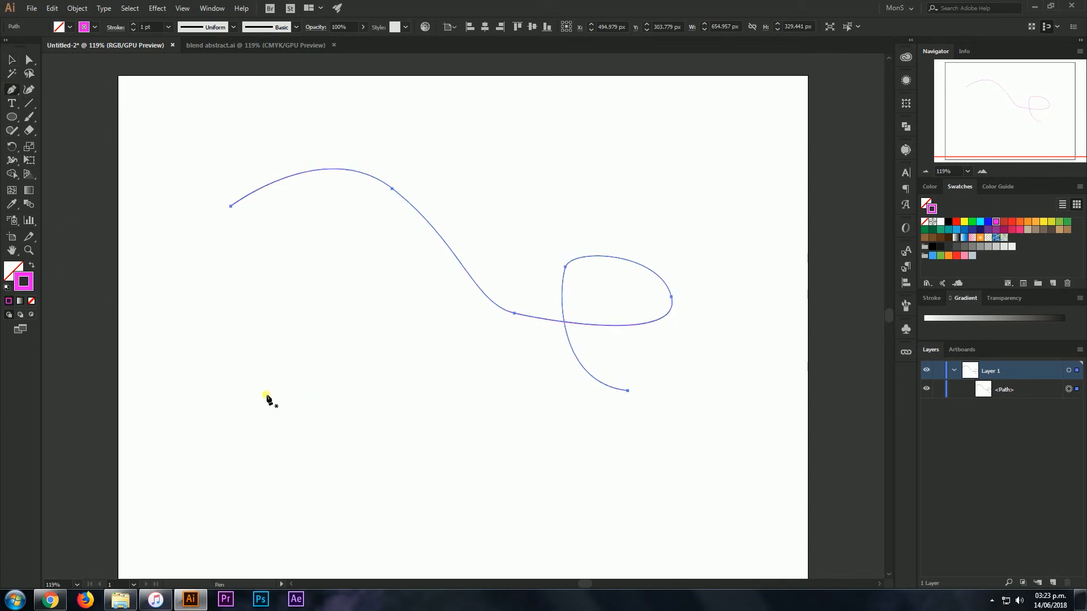
left_click(220, 363)
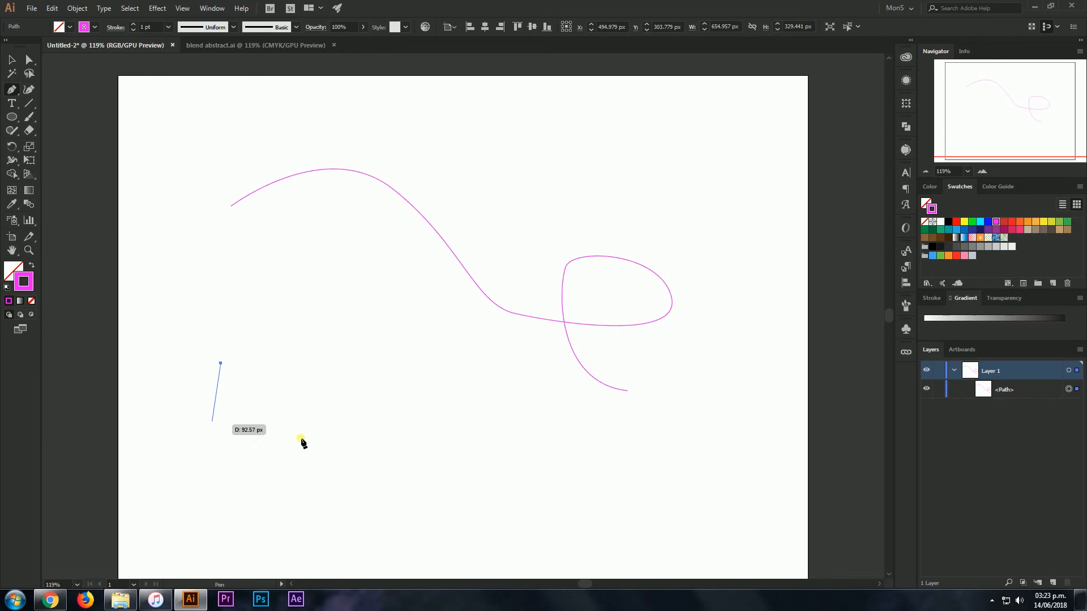
left_click_drag(335, 406, 268, 484)
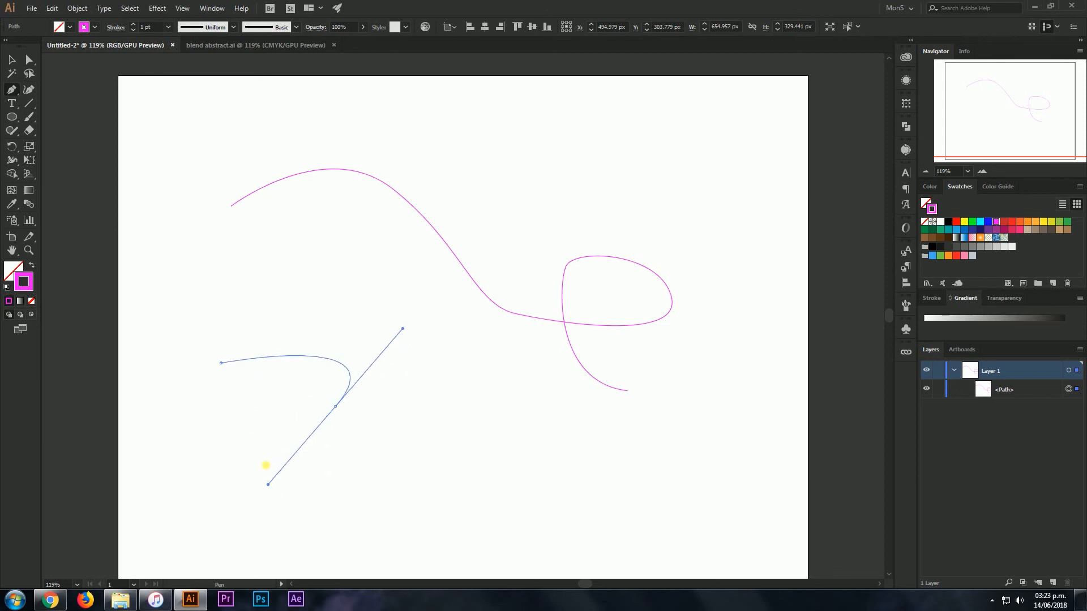
left_click_drag(372, 532, 426, 543)
left_click_drag(457, 452, 422, 432)
left_click_drag(392, 485, 509, 506)
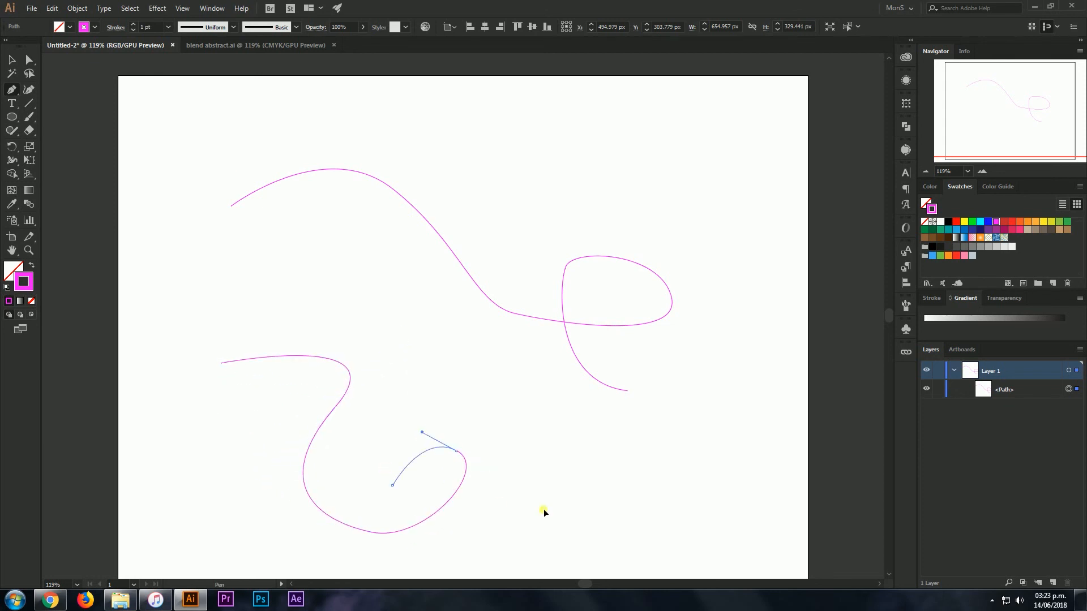
left_click_drag(580, 509, 628, 498)
left_click_drag(678, 460, 802, 548)
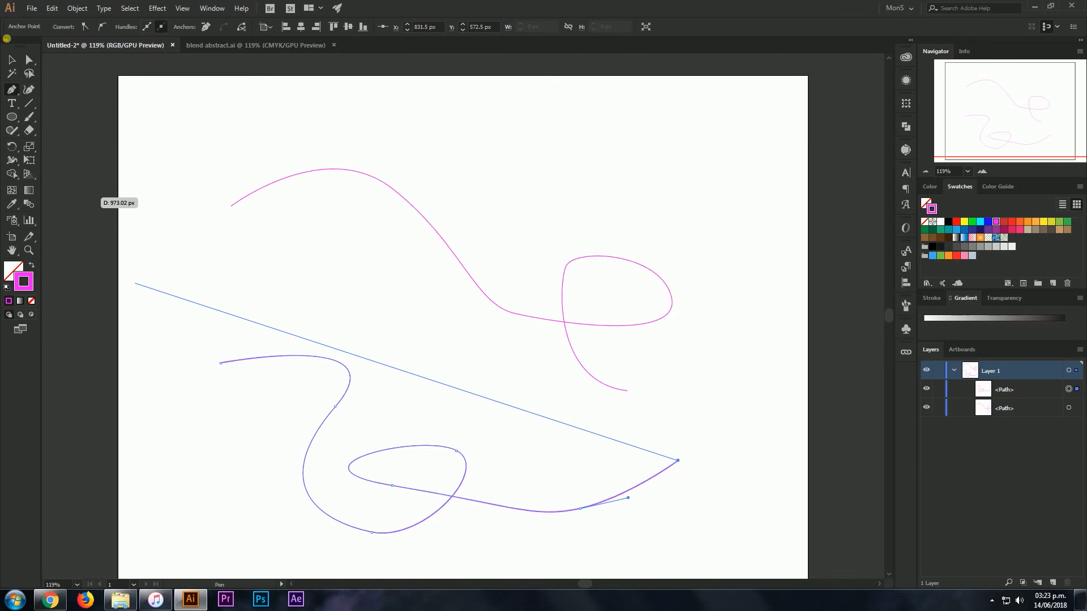
left_click(14, 64)
left_click(788, 387)
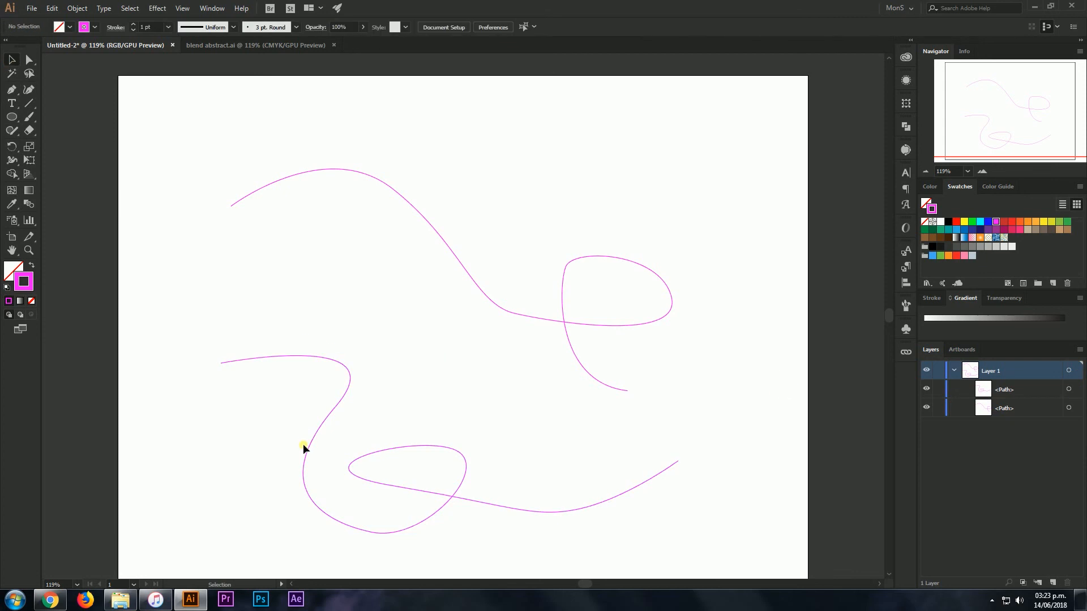
- Move the lower curve to about X 467 px, Y 536 px, set its stroke to blue and deselect it
left_click(329, 417)
left_click_drag(329, 417, 312, 409)
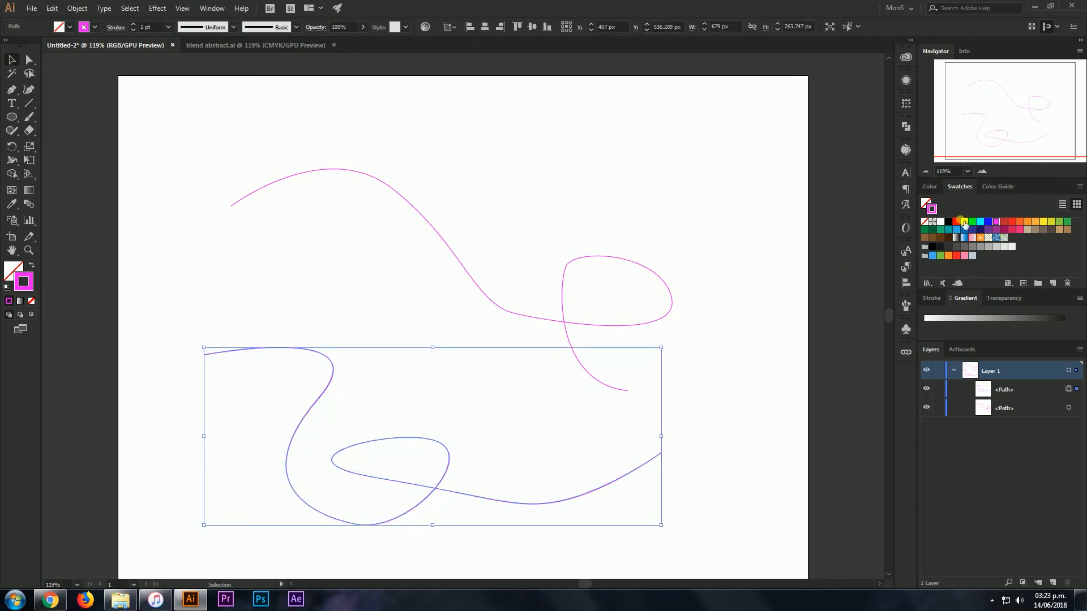
left_click(1074, 227)
left_click(989, 221)
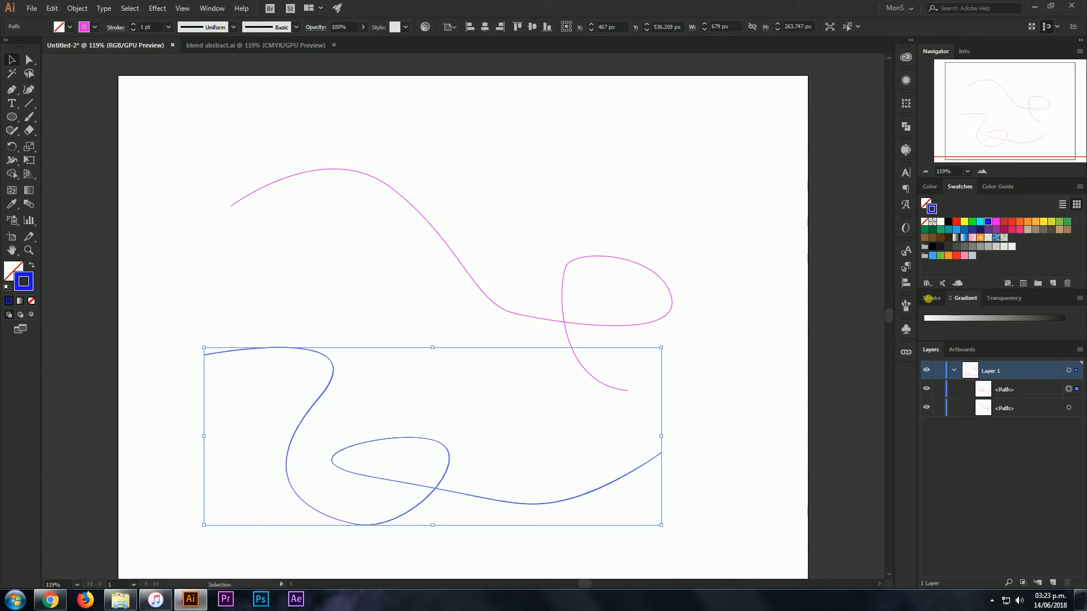
left_click(162, 178)
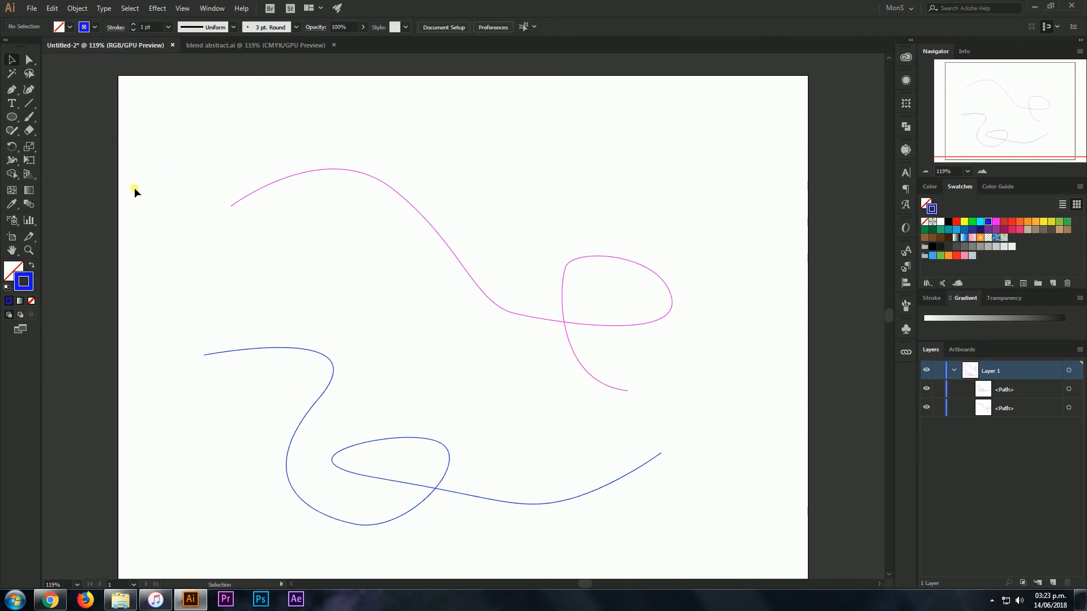
- Select both curves and move them together to about X 459 px, Y 376 px
left_click_drag(144, 155, 437, 482)
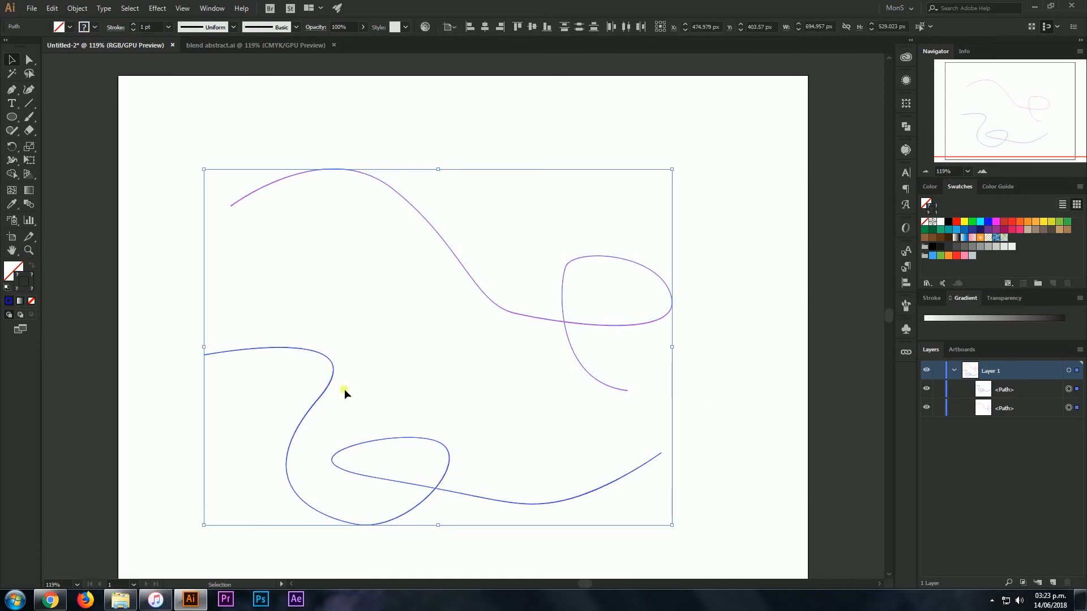
left_click_drag(410, 209, 399, 191)
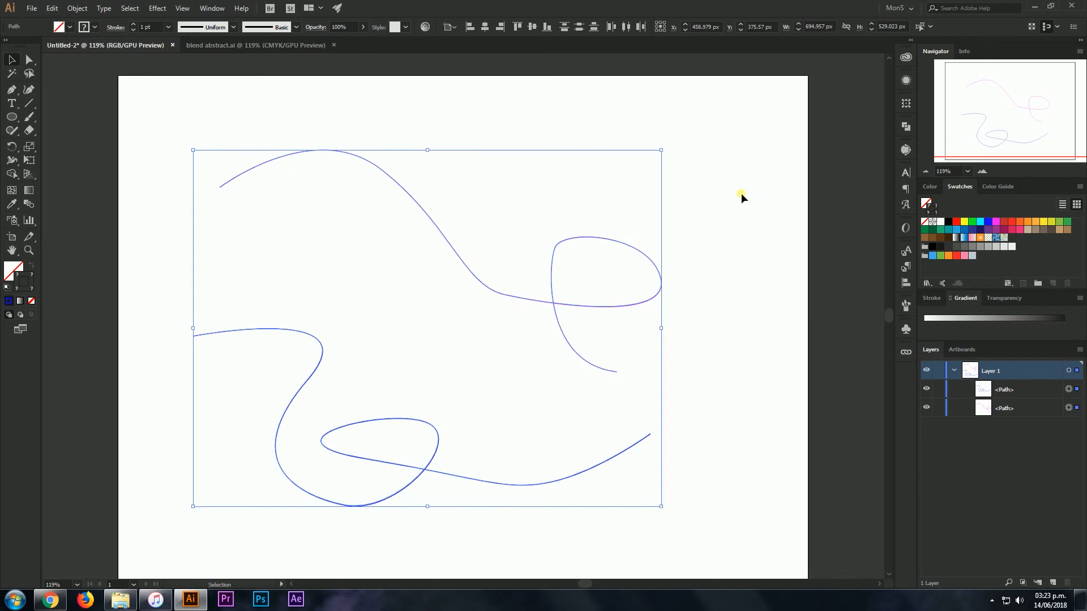
left_click(302, 441)
key("ctrl+a")
- Try blending the magenta curve into the blue curve from their upper-left stretches, and undo that blend
left_click(30, 205)
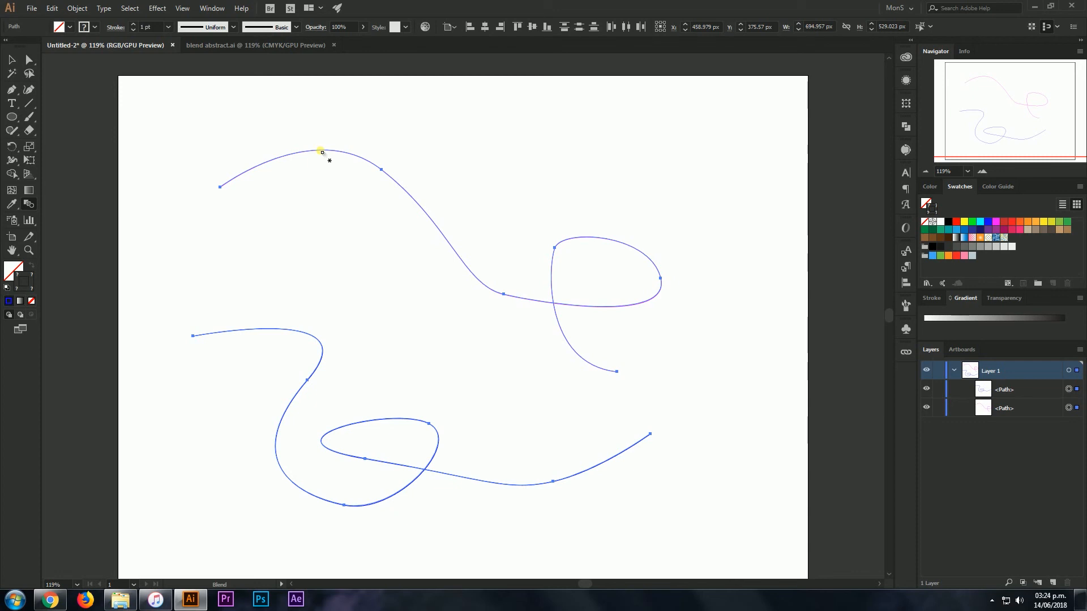
left_click(267, 331)
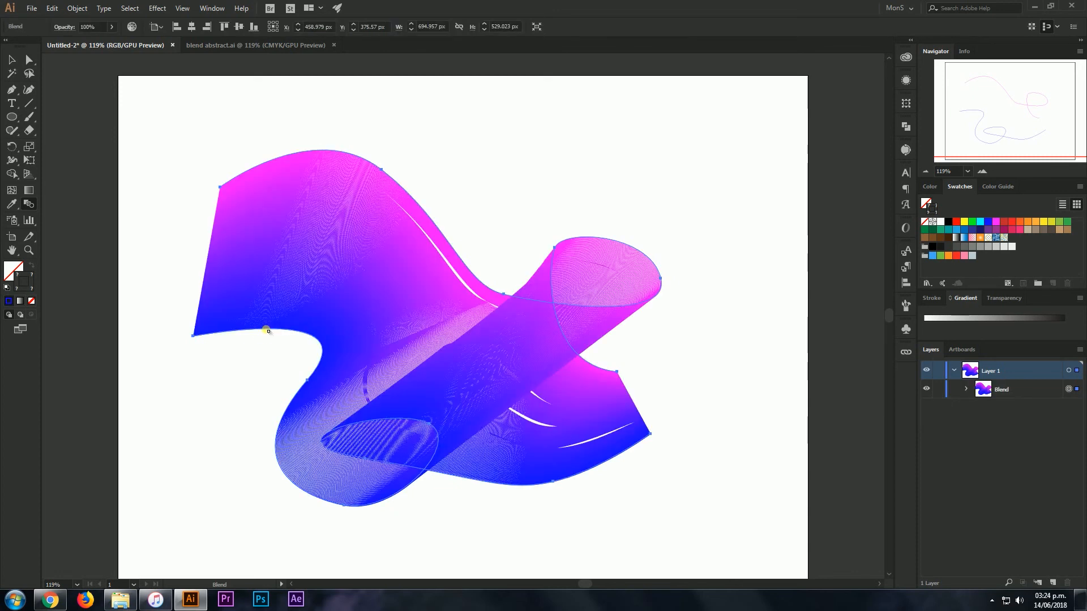
key("ctrl+z")
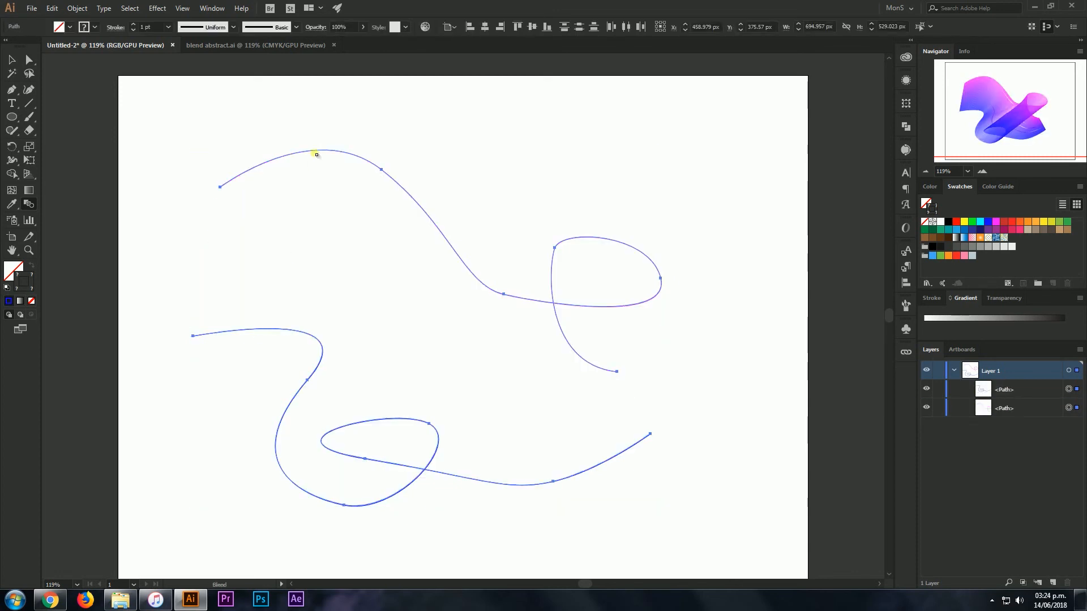
- Blend the magenta curve with the blue curve at its right-hand stretch, and set the blend spacing to 80 specified steps
left_click(596, 471)
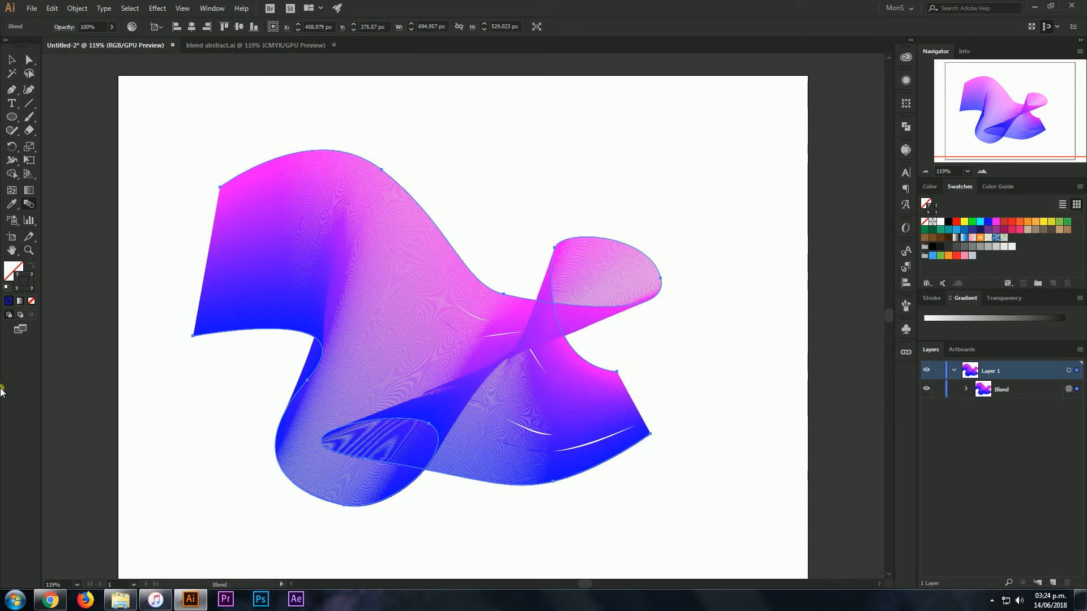
double_click(36, 210)
left_click_drag(598, 108, 730, 97)
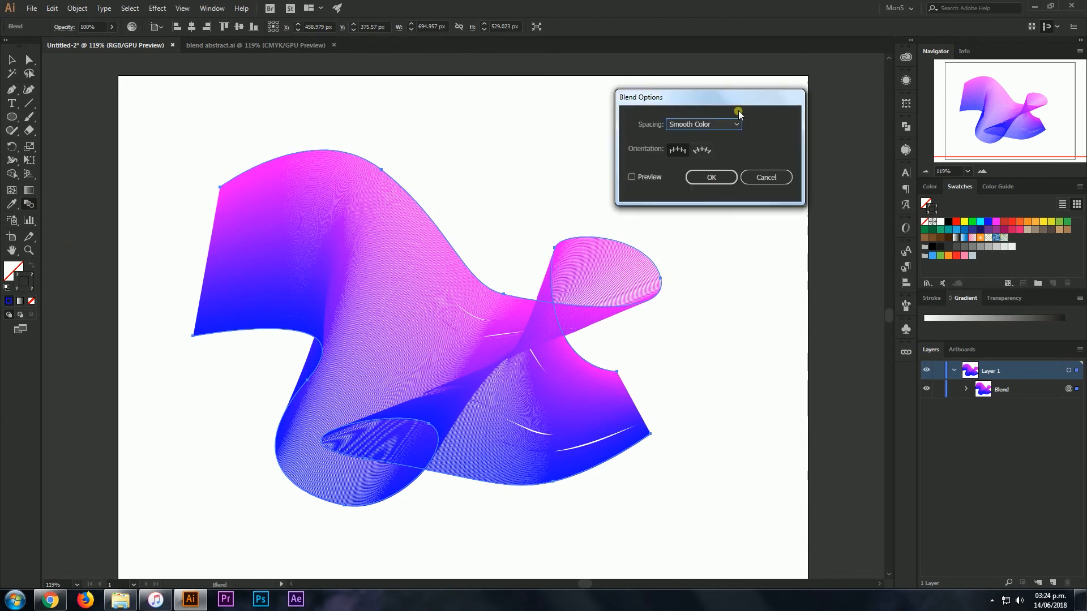
left_click(645, 184)
left_click(715, 130)
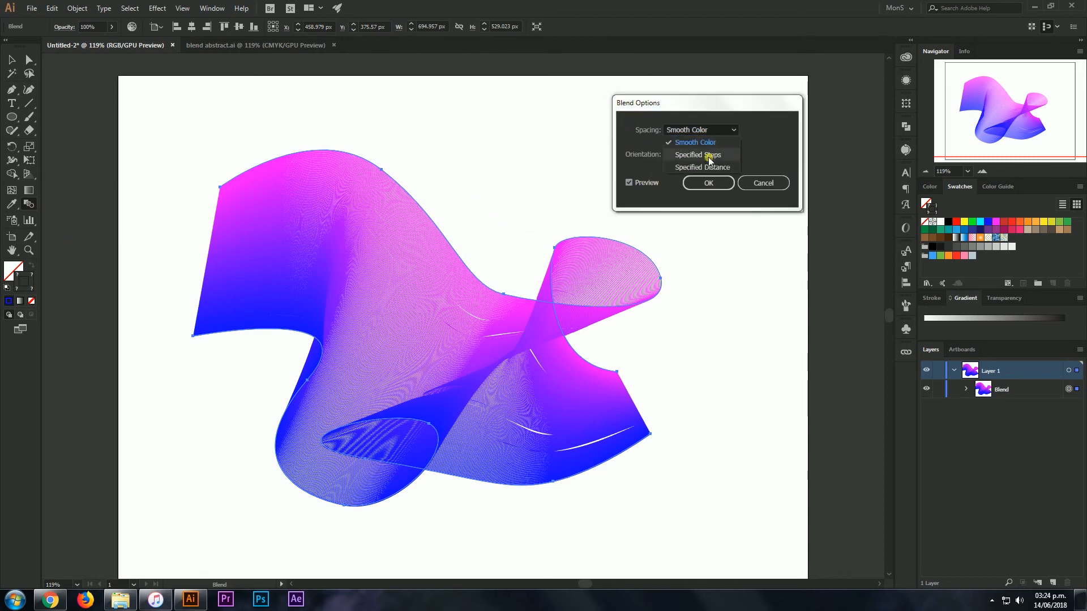
left_click(707, 151)
scroll(756, 131, "down", 14)
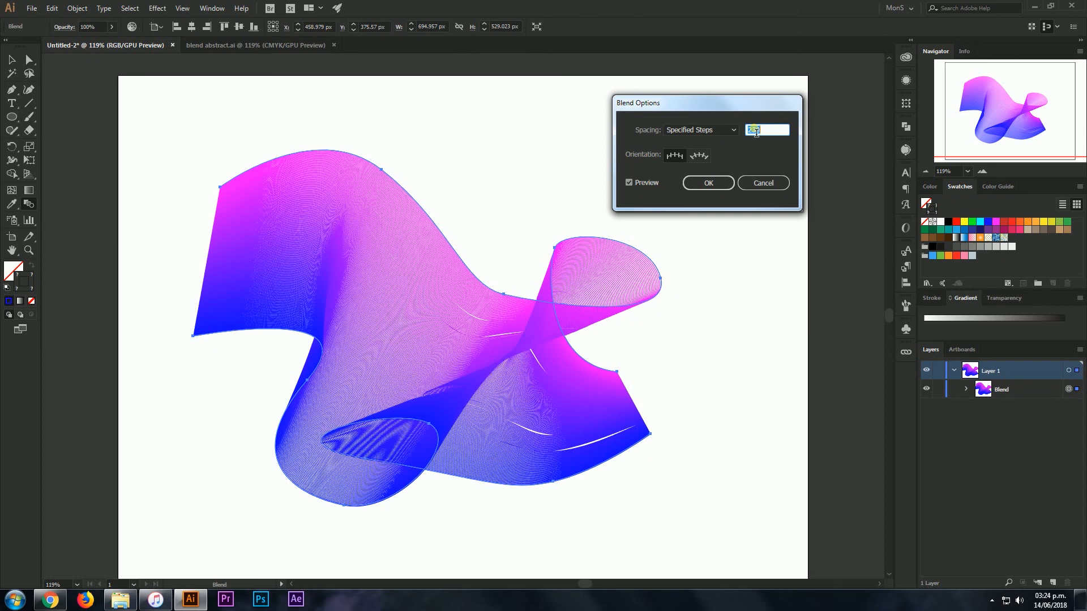
scroll(756, 130, "down", 5)
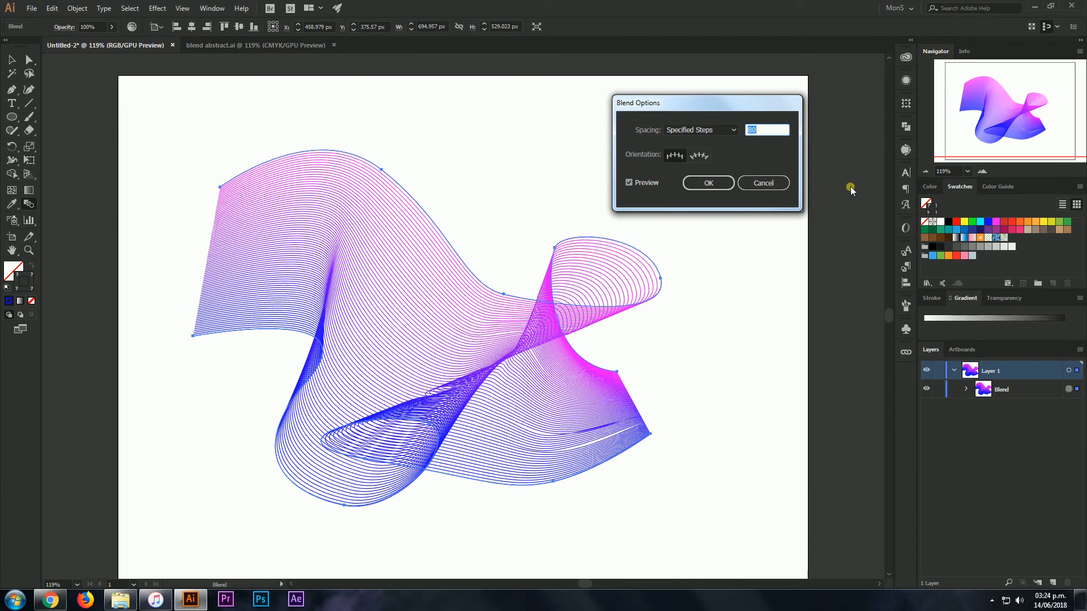
left_click(710, 184)
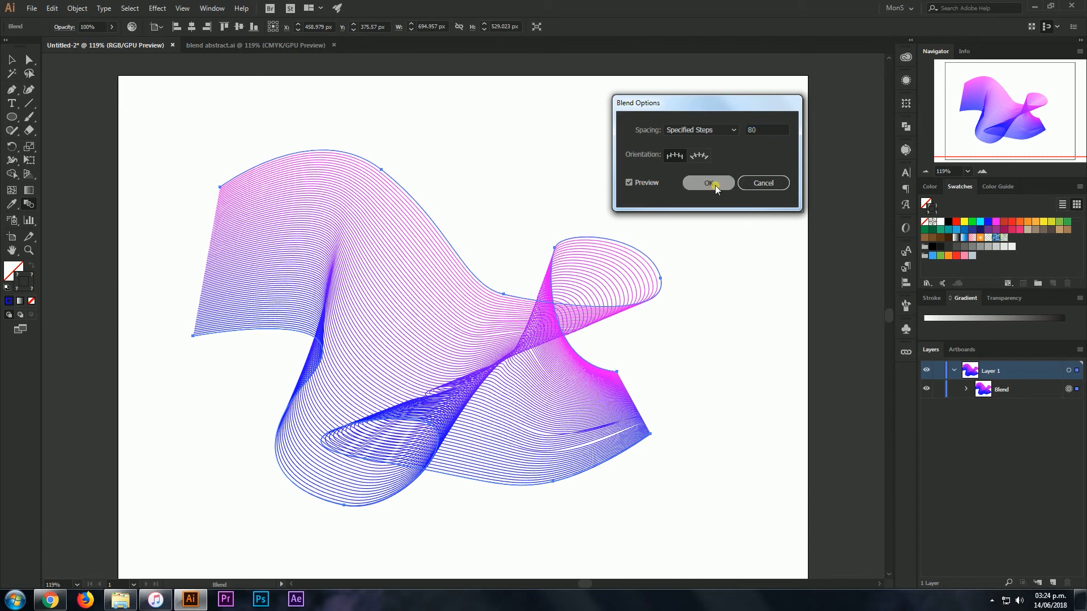
- Draw an open, irregular path with a sharp corner over the middle of the blend with the Pen tool
left_click(12, 89)
mouse_move(500, 236)
left_mouse_down()
mouse_move(509, 202)
mouse_move(457, 208)
left_mouse_up()
left_click_drag(407, 238, 467, 317)
left_click_drag(487, 367, 415, 389)
left_click_drag(387, 366, 374, 354)
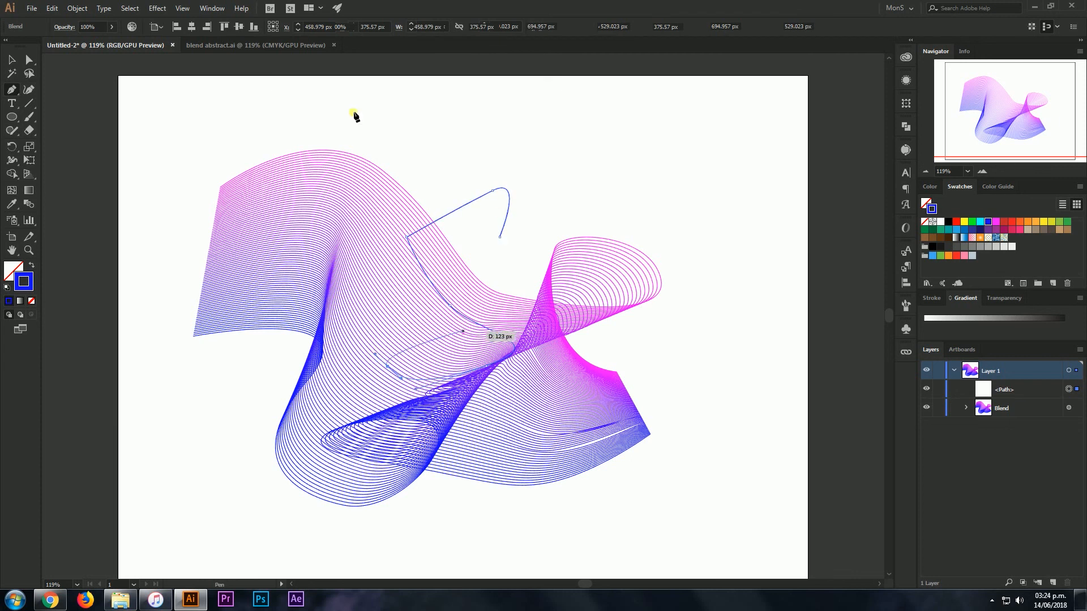
left_click(11, 59)
- Try replacing the blend's spine with the irregular path, and undo the replacement
left_click_drag(616, 172, 332, 418)
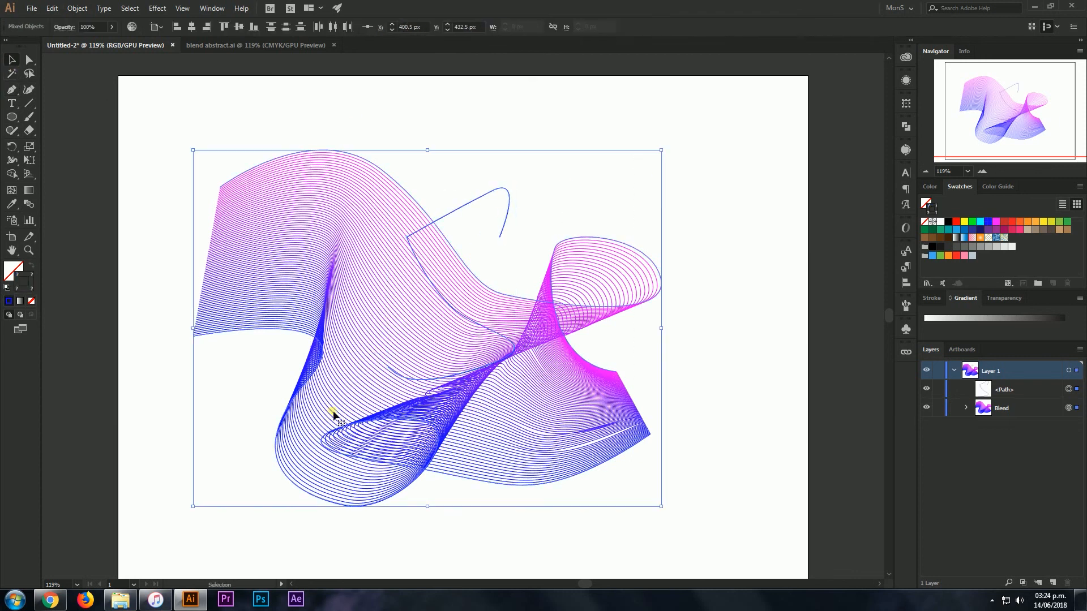
left_click(77, 8)
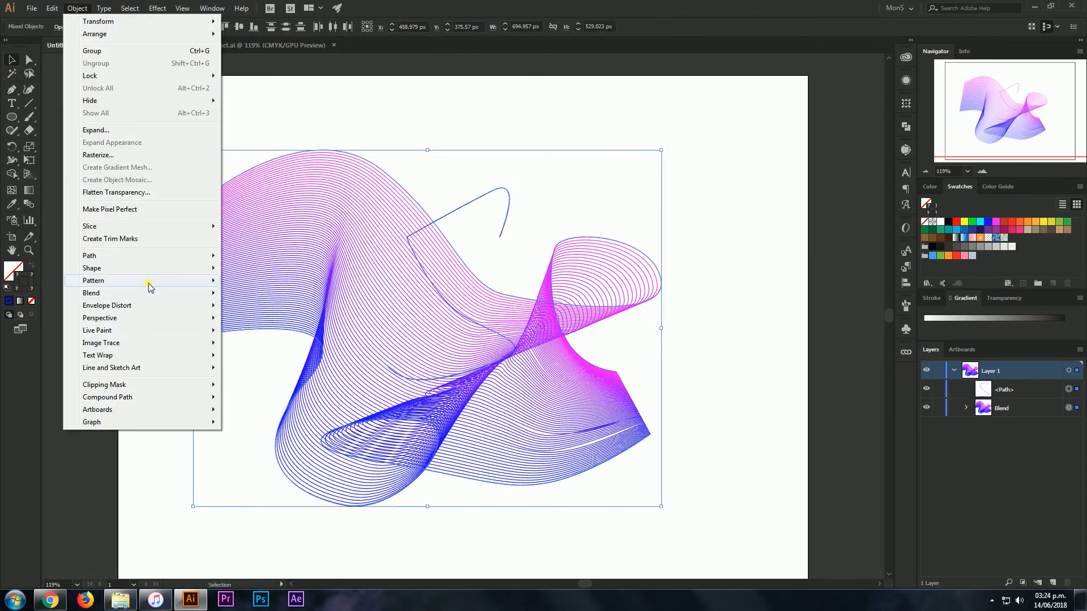
mouse_move(145, 291)
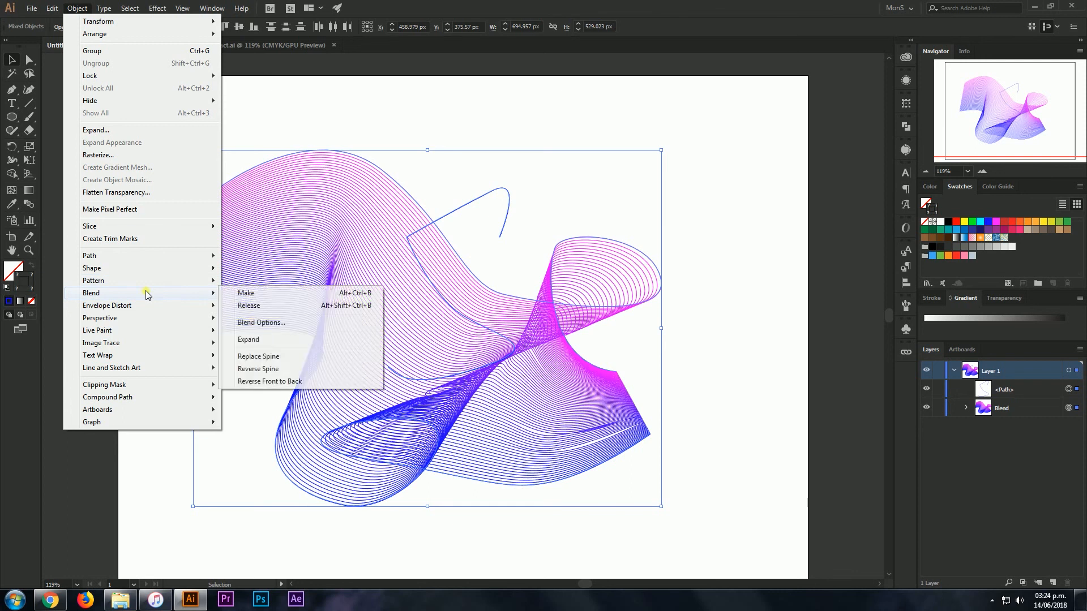
left_click(266, 356)
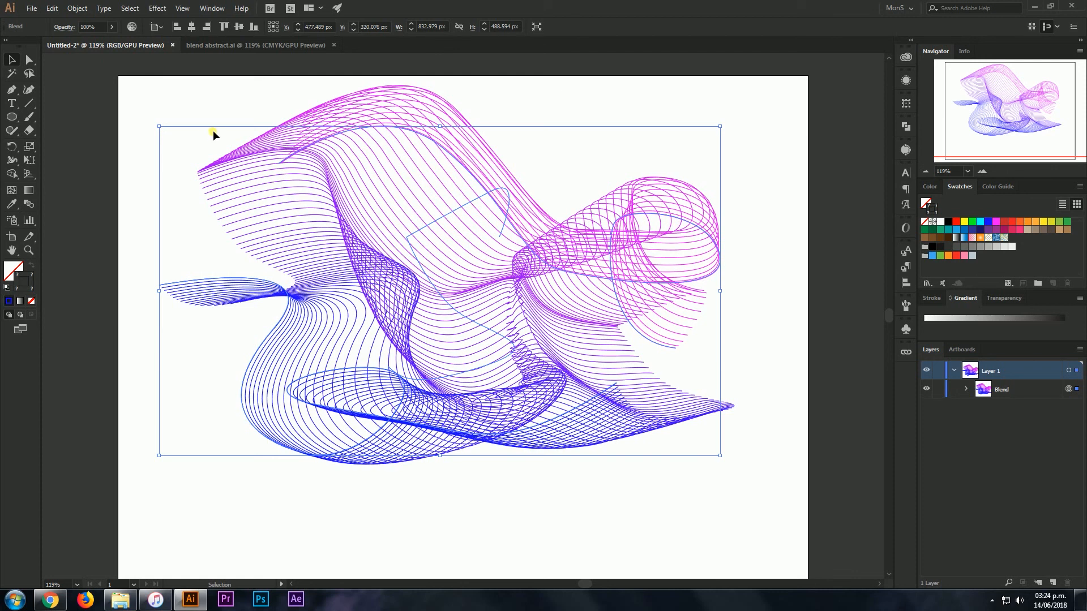
key("ctrl+z")
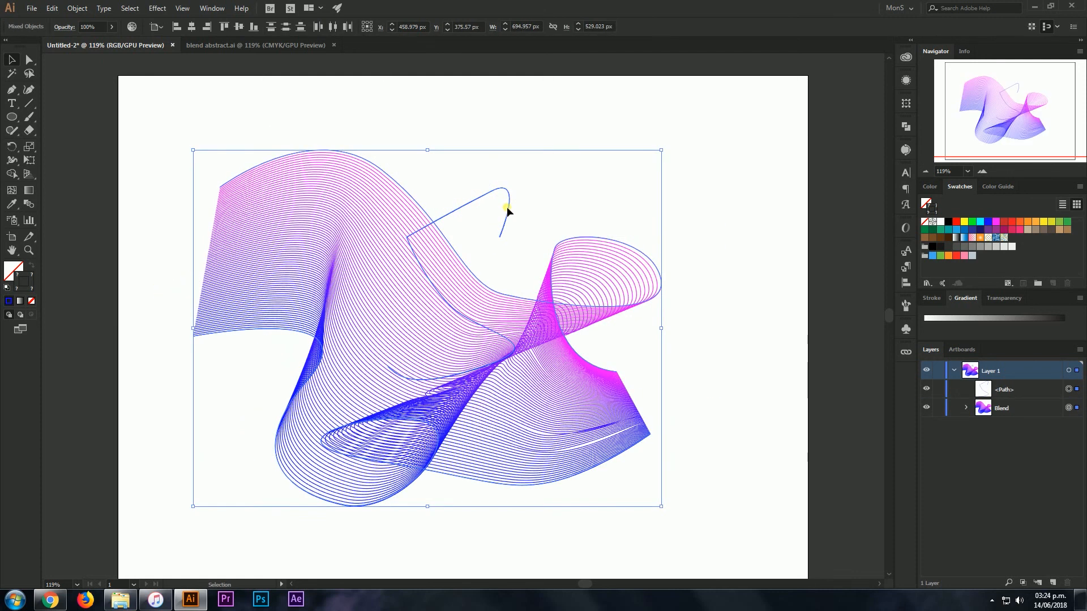
- Reshape the irregular path by moving its anchor points into rounder curves, and shift the whole path down onto the middle of the blend
left_click(29, 60)
left_click(437, 104)
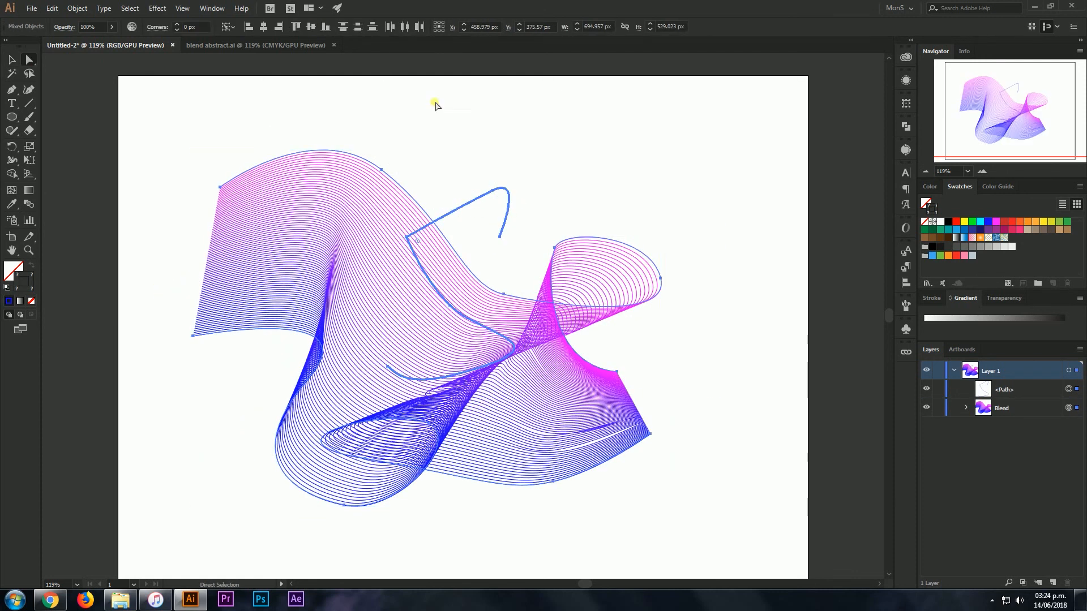
left_click_drag(423, 241, 505, 241)
key("ctrl+z")
left_click_drag(491, 192, 462, 185)
left_click_drag(407, 238, 444, 262)
key("v")
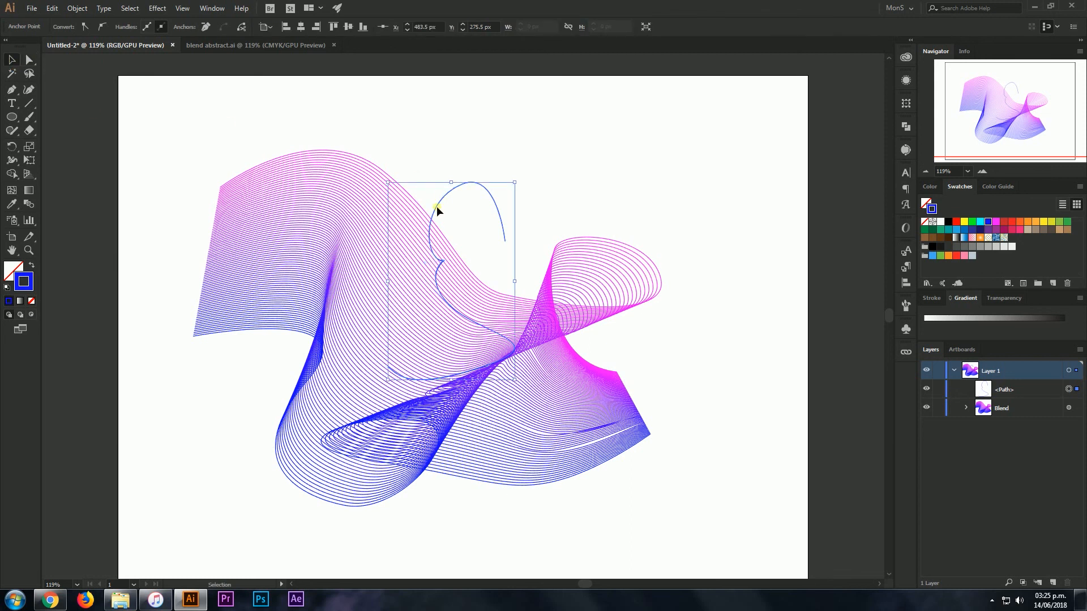
left_click_drag(450, 203, 397, 279)
- Try replacing the blend's spine with the reshaped path, and undo the replacement
left_click_drag(567, 189, 257, 470)
left_click(77, 8)
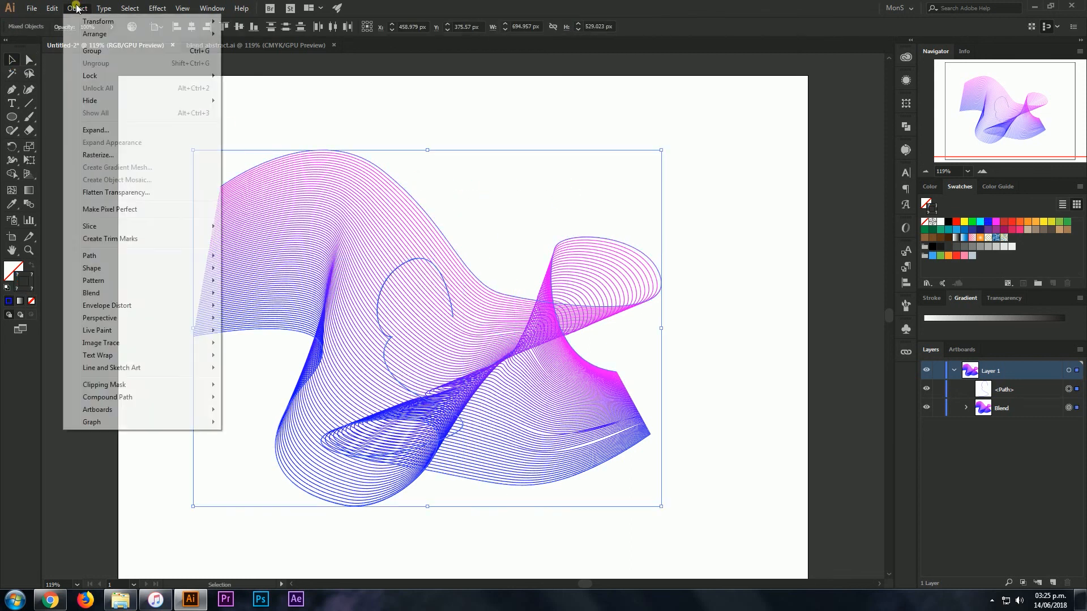
mouse_move(174, 303)
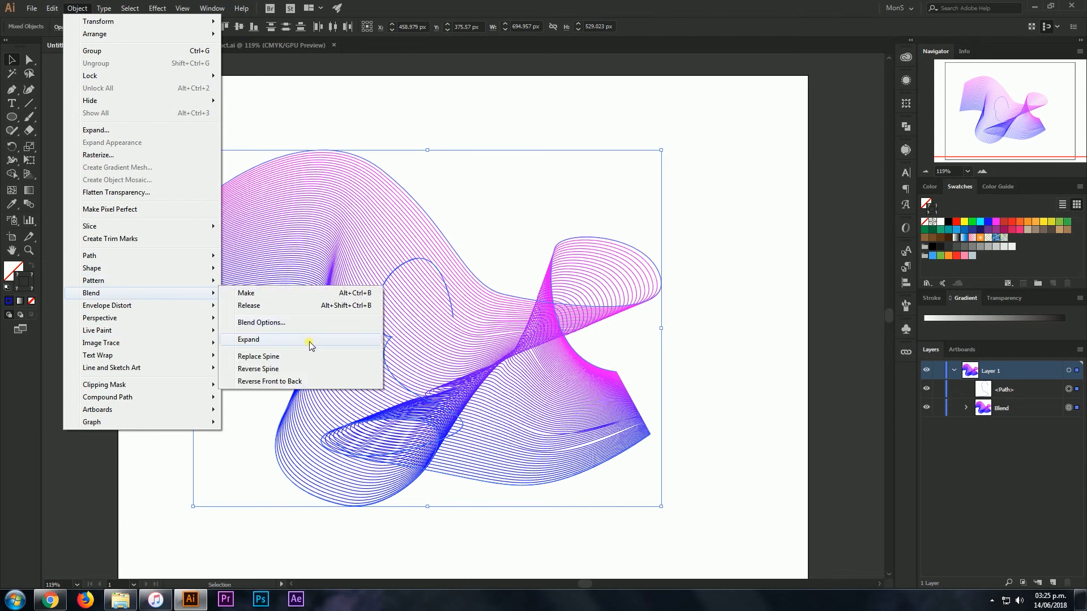
left_click(309, 357)
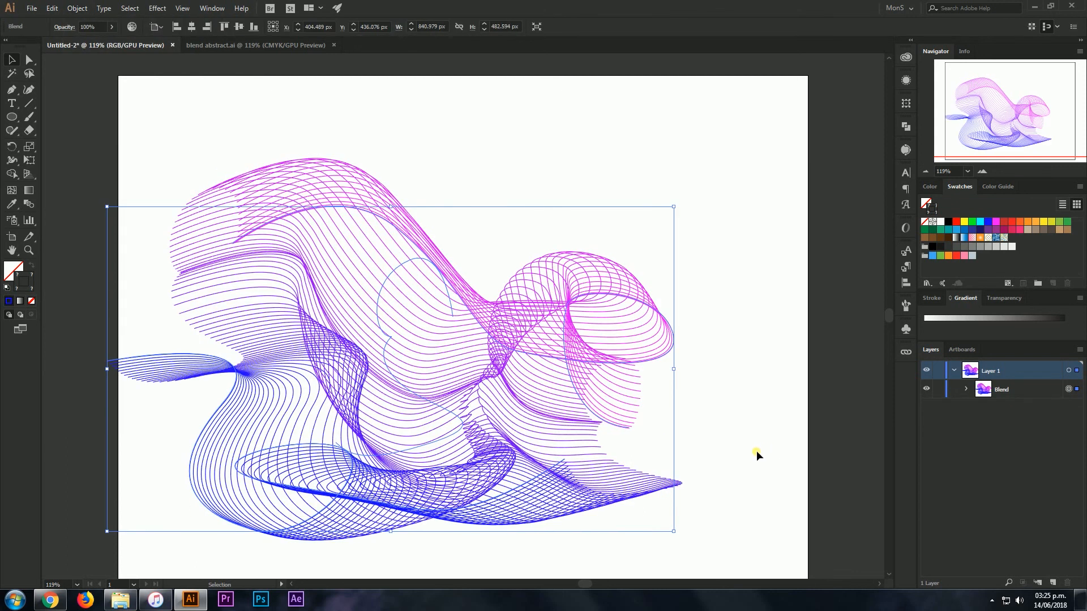
key("ctrl+z")
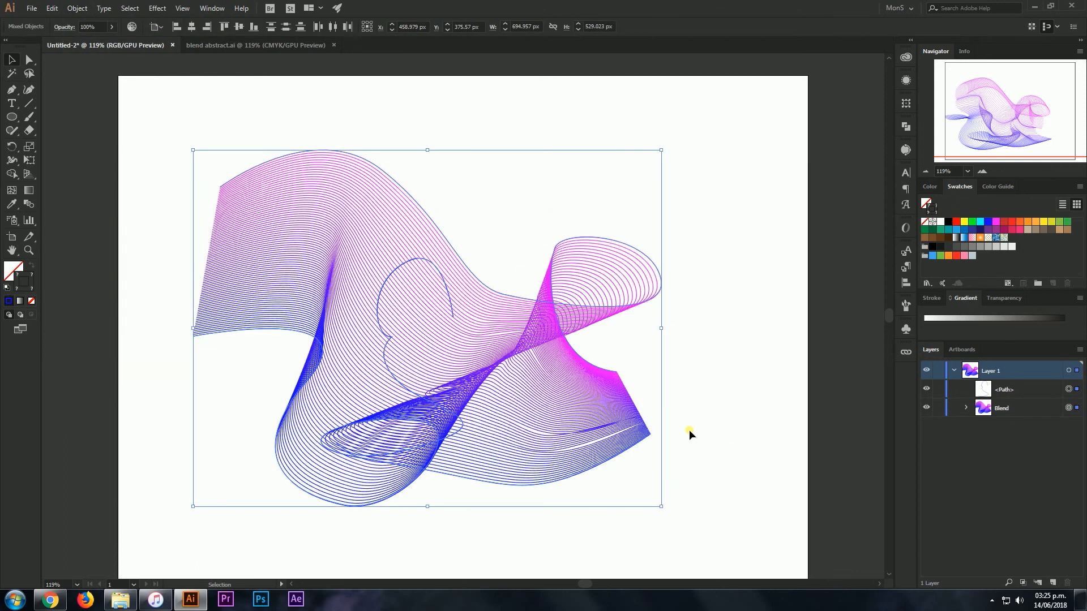
- Rotate the reshaped open path counterclockwise over the middle of the blend, without rotating the blend
left_click(438, 273)
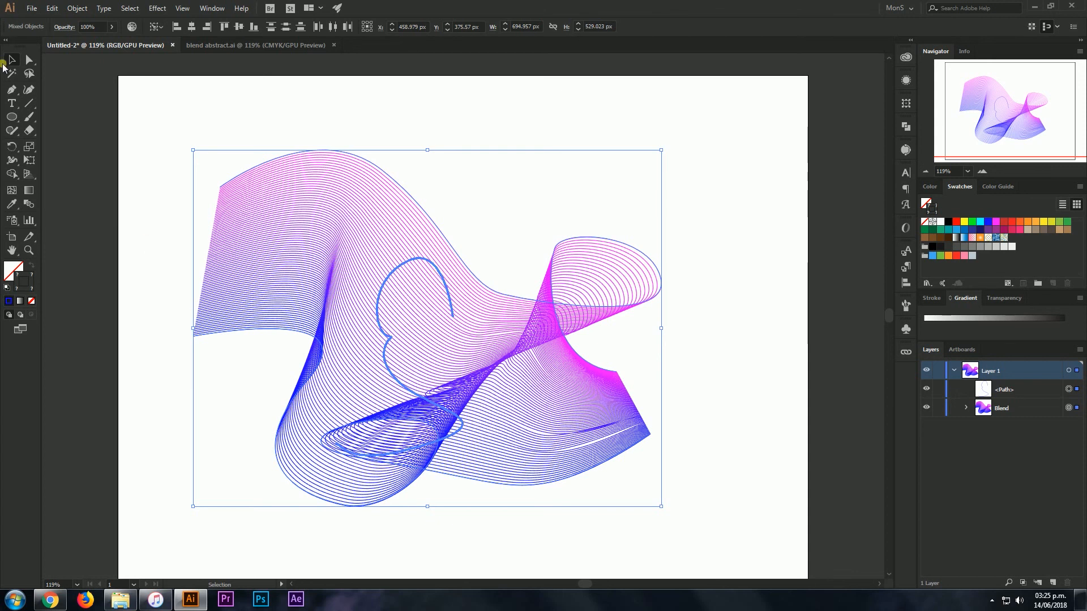
left_click(443, 272)
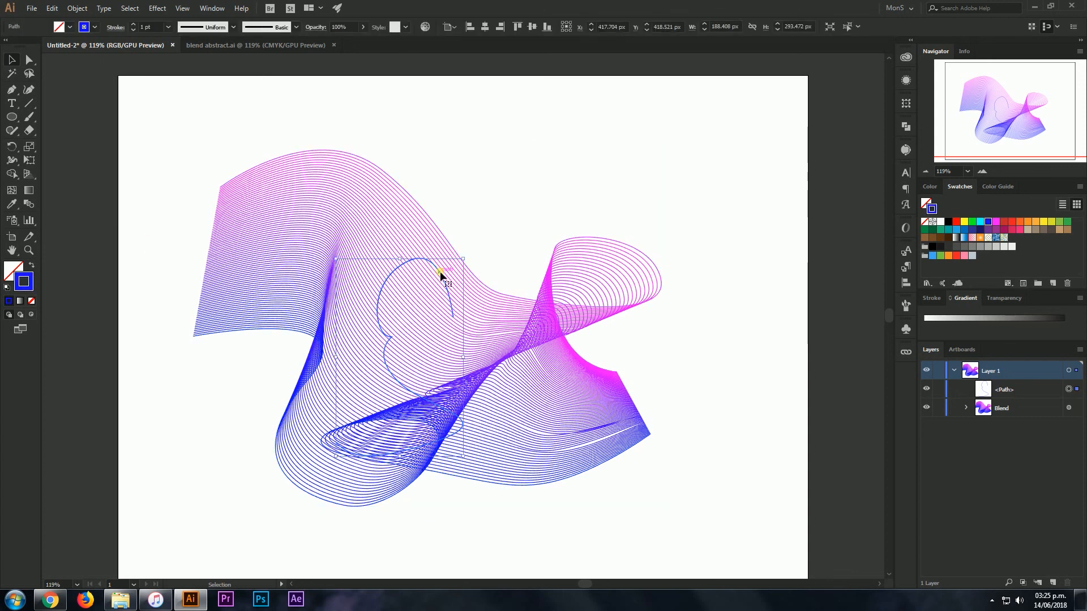
left_click_drag(483, 453, 588, 371)
- Select the rotated path together with the blend, and replace the blend's spine with it
left_click(468, 318, "shift")
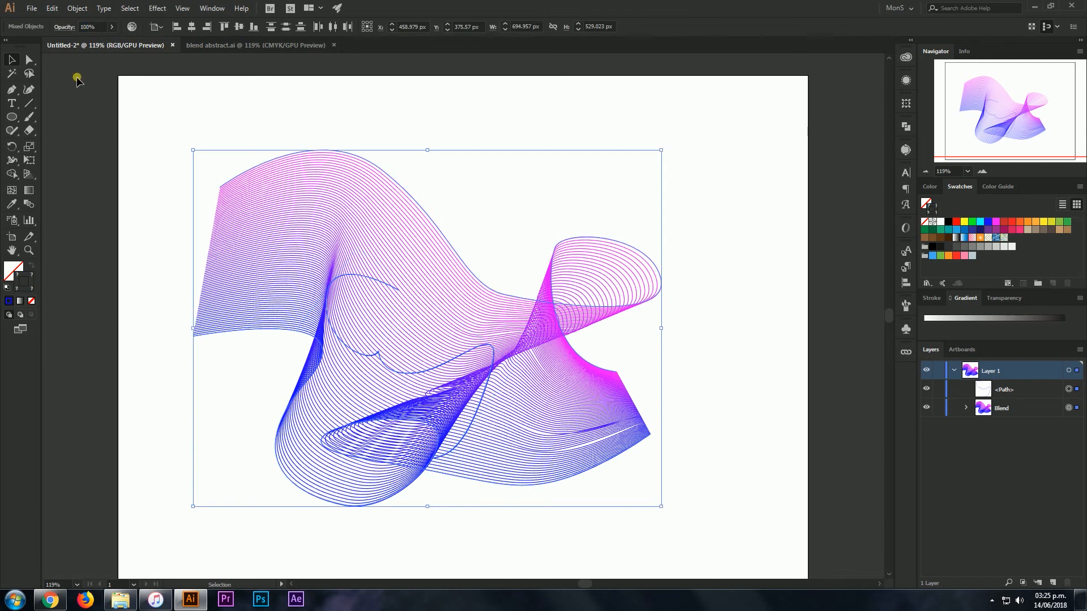
left_click(70, 12)
mouse_move(155, 292)
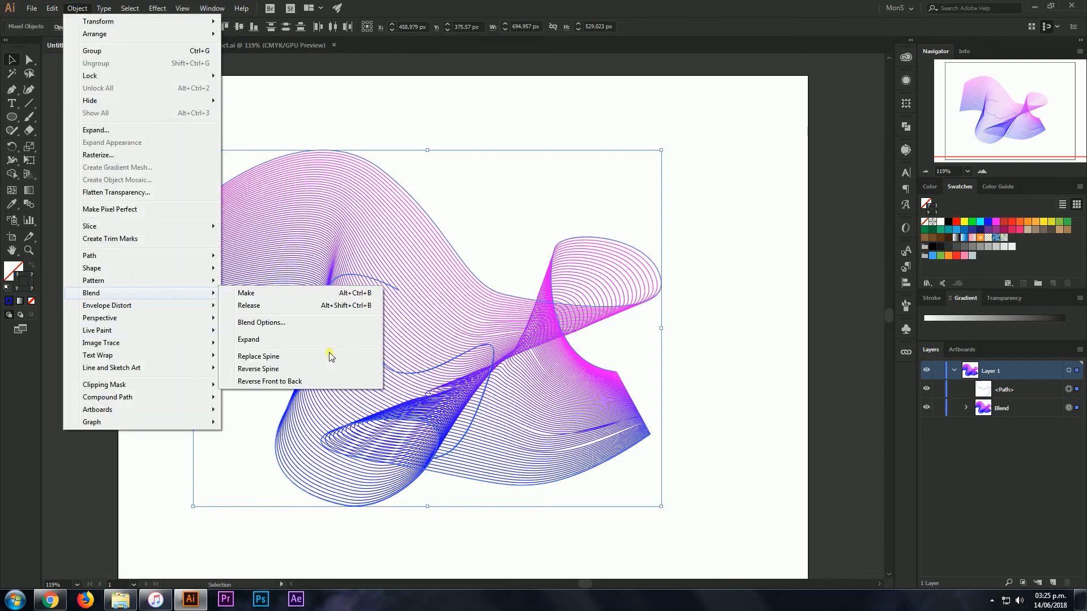
left_click(325, 358)
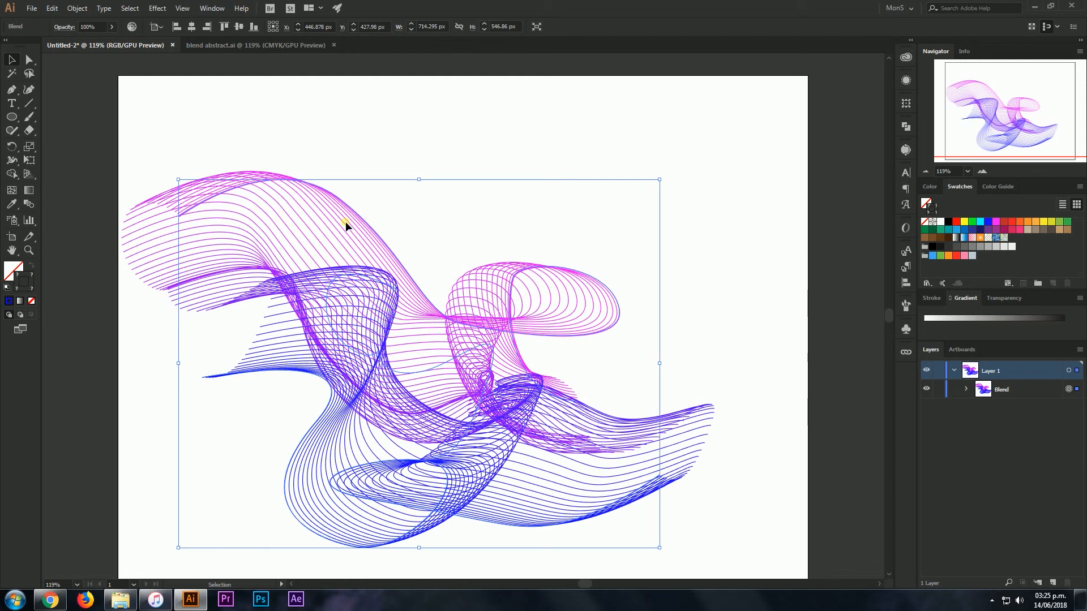
- Increase the blend's spacing to 220 specified steps with the preview turned on
double_click(32, 203)
left_click(637, 185)
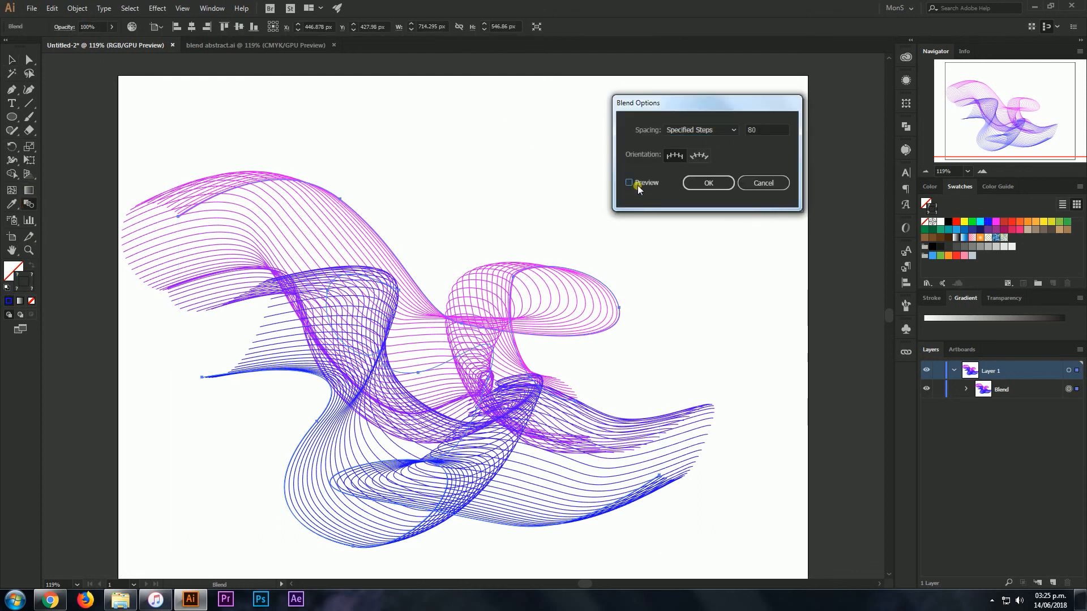
double_click(768, 130)
key("Up")
key("Up")
key("Up")
key("Up")
key("Up")
key("Up")
key("Up")
key("Up")
key("Up")
key("Up")
key("Up")
key("Up")
key("Up")
key("Up")
key("Up")
key("Up")
key("Up")
key("Up")
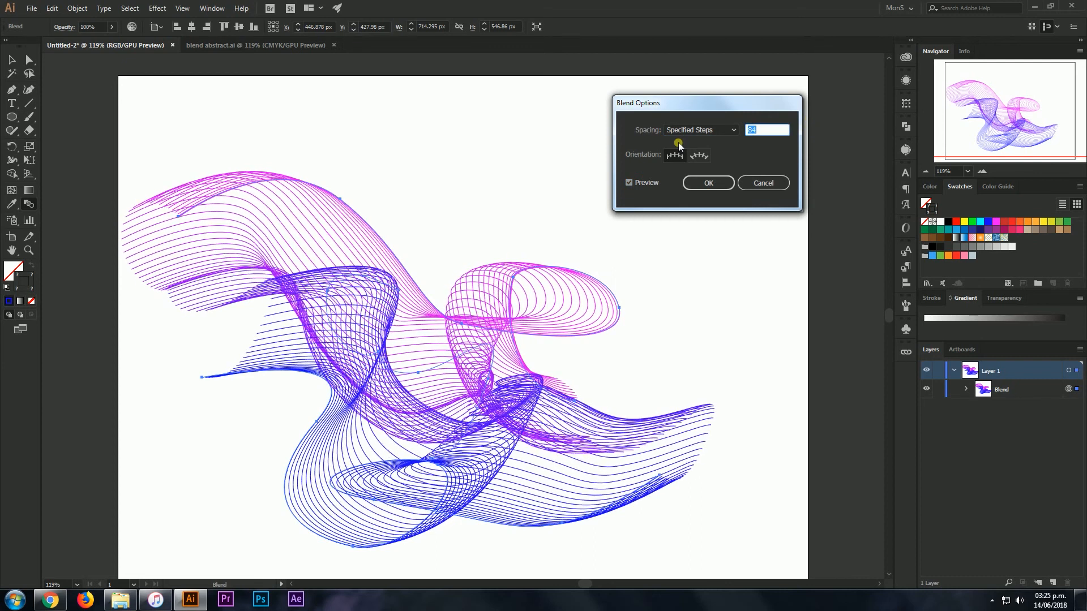
key("shift+Up")
key("shift+Up")
key("shift+Up")
key("shift+Up")
key("shift+Up")
key("shift+Up")
key("shift+Up")
key("shift+Up")
key("shift+Up")
key("shift+Up")
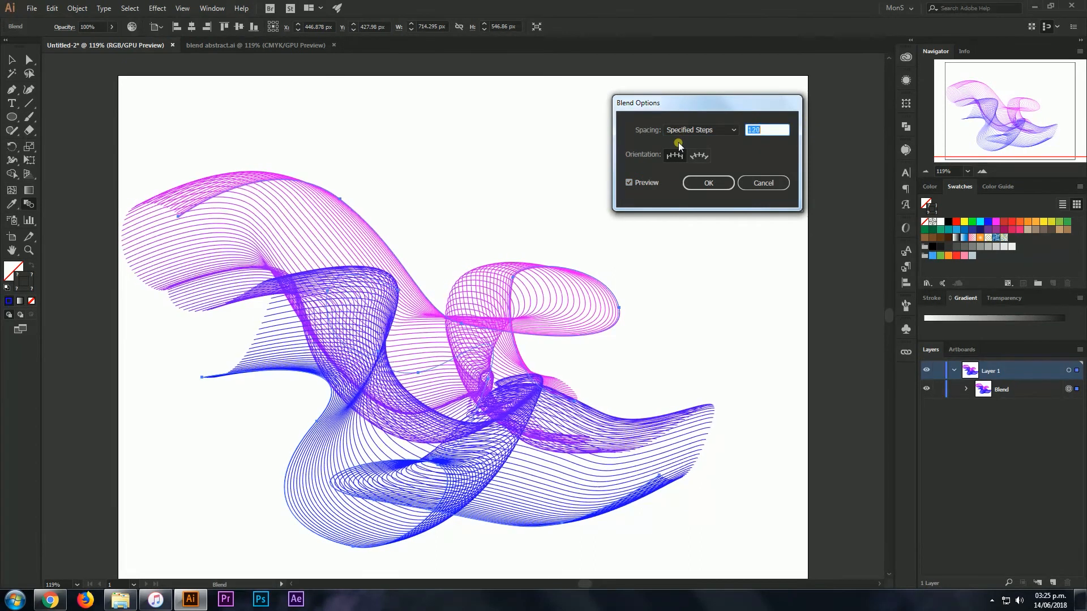
key("shift+Up")
key("shift+Up")
key("shift+Up")
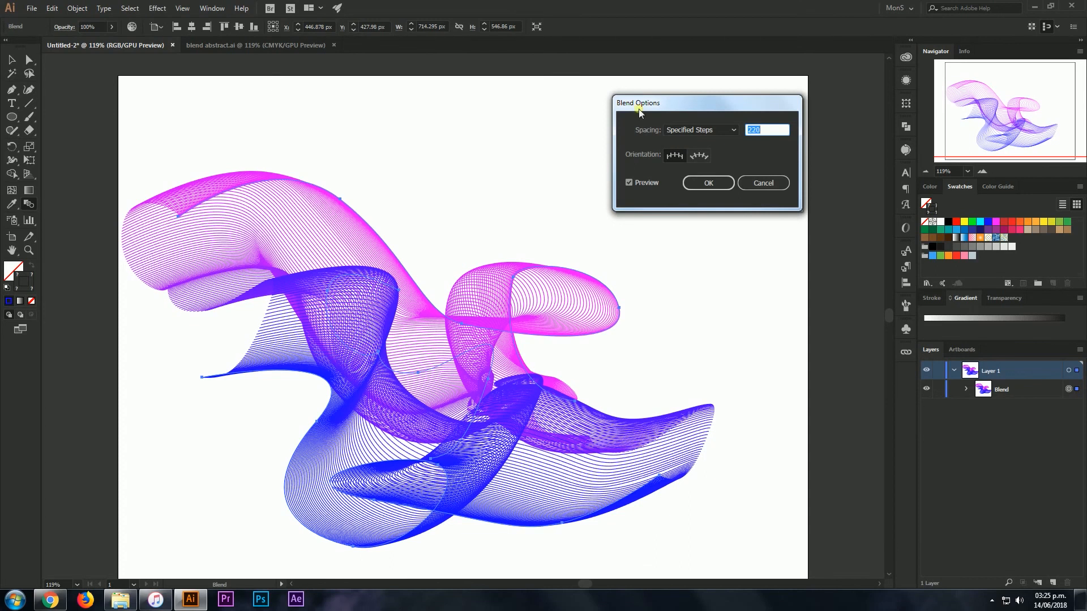
left_click_drag(684, 103, 648, 96)
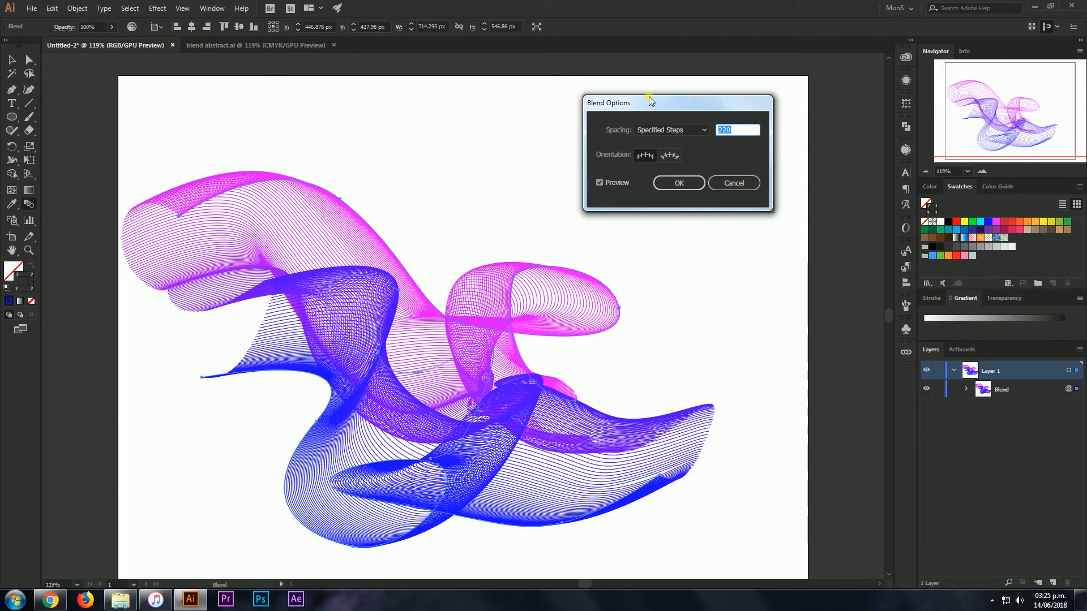
left_click(681, 181)
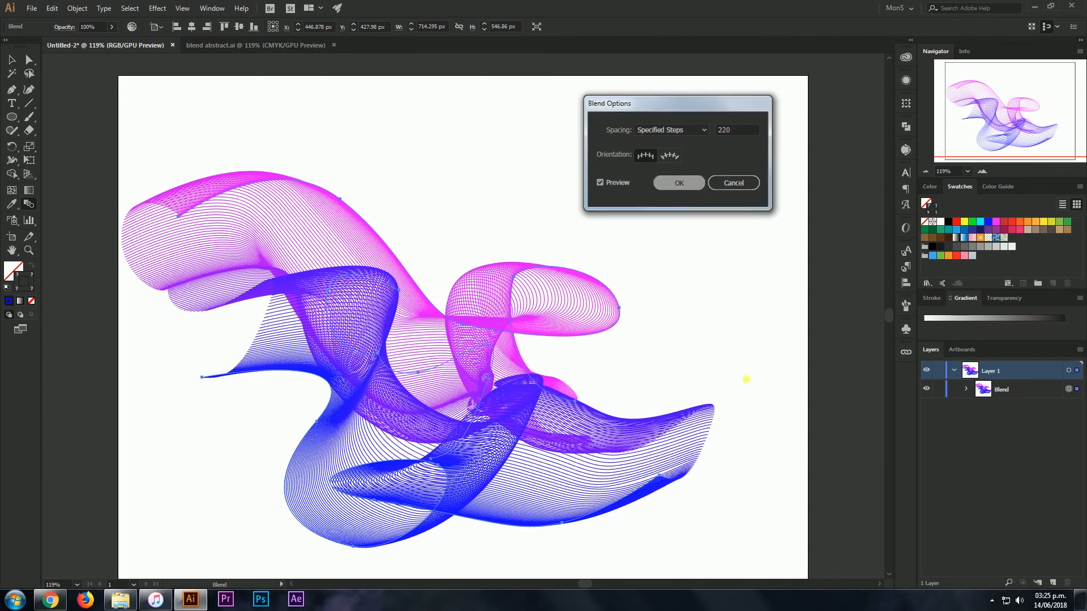
- Move the whole blend about 31 px right and 44 px up to centre it better on the artboard, and deselect it
left_click(8, 69)
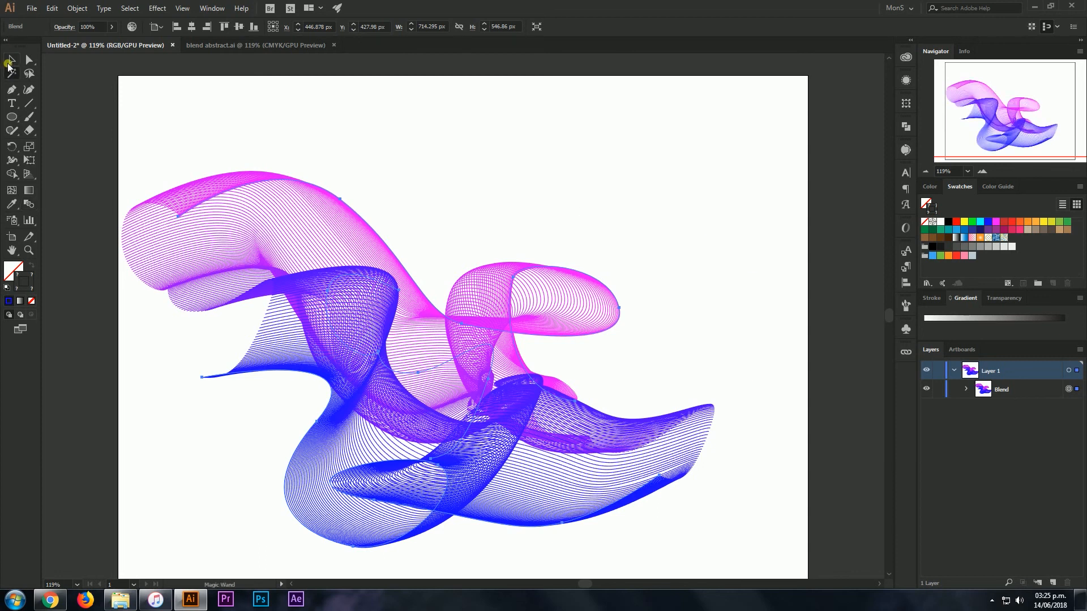
left_click(10, 61)
left_click_drag(478, 349, 495, 324)
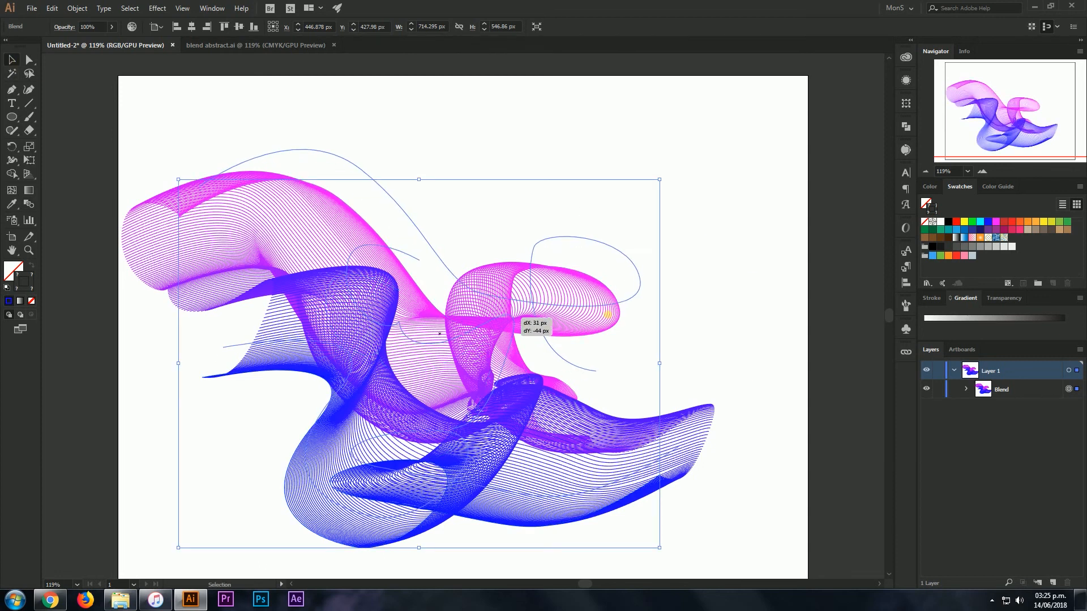
left_click_drag(607, 314, 607, 310)
left_click(745, 267)
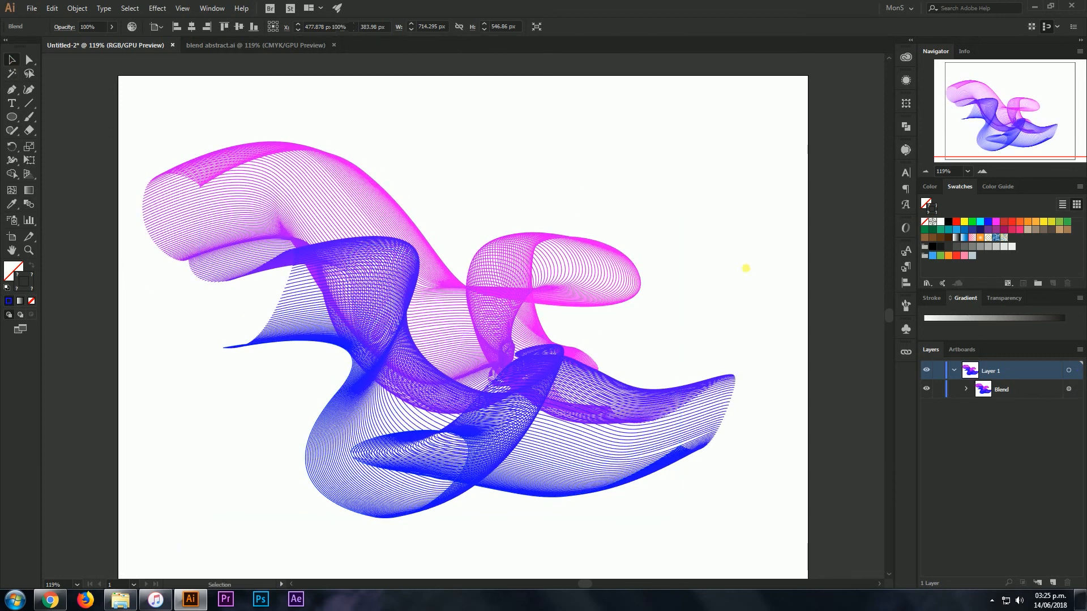
- Check the background in blend abstract.ai, and cover the Untitled-2 artboard with a 1024 × 768 px rectangle placed beneath the blend
left_click(243, 44)
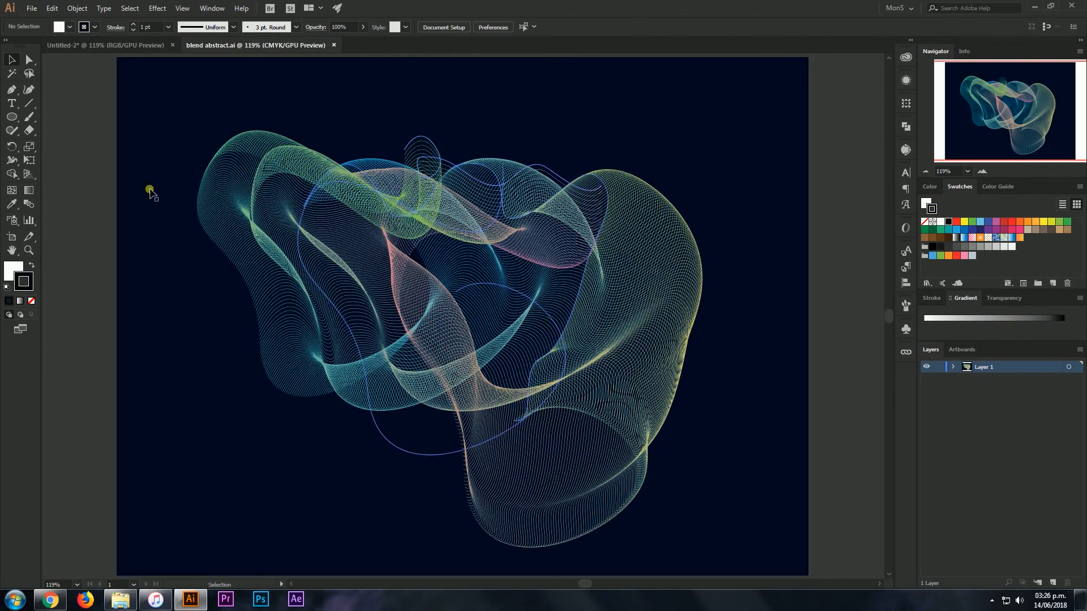
left_click(88, 43)
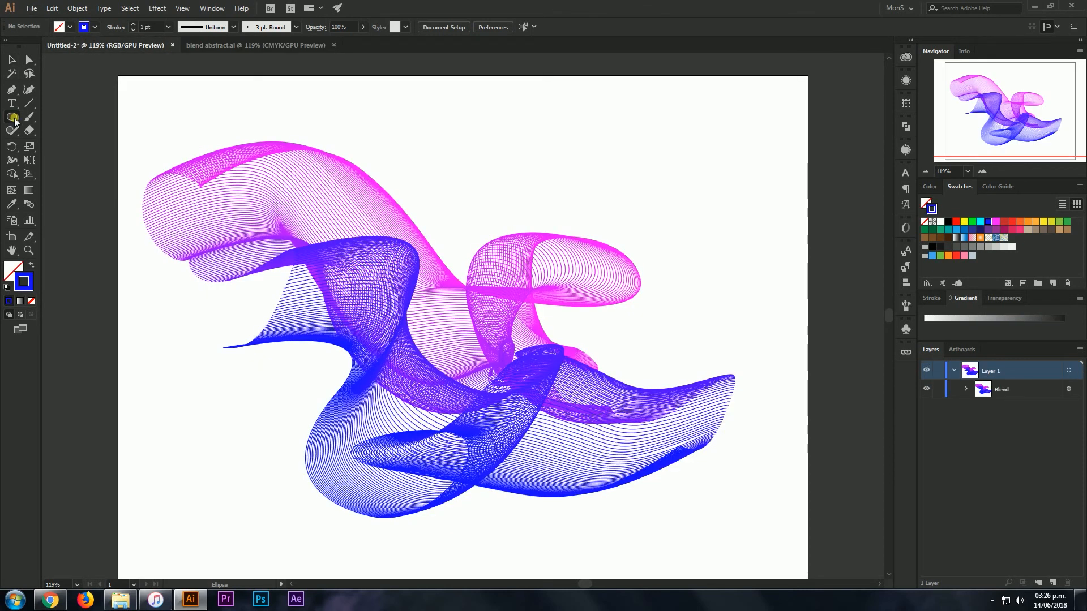
left_click_drag(12, 117, 62, 117)
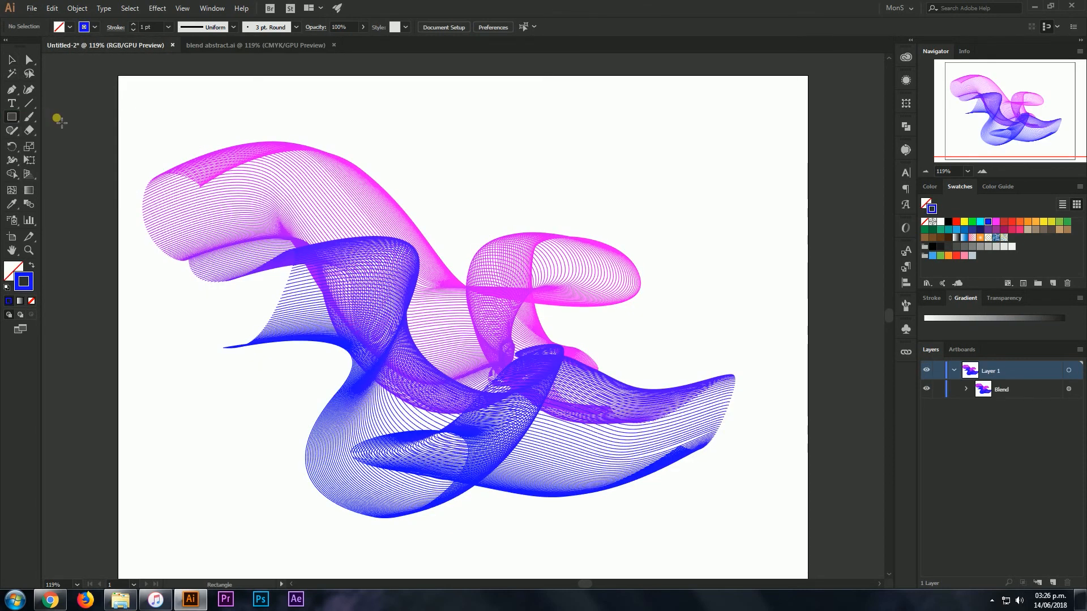
left_click(223, 49)
left_click(110, 46)
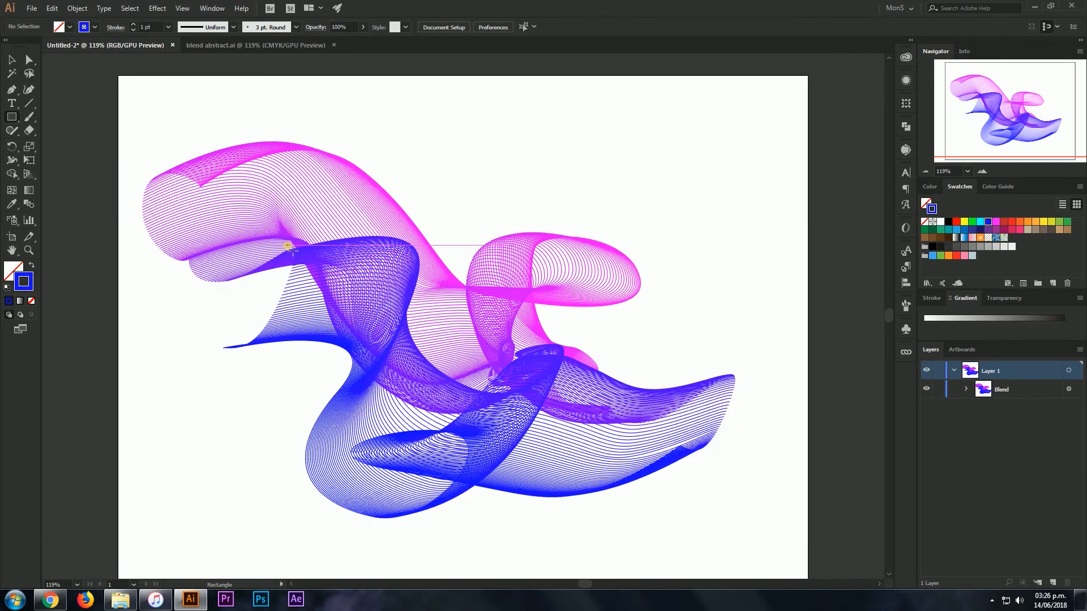
scroll(510, 249, "down", 1)
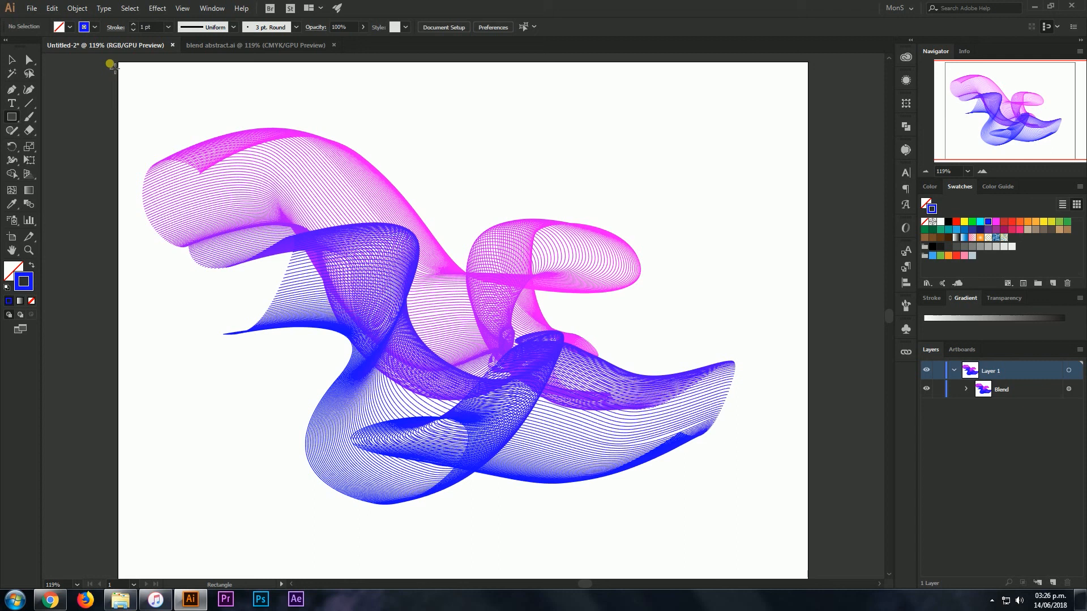
left_click_drag(120, 62, 810, 551)
scroll(836, 508, "up", 3)
scroll(837, 510, "up", 1)
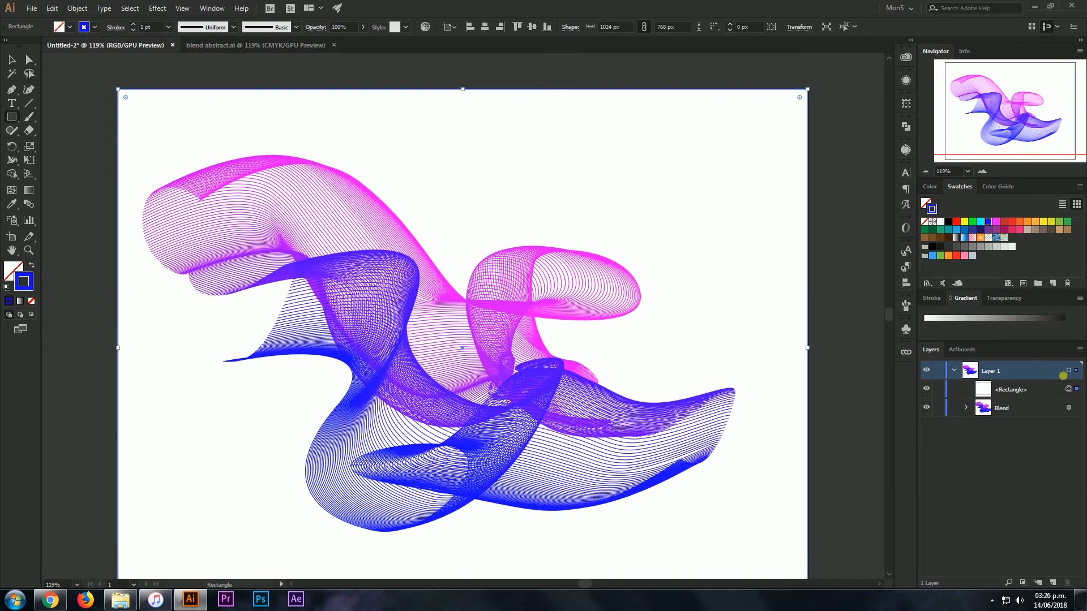
left_click_drag(1044, 388, 1050, 422)
left_click(1034, 410)
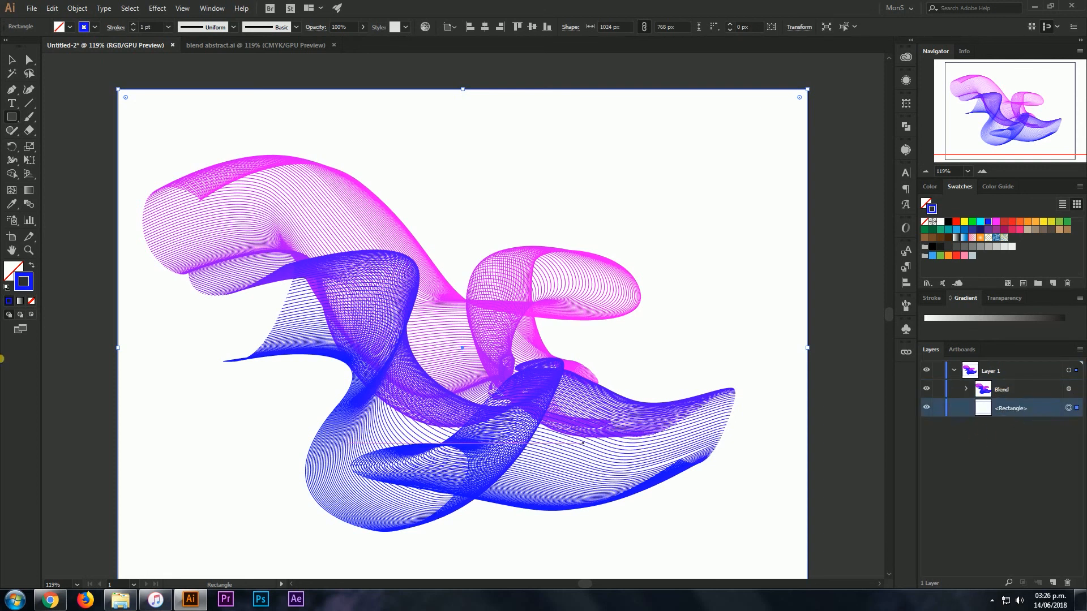
- Swap the rectangle's fill and stroke, set its fill to dark blue 14244F (R 20, G 36, B 79), and deselect it
left_click(31, 265)
left_click(16, 271)
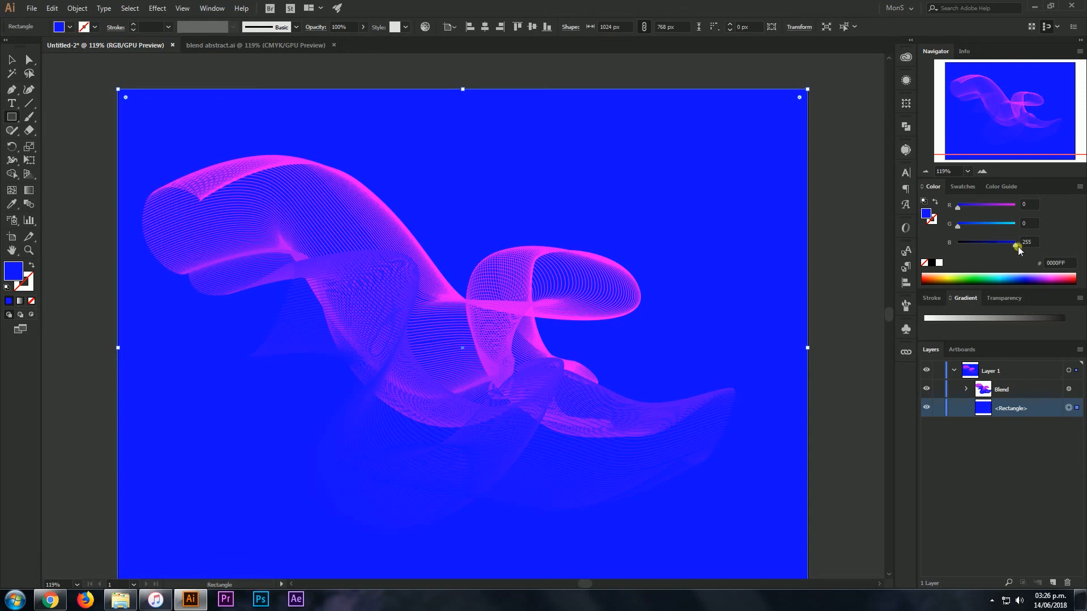
left_click_drag(1015, 244, 963, 211)
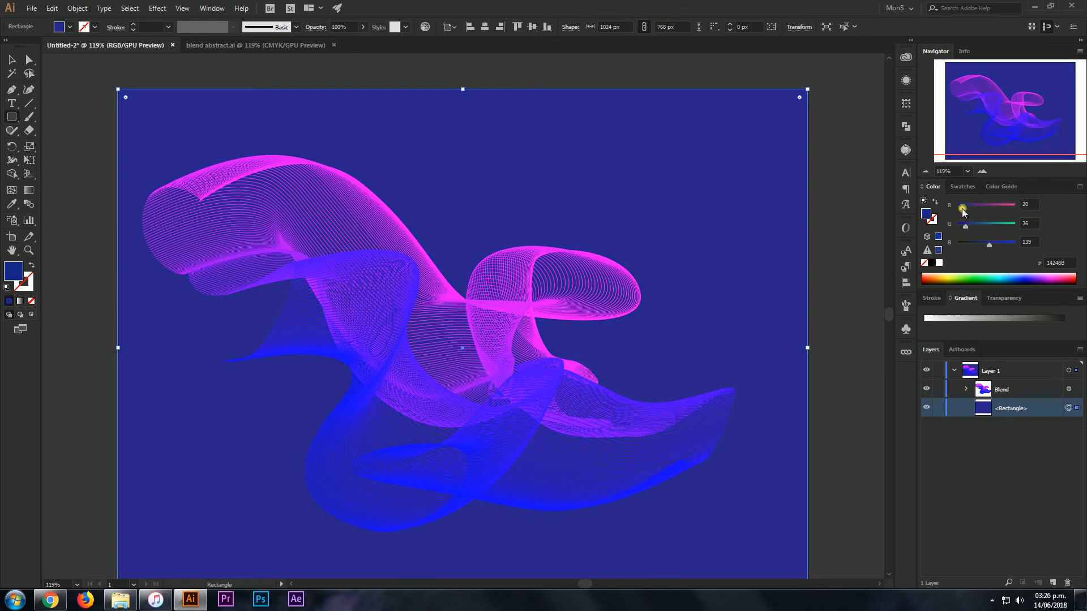
left_click_drag(988, 248, 976, 250)
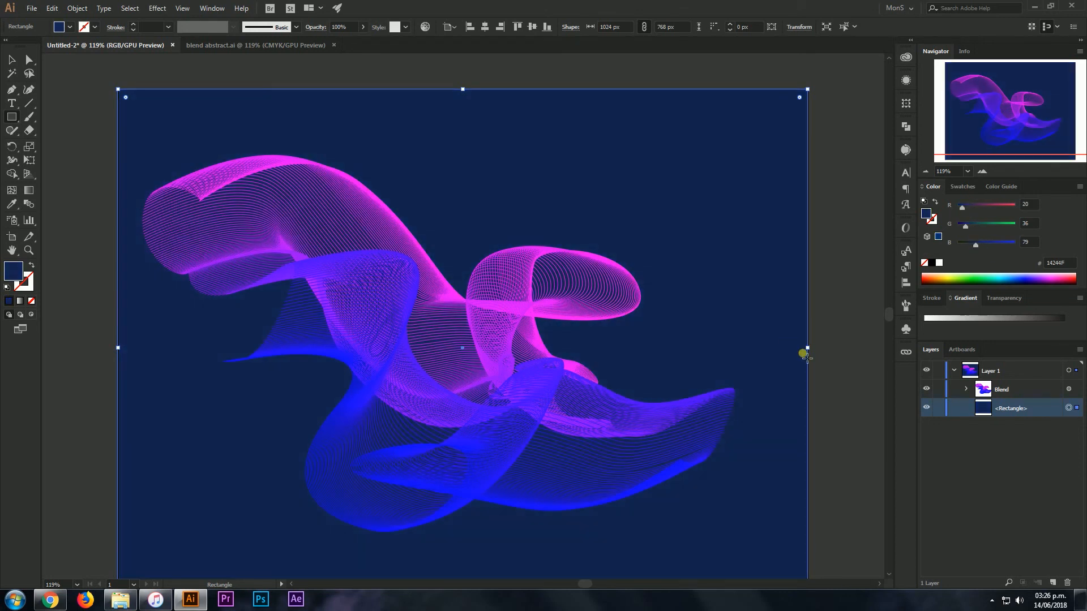
scroll(804, 355, "down", 1)
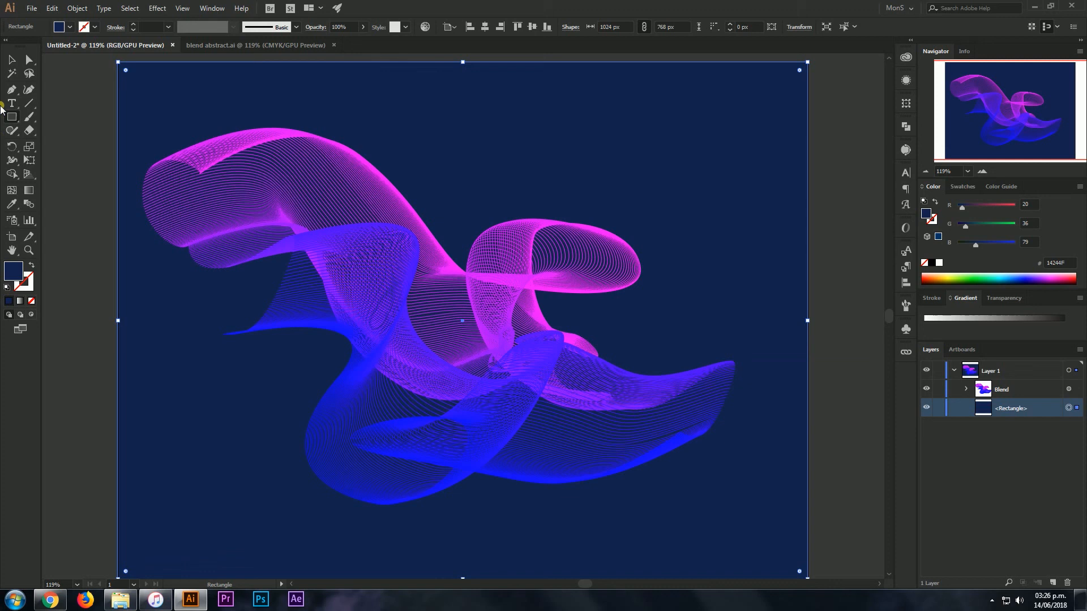
left_click(11, 60)
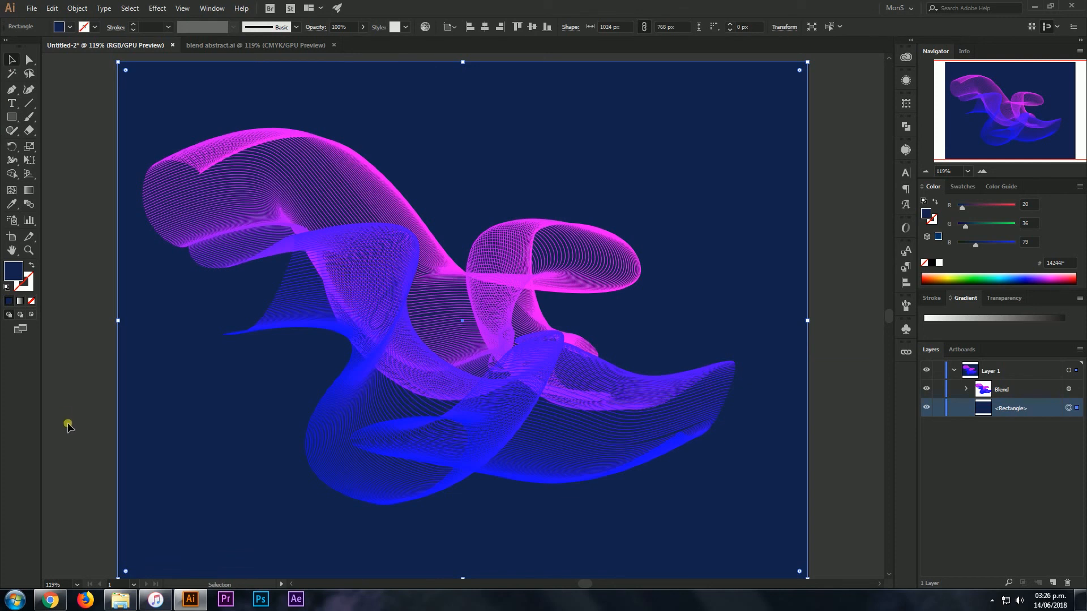
left_click(66, 123)
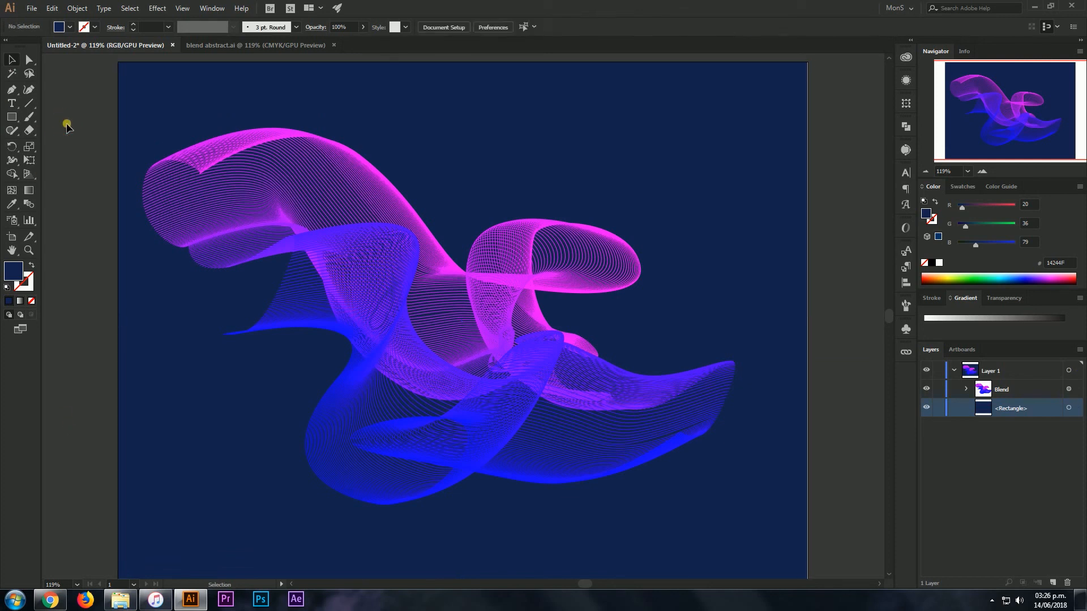